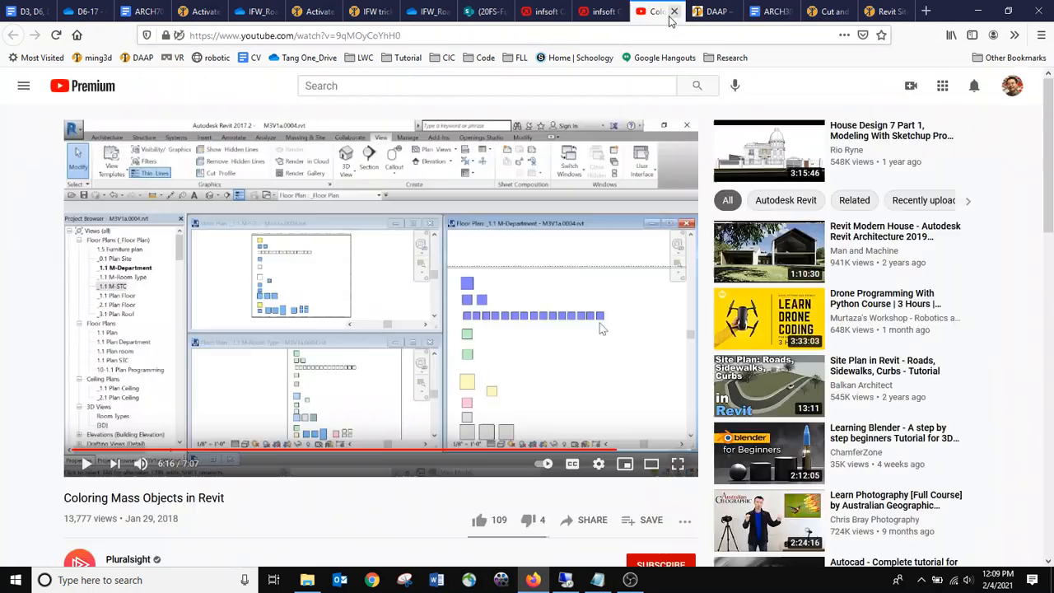
# Return the Coloring Mass Objects in Revit video to its beginning and view its opening image and details
pyautogui.click(76, 452)
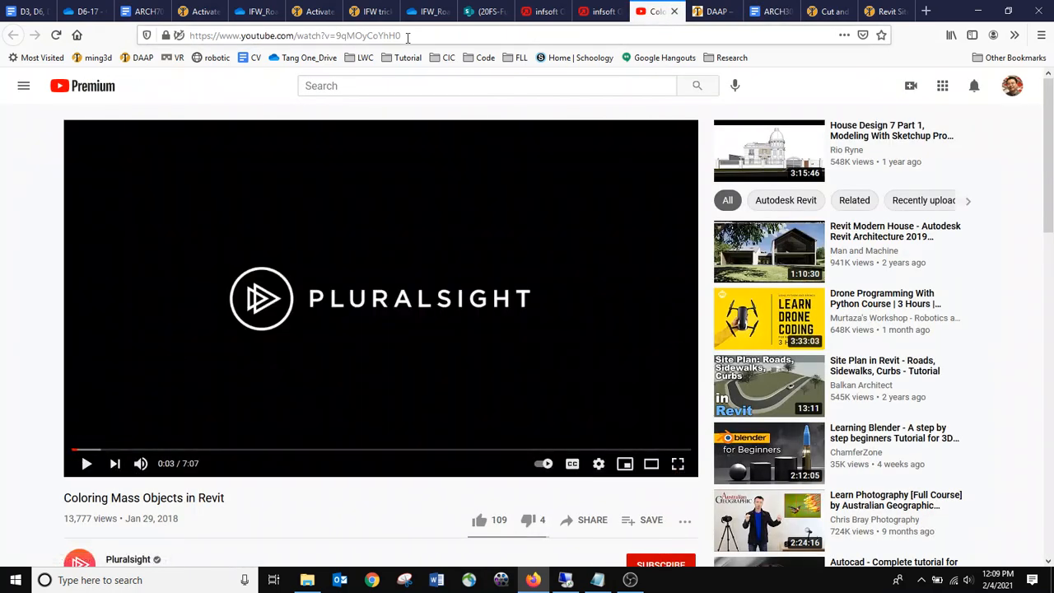
pyautogui.click(436, 35)
pyautogui.press('Return')
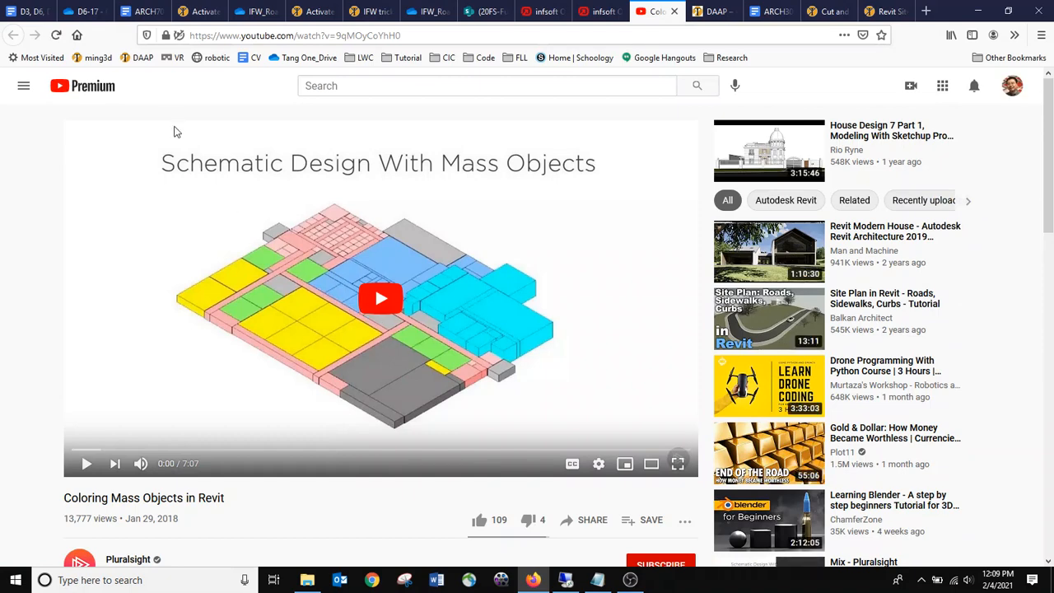
pyautogui.scroll(-1, 111, 515)
pyautogui.scroll(-1, 115, 523)
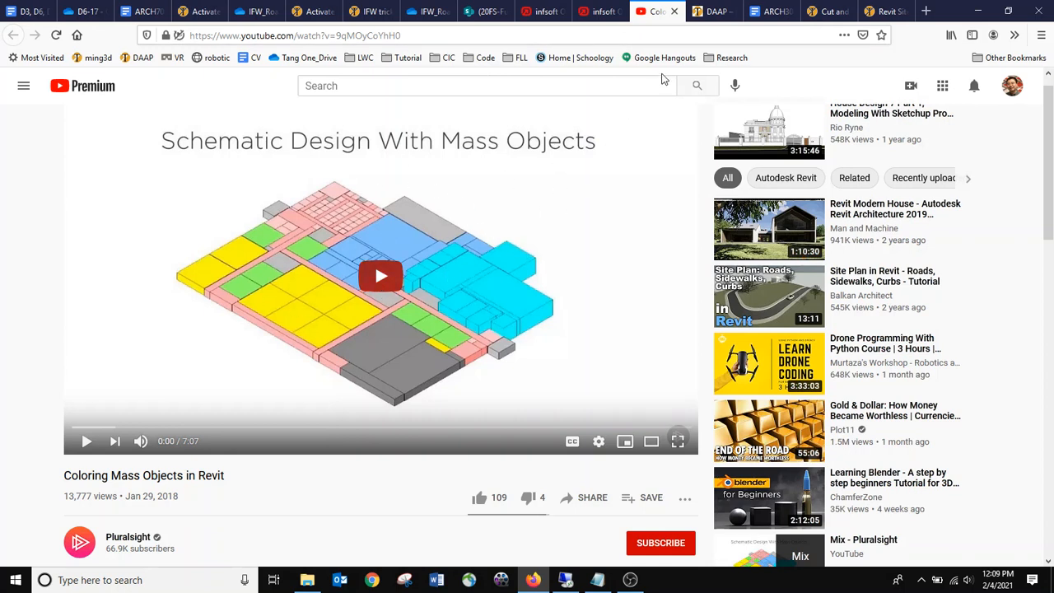
# Review the Site modeling and BIM tutorial links in the course schedule, along with the Revit site modeling and cut-and-fill tutorial pages
pyautogui.click(772, 13)
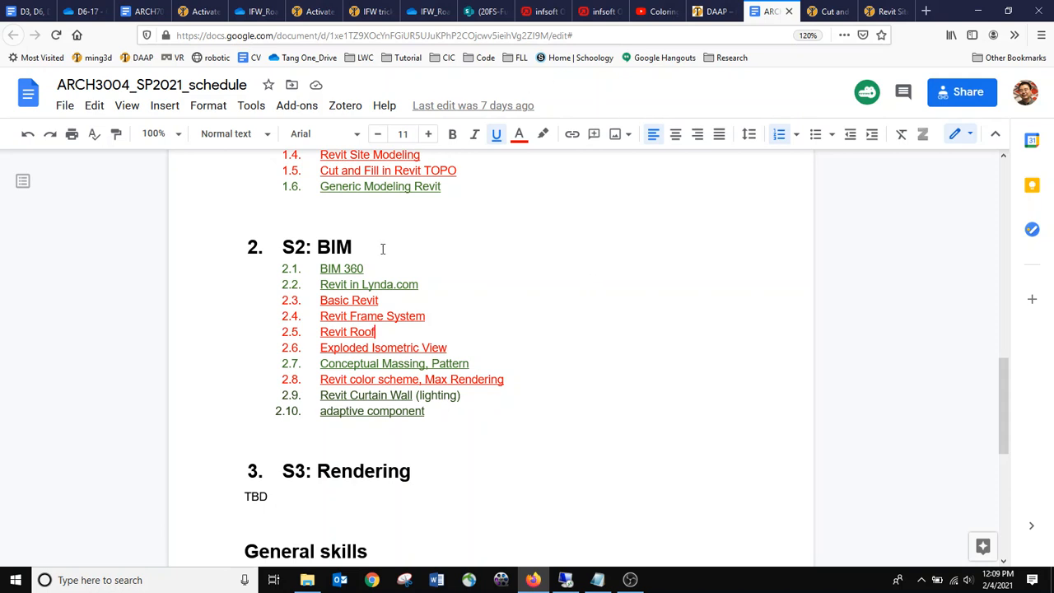
pyautogui.click(348, 302)
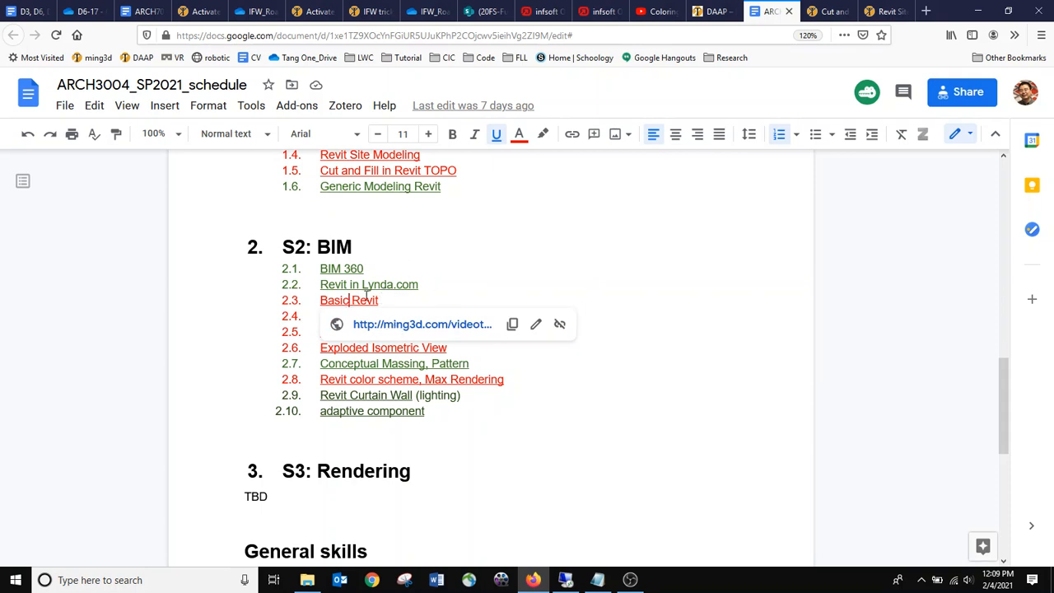
pyautogui.scroll(3, 447, 290)
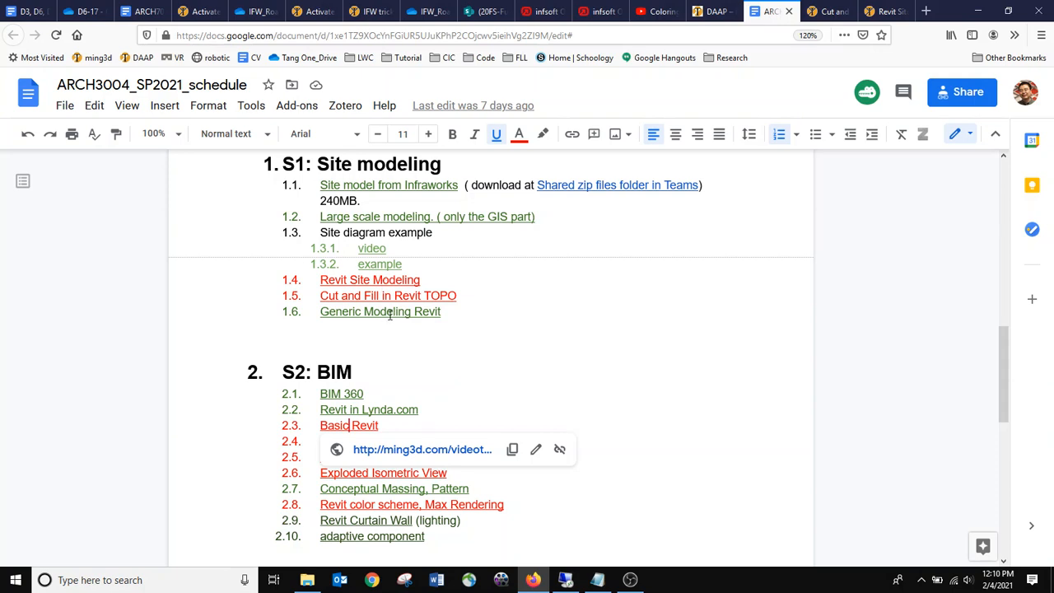
pyautogui.click(373, 284)
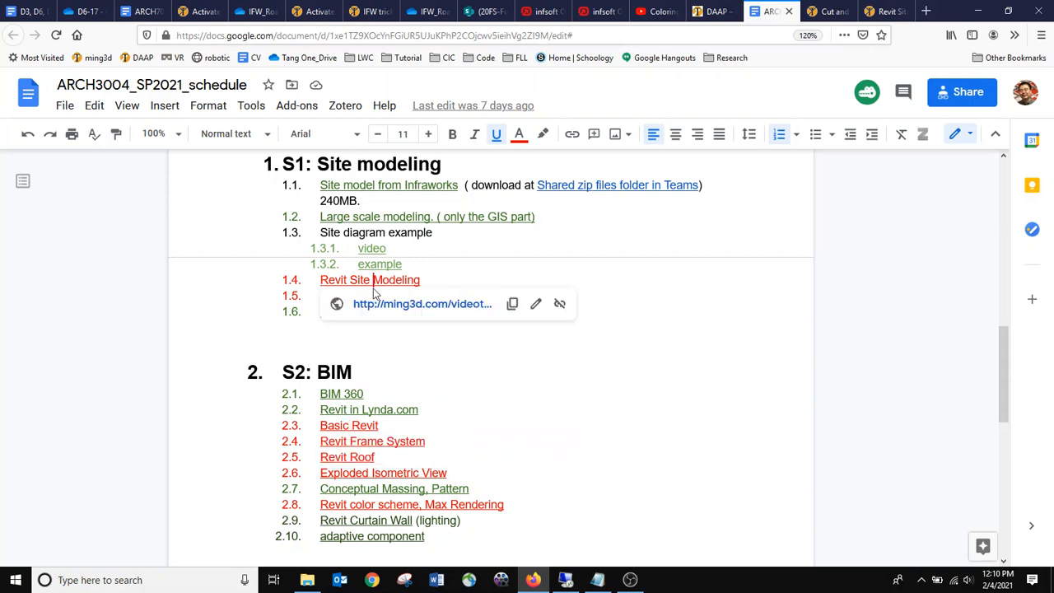
pyautogui.click(329, 264)
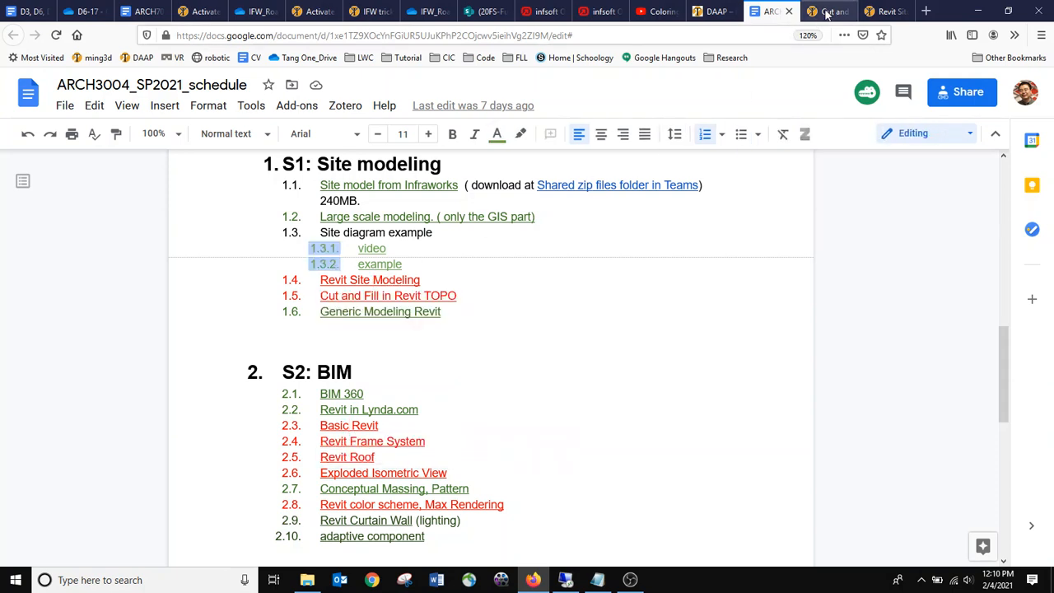
pyautogui.click(891, 13)
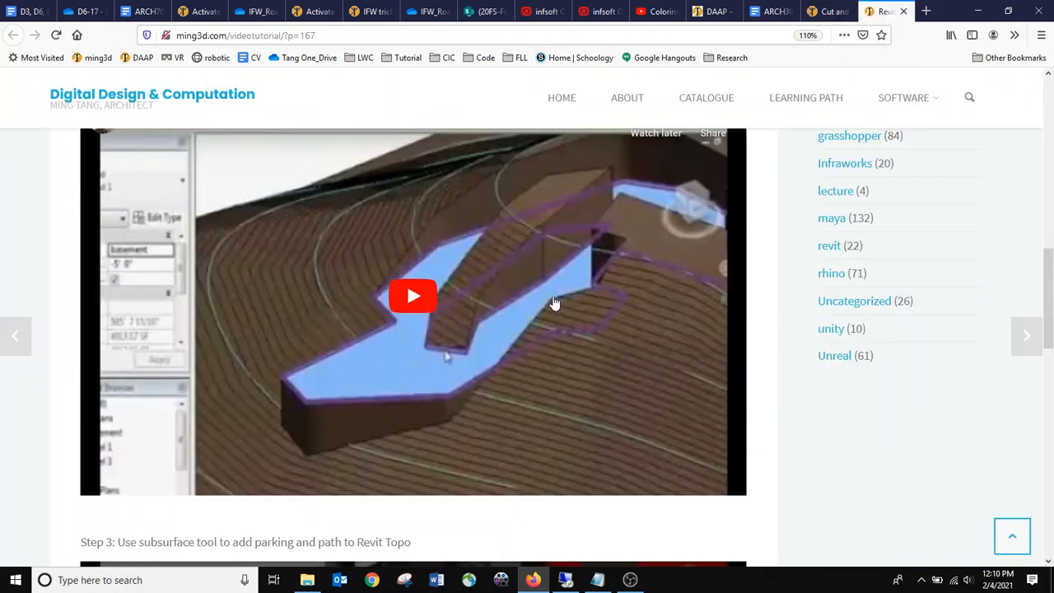
pyautogui.click(771, 11)
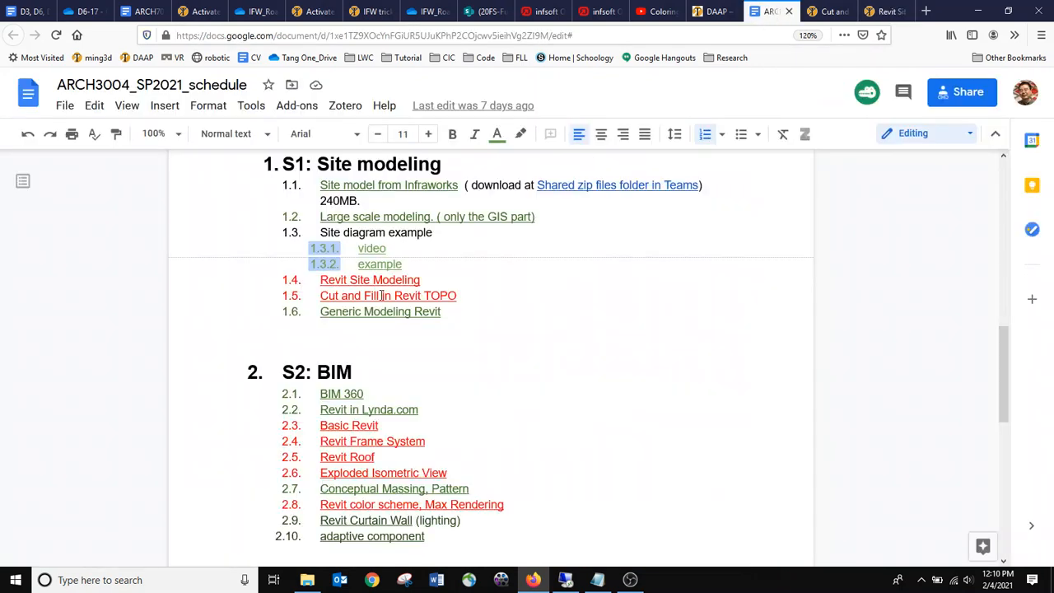
pyautogui.click(828, 11)
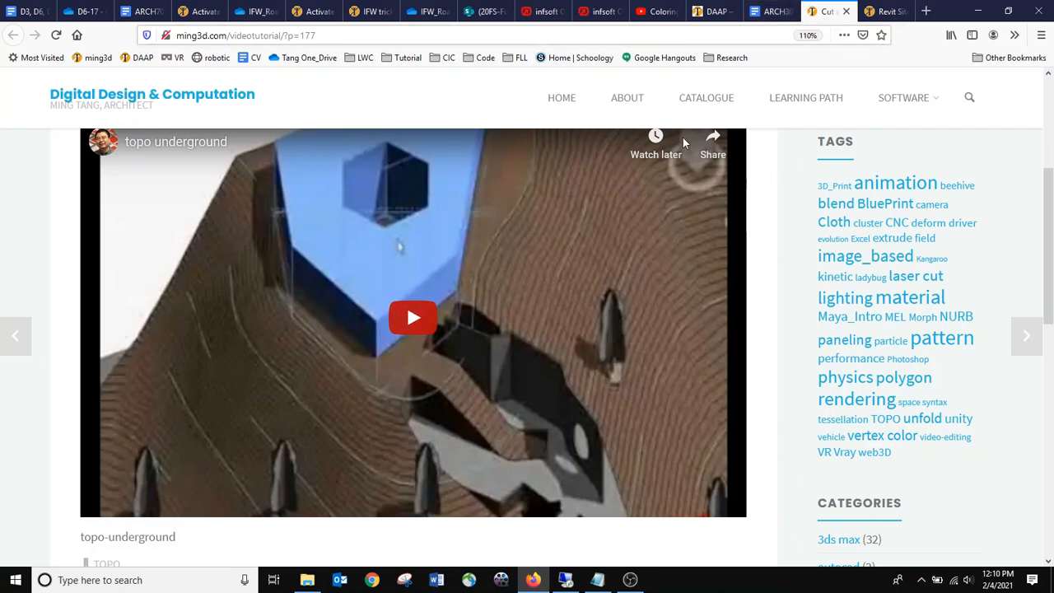
pyautogui.click(770, 11)
pyautogui.click(659, 12)
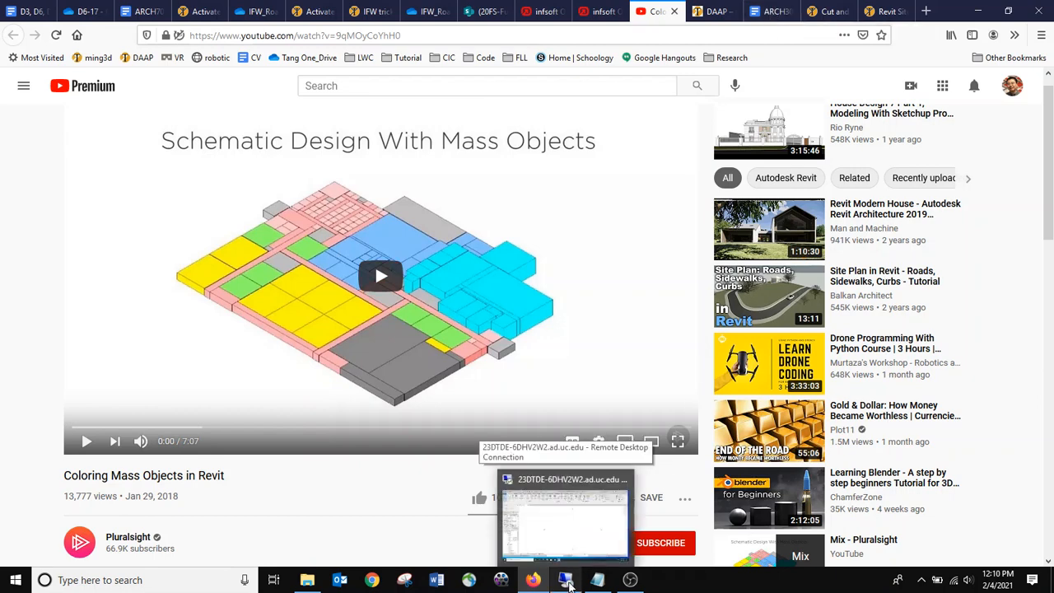
# Check the VPN connection status in Cisco AnyConnect and close its window
pyautogui.click(151, 580)
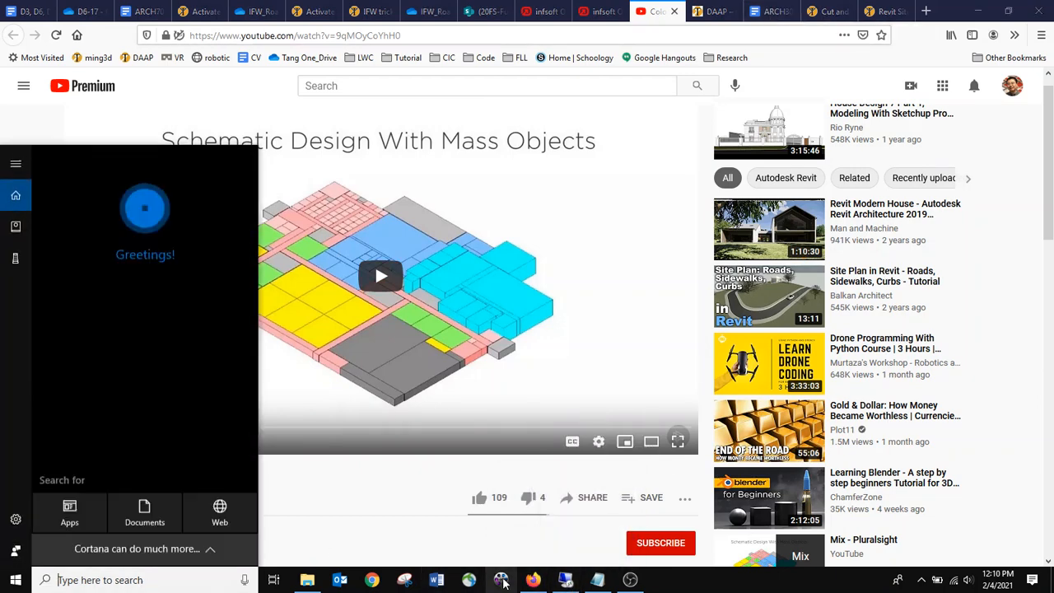
pyautogui.click(468, 580)
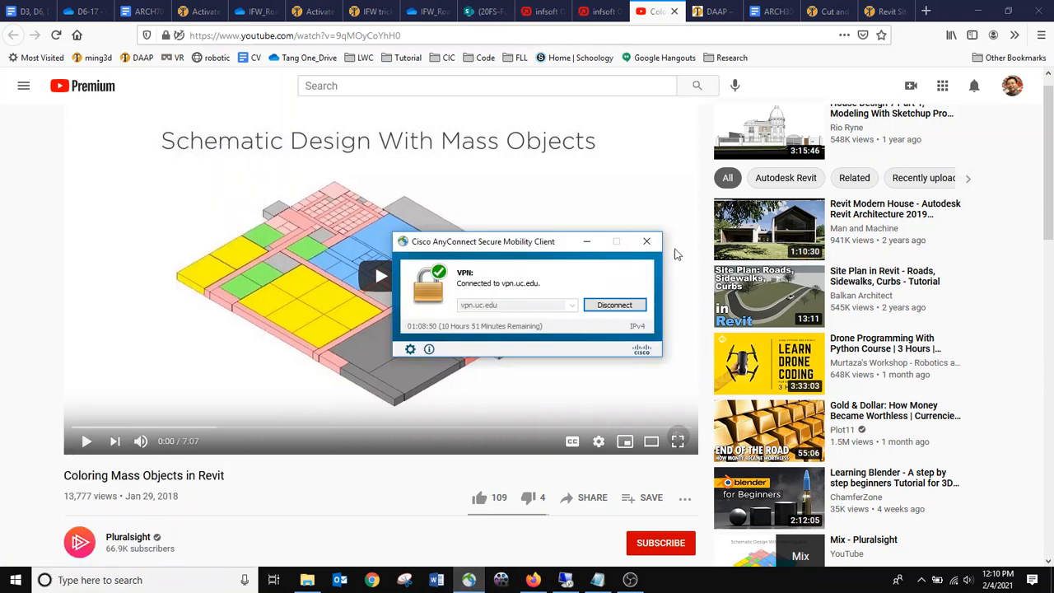
pyautogui.click(647, 241)
# Search the computer for "remote", open Remote Desktop Connection to view its computer setting, and close it without connecting
pyautogui.click(198, 578)
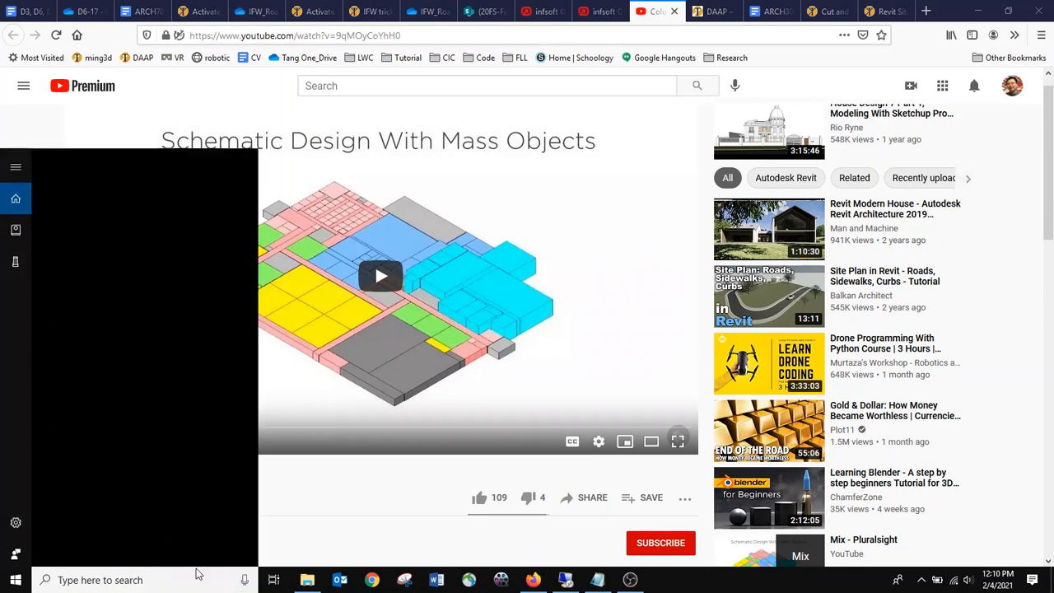
pyautogui.write('remote')
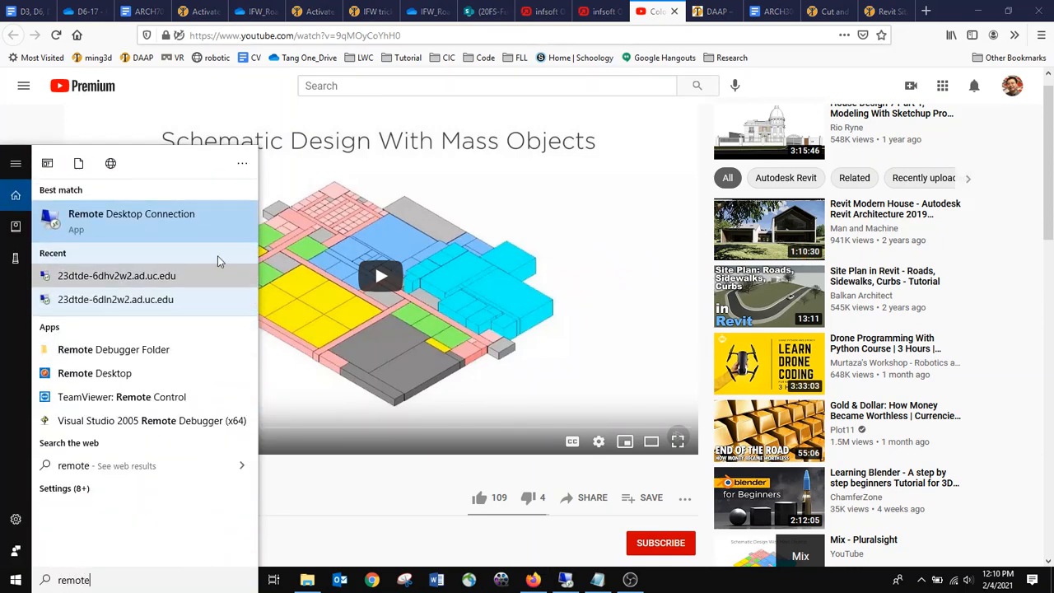
pyautogui.click(188, 215)
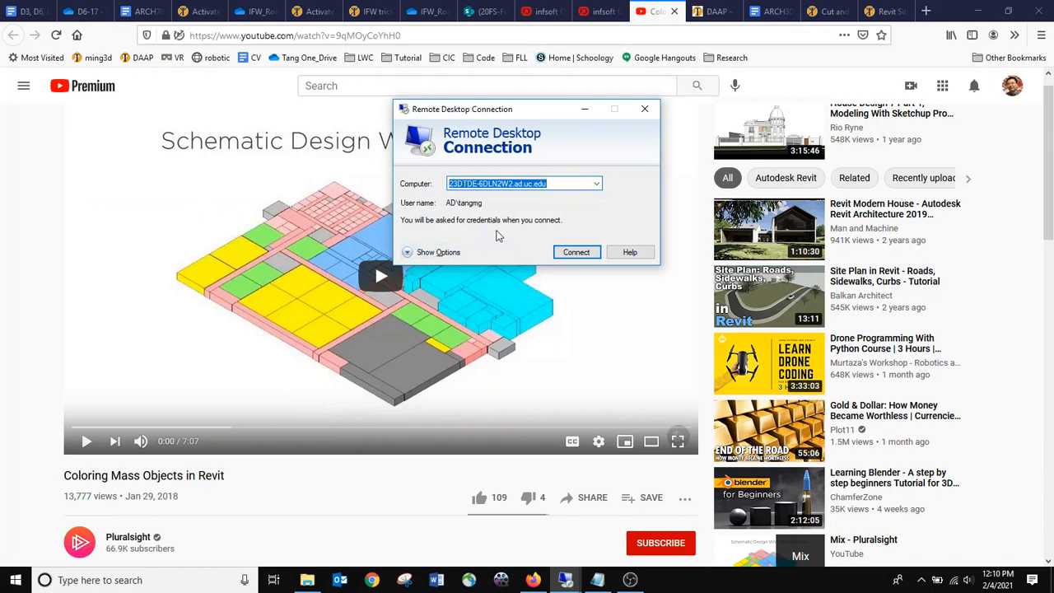
pyautogui.click(644, 109)
# Switch to the running remote desktop session and bring up the Revit project's Level 1 floor plan
pyautogui.click(597, 580)
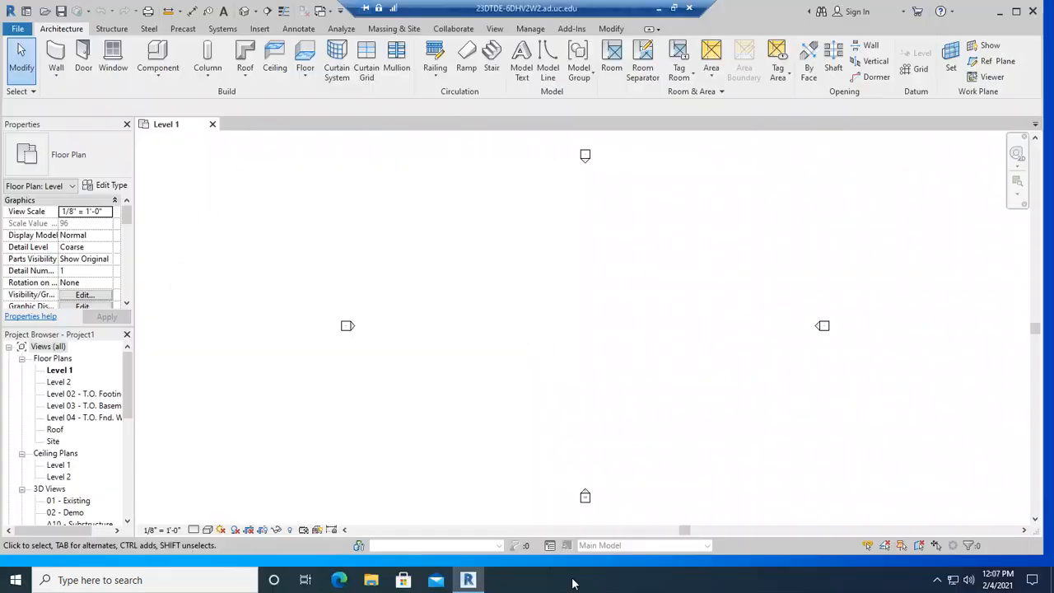
pyautogui.click(1002, 13)
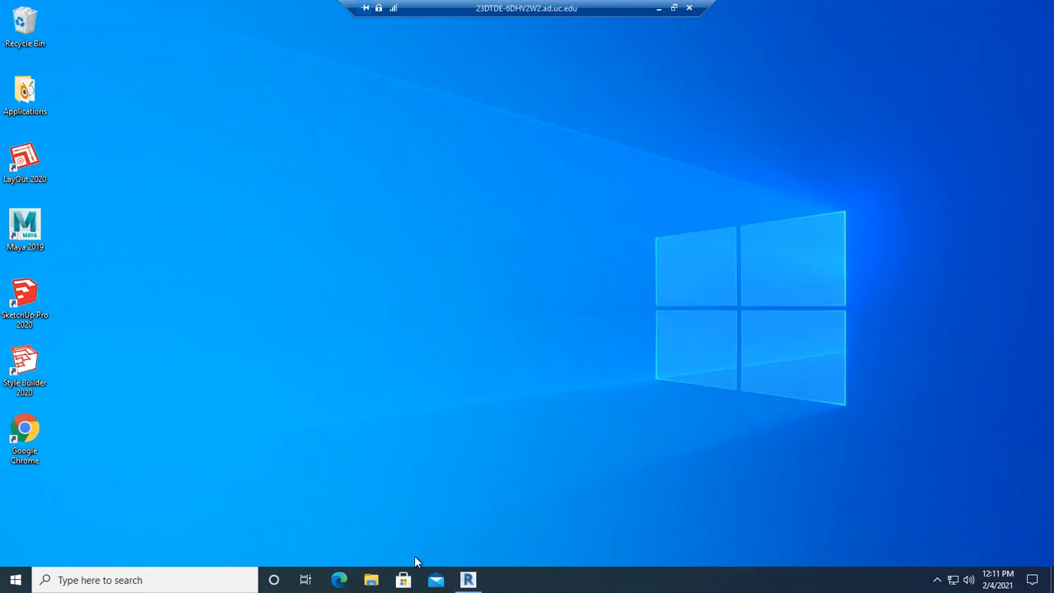
pyautogui.click(468, 580)
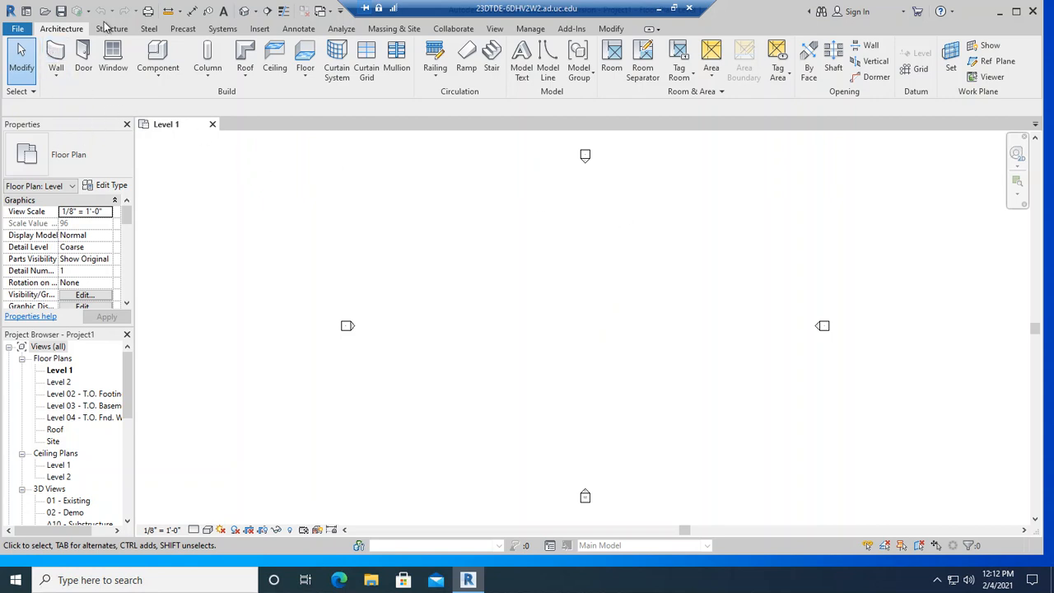
pyautogui.click(399, 31)
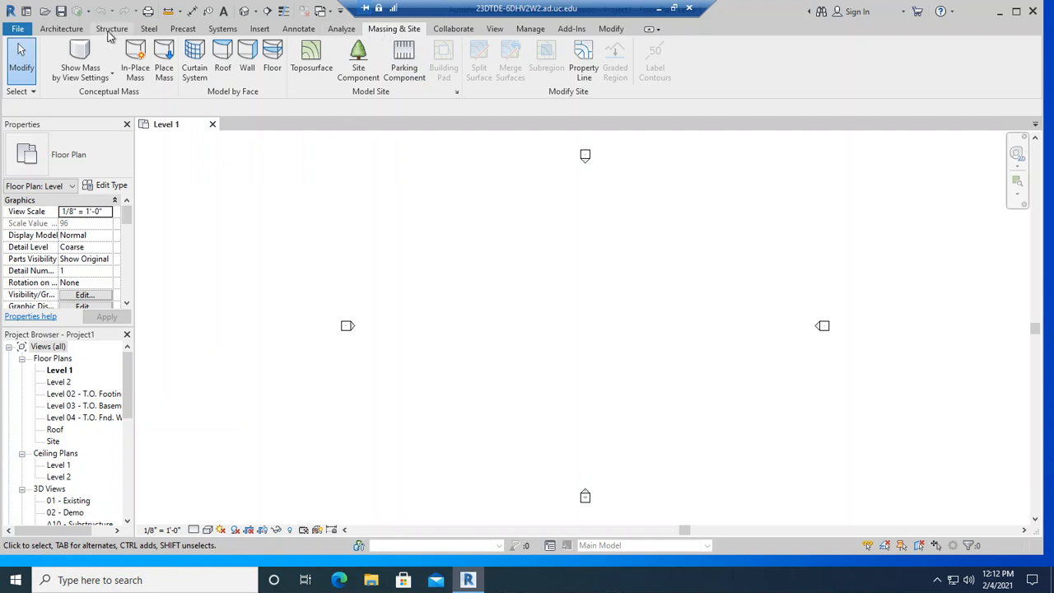
pyautogui.click(61, 29)
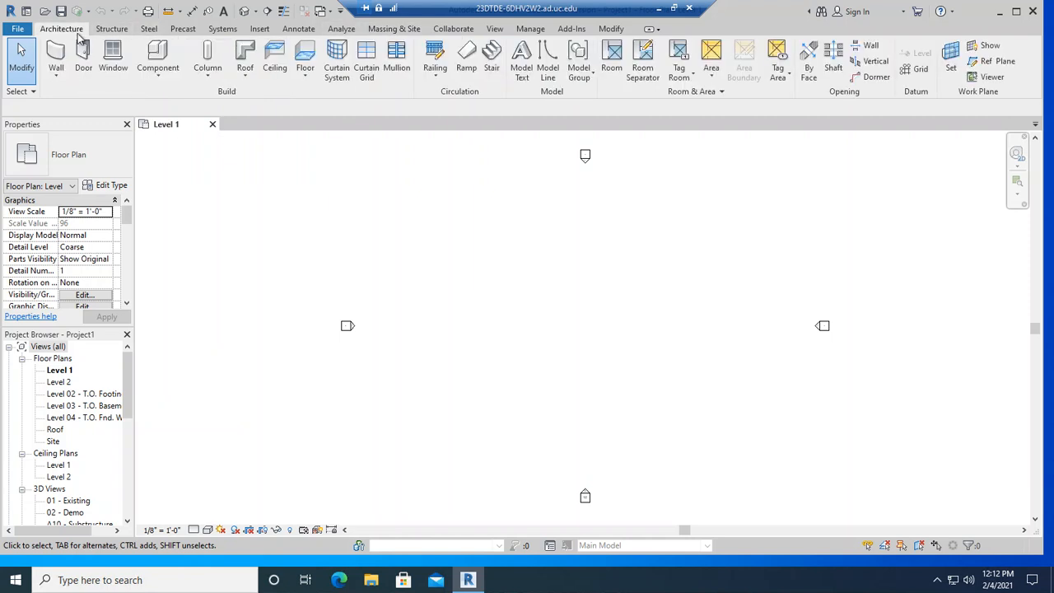
pyautogui.click(158, 74)
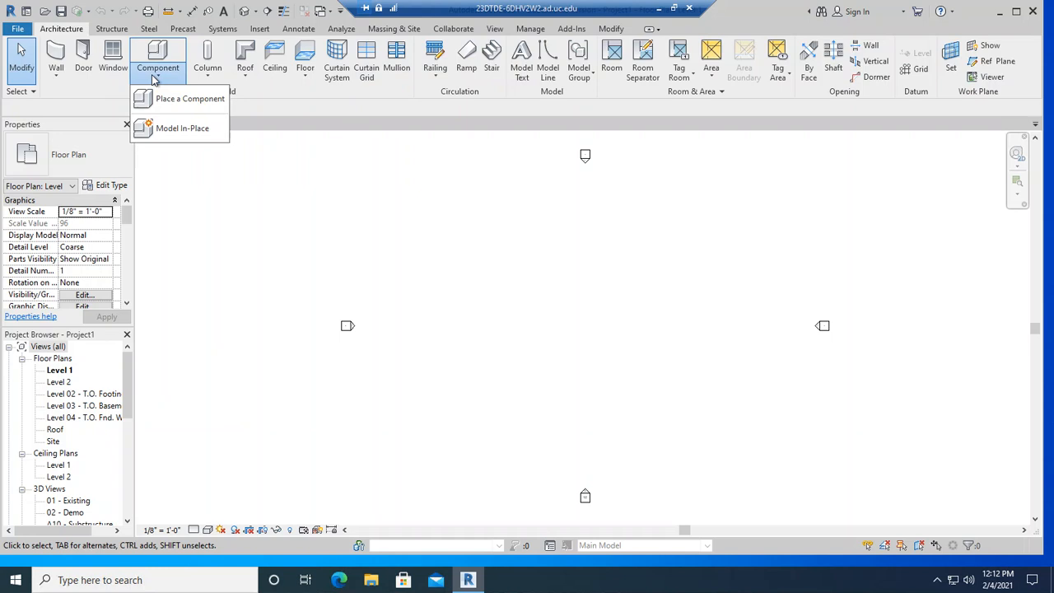
pyautogui.click(178, 132)
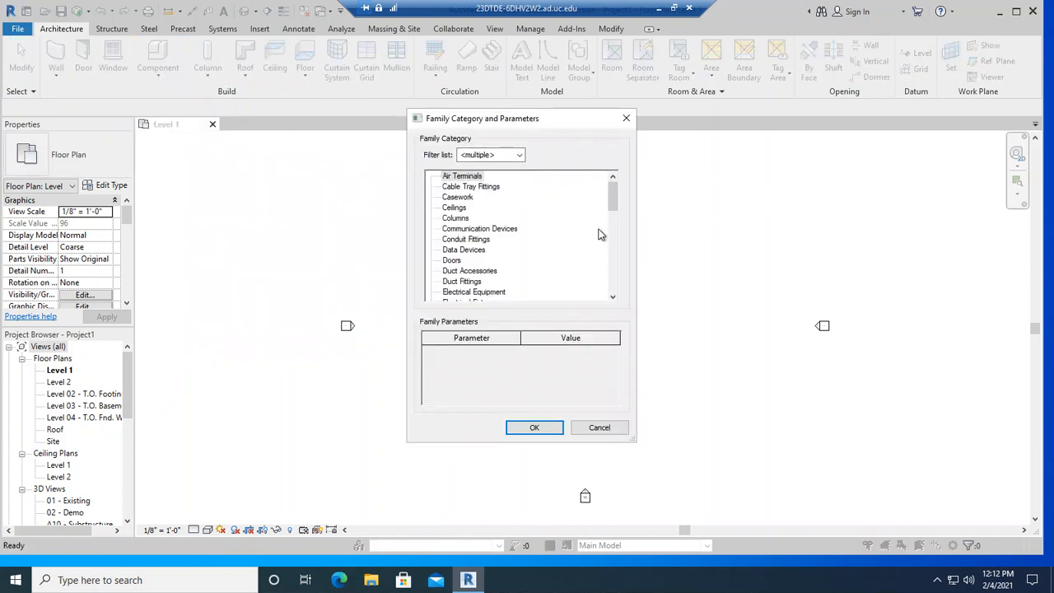
pyautogui.moveTo(612, 197); pyautogui.dragTo(613, 232)
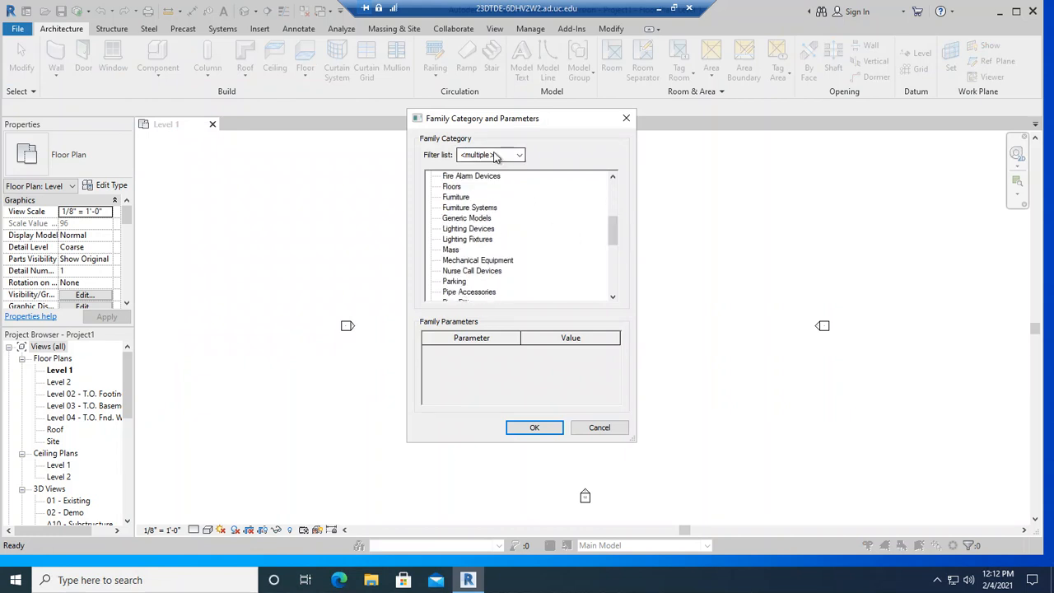
pyautogui.click(495, 156)
pyautogui.click(528, 181)
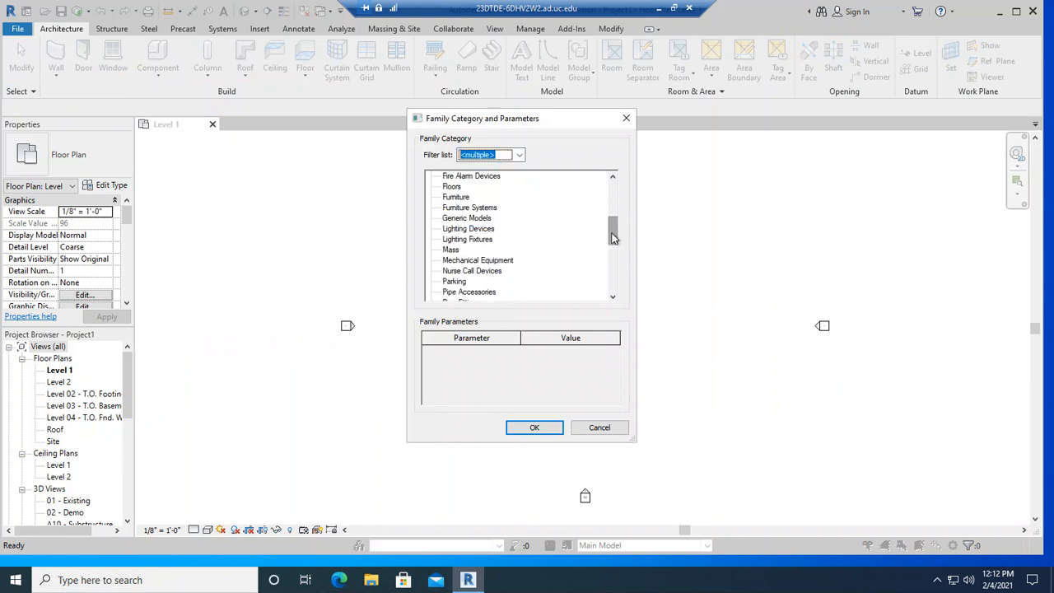
pyautogui.moveTo(613, 238); pyautogui.dragTo(612, 264)
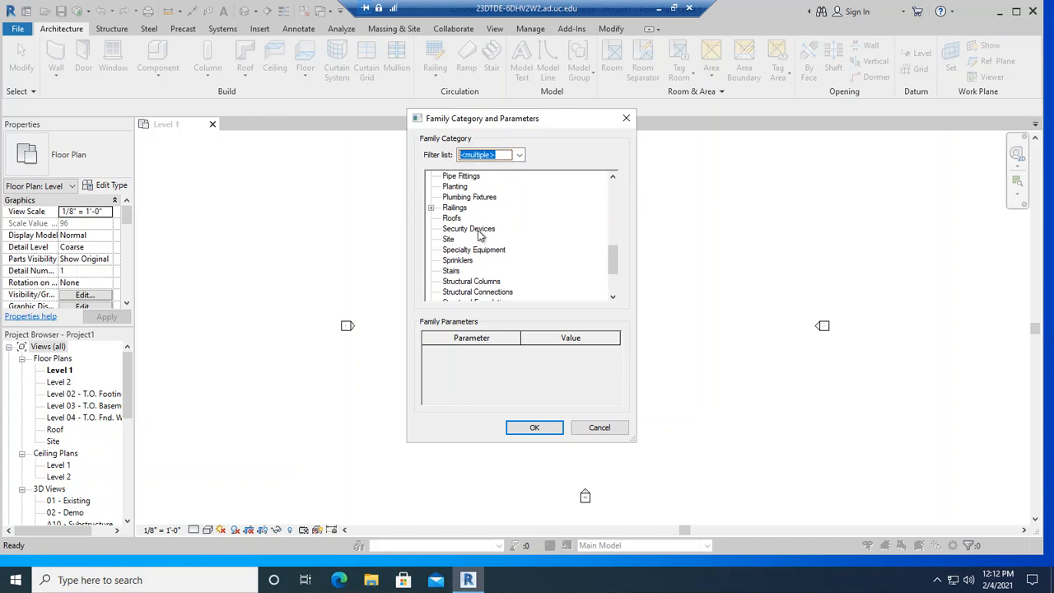
pyautogui.scroll(3, 516, 228)
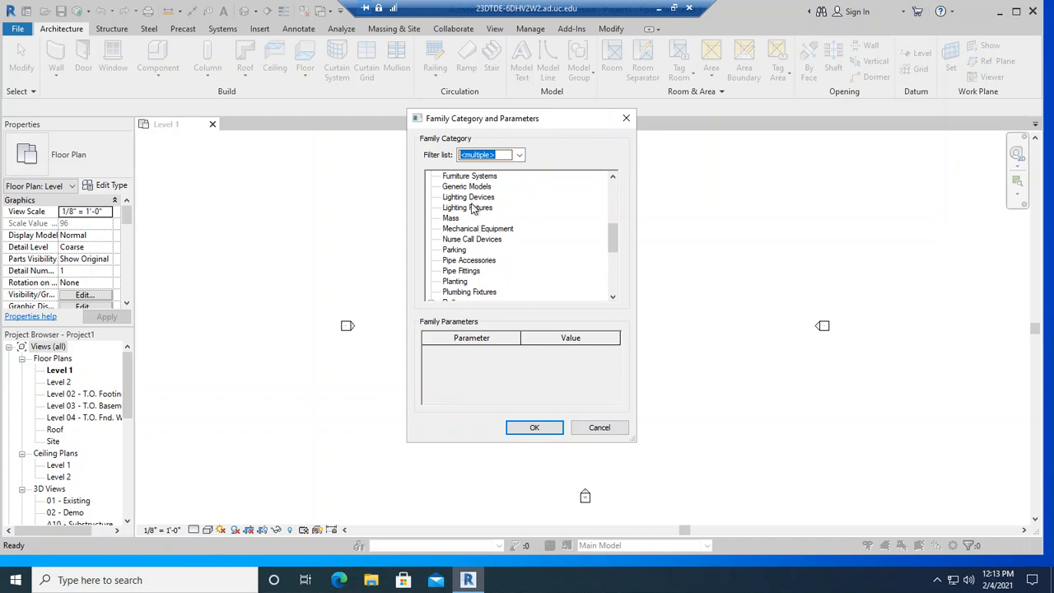
pyautogui.click(474, 188)
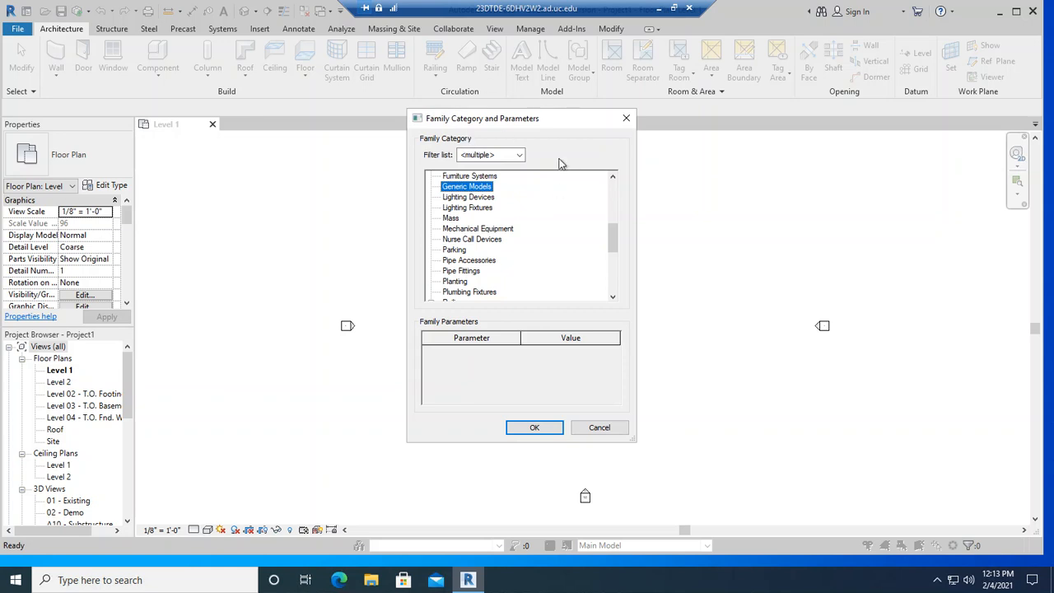
pyautogui.click(599, 430)
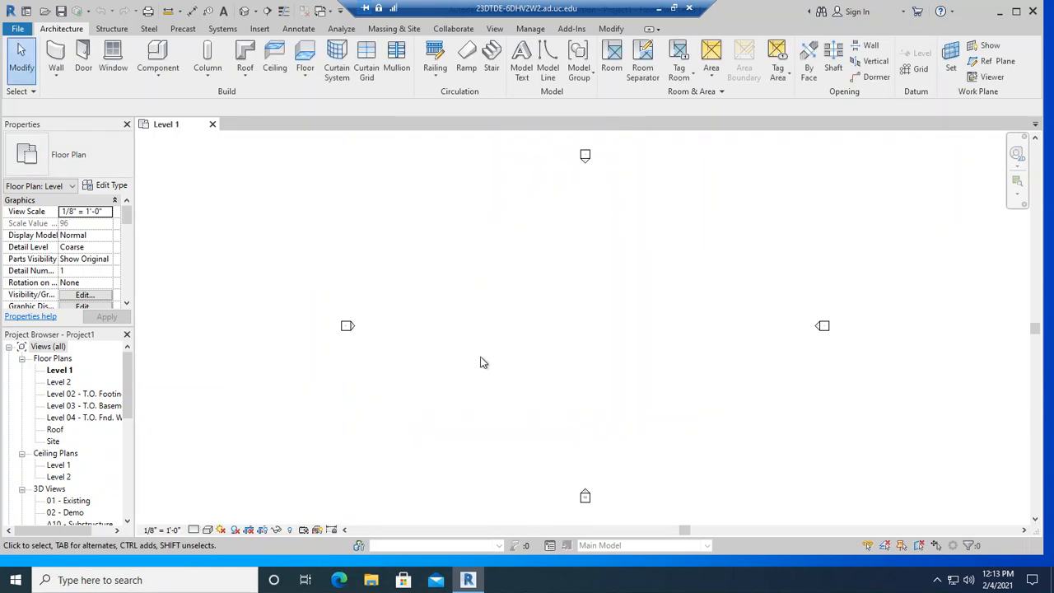
pyautogui.click(158, 75)
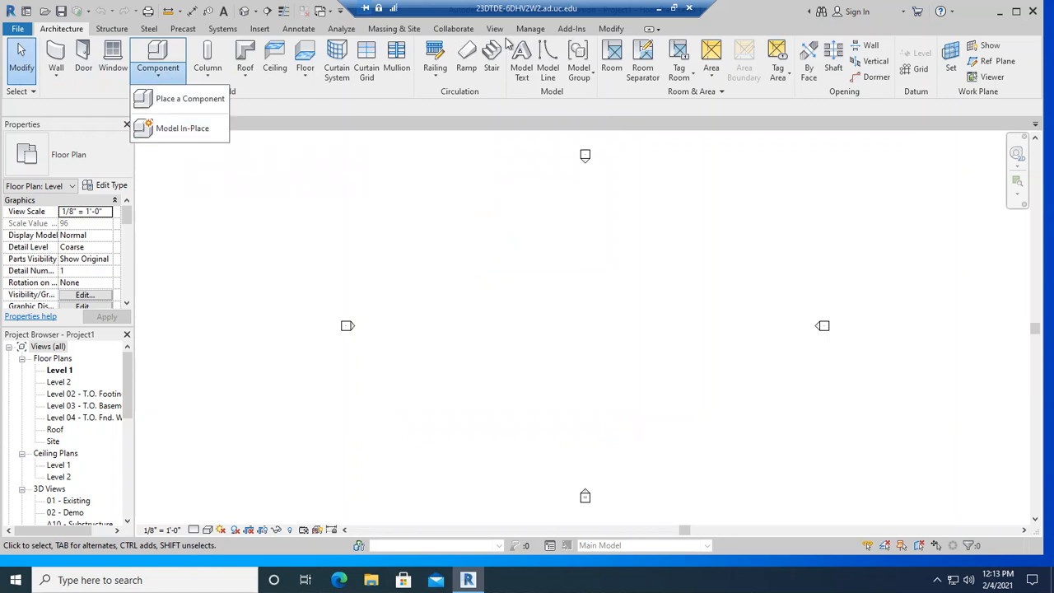
# Start an in-place mass in the Level 1 plan, dismissing the Show Mass notice and accepting the name Mass 1
pyautogui.click(401, 30)
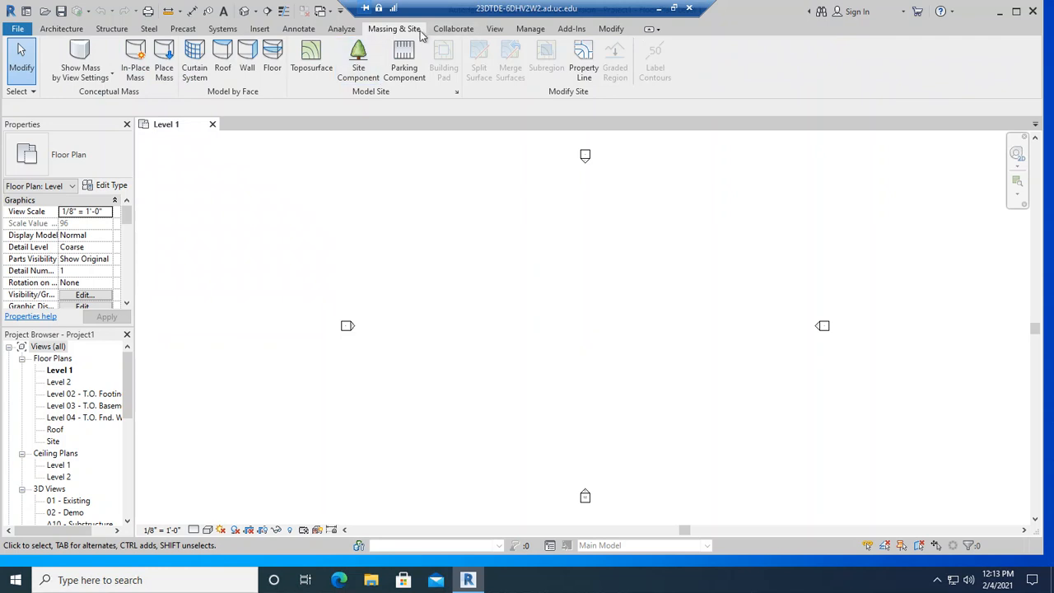
pyautogui.click(135, 66)
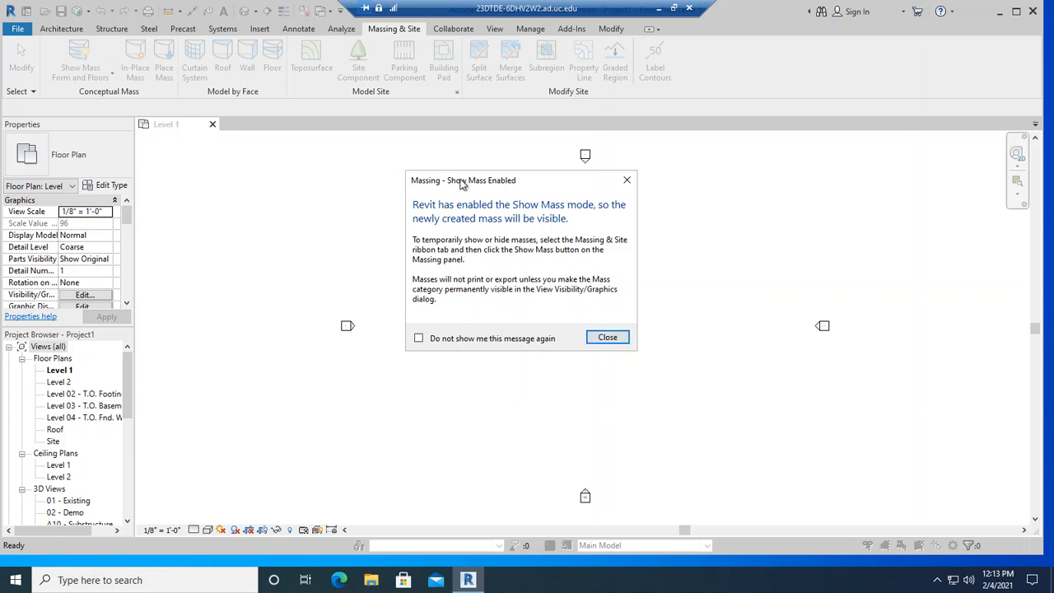
pyautogui.click(607, 337)
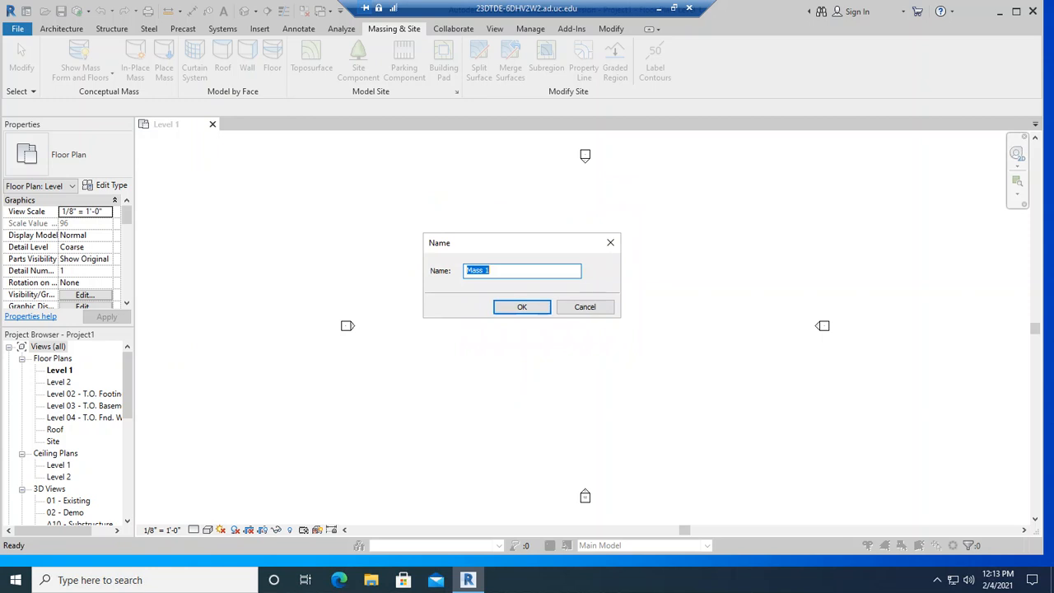
pyautogui.click(522, 307)
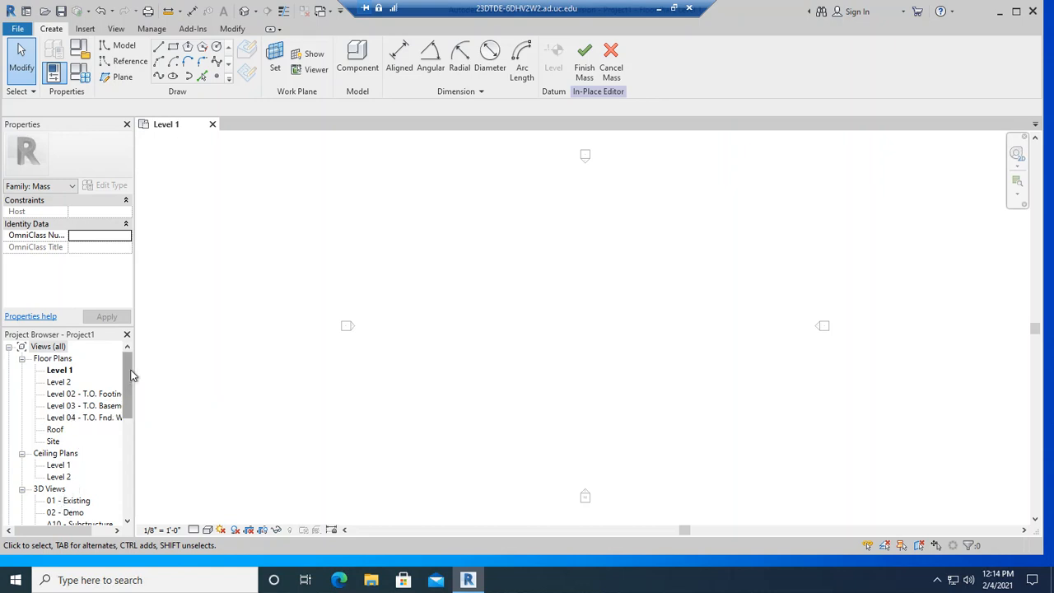
pyautogui.moveTo(130, 375); pyautogui.dragTo(137, 405)
pyautogui.scroll(-2, 129, 424)
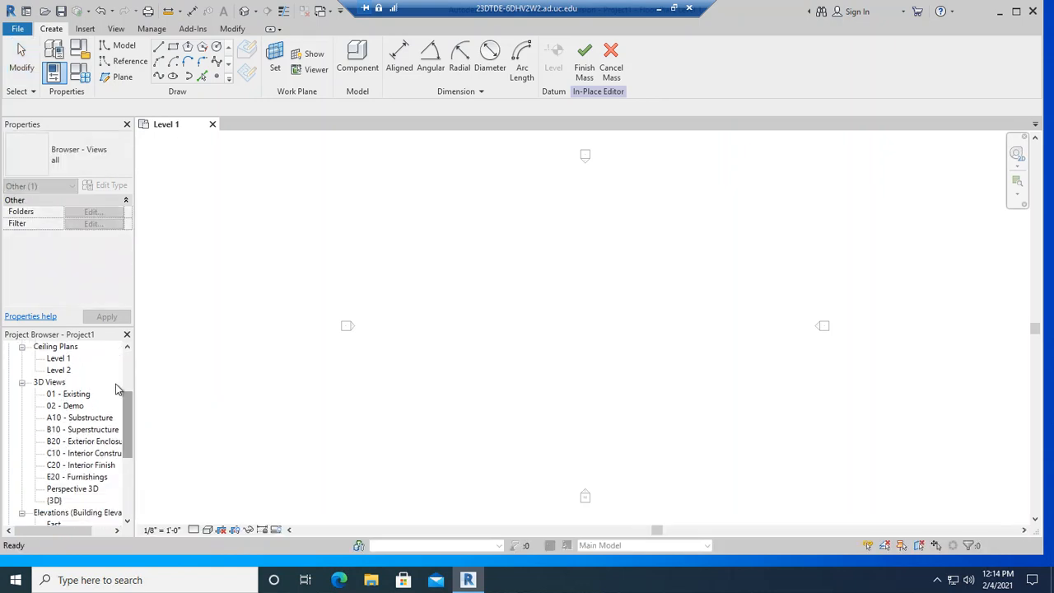
pyautogui.moveTo(126, 409); pyautogui.dragTo(117, 337)
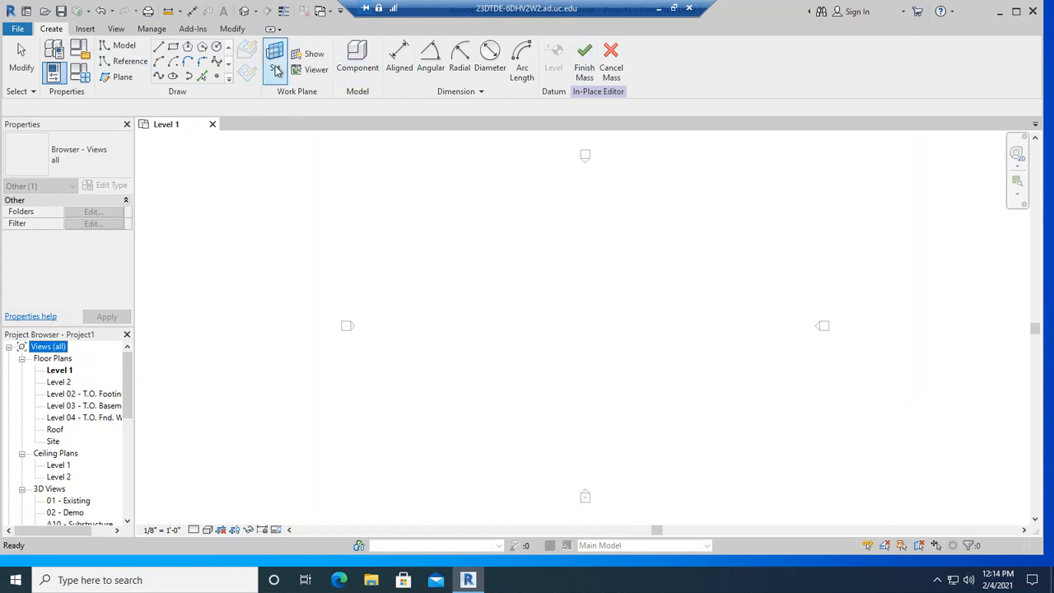
# Draw a rectangle about 36 feet deep and slightly wider near the centre of the Level 1 plan, and make it a solid form
pyautogui.click(174, 48)
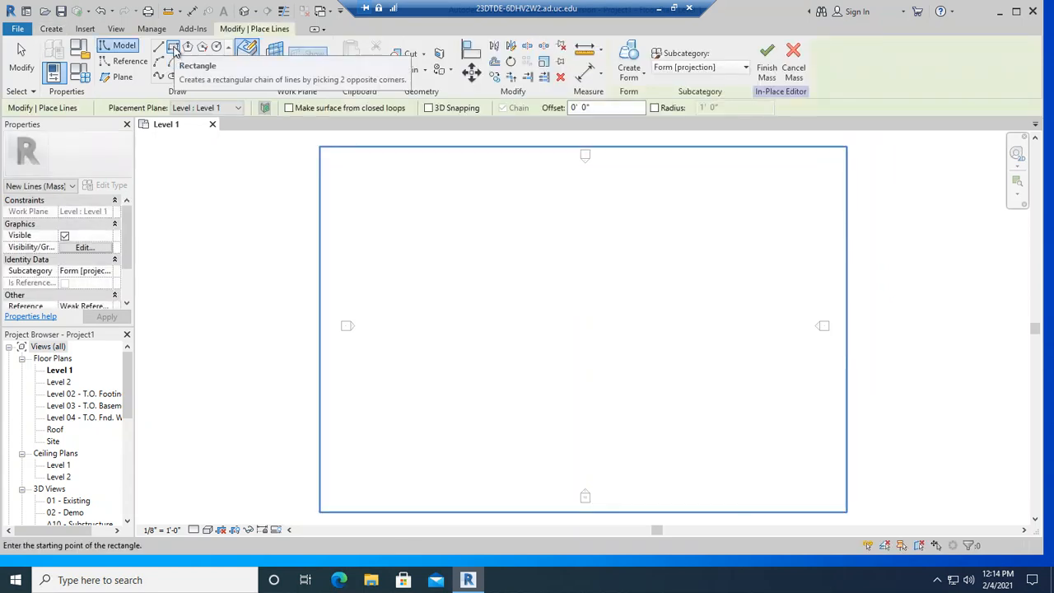
pyautogui.click(493, 279)
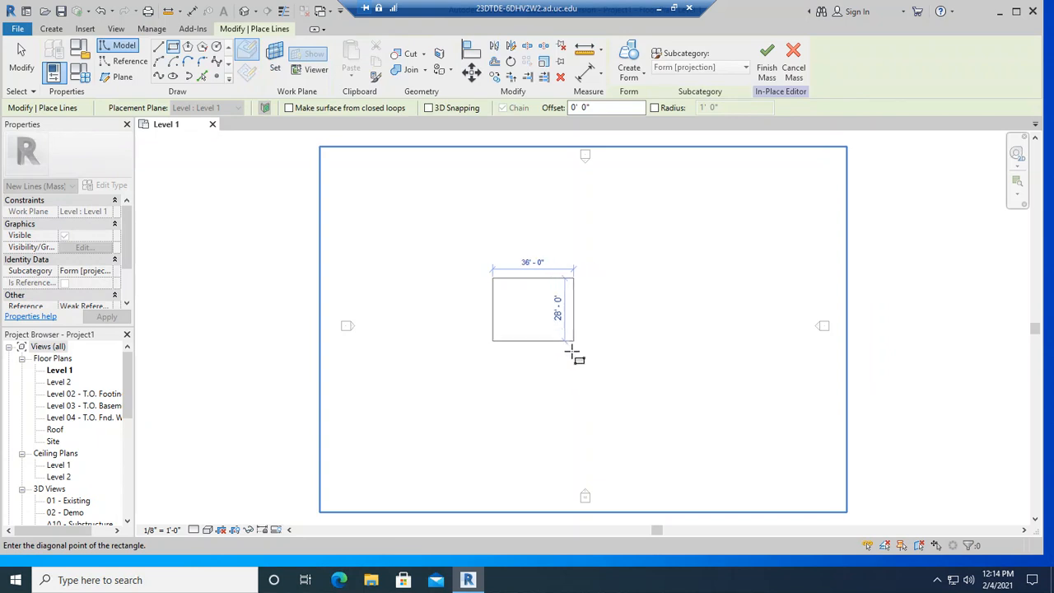
pyautogui.click(584, 360)
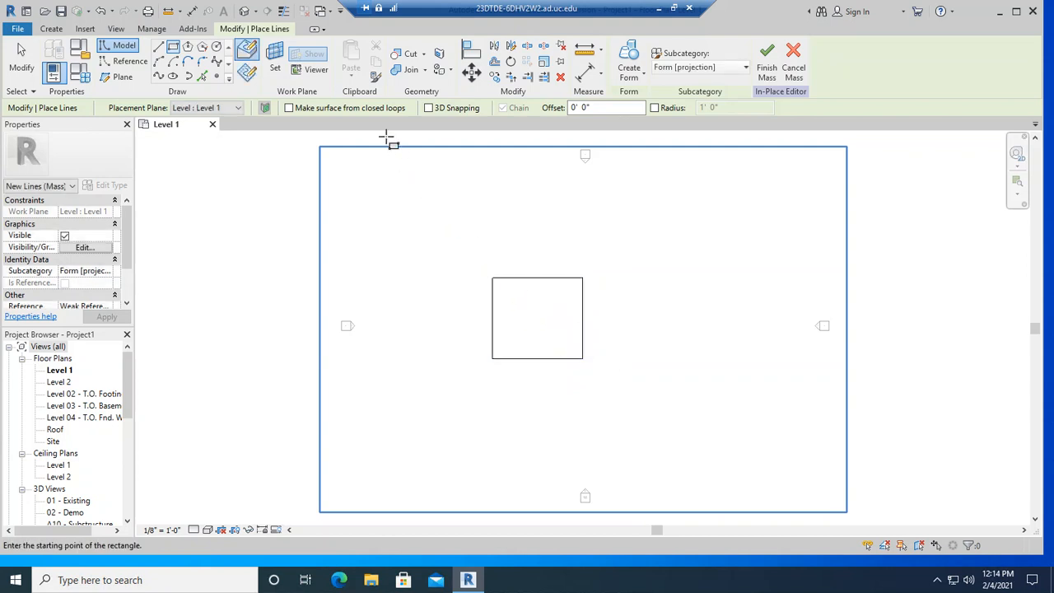
pyautogui.click(640, 77)
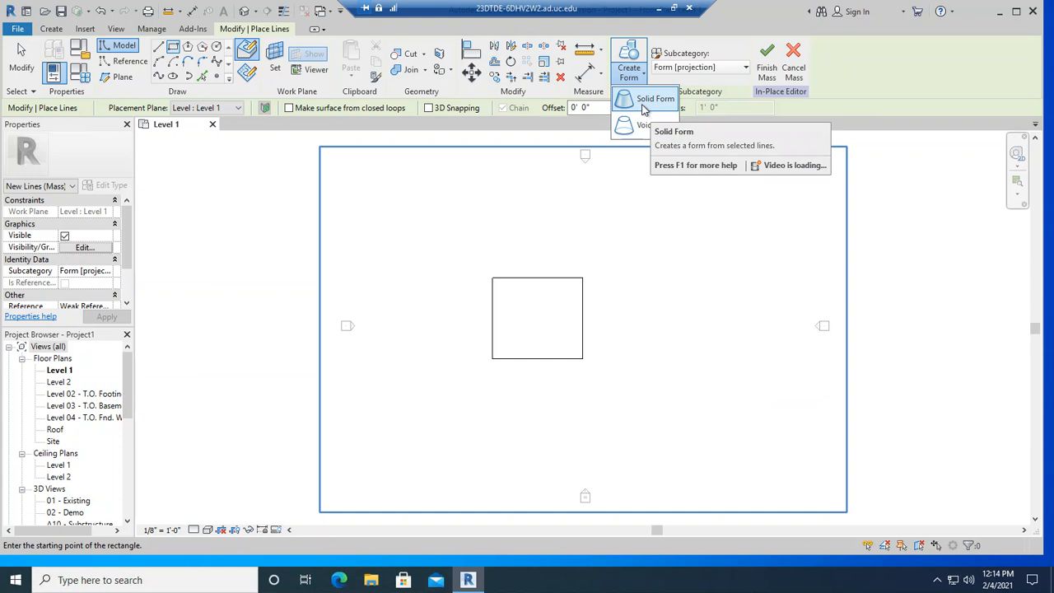
pyautogui.click(644, 101)
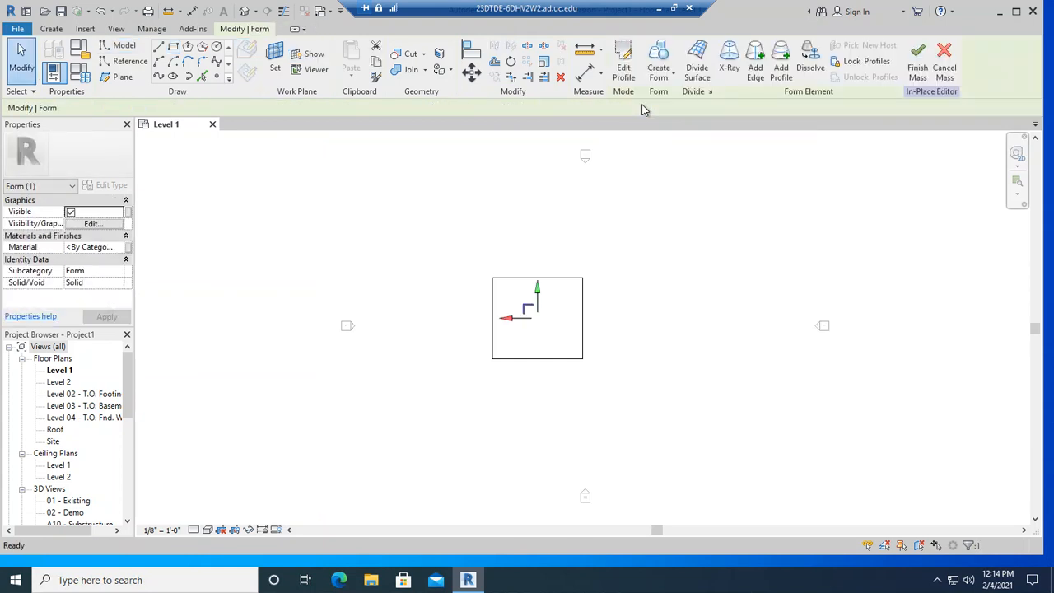
# Show the box form in the default 3D view and finish the mass
pyautogui.click(246, 12)
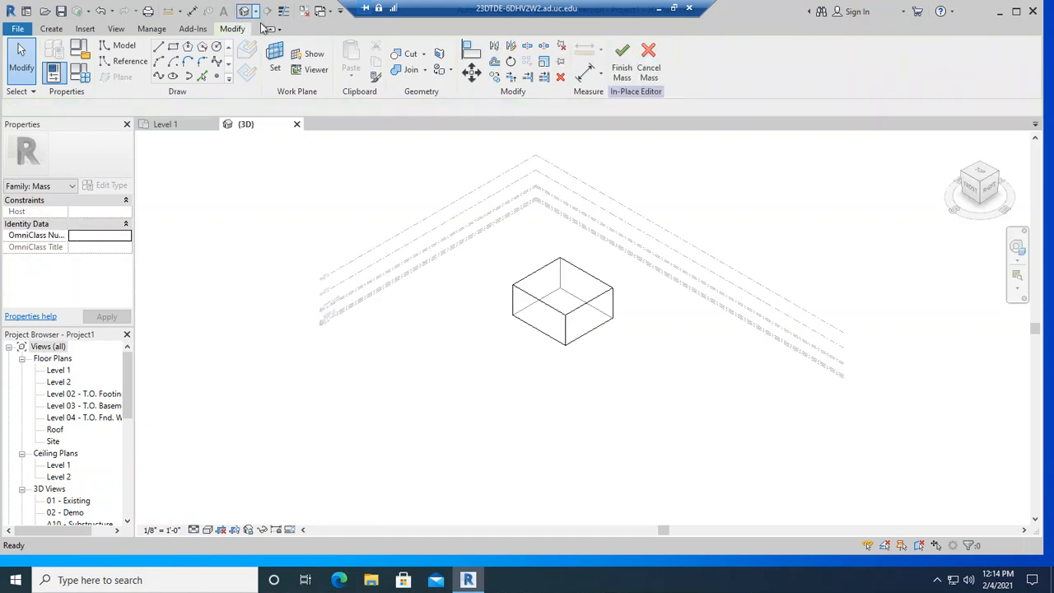
pyautogui.scroll(3, 578, 288)
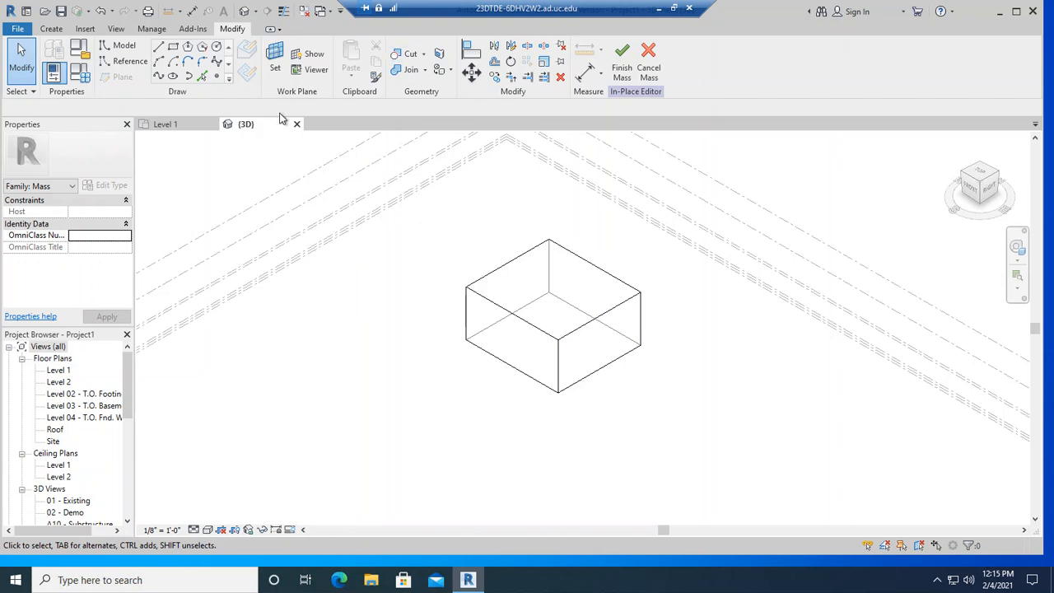
pyautogui.click(623, 75)
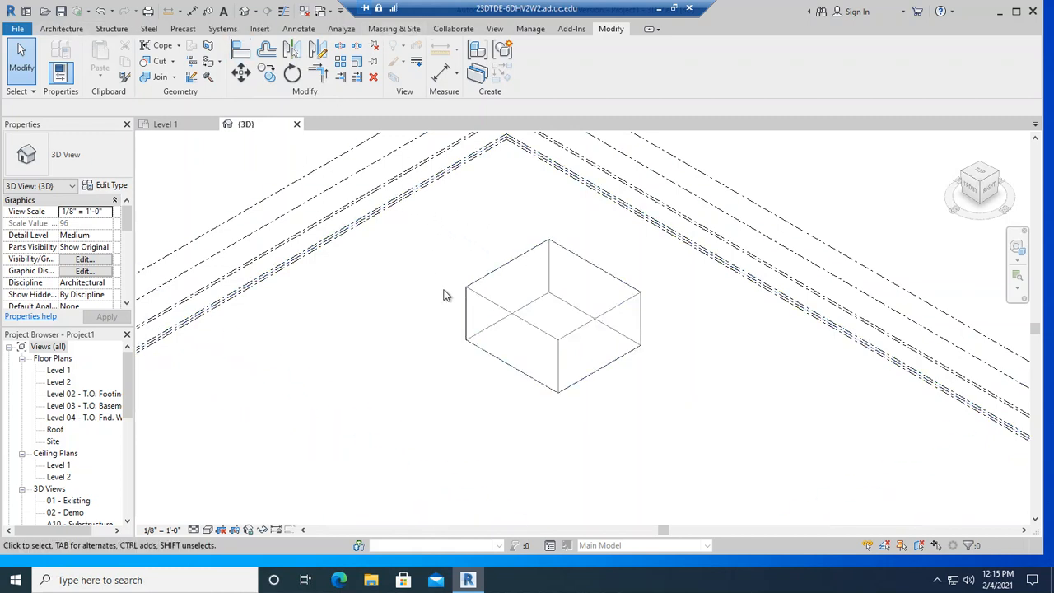
# Select the finished box mass in the 3D view and open it for in-place editing
pyautogui.click(488, 303)
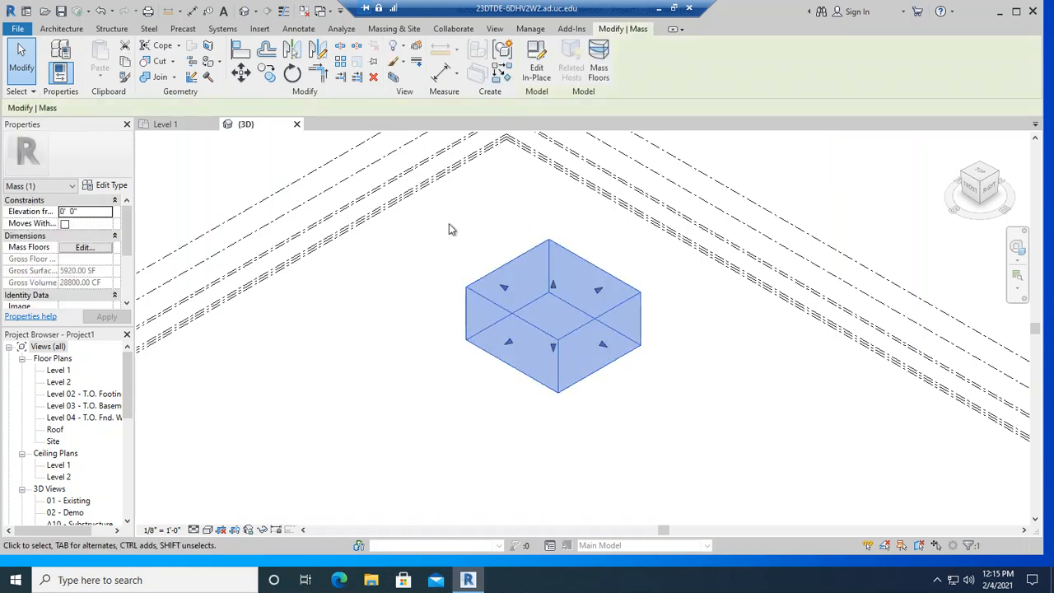
pyautogui.click(478, 247)
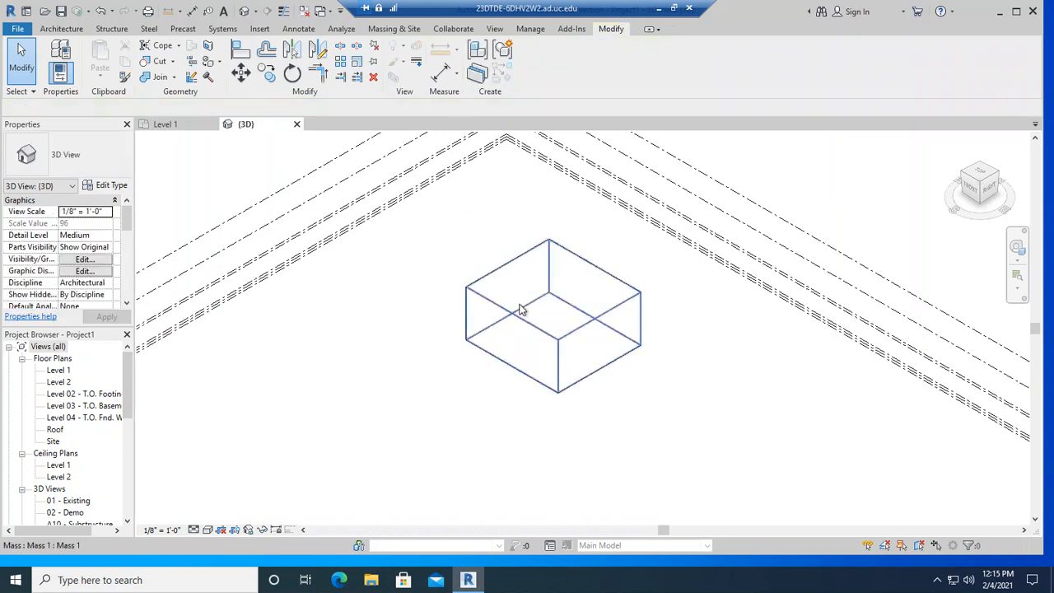
pyautogui.click(515, 318)
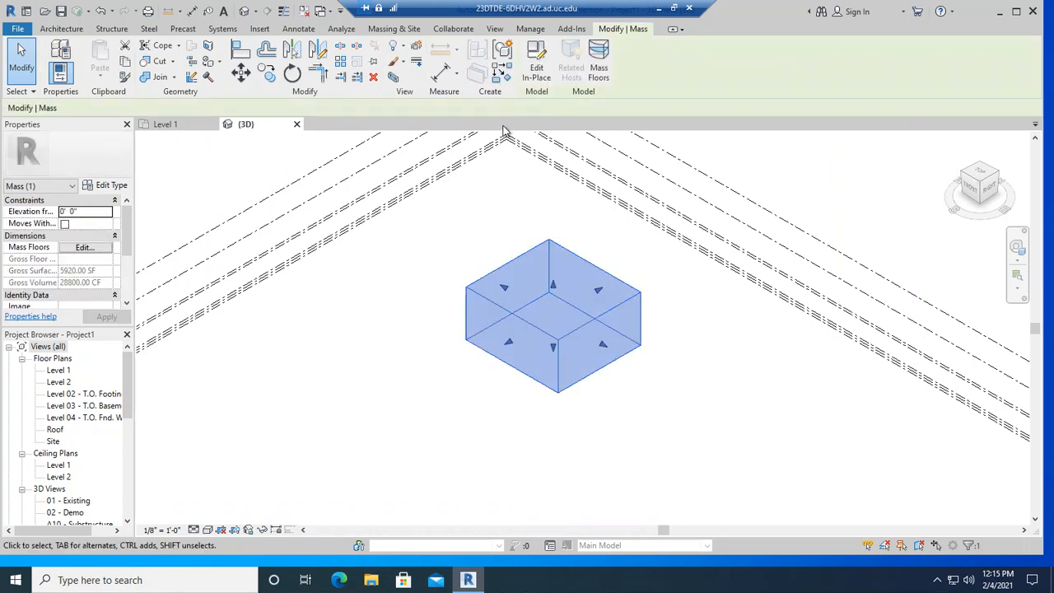
pyautogui.click(536, 74)
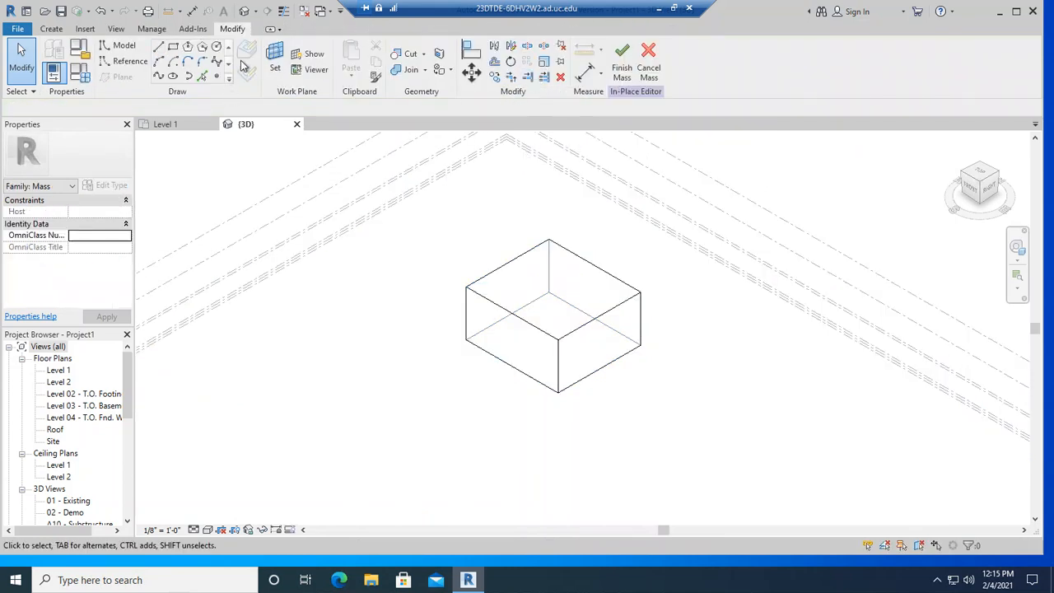
# Slope the box's top by raising its far long edge to about 28 feet and lowering the near one to about 16.5 feet, and finish the mass
pyautogui.click(579, 259)
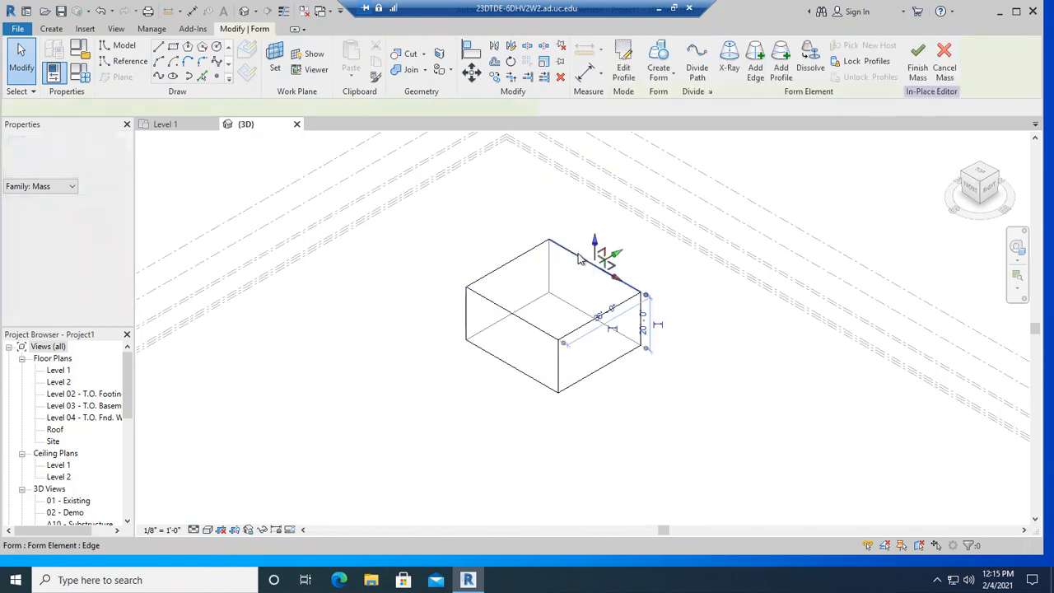
pyautogui.moveTo(595, 233); pyautogui.dragTo(595, 212)
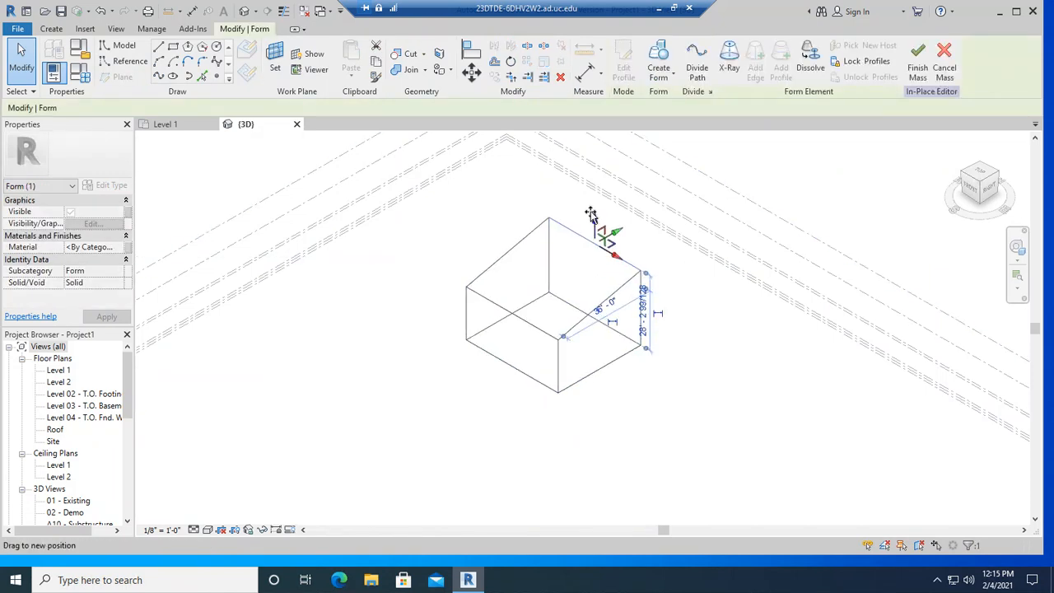
pyautogui.click(511, 316)
pyautogui.moveTo(515, 309); pyautogui.dragTo(514, 317)
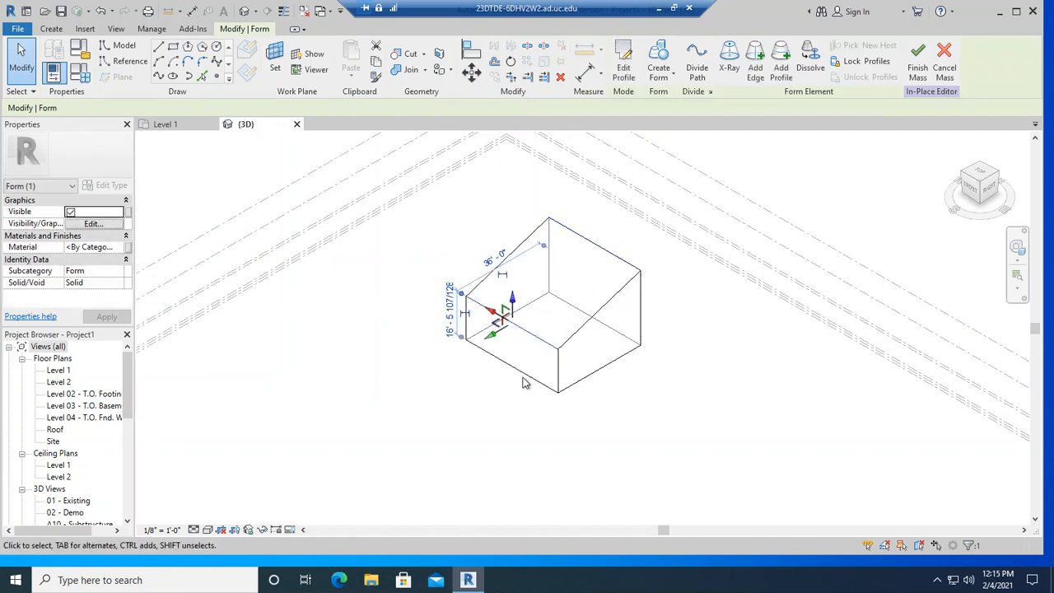
pyautogui.click(919, 71)
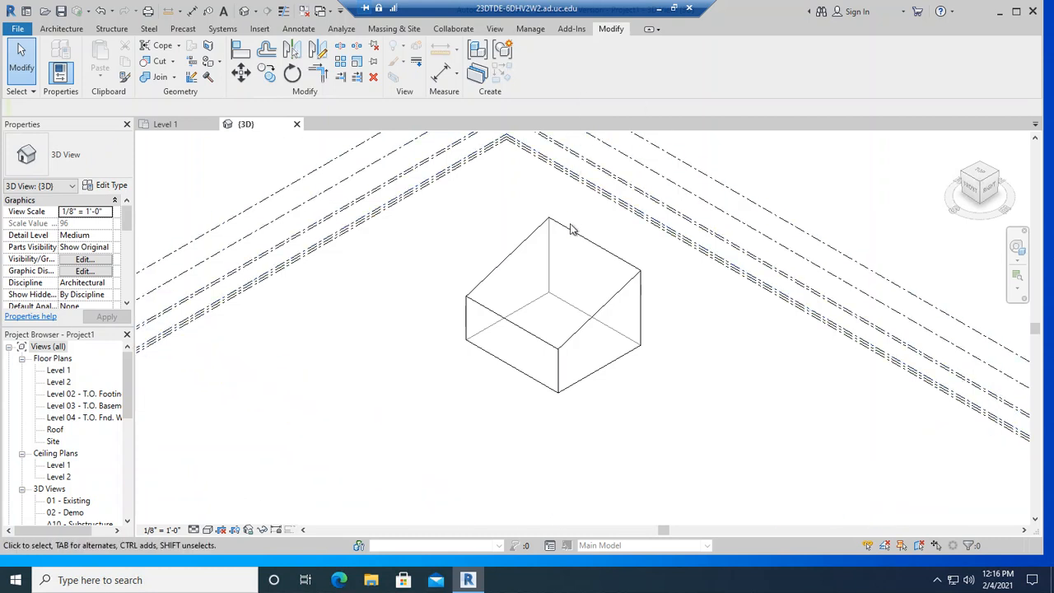
# Reopen the sloped mass with Edit Family and finish it again without making changes
pyautogui.rightClick(518, 259)
pyautogui.click(520, 249)
pyautogui.click(519, 251)
pyautogui.rightClick(519, 252)
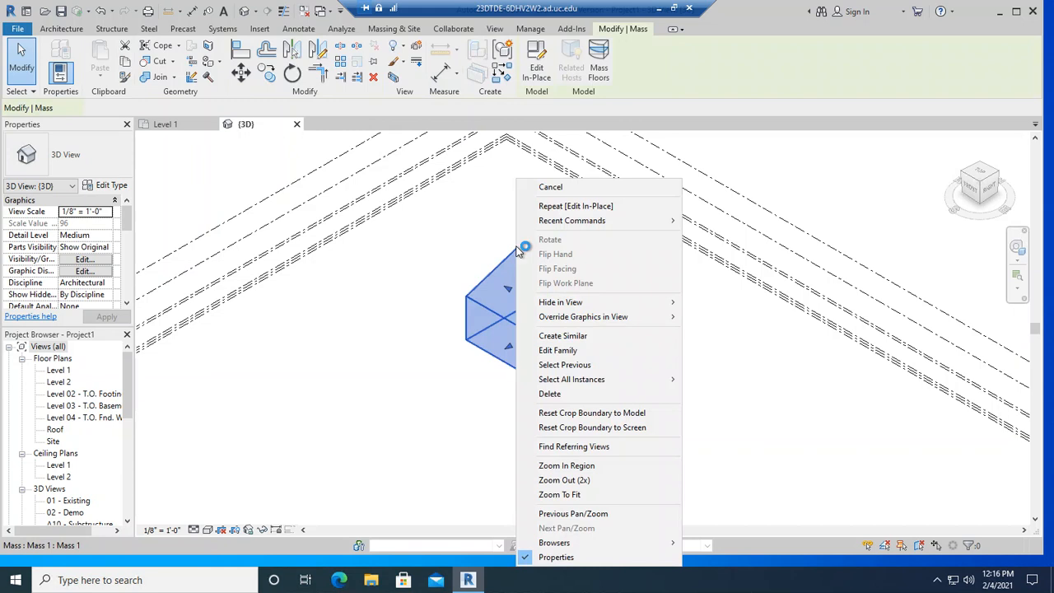
pyautogui.click(579, 351)
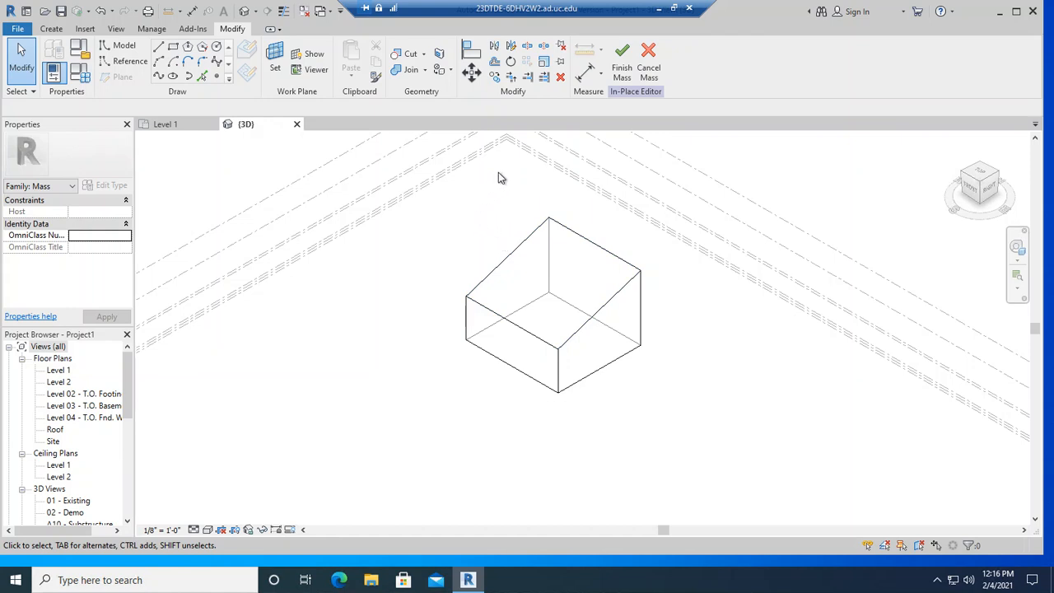
pyautogui.click(623, 73)
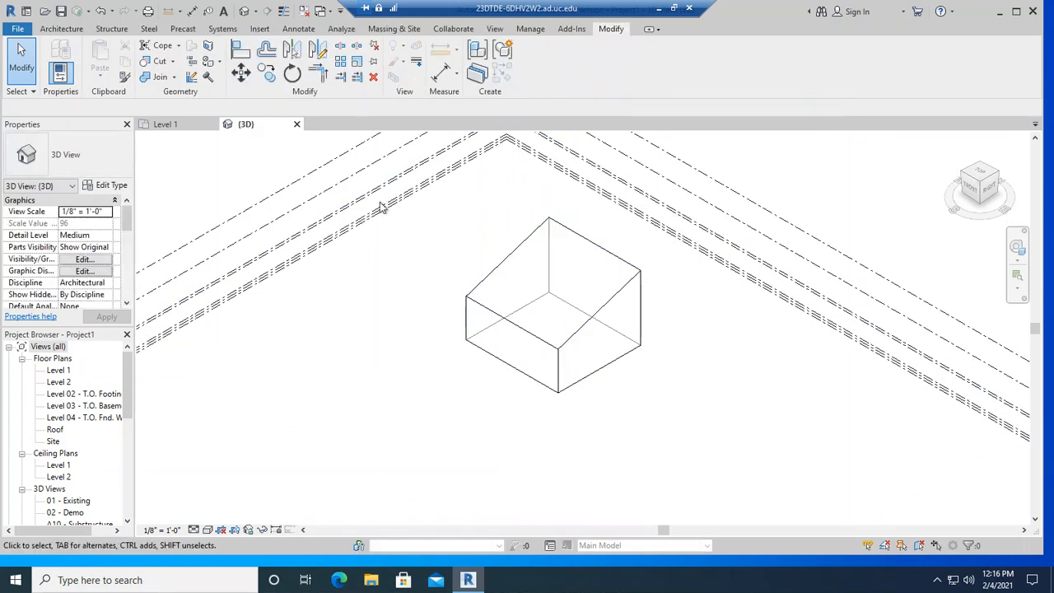
# Start a second in-place mass in the 3D view, accepting the name Mass 2
pyautogui.click(393, 29)
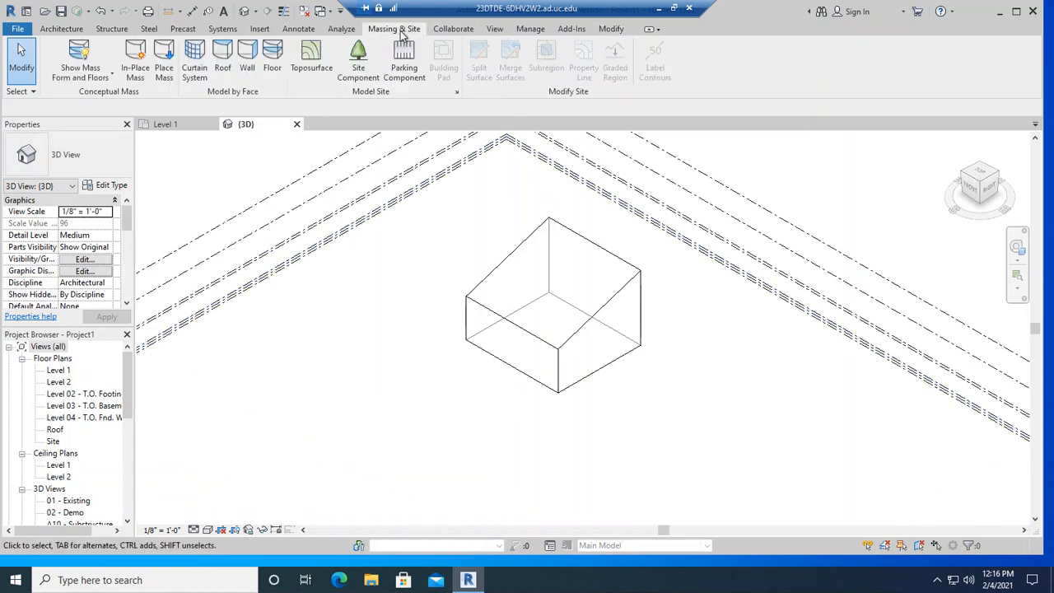
pyautogui.click(136, 52)
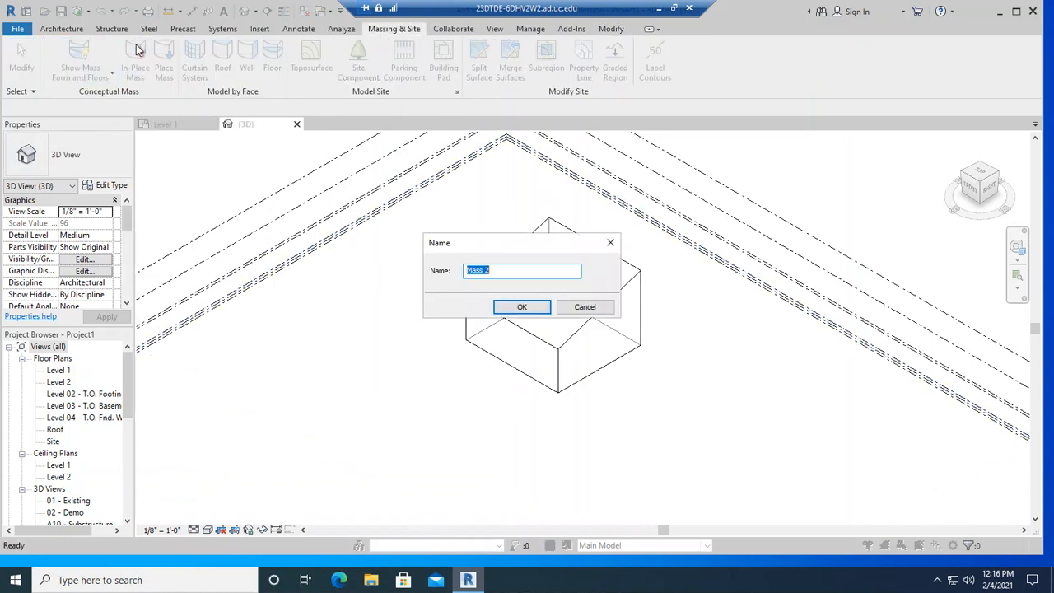
pyautogui.click(519, 308)
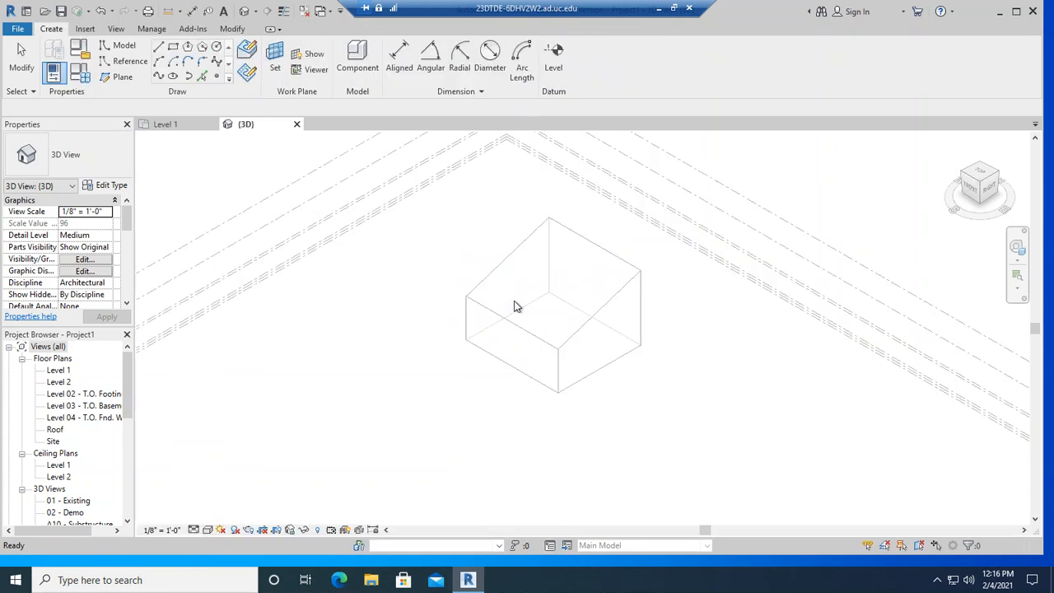
# Sketch a closed, notched six-sided outline beside the first mass, with a first side of about 24 feet and a closing side of about 71 feet
pyautogui.click(158, 50)
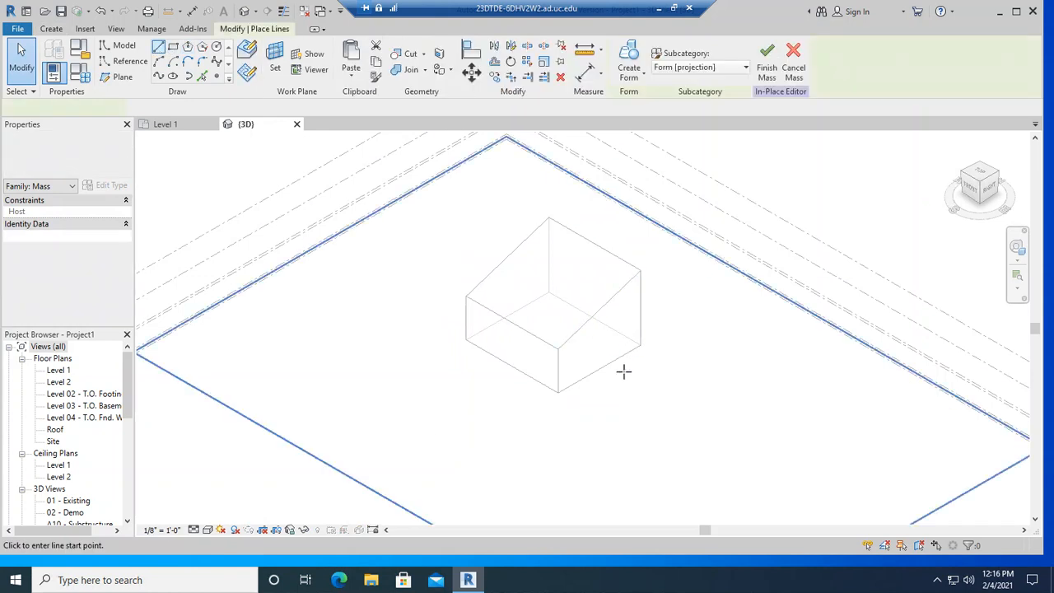
pyautogui.click(647, 417)
pyautogui.click(712, 372)
pyautogui.click(795, 419)
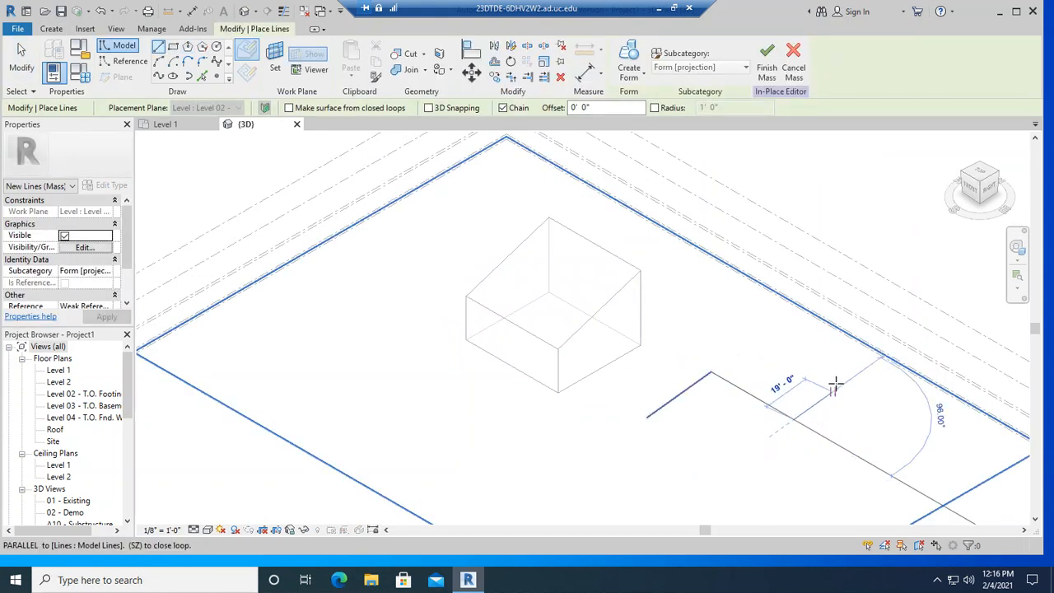
pyautogui.click(837, 385)
pyautogui.click(899, 428)
pyautogui.click(836, 490)
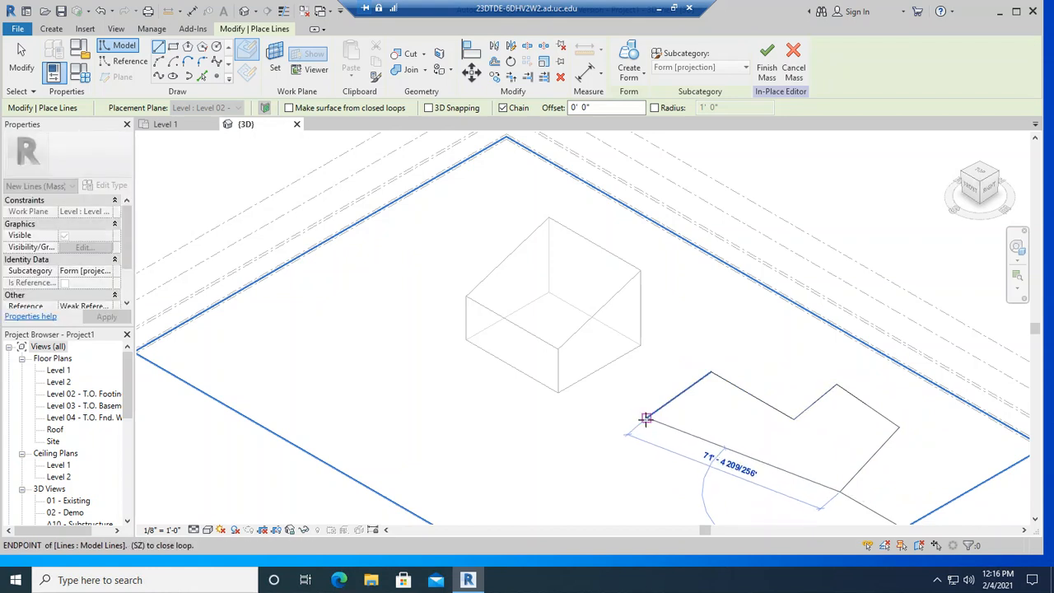
pyautogui.click(646, 418)
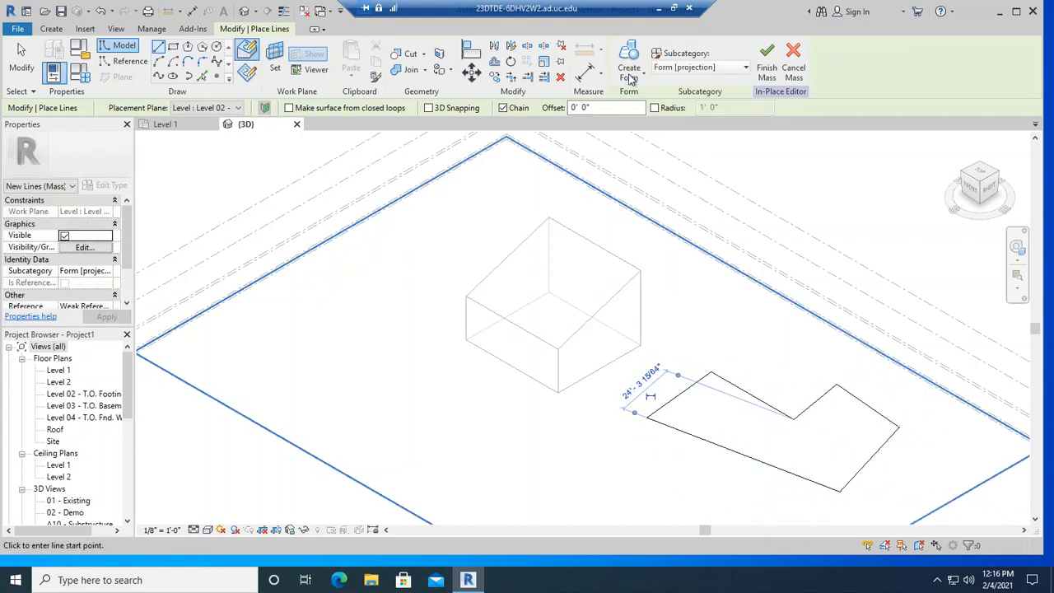
# Try to create a solid form straight from the drawn outline, and delete the vertical surface it produces
pyautogui.click(630, 76)
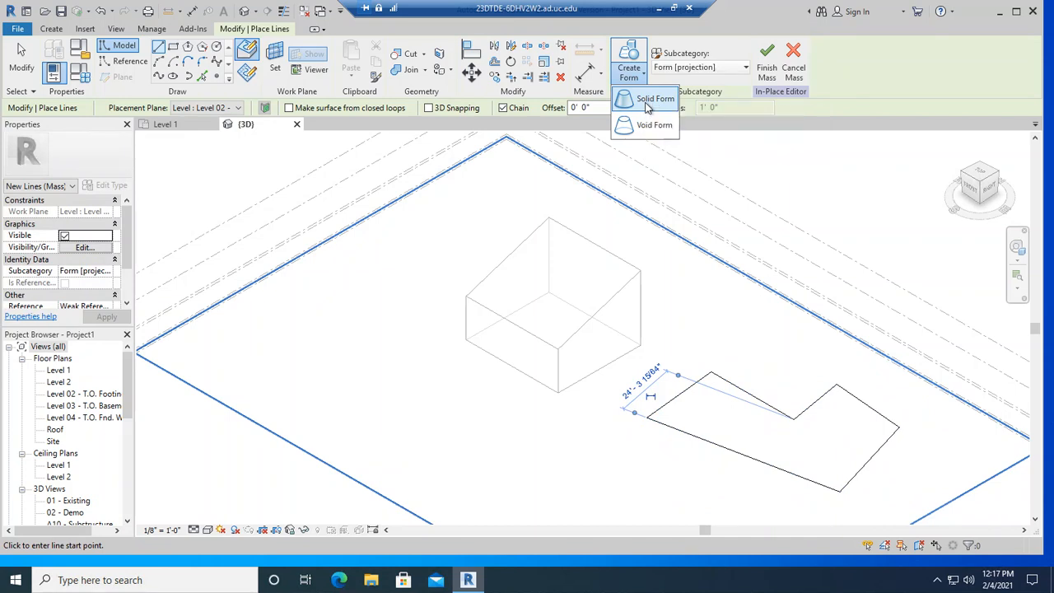
pyautogui.click(650, 98)
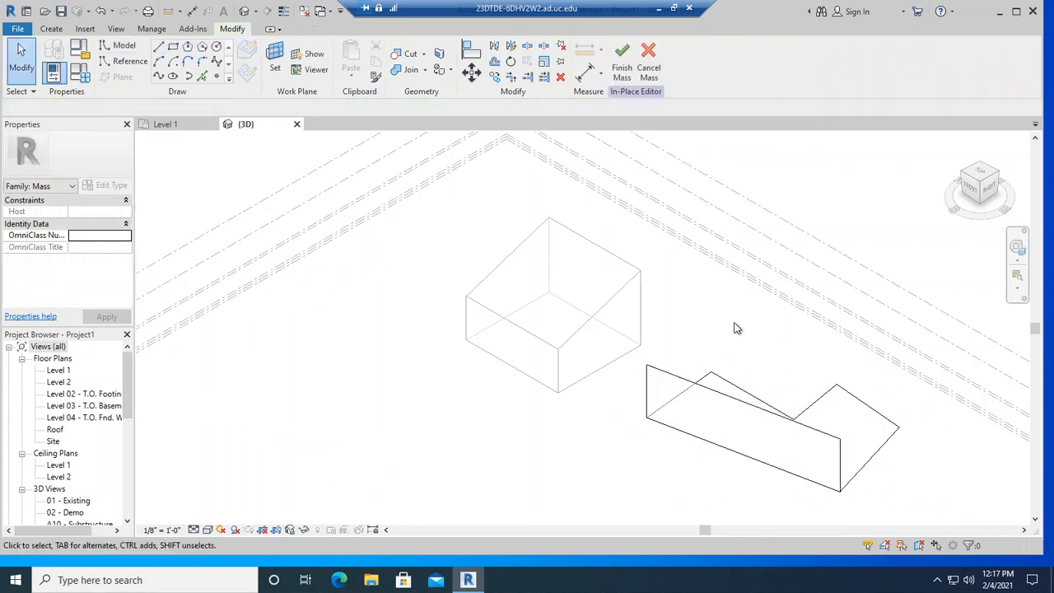
pyautogui.click(727, 403)
pyautogui.press('Delete')
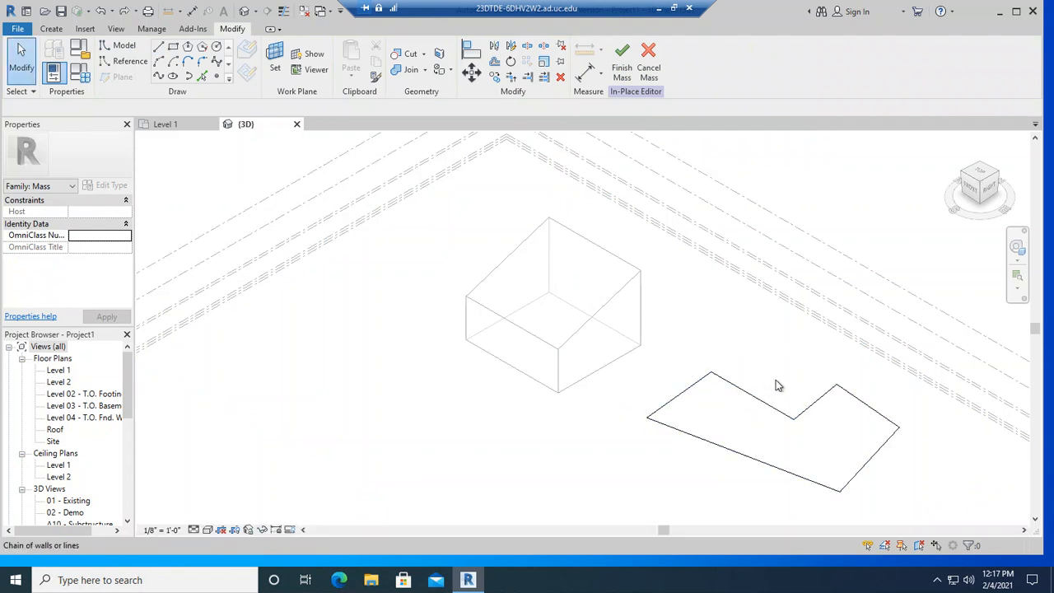
# Select the whole chain of six outline lines and create a solid form from it
pyautogui.press('Tab')
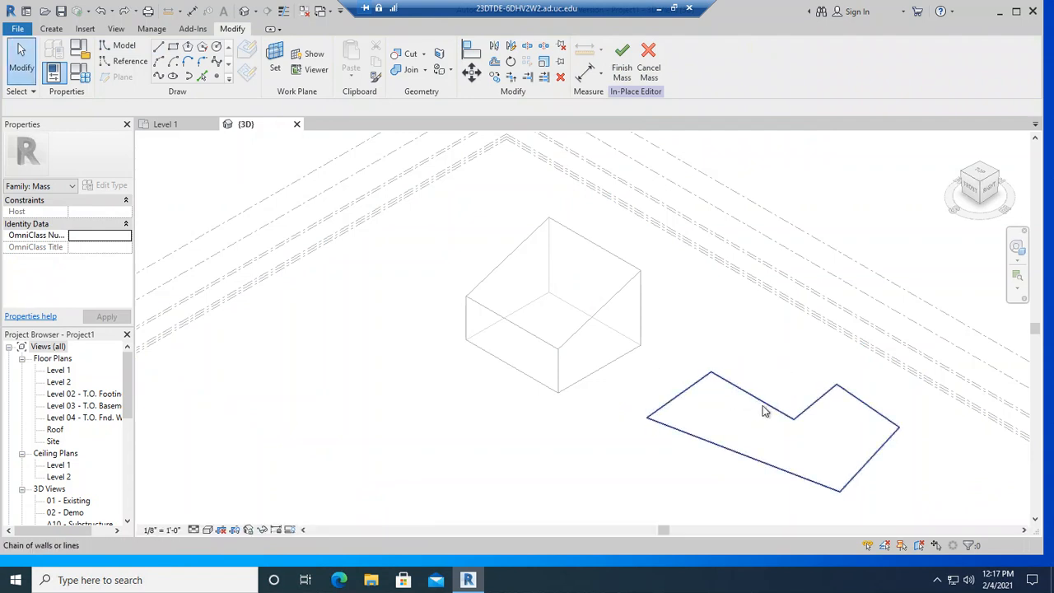
pyautogui.click(742, 394)
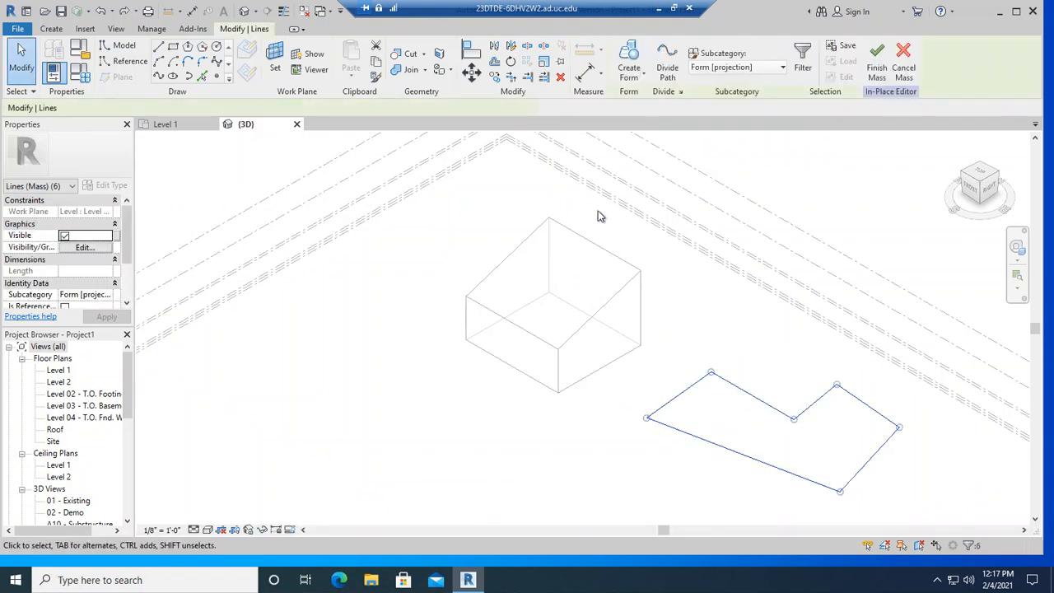
pyautogui.click(633, 80)
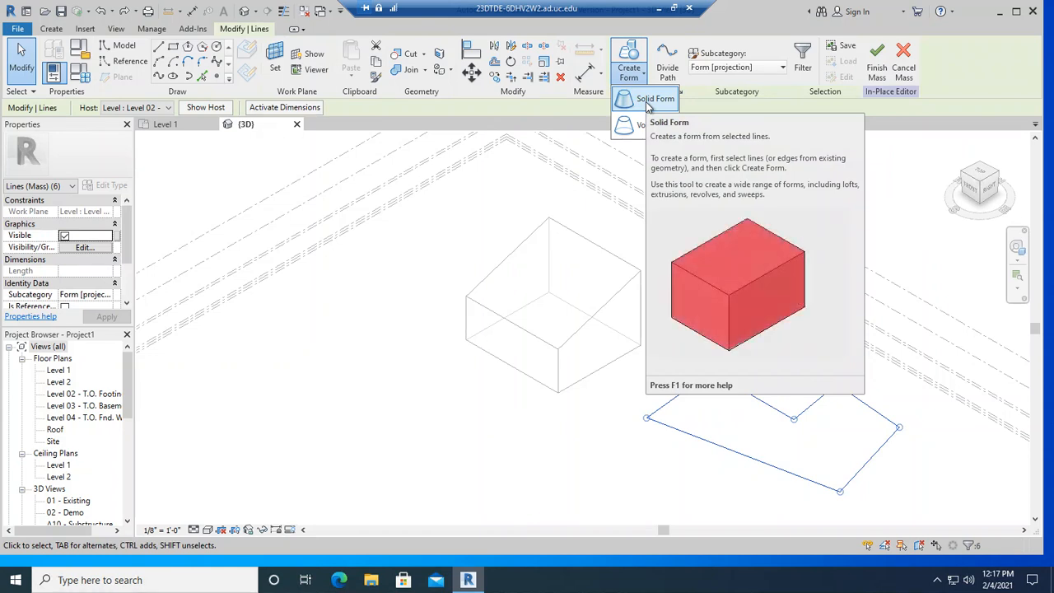
pyautogui.click(647, 103)
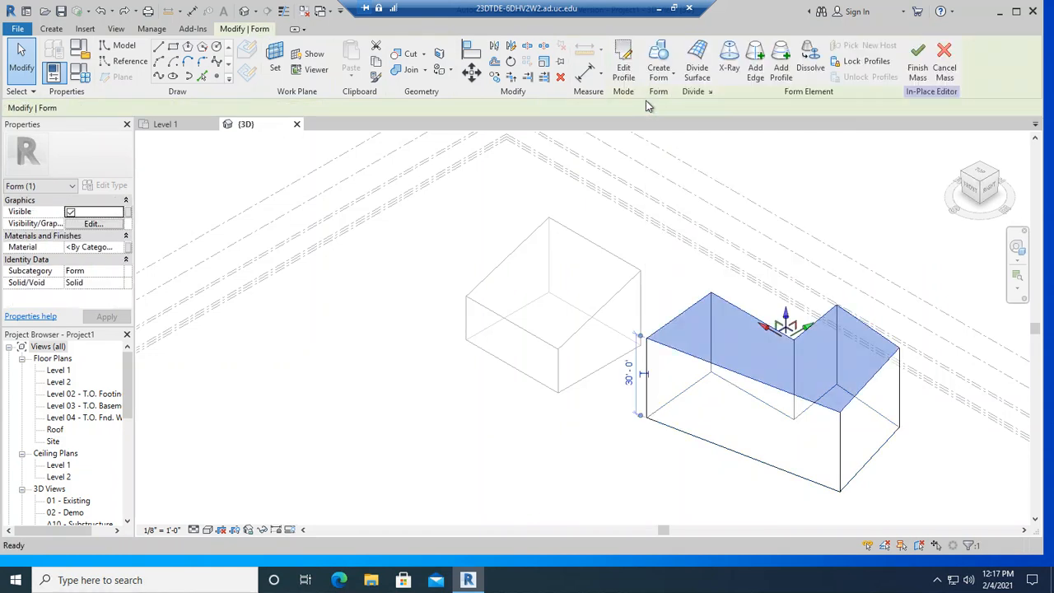
# Reopen the sloped first mass for in-place editing and sketch a small rectangle straddling the base edge of its low front face
pyautogui.click(577, 455)
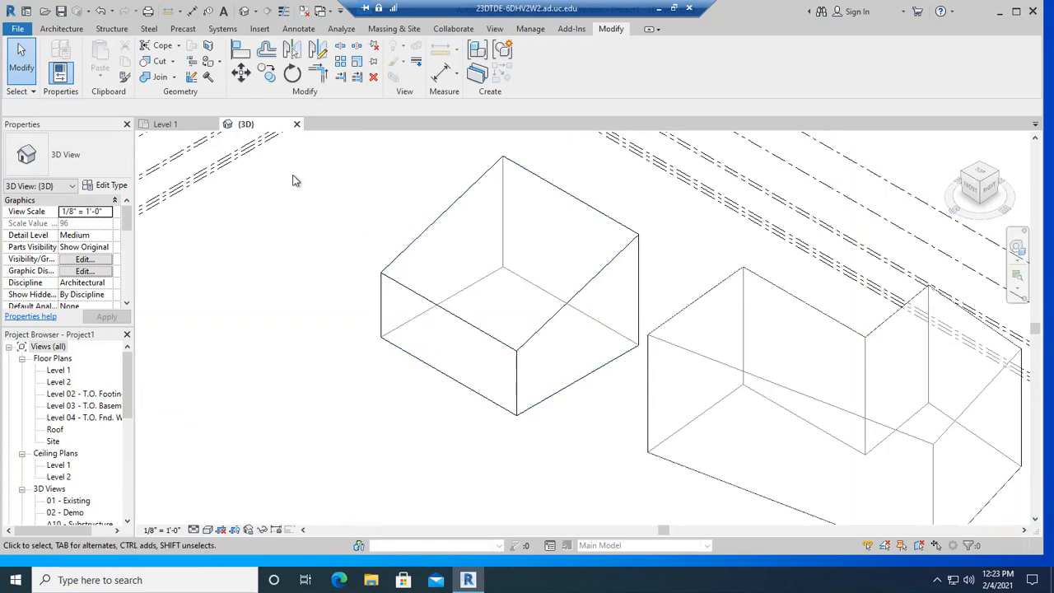
pyautogui.click(427, 242)
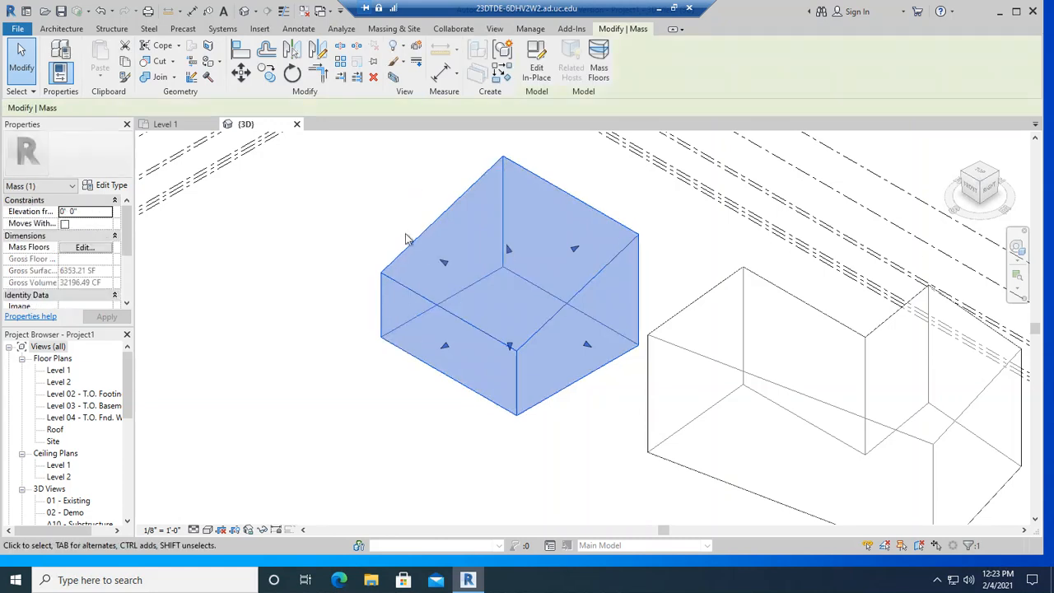
pyautogui.click(536, 70)
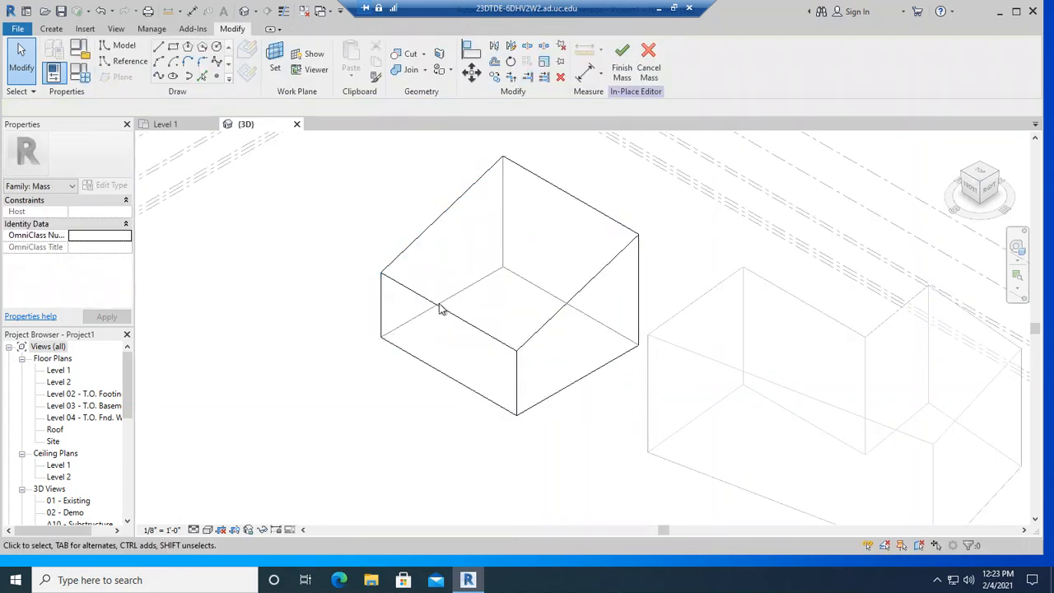
pyautogui.click(174, 48)
pyautogui.click(378, 385)
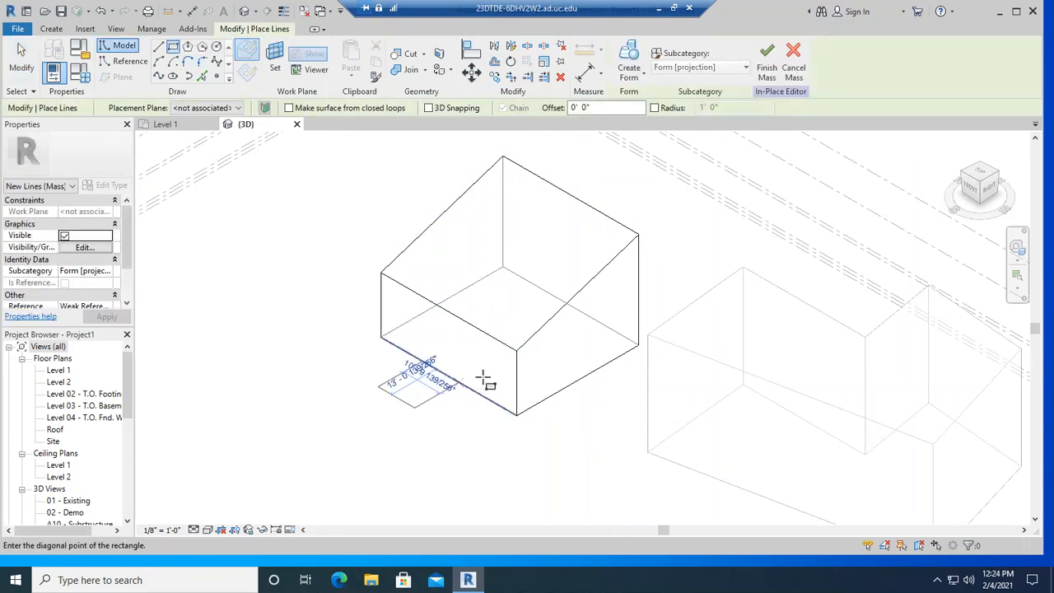
pyautogui.doubleClick(492, 369)
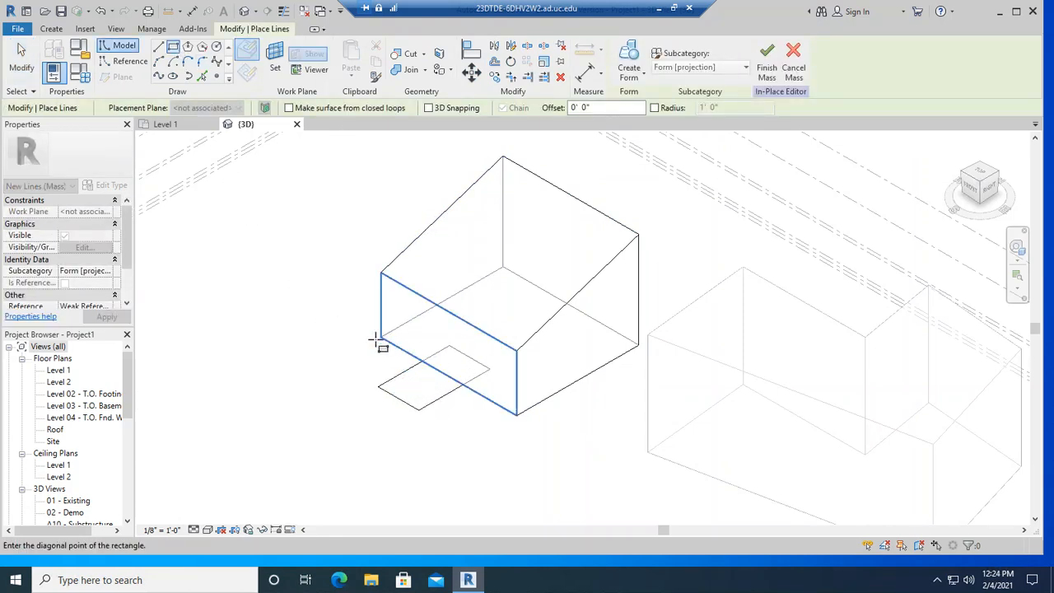
pyautogui.click(413, 343)
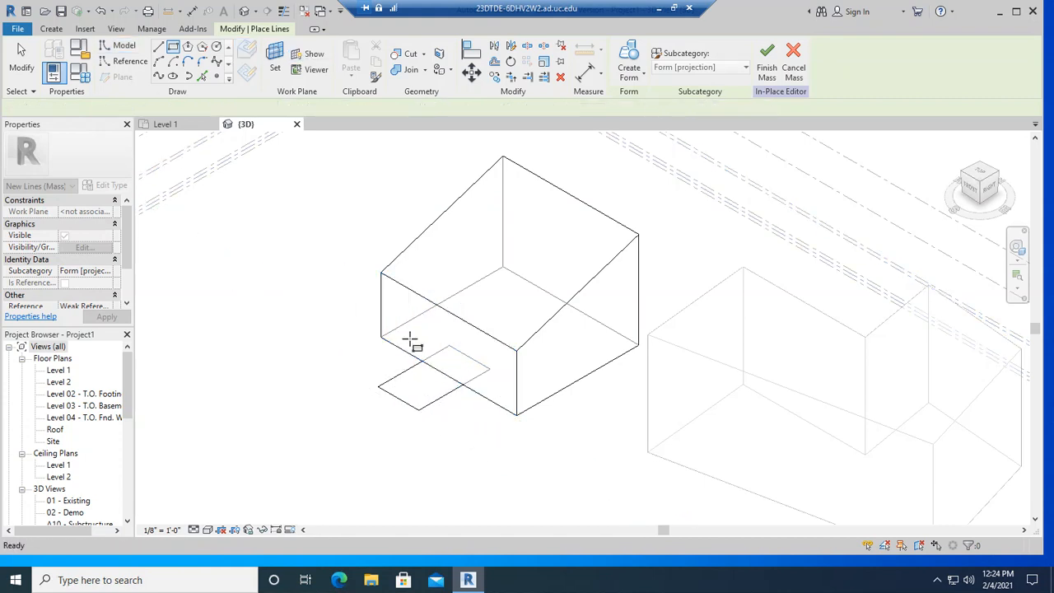
# Try to create a void form from the rectangle without selecting its lines
pyautogui.click(631, 77)
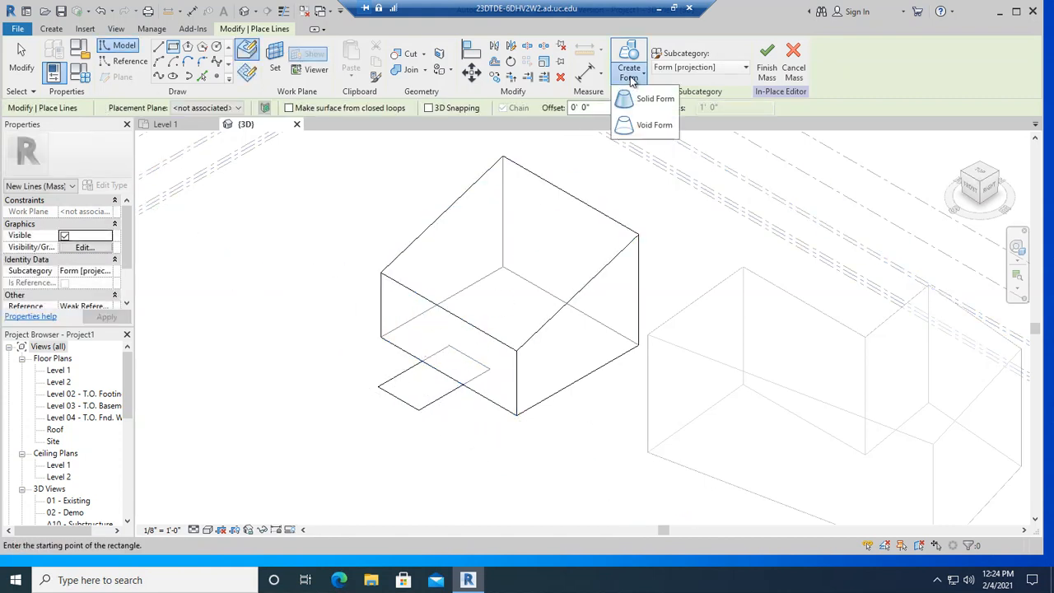
pyautogui.click(631, 128)
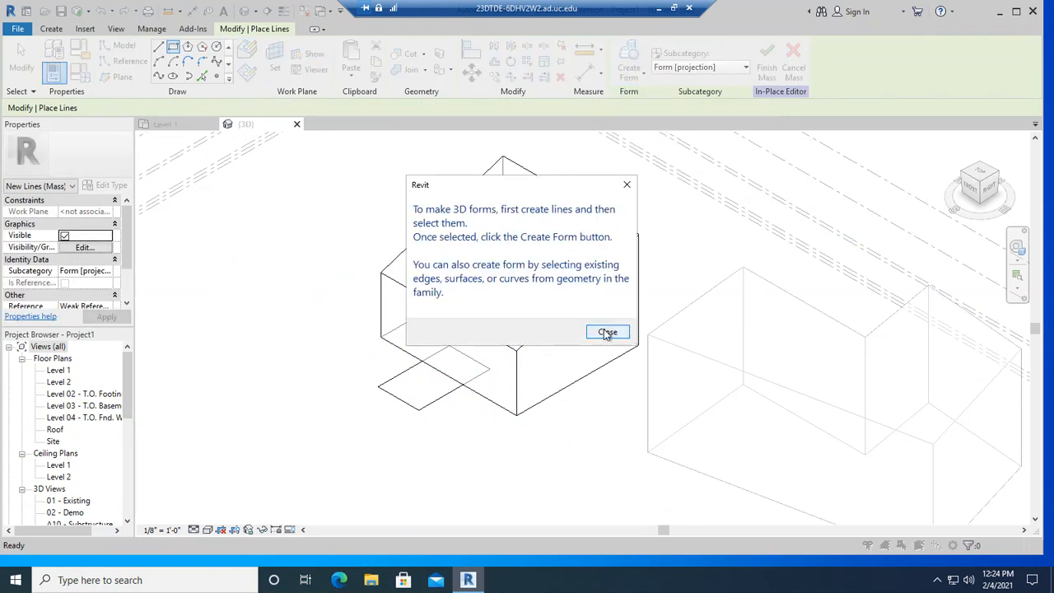
pyautogui.click(607, 331)
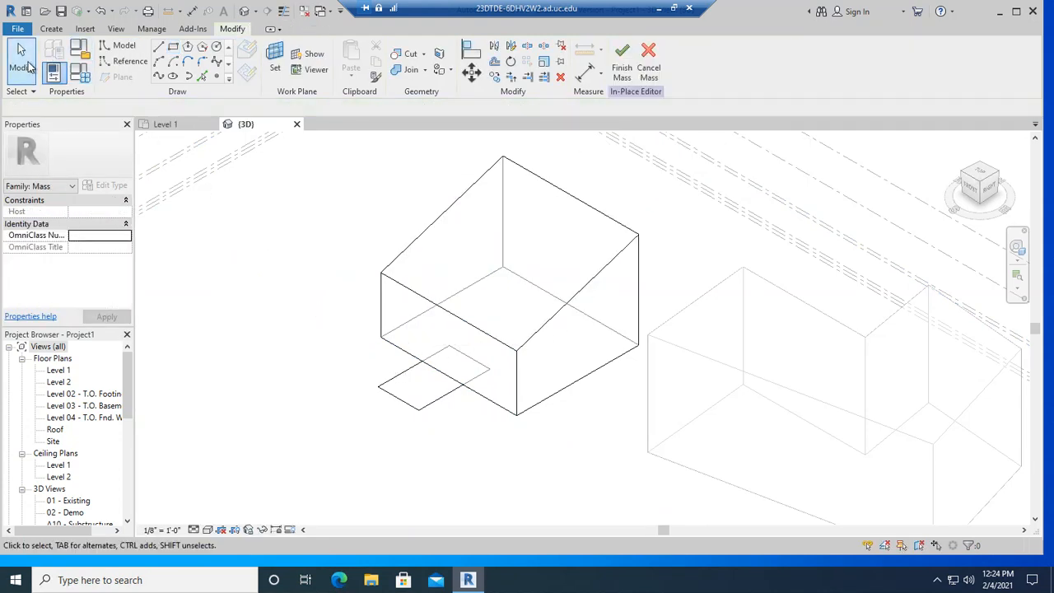
# Create a void form from the rectangle's four lines, raise it to about 25 feet through the sloped top, and finish the mass
pyautogui.click(403, 380)
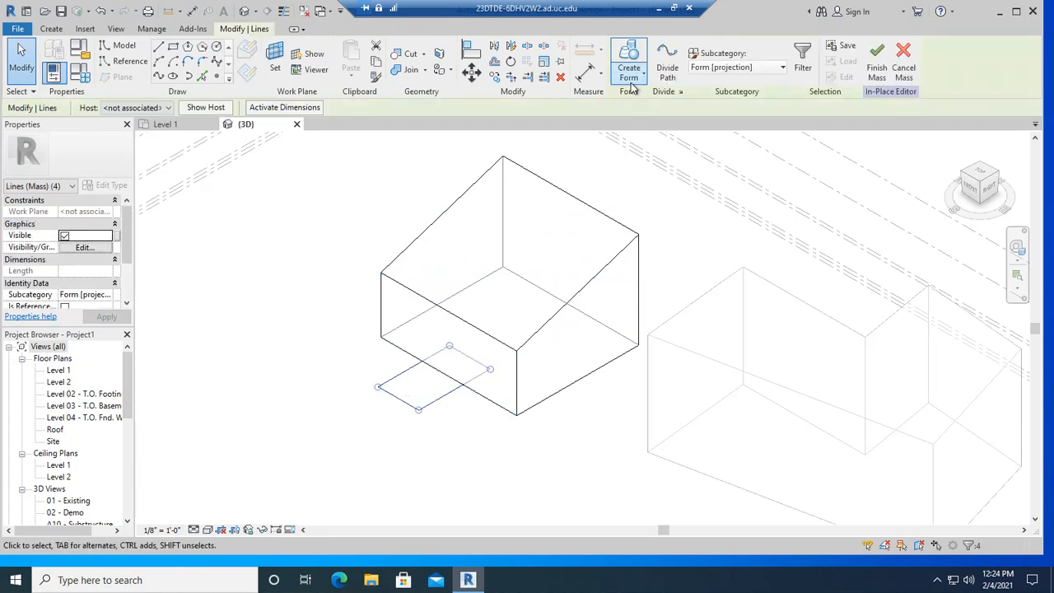
pyautogui.click(642, 82)
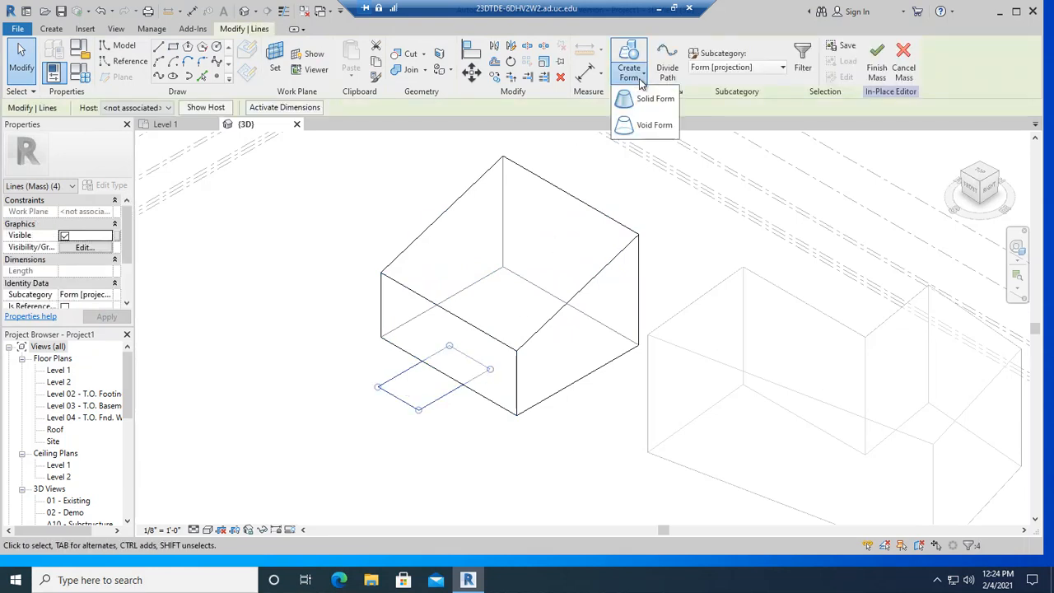
pyautogui.click(641, 130)
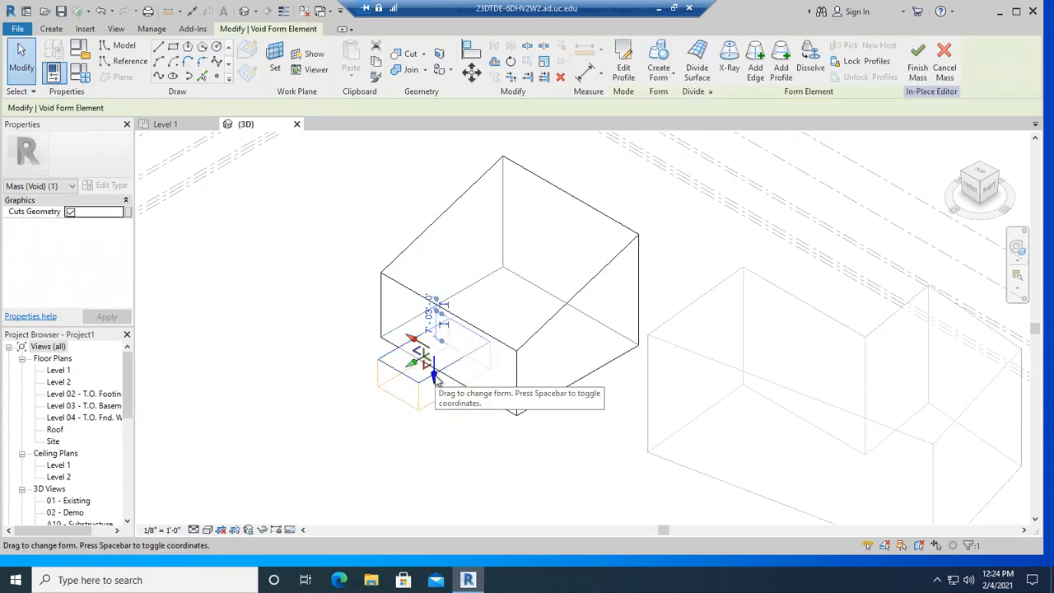
pyautogui.moveTo(436, 354); pyautogui.dragTo(424, 278)
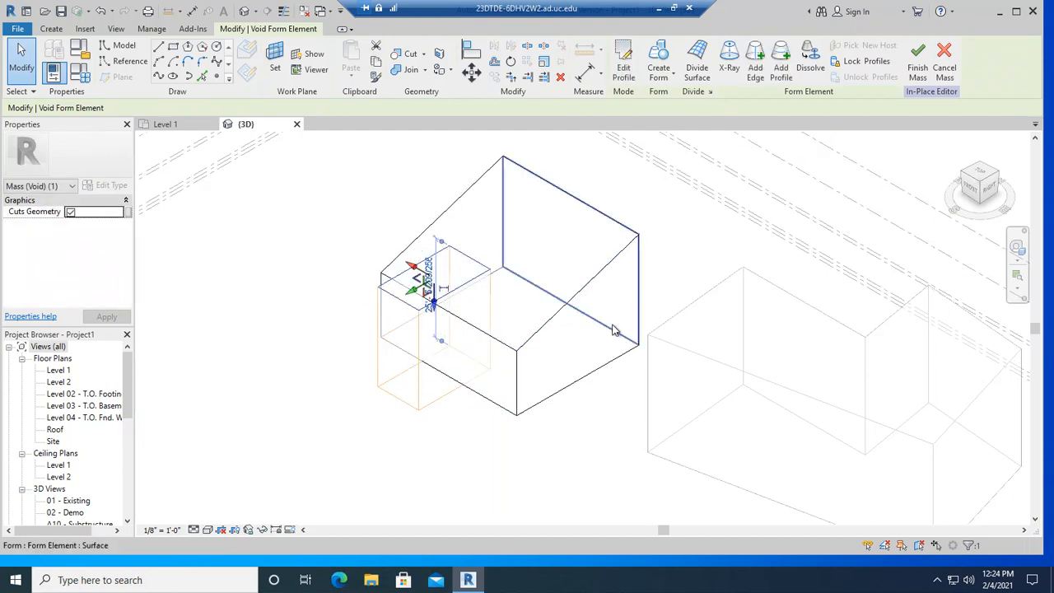
pyautogui.click(298, 265)
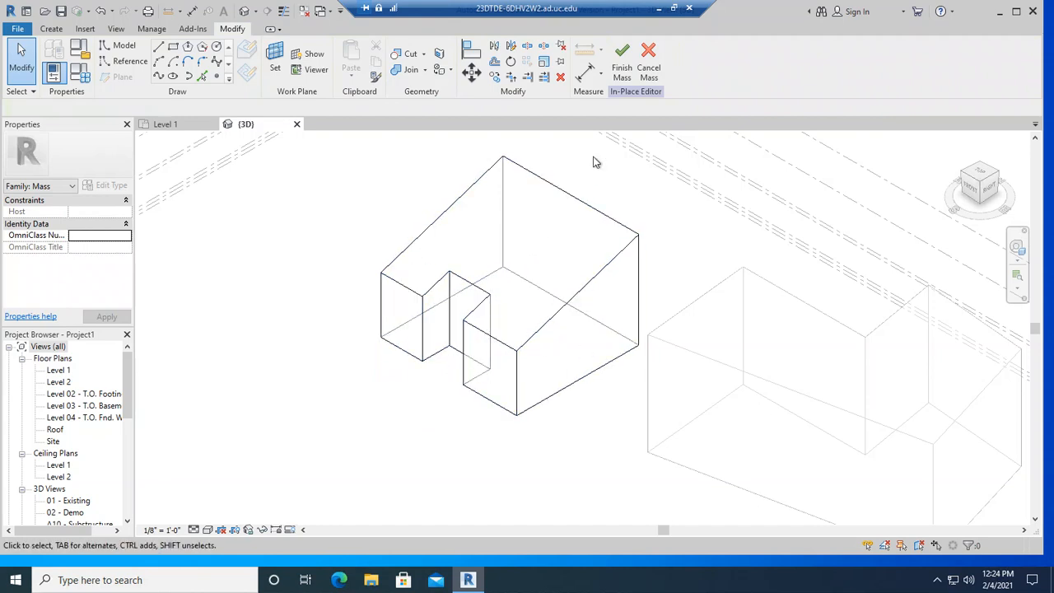
pyautogui.click(619, 74)
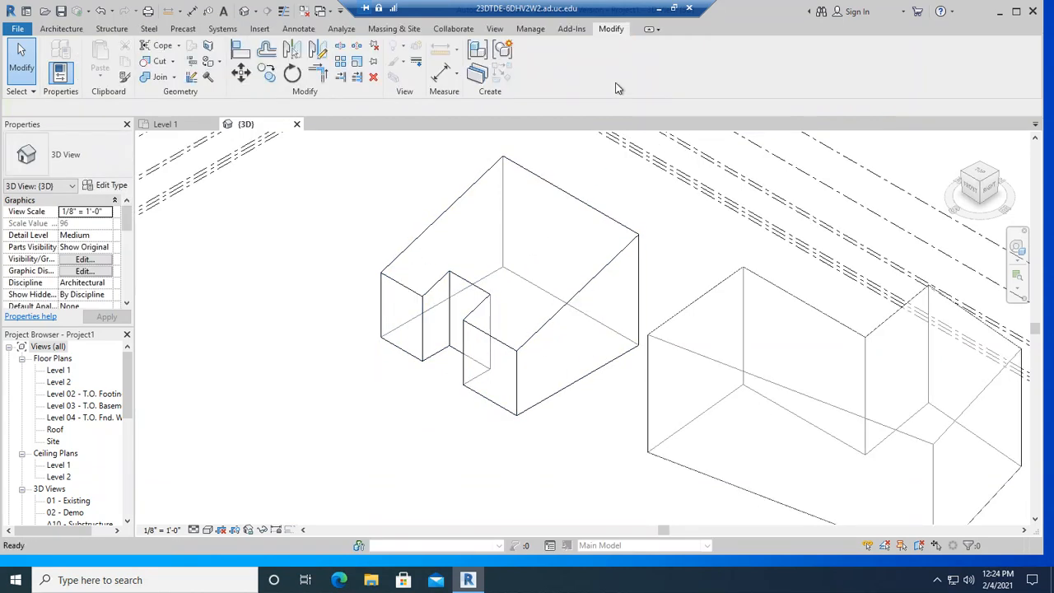
# Open the second, irregular mass for in-place editing and sketch a six-sided polygon of about 26 feet radius across its long front base edge
pyautogui.moveTo(579, 440); pyautogui.dragTo(371, 357, button='middle')
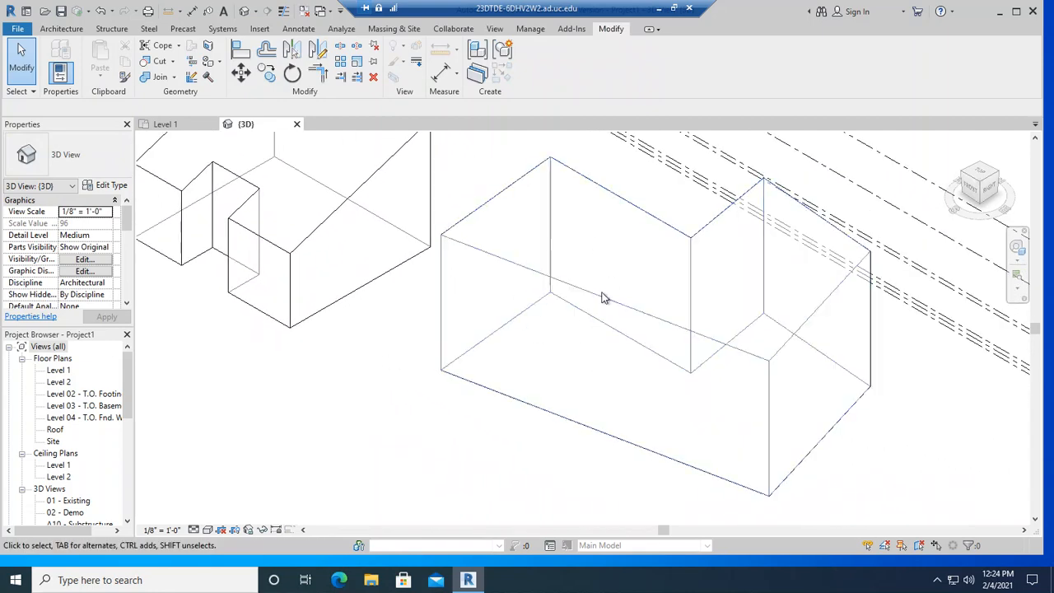
pyautogui.click(602, 298)
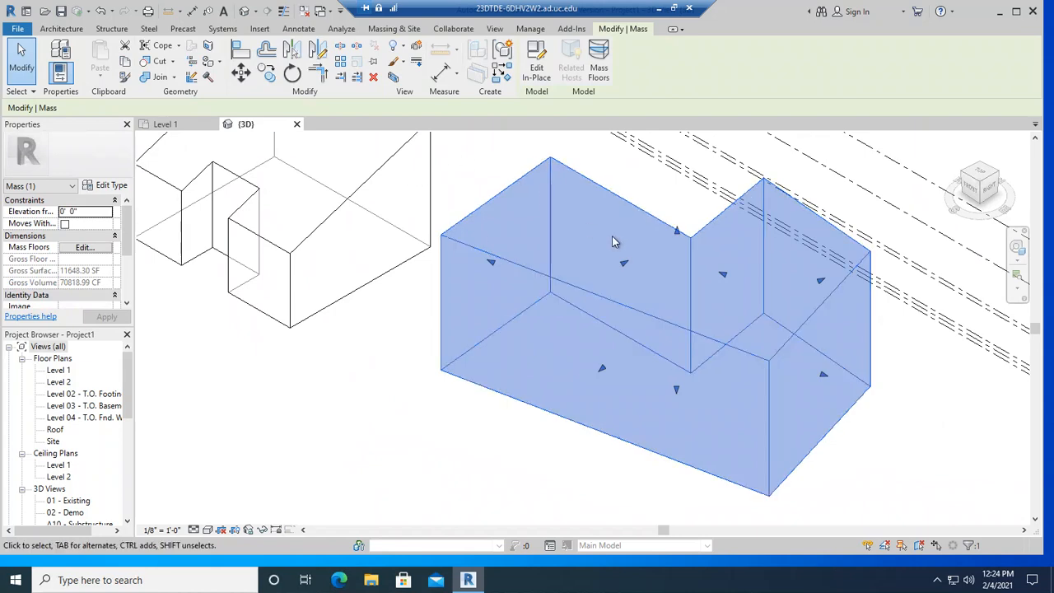
pyautogui.click(536, 76)
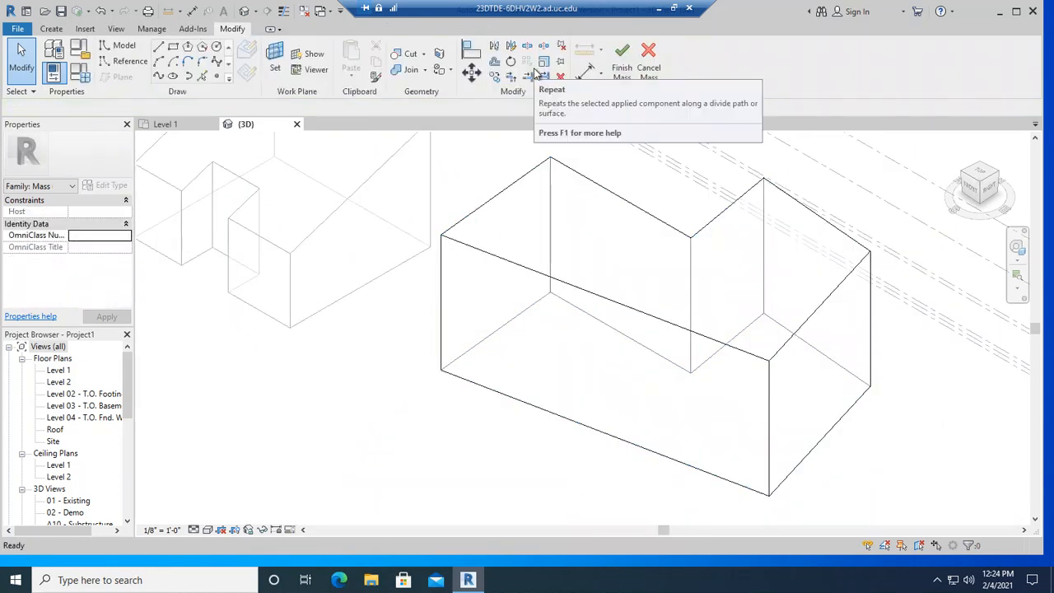
pyautogui.click(188, 51)
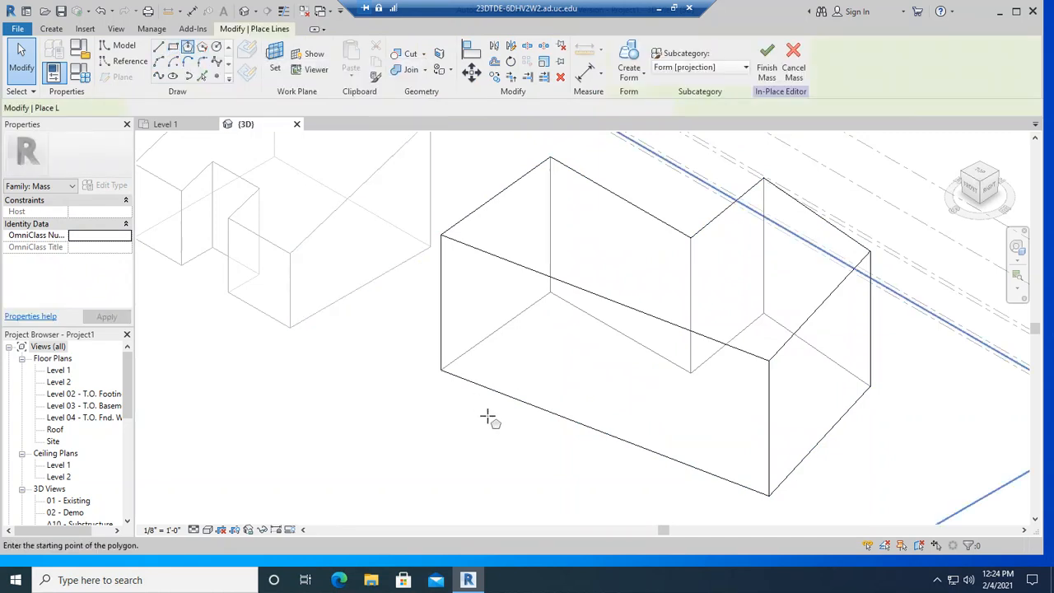
pyautogui.click(530, 452)
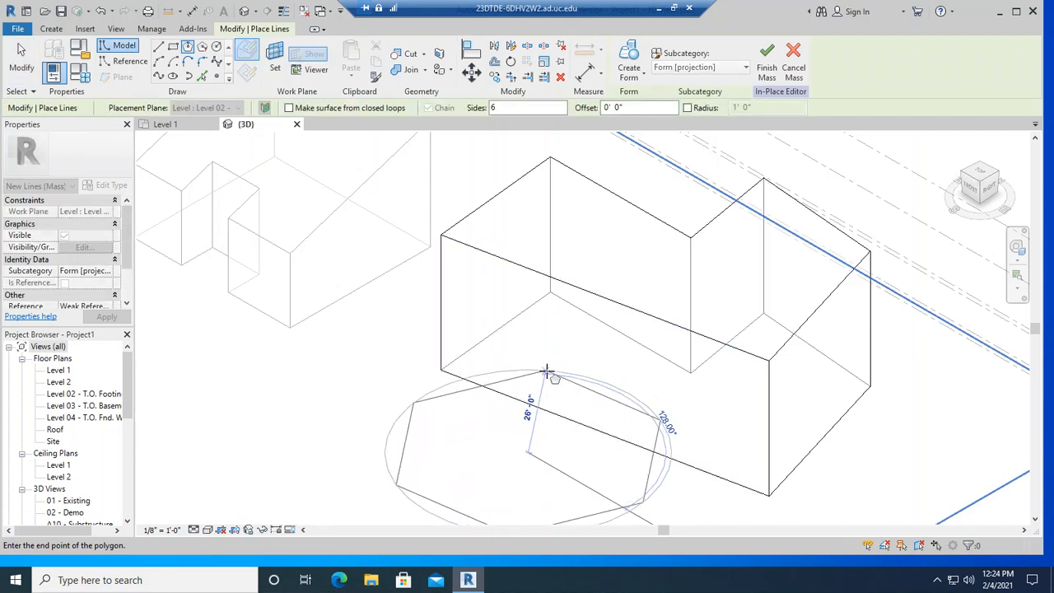
pyautogui.click(548, 371)
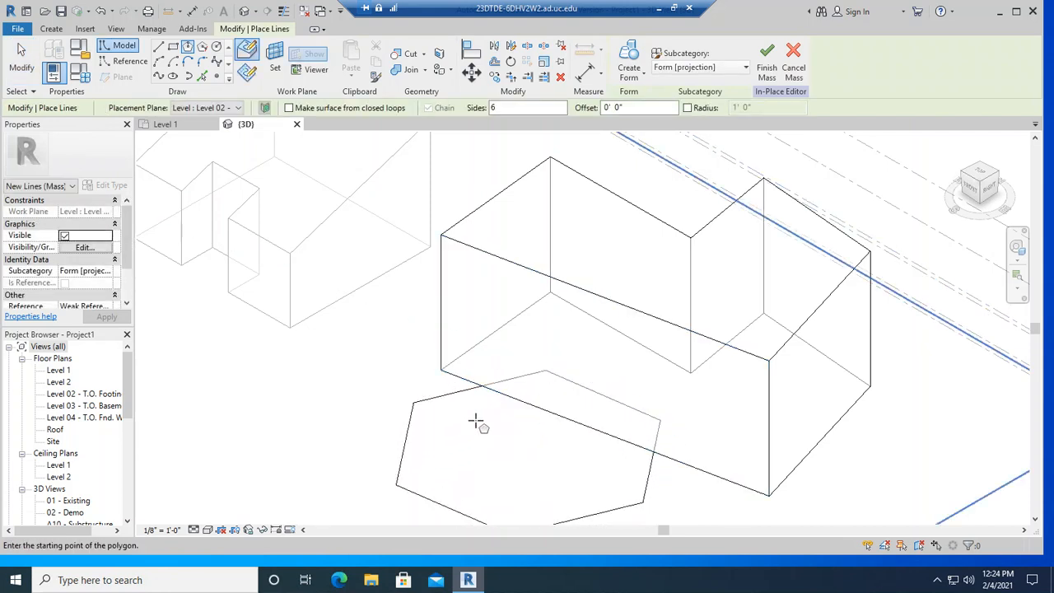
pyautogui.click(22, 62)
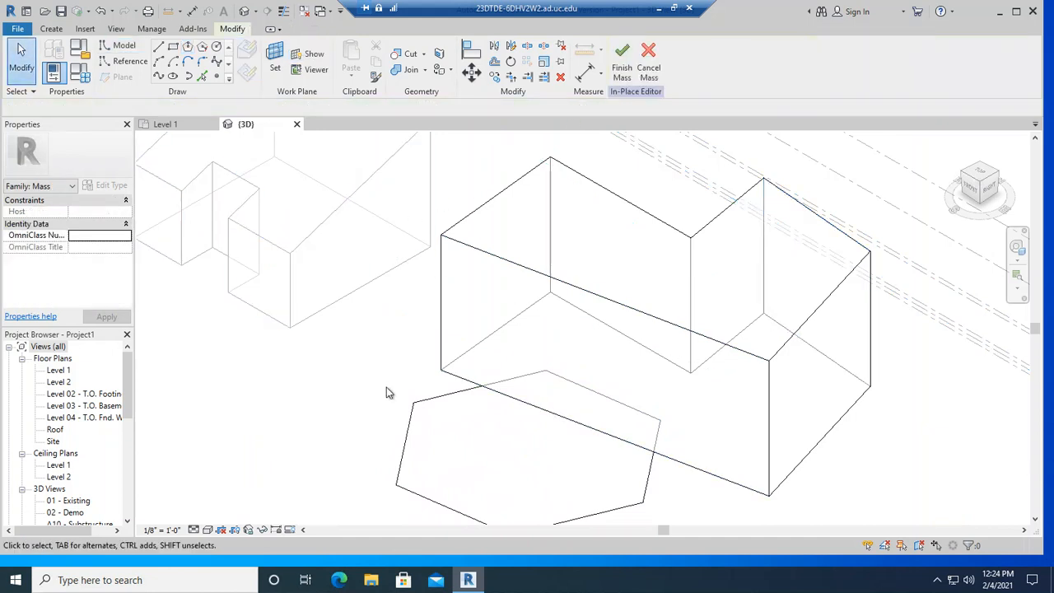
# Create a void form from the polygon's line chain and raise its top to a height of 29 feet to cut the second mass
pyautogui.click(435, 398)
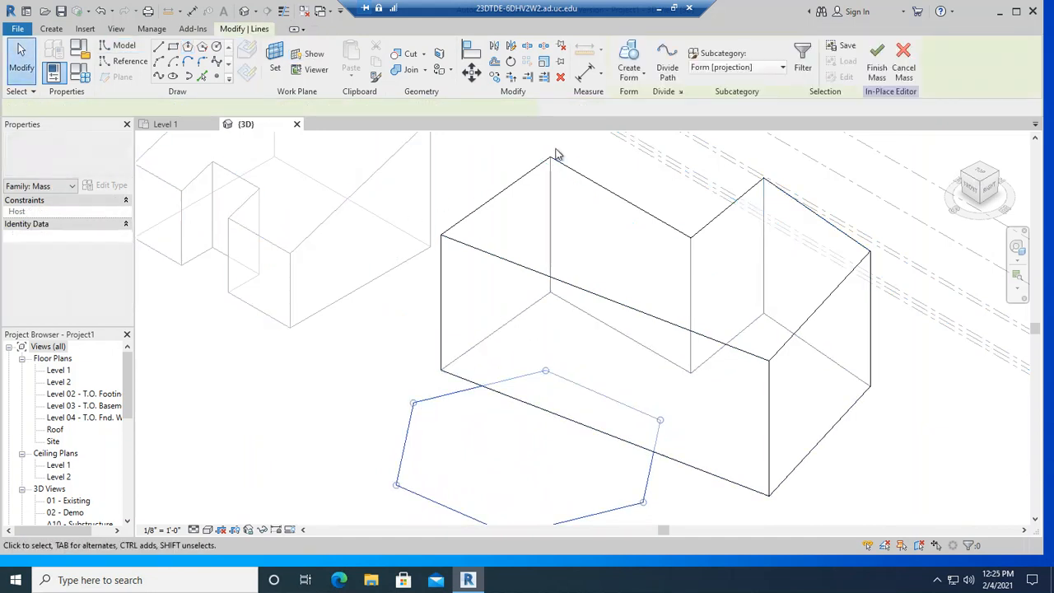
pyautogui.click(635, 83)
pyautogui.click(639, 126)
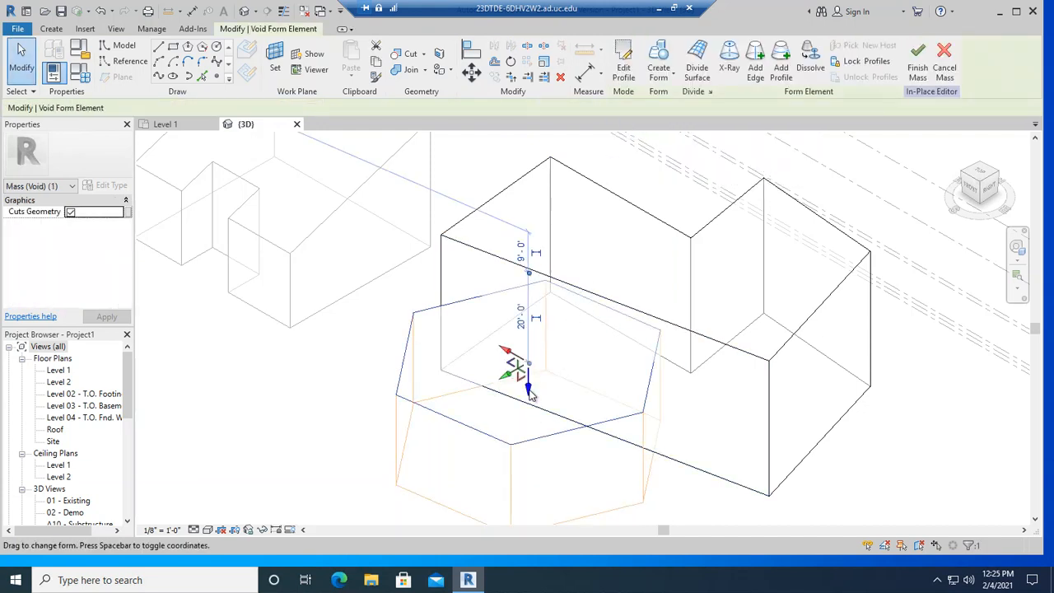
pyautogui.click(527, 354)
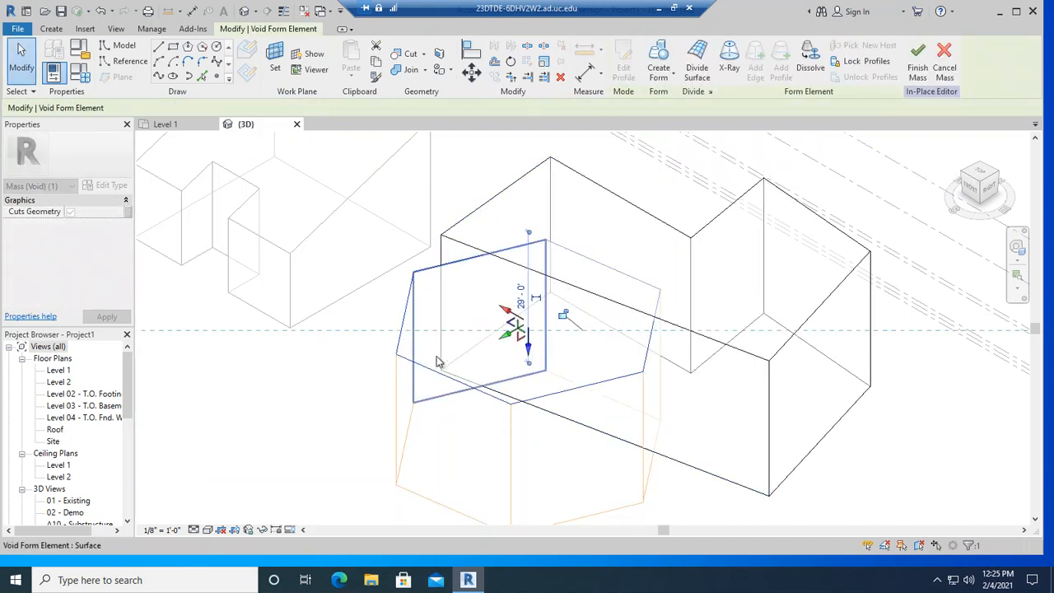
pyautogui.click(332, 403)
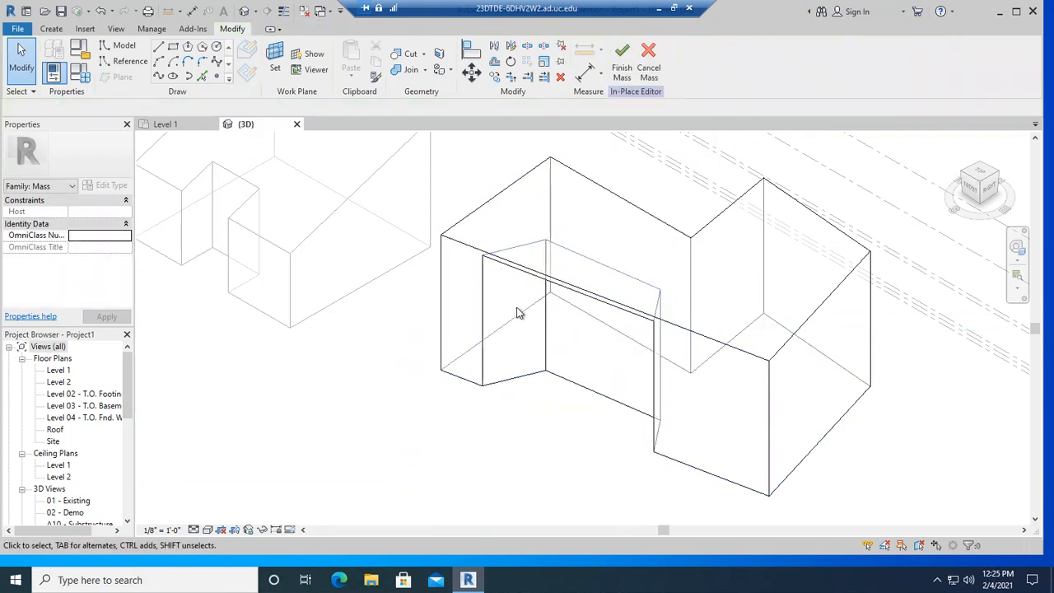
# Check the selectable void and joined solid geometry around the polygonal cut, and finish the second mass
pyautogui.click(544, 251)
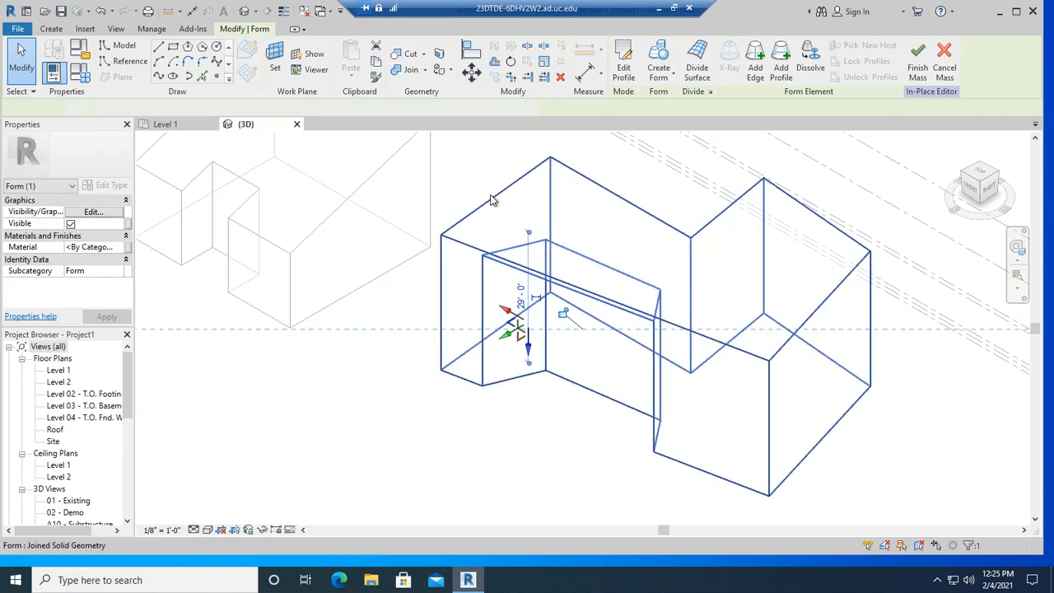
pyautogui.click(505, 385)
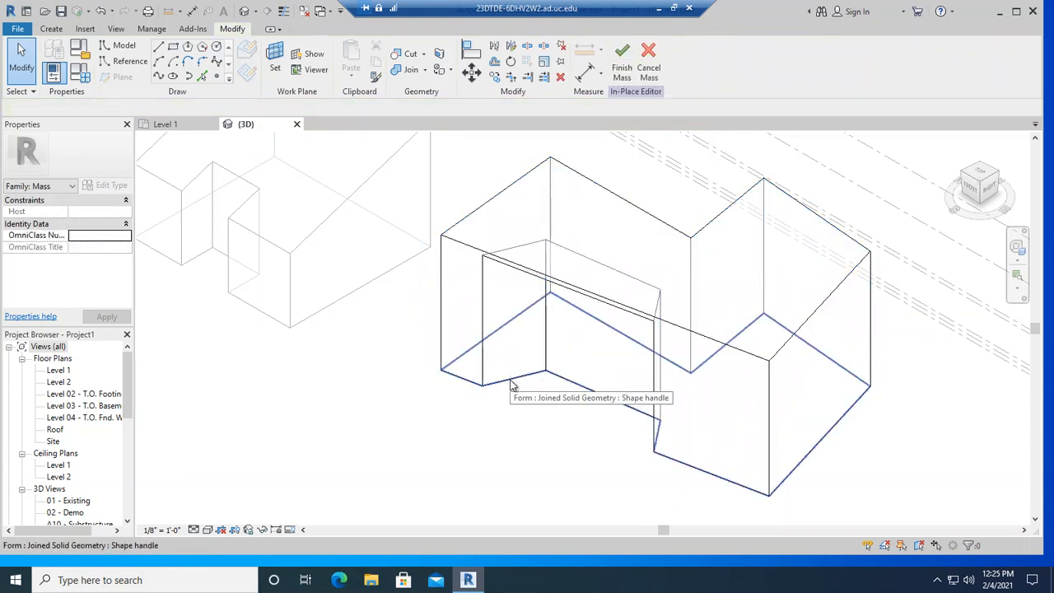
pyautogui.press('Tab')
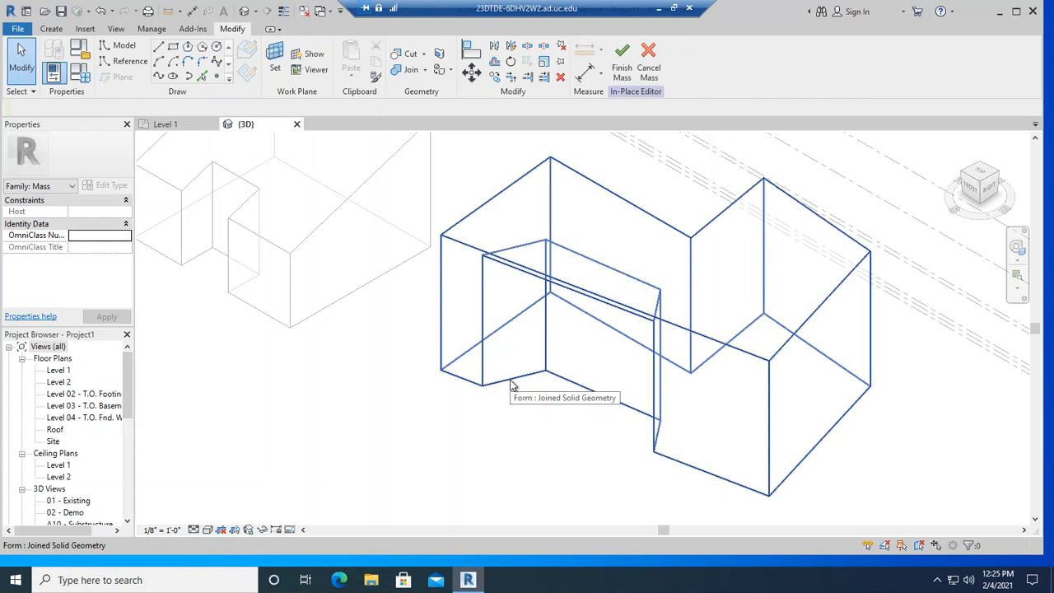
pyautogui.click(511, 384)
pyautogui.click(508, 427)
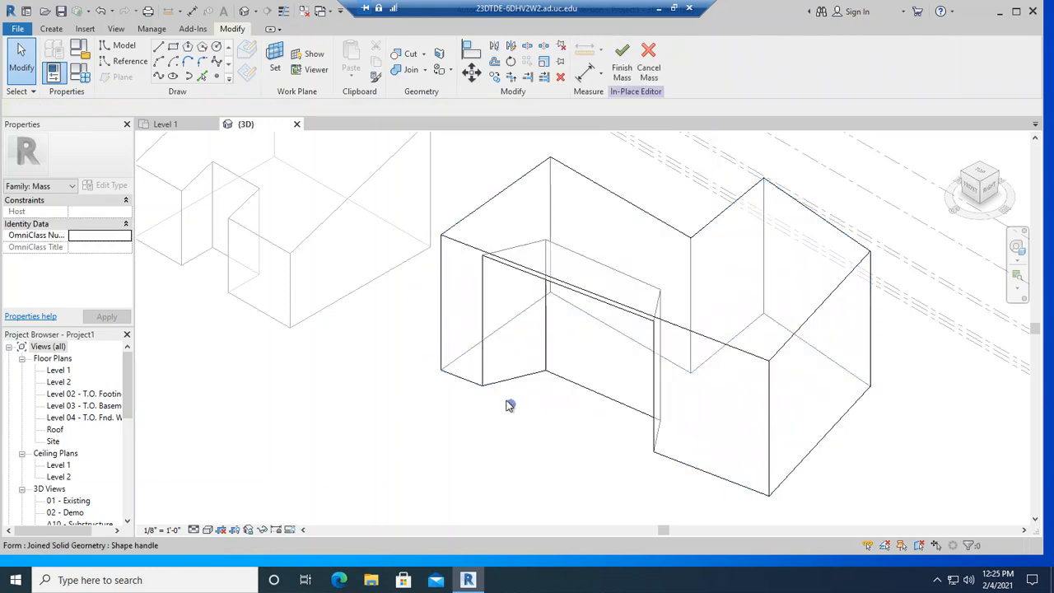
pyautogui.click(621, 62)
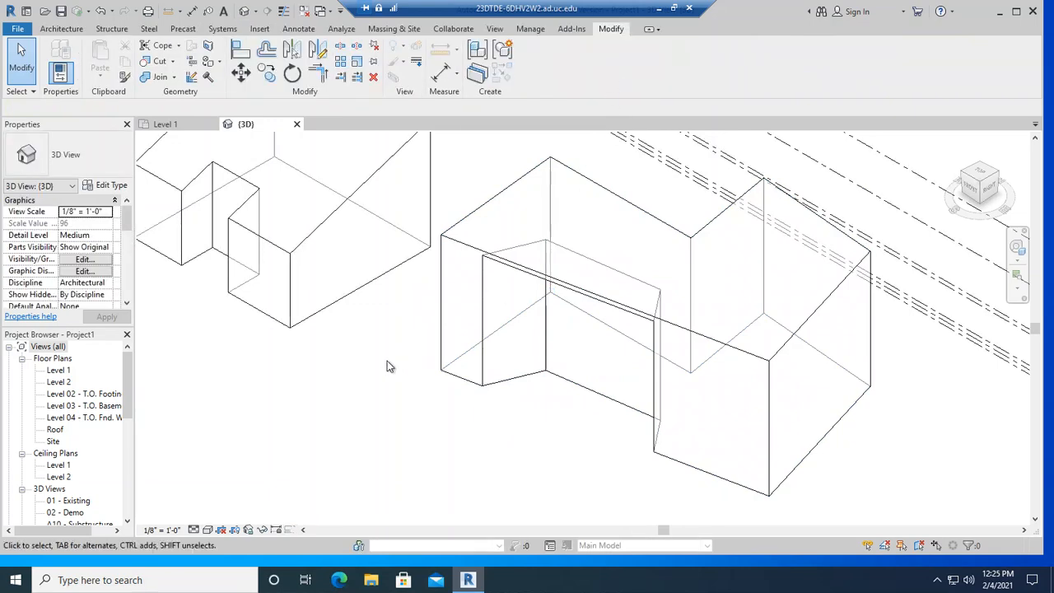
# Set the 3D view's visual style to Shaded with both masses in view, and select the second mass
pyautogui.scroll(-2, 387, 361)
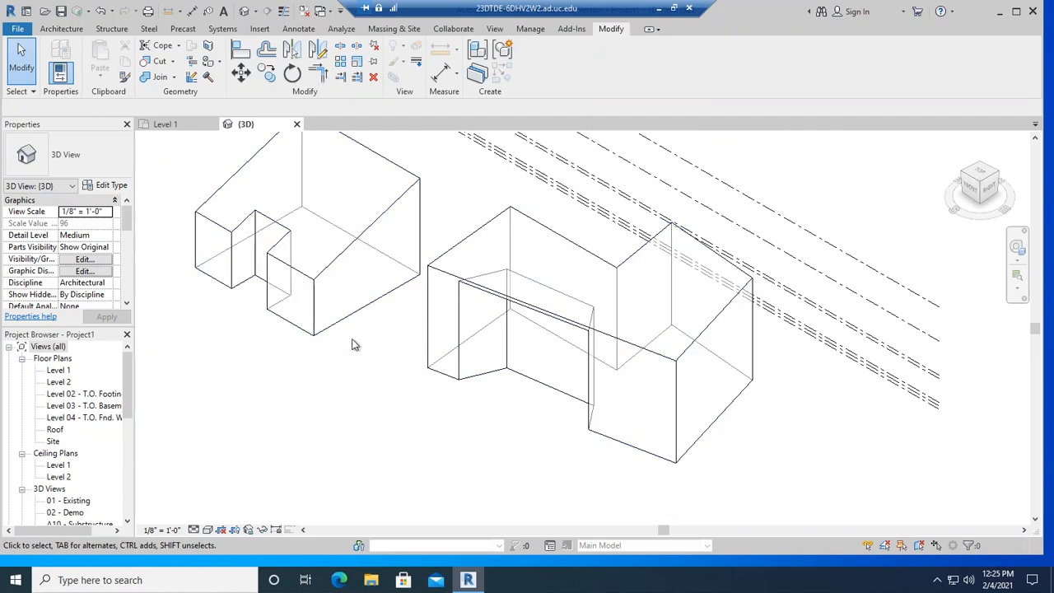
pyautogui.click(208, 530)
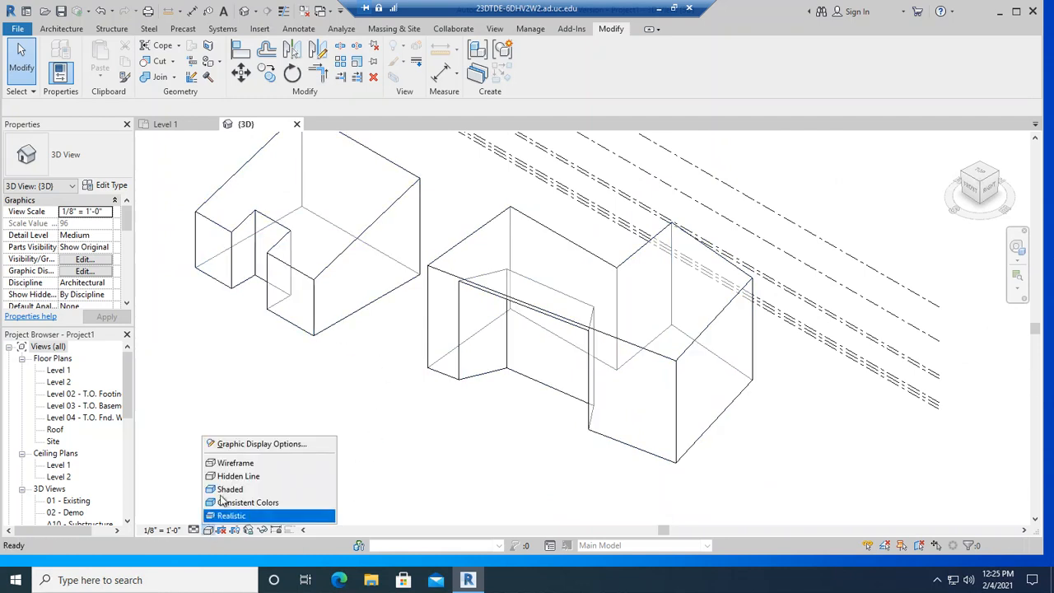
pyautogui.click(230, 490)
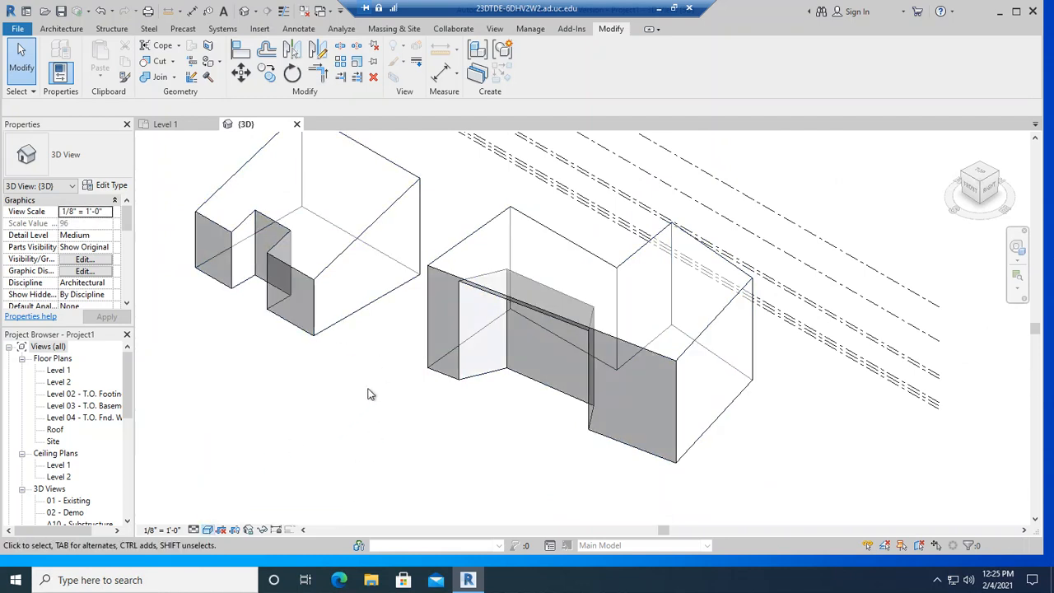
pyautogui.moveTo(393, 389); pyautogui.dragTo(445, 433, button='middle')
pyautogui.click(498, 374)
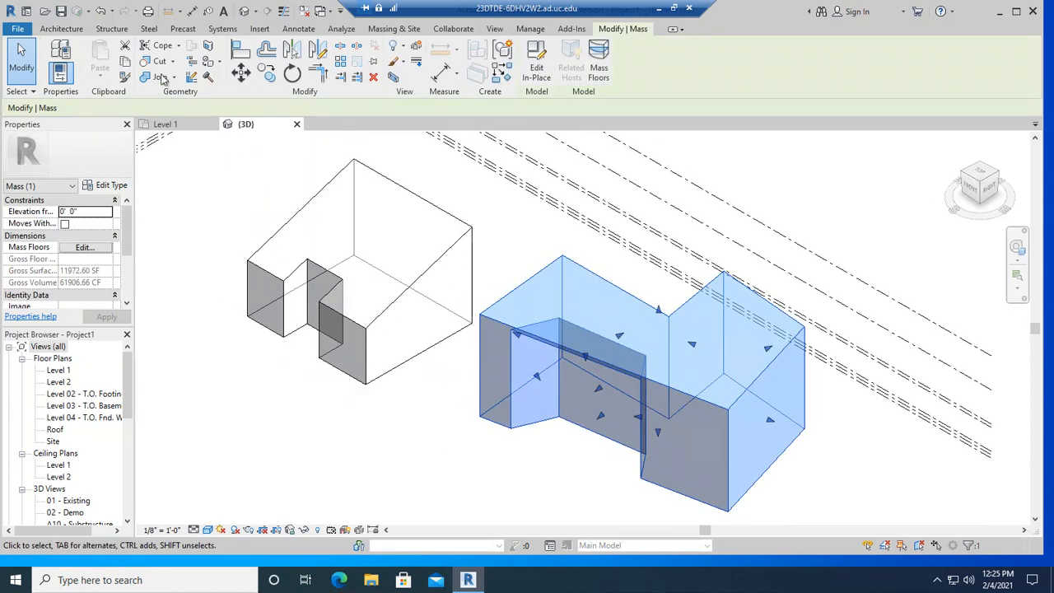
# Move the second mass so its near base corner meets the adjacent front base corner of the sloped mass
pyautogui.click(241, 71)
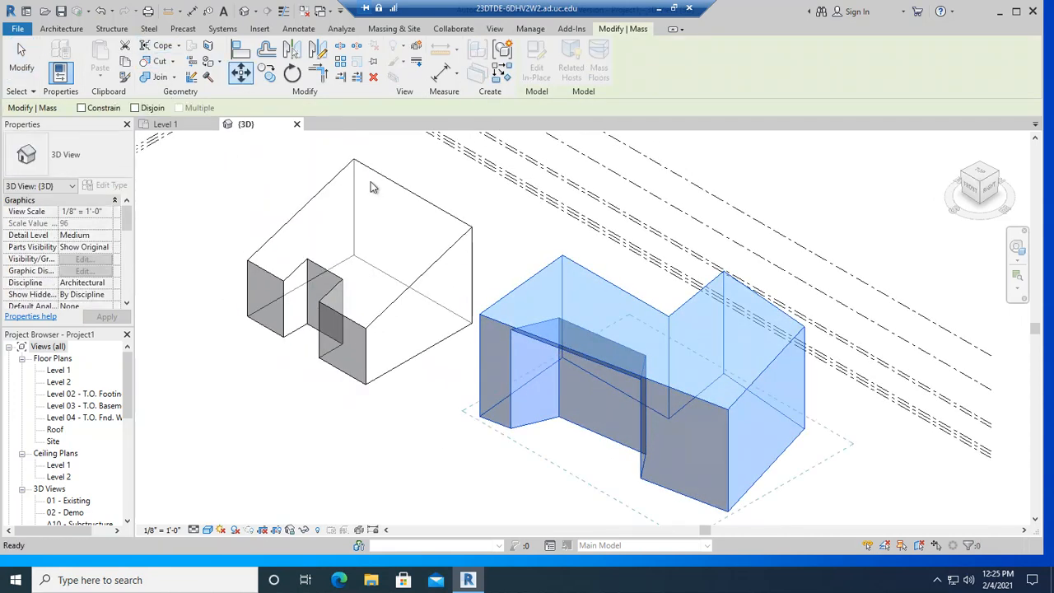
pyautogui.click(481, 416)
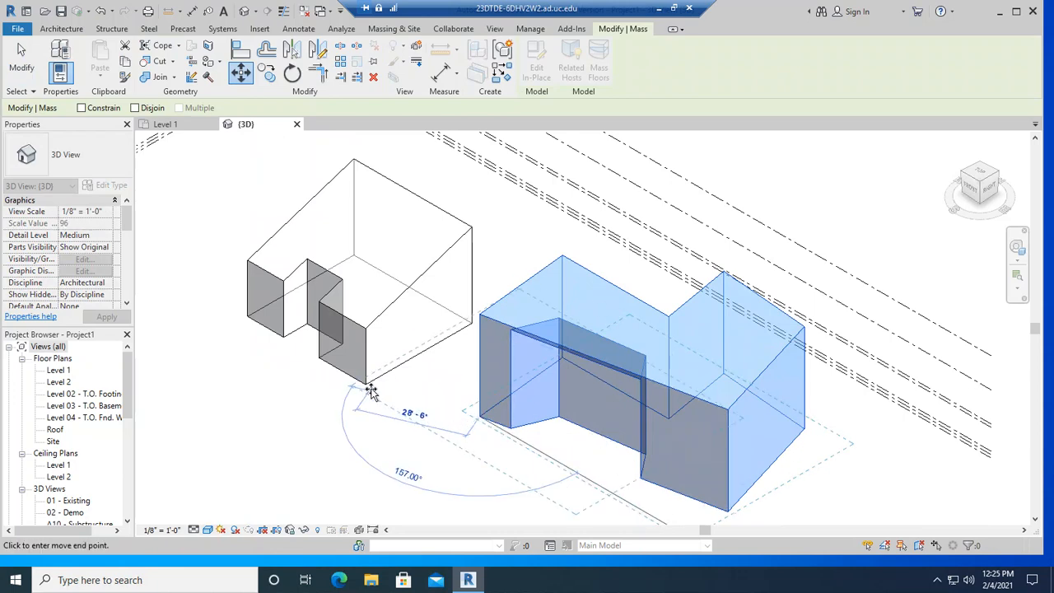
pyautogui.click(368, 384)
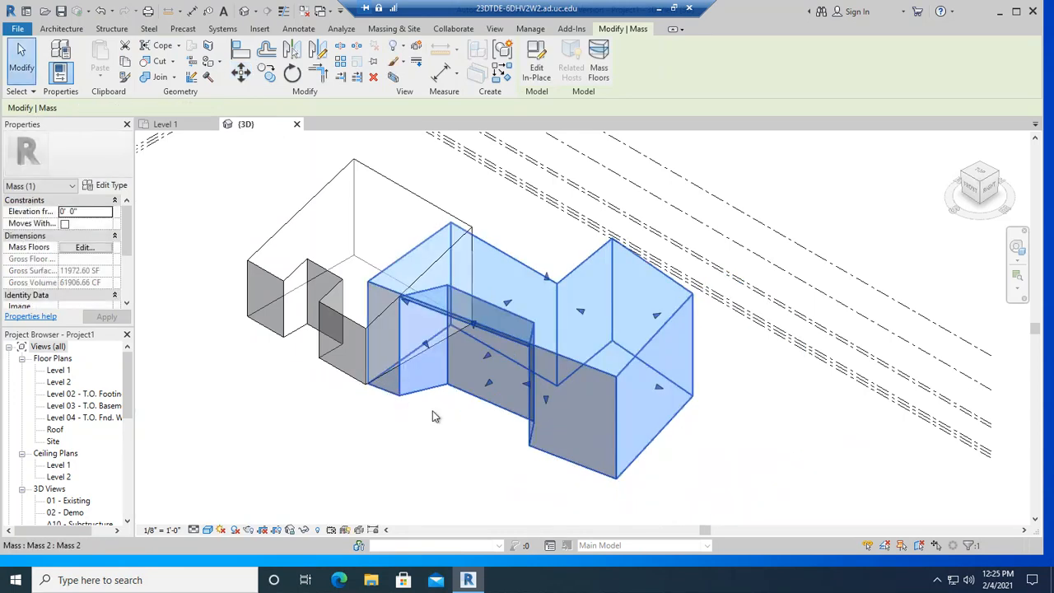
pyautogui.click(363, 424)
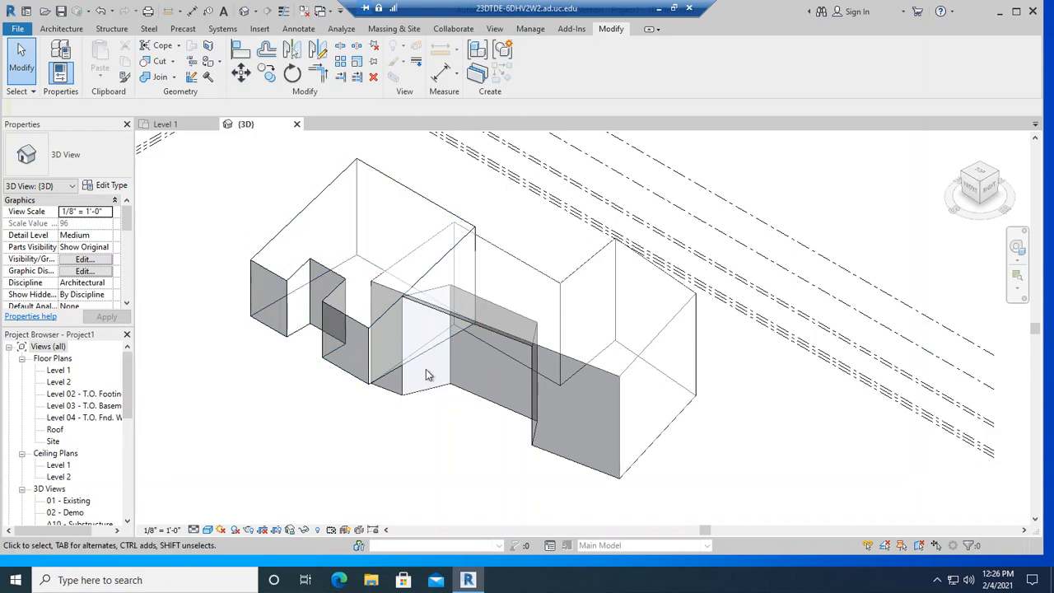
pyautogui.scroll(2, 233, 333)
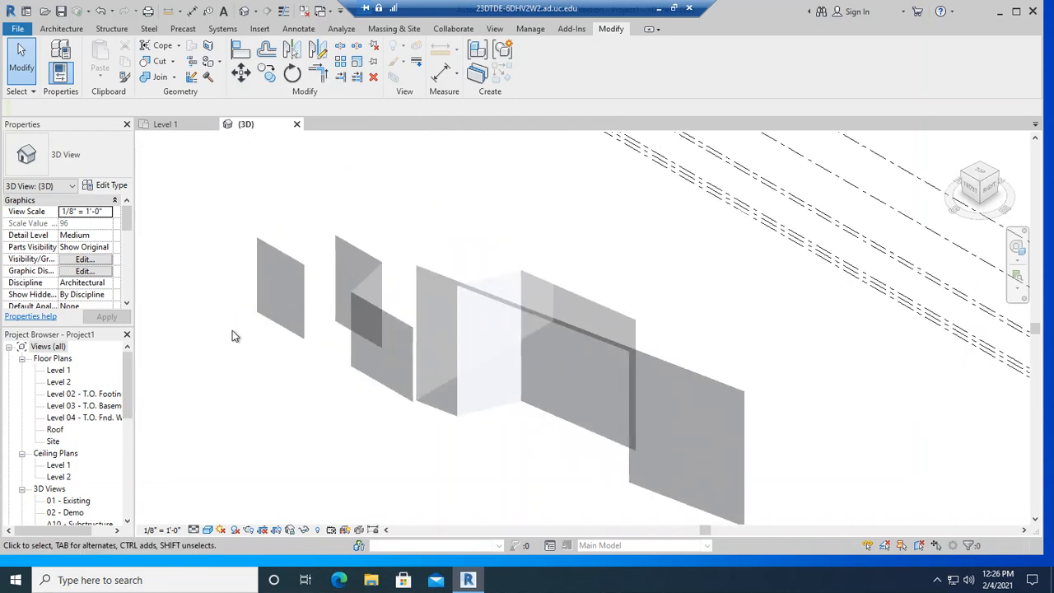
pyautogui.scroll(-1, 232, 336)
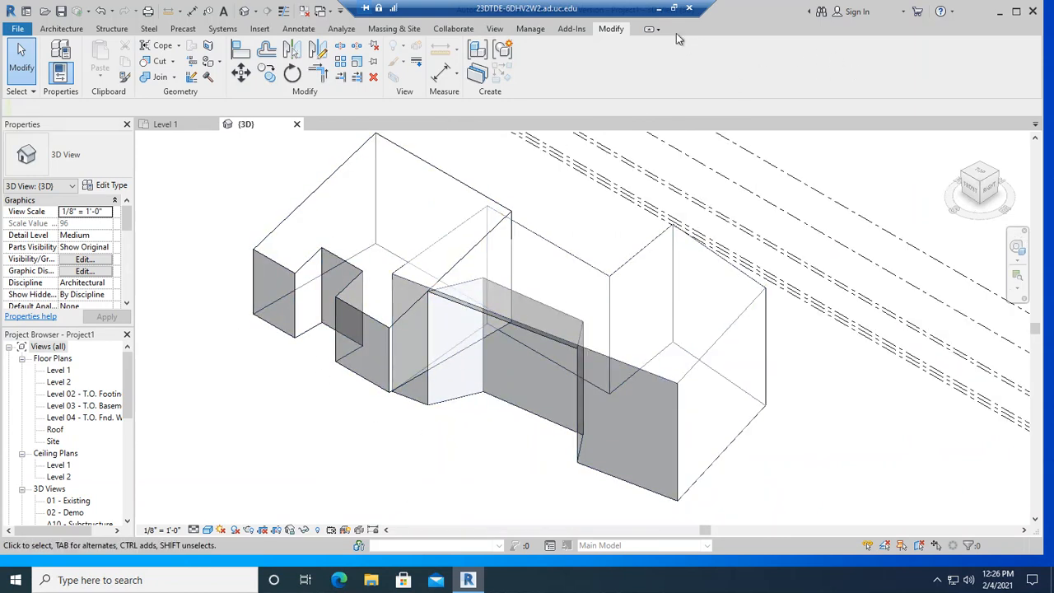
# Look at the browser page of the "Coloring Mass Objects in Revit" video and return to the Revit session
pyautogui.click(657, 9)
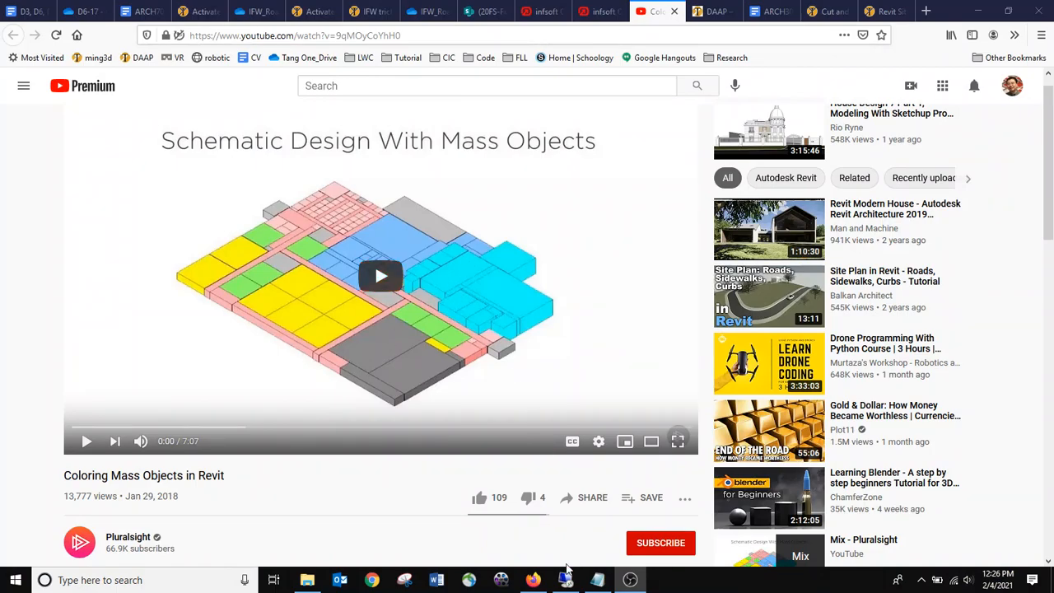
pyautogui.click(565, 571)
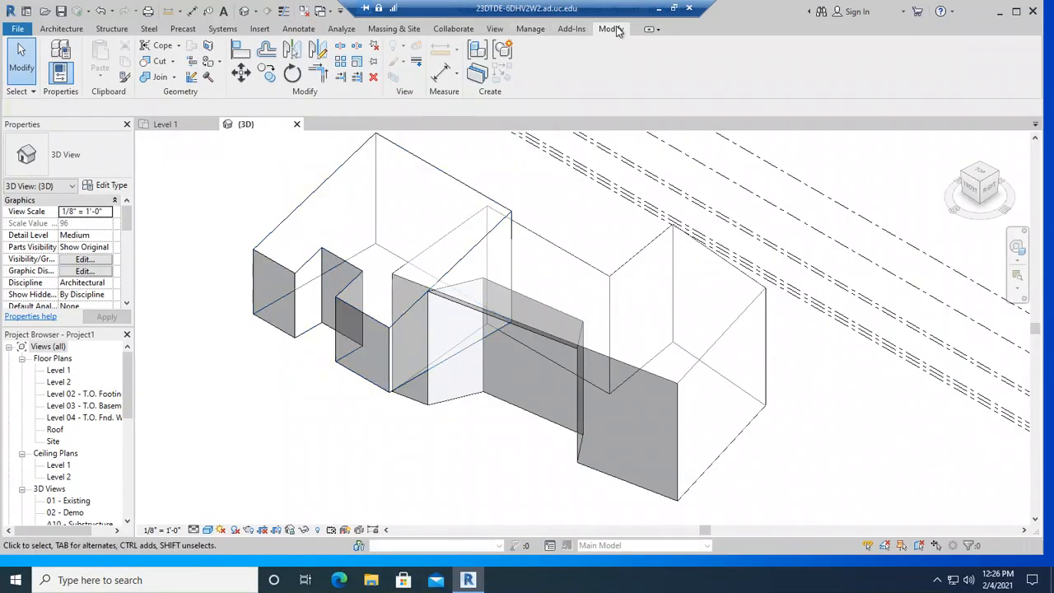
# Create a new project material and widen the Material Browser so its property fields are fully readable
pyautogui.click(532, 30)
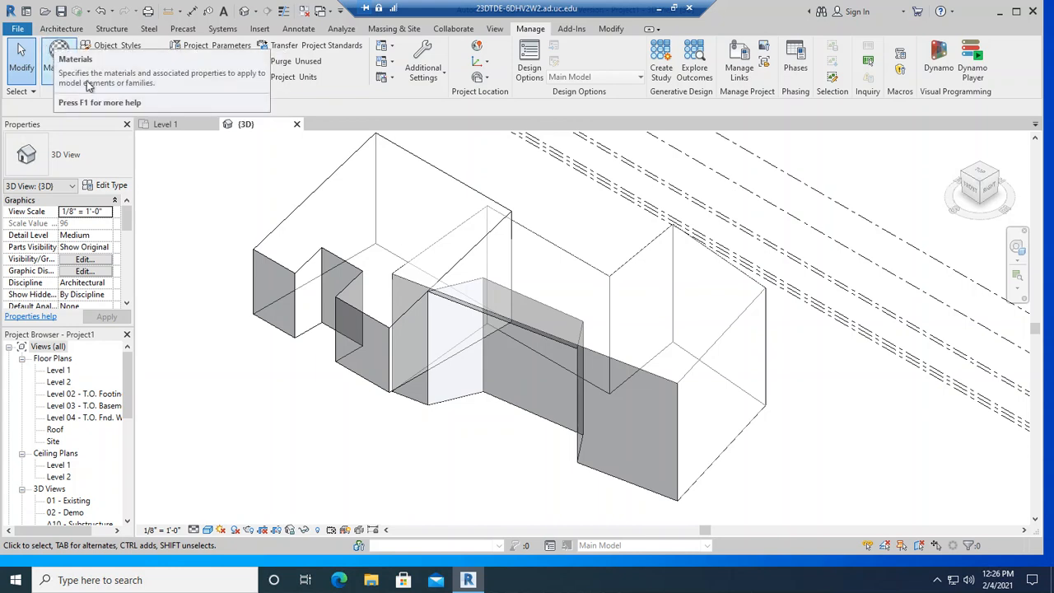
pyautogui.click(546, 266)
pyautogui.click(198, 285)
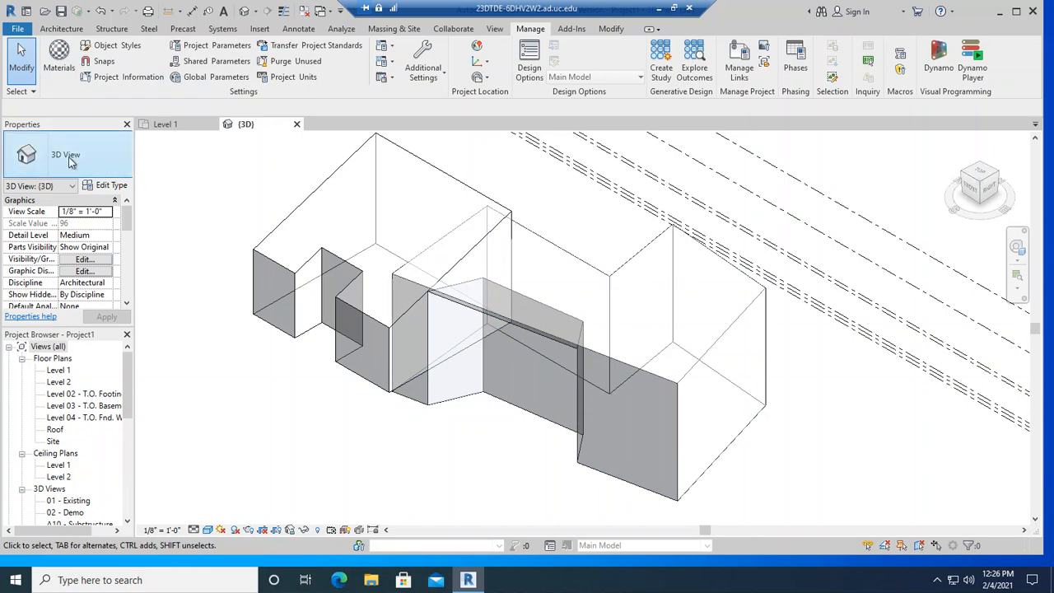
pyautogui.scroll(-1, 230, 273)
pyautogui.scroll(1, 230, 268)
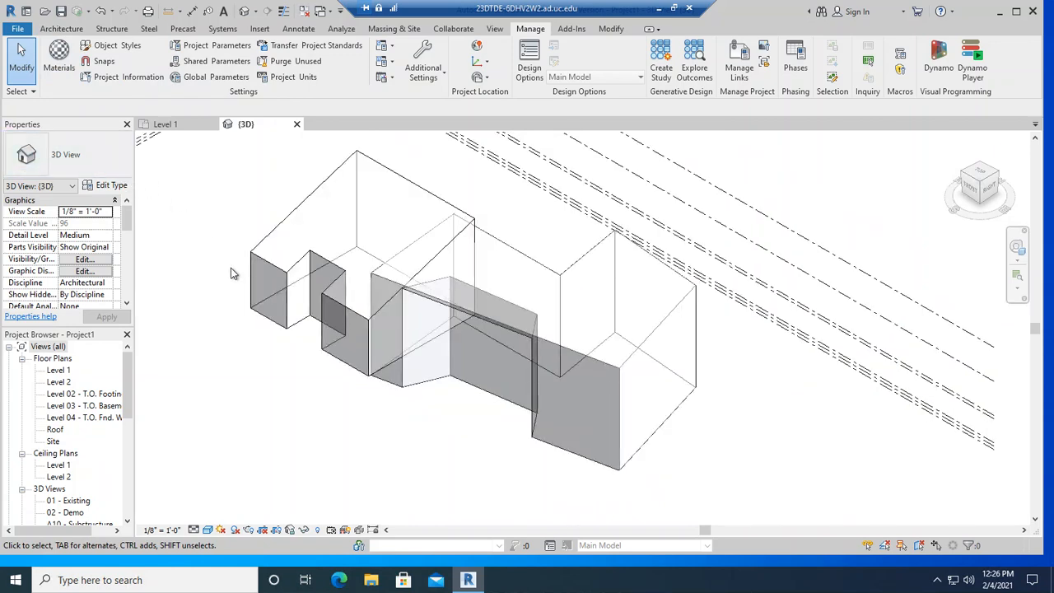
pyautogui.click(56, 55)
pyautogui.click(56, 54)
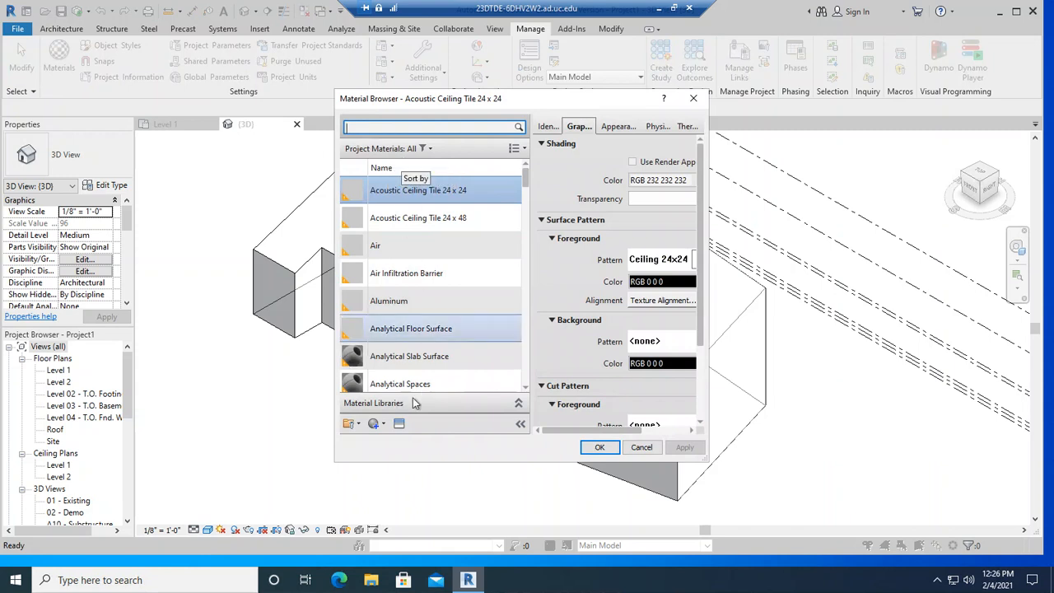
pyautogui.click(372, 426)
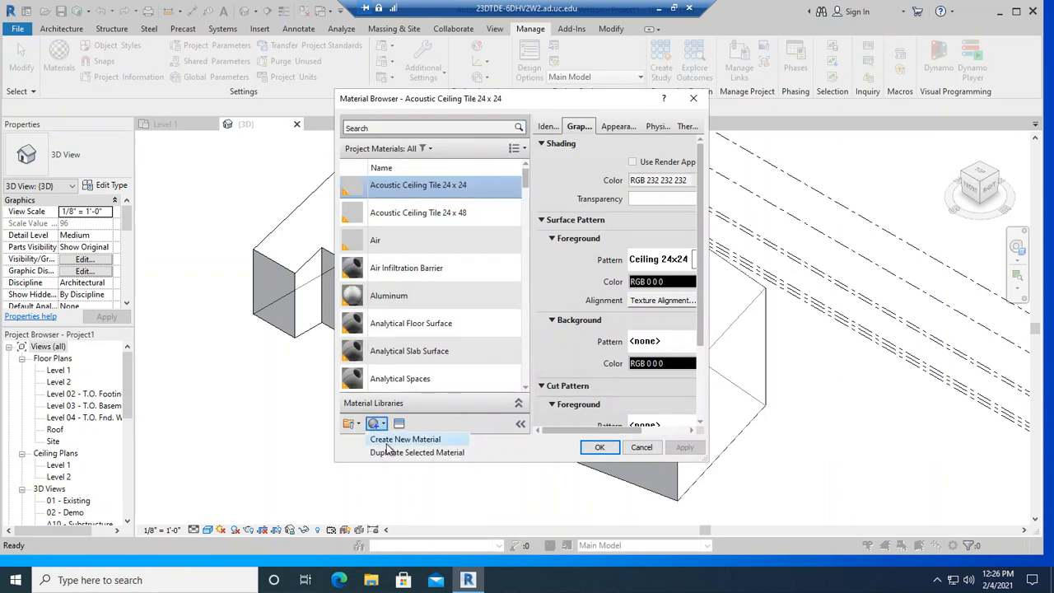
pyautogui.click(403, 440)
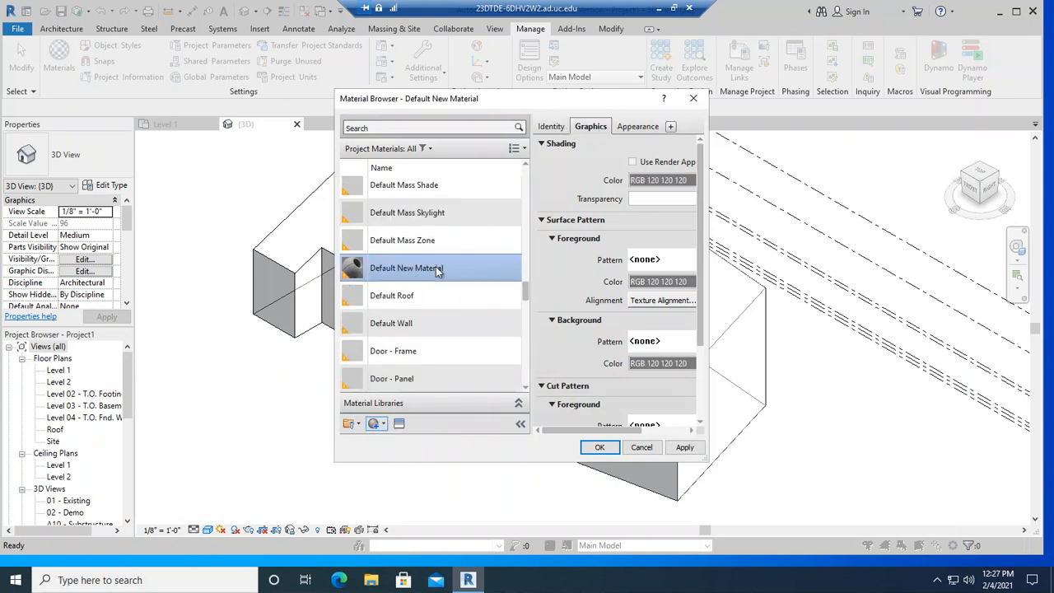
pyautogui.moveTo(552, 99); pyautogui.dragTo(488, 88)
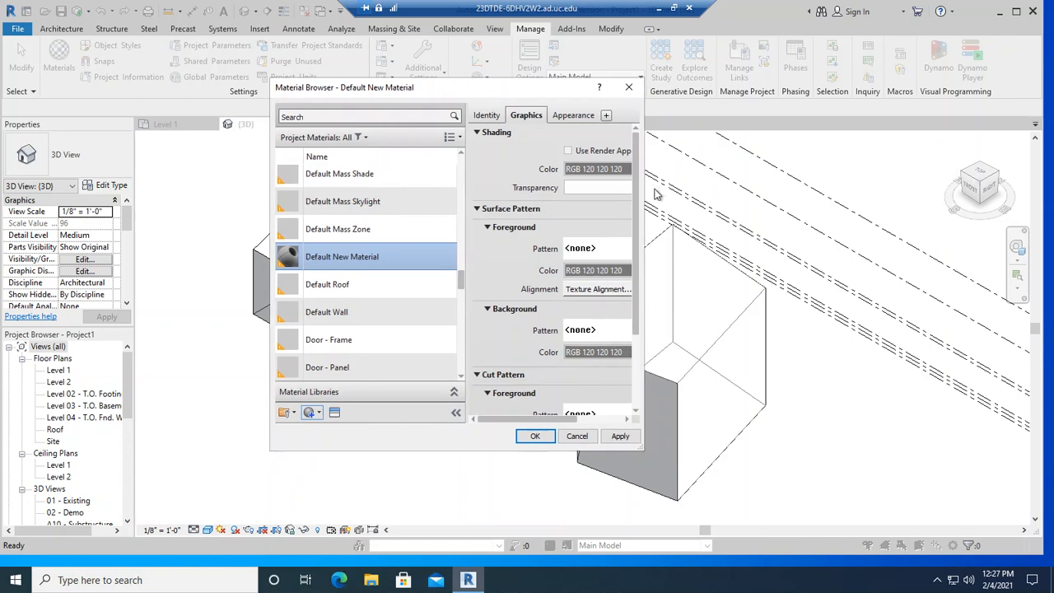
pyautogui.moveTo(644, 181); pyautogui.dragTo(865, 194)
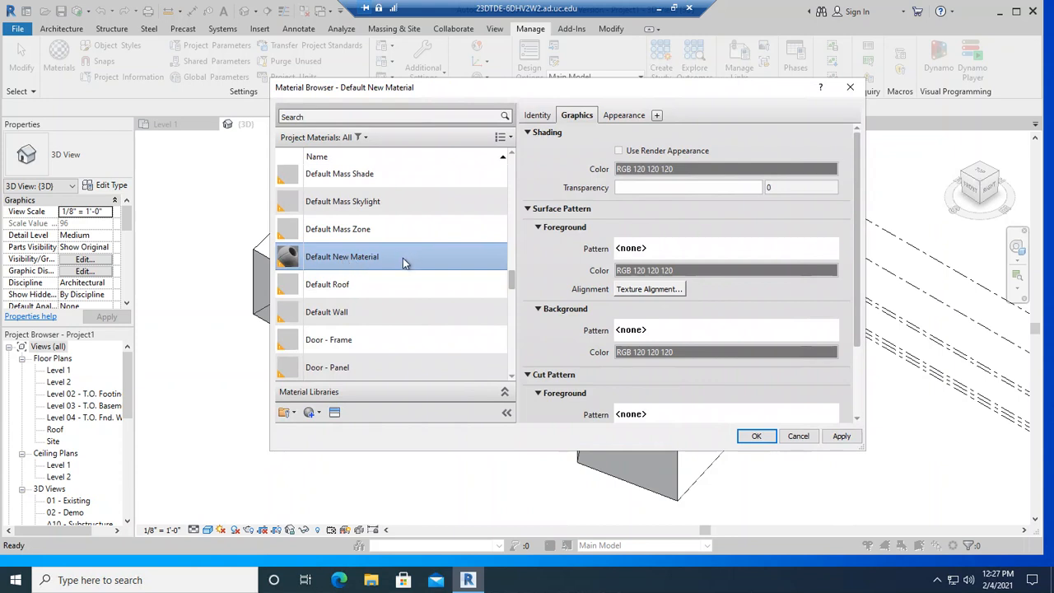
# Rename the new material as mass_red
pyautogui.click(540, 117)
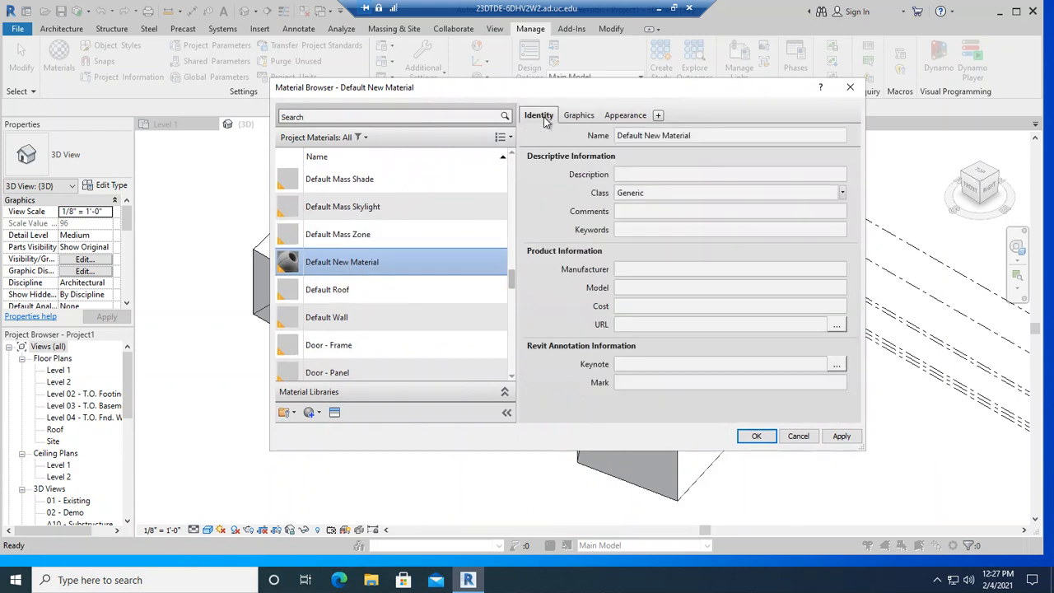
pyautogui.click(705, 139)
pyautogui.moveTo(646, 138); pyautogui.dragTo(613, 139)
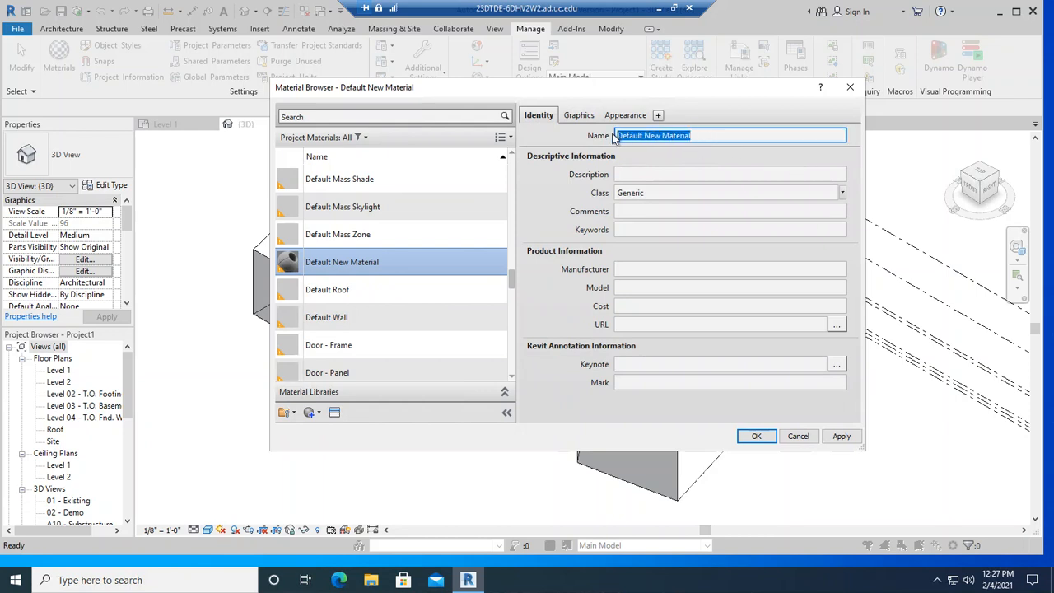
pyautogui.write('mas')
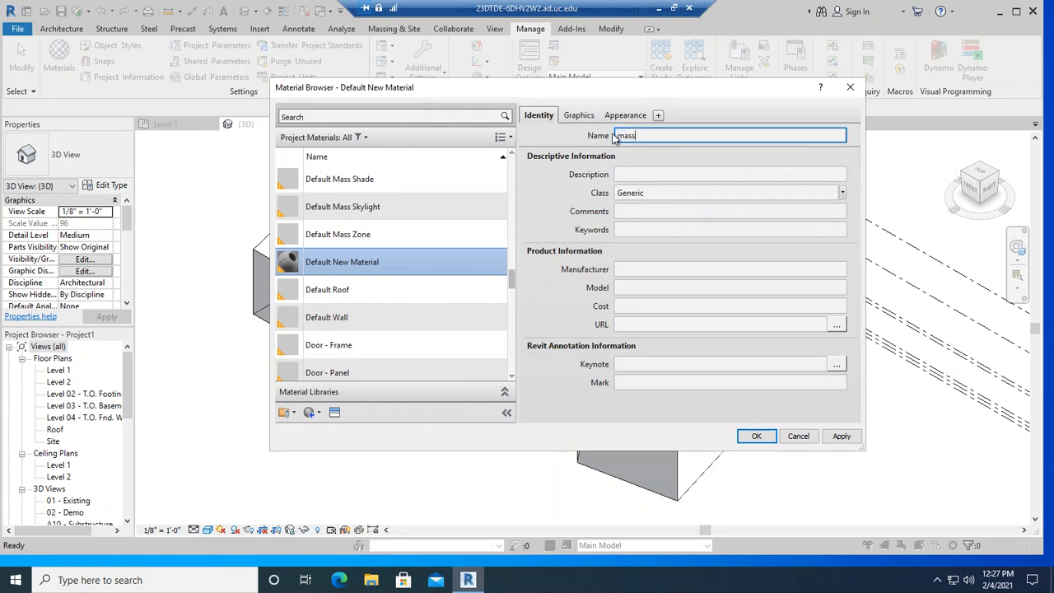
pyautogui.write('s_red')
pyautogui.click(680, 193)
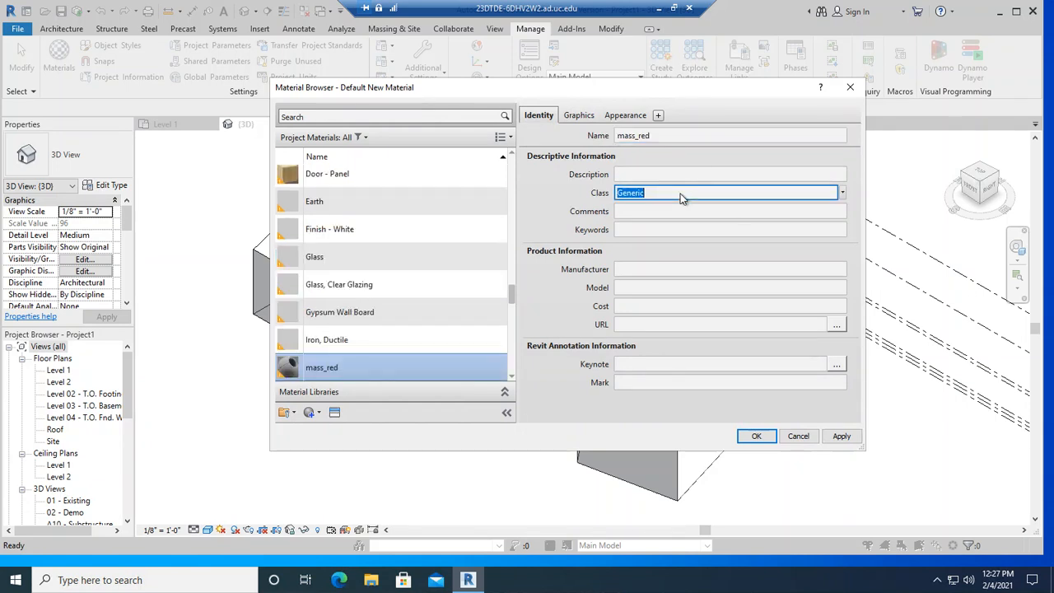
pyautogui.click(655, 123)
pyautogui.click(654, 138)
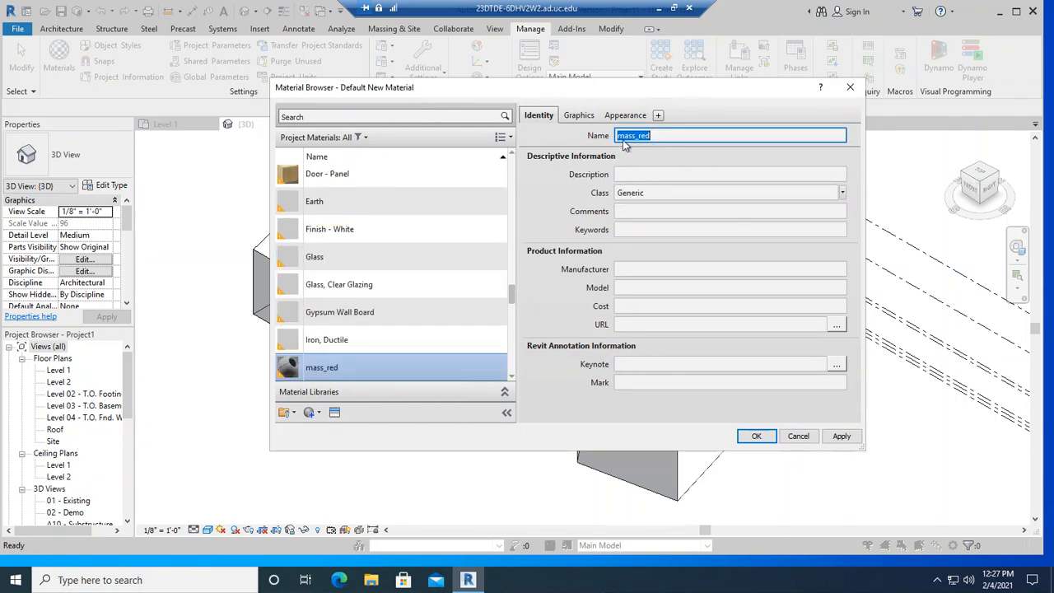
# Set the mass_red material's shading color to basic red, RGB 255 0 0, and save the material
pyautogui.click(588, 117)
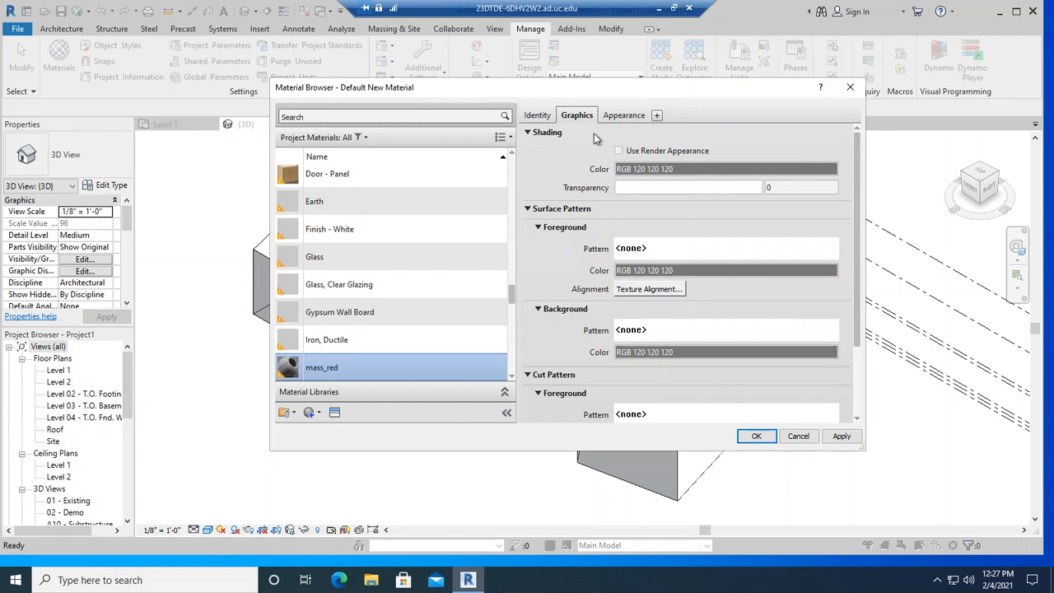
pyautogui.click(650, 169)
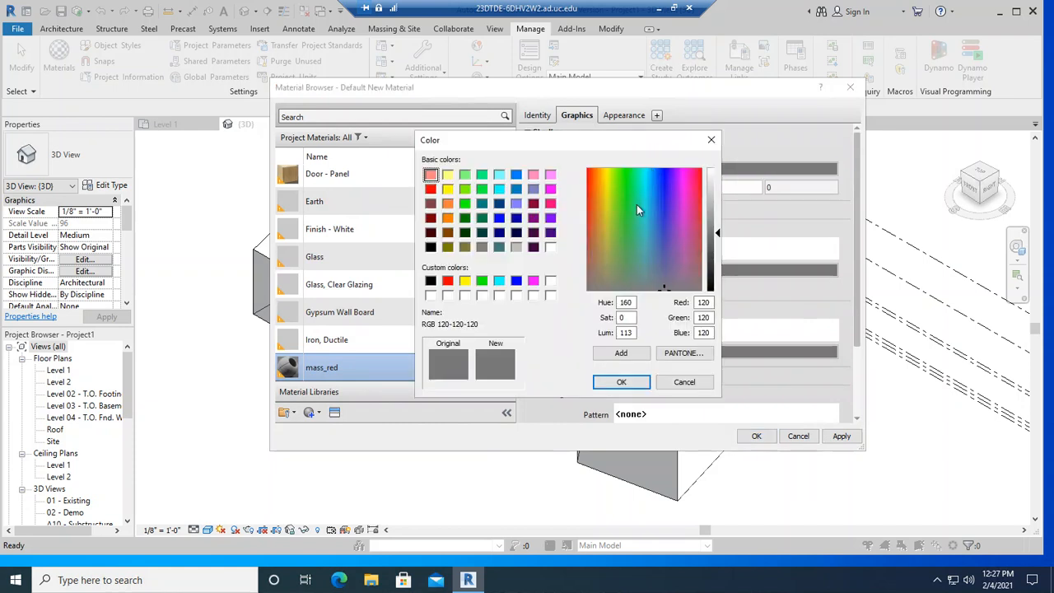
pyautogui.click(429, 189)
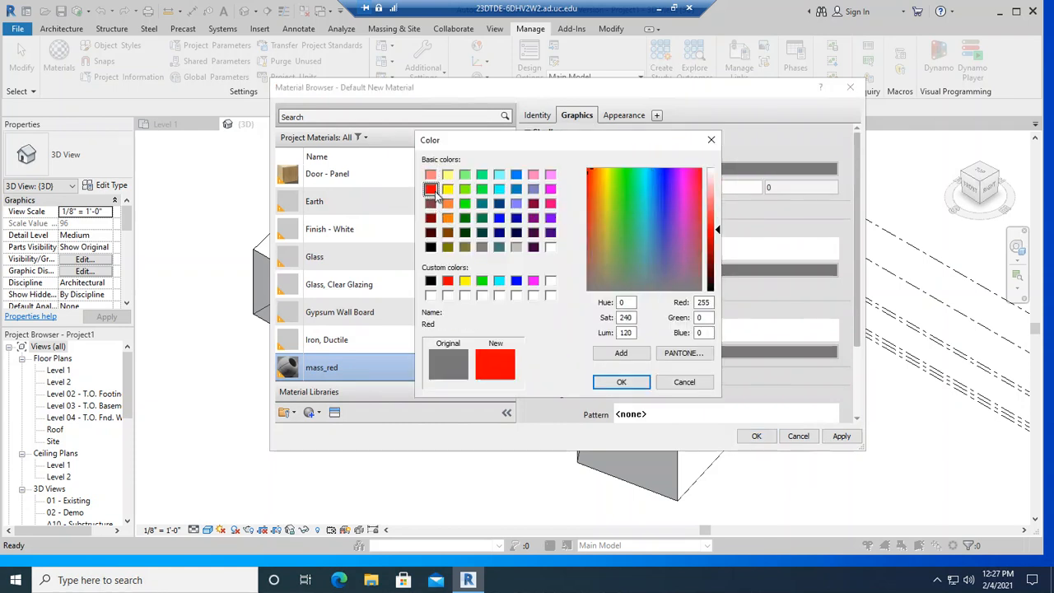
pyautogui.click(619, 380)
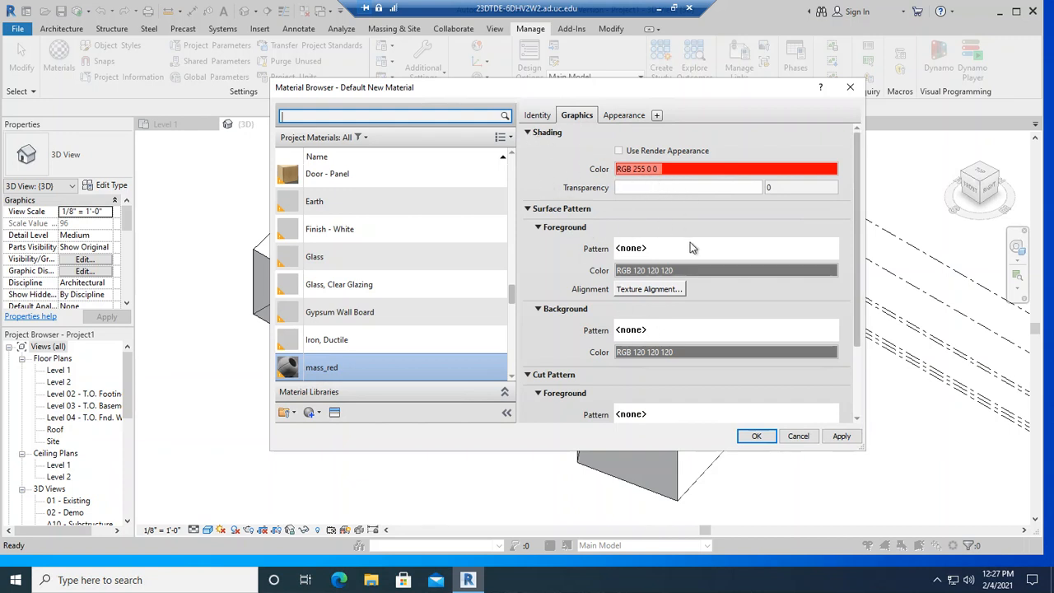
pyautogui.click(841, 436)
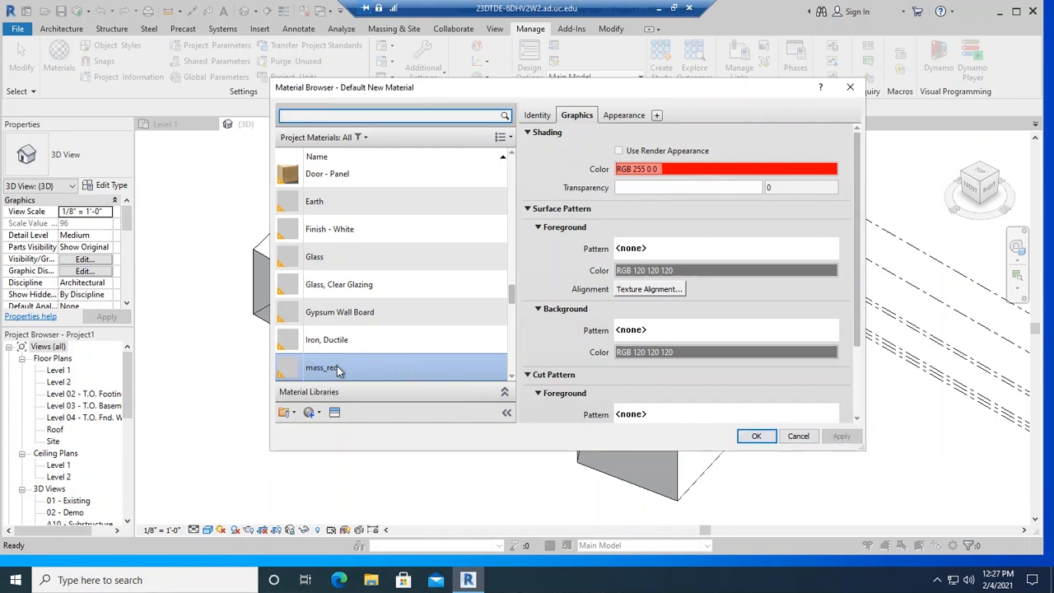
pyautogui.click(751, 435)
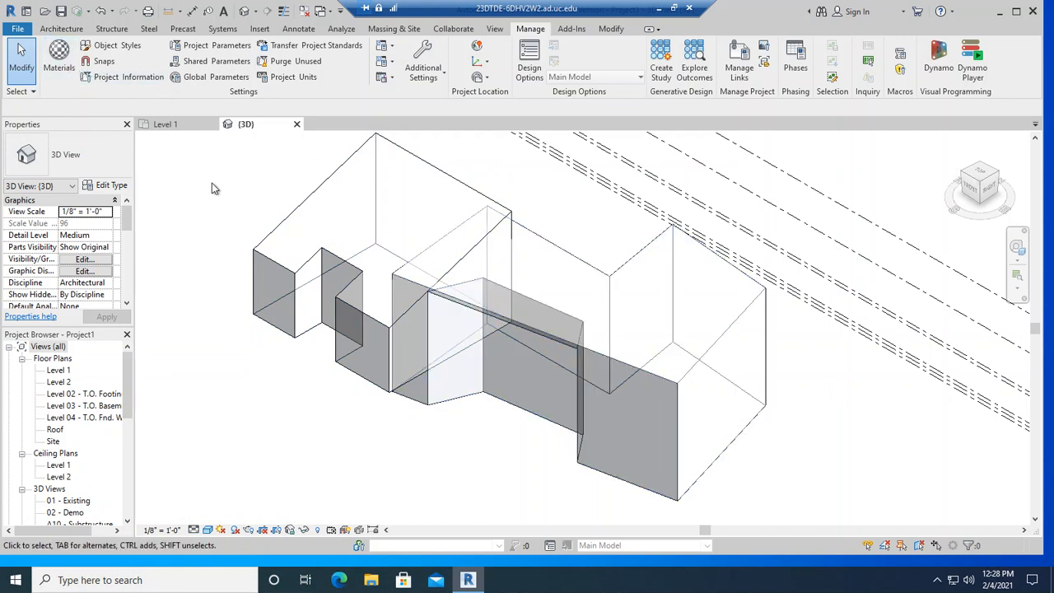
# Start the Paint command for the sloped mass, search for mass_red, select that material and end the command
pyautogui.click(326, 193)
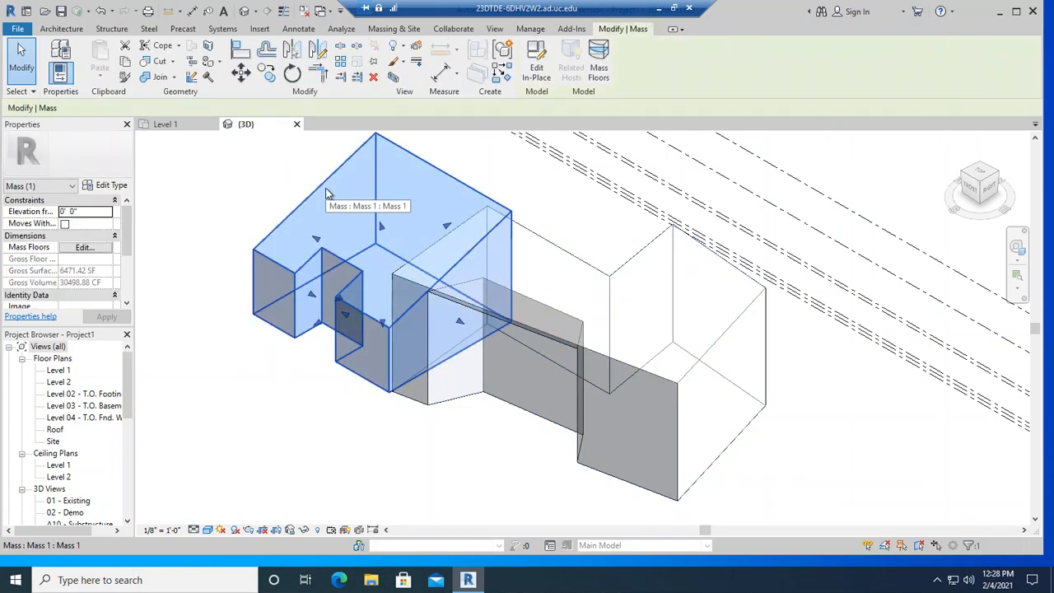
pyautogui.click(212, 66)
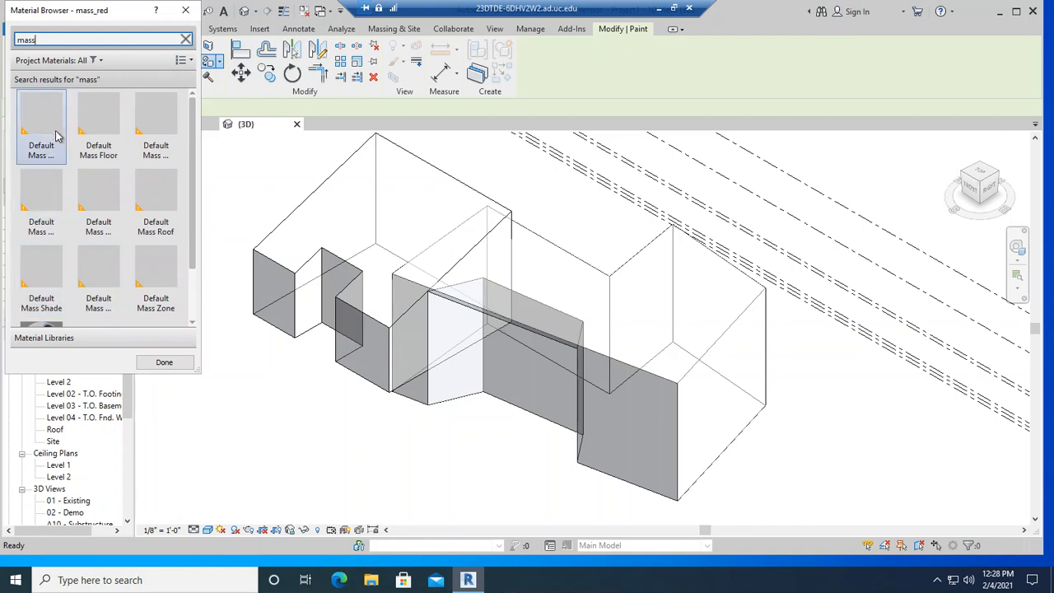
pyautogui.press('BackSpace')
pyautogui.press('BackSpace')
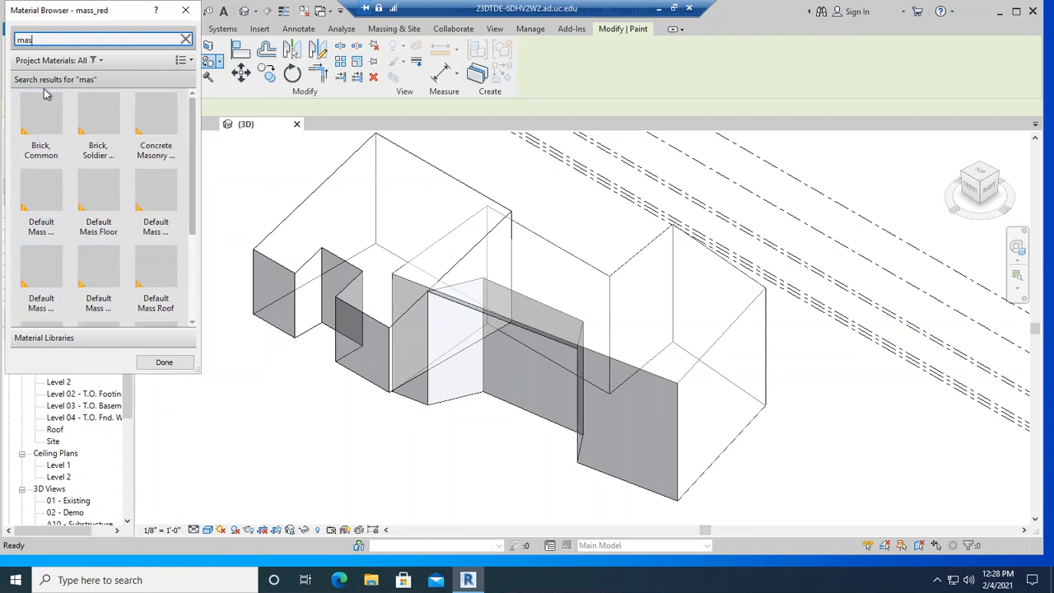
pyautogui.write('ss_red')
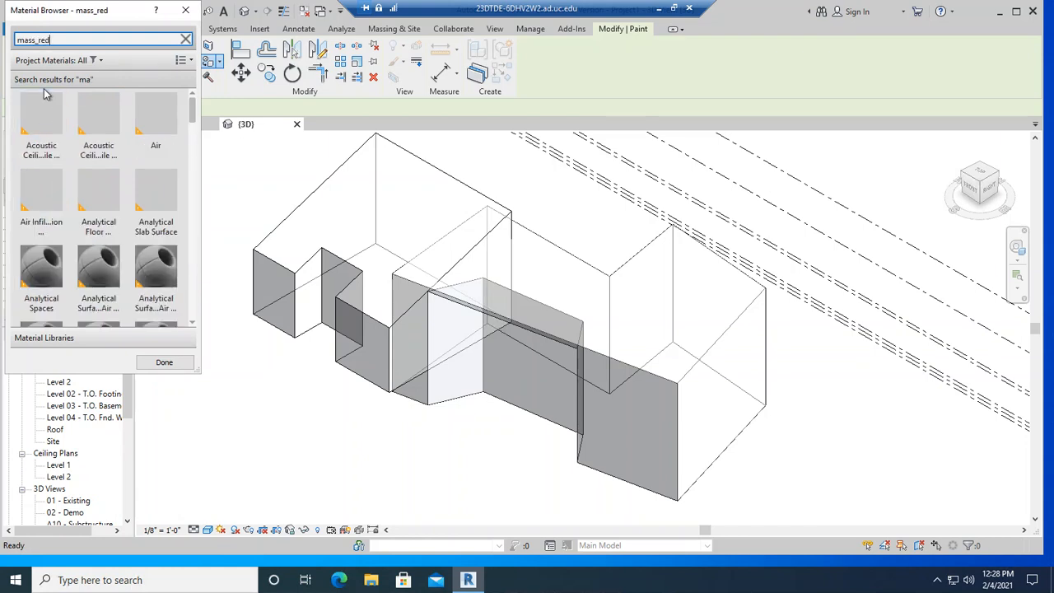
pyautogui.click(50, 119)
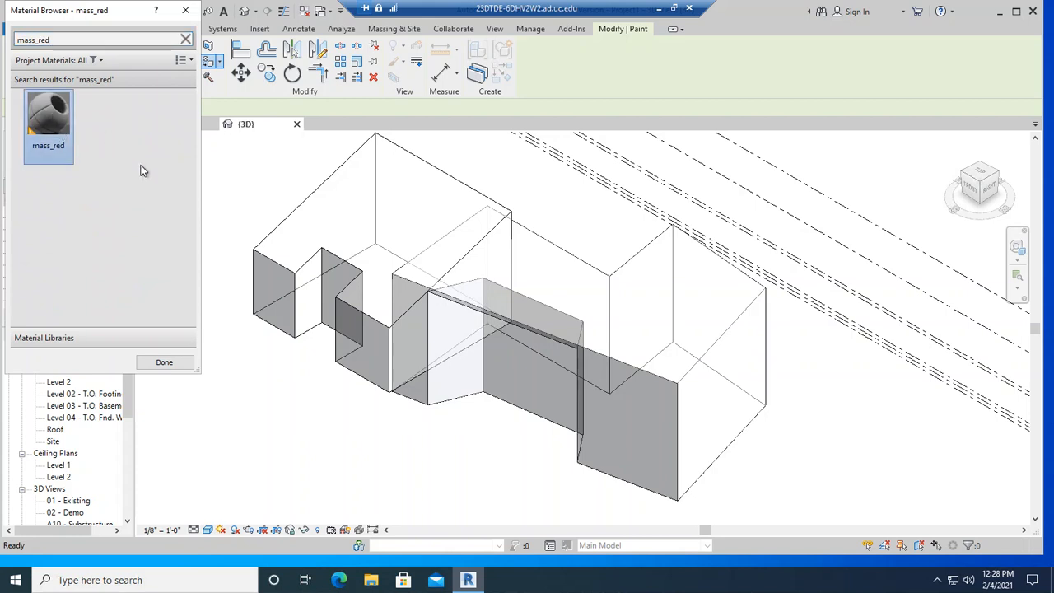
pyautogui.click(164, 361)
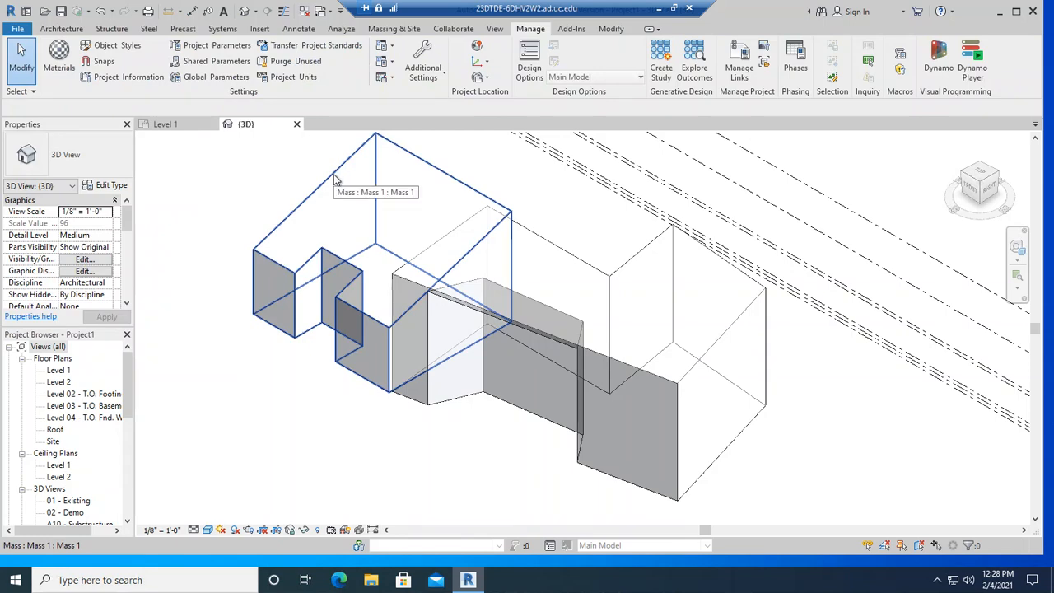
# Paint the sloped top face of the recessed-front mass with the mass_red material
pyautogui.click(334, 179)
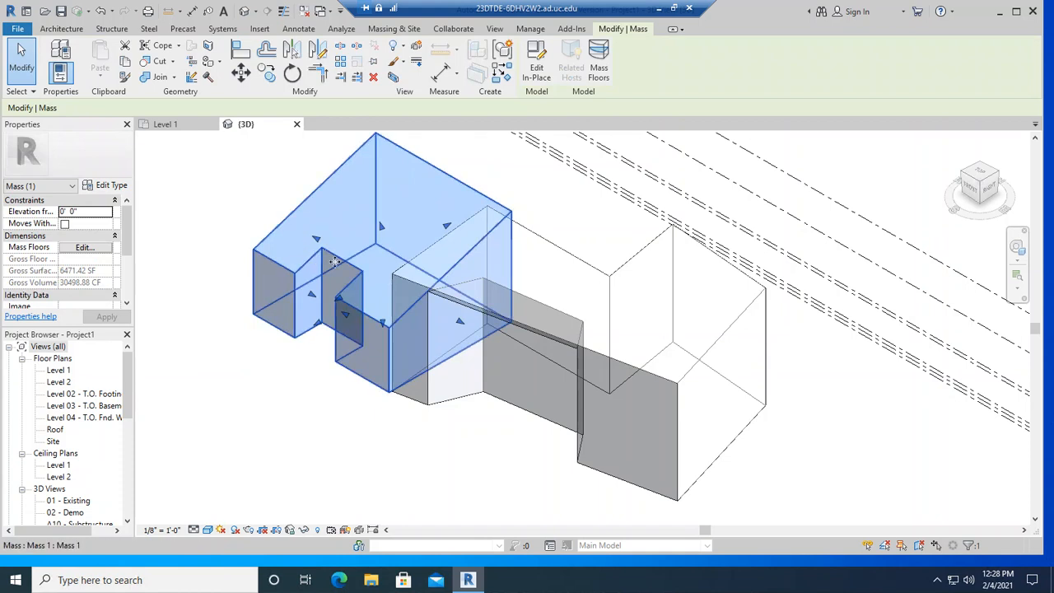
pyautogui.click(211, 64)
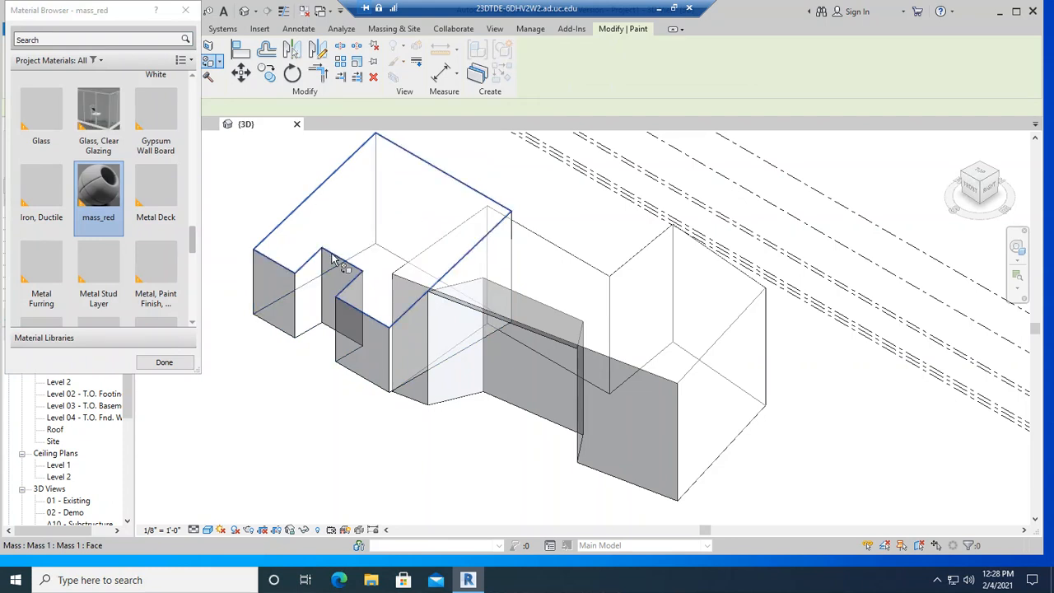
pyautogui.click(333, 257)
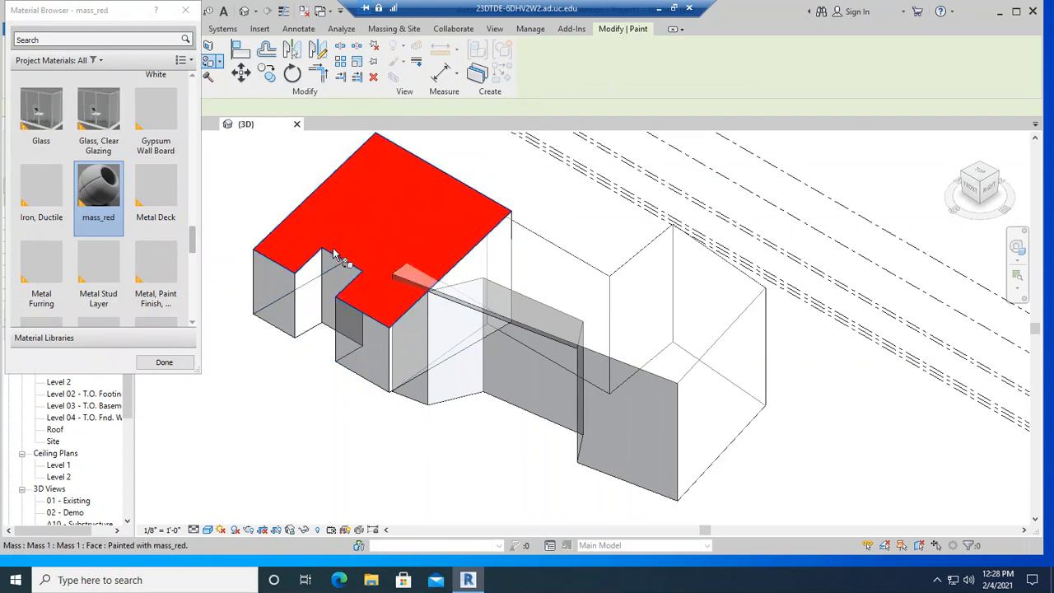
pyautogui.scroll(1, 102, 107)
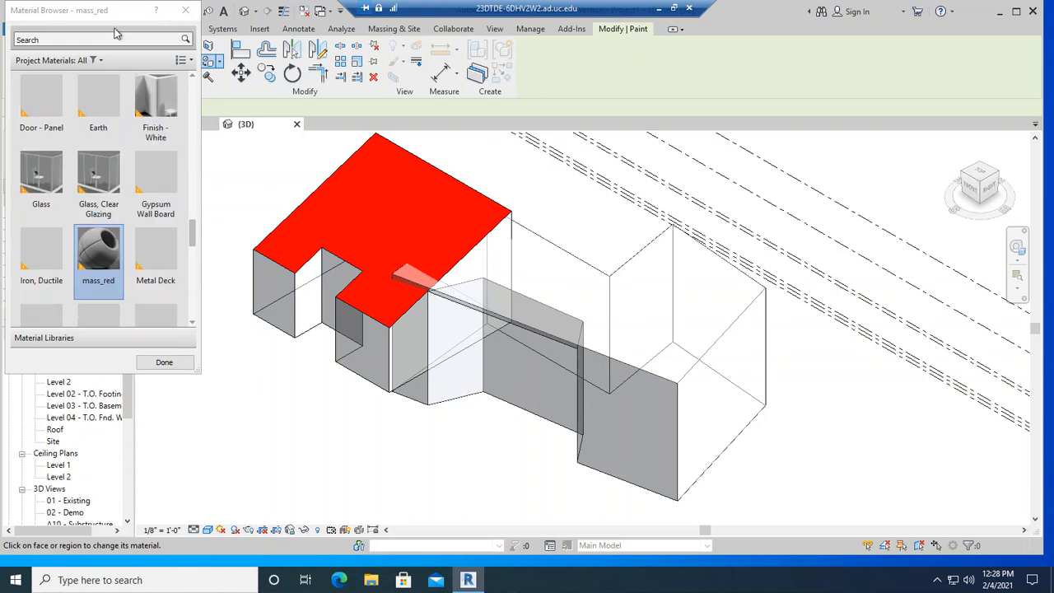
# Paint the mass's front faces, its side face toward the neighbouring mass and its recess faces with mass_red, and end Paint
pyautogui.click(285, 315)
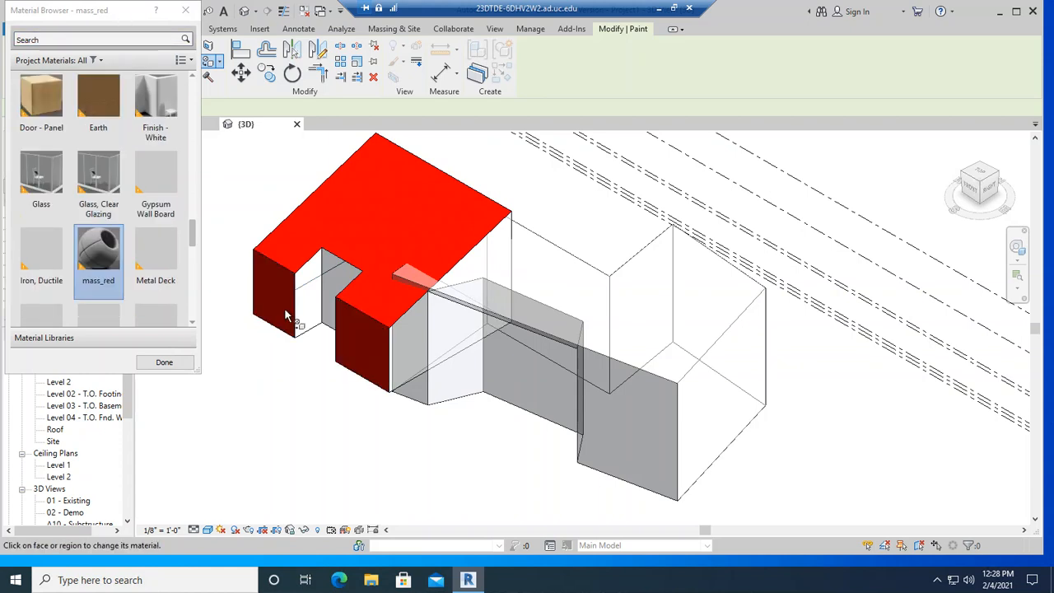
pyautogui.click(405, 356)
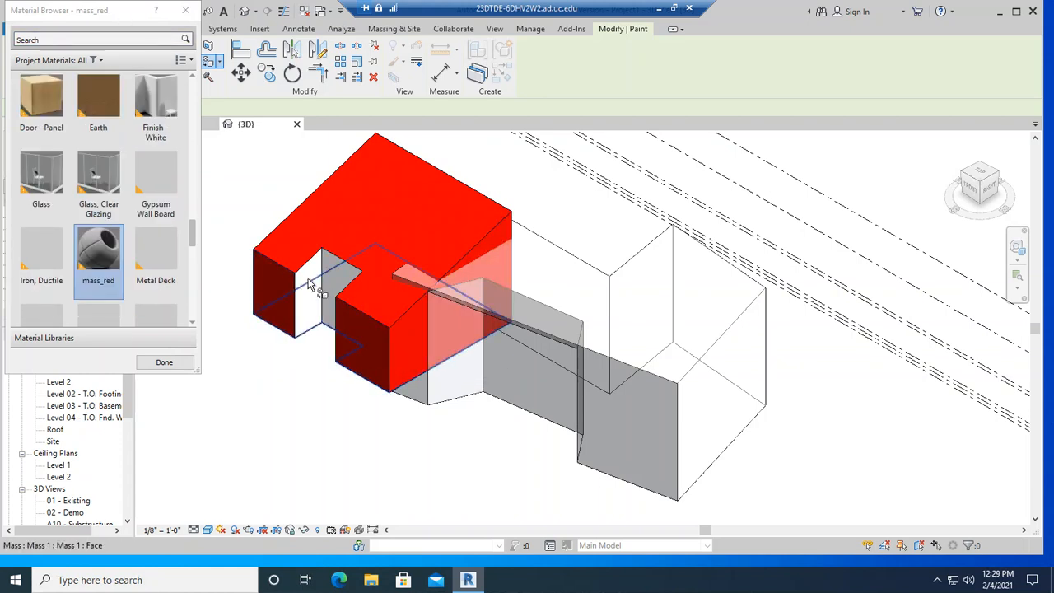
pyautogui.click(313, 301)
pyautogui.click(341, 291)
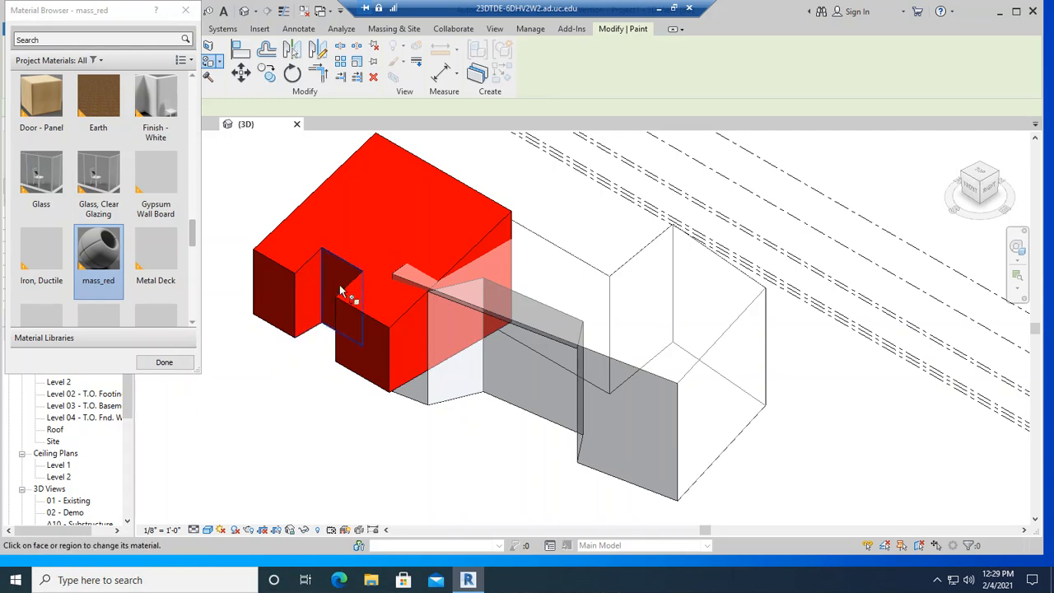
pyautogui.moveTo(366, 323)
pyautogui.keyDown('shift'); pyautogui.mouseDown(button='middle')
pyautogui.moveTo(478, 395)
pyautogui.moveTo(571, 391)
pyautogui.moveTo(444, 369)
pyautogui.mouseUp(button='middle'); pyautogui.keyUp('shift')
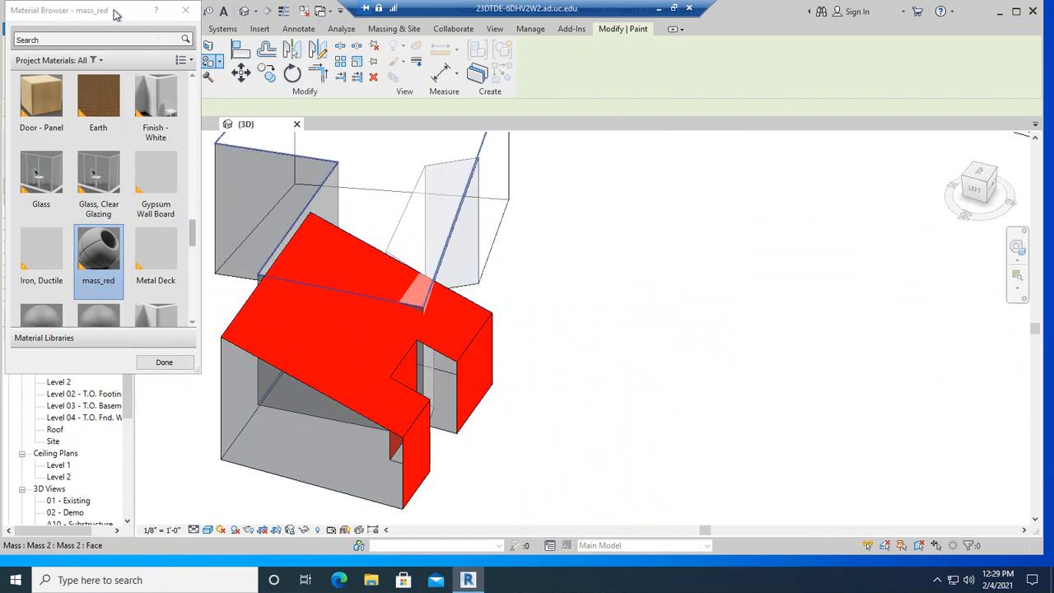
pyautogui.moveTo(113, 15); pyautogui.dragTo(595, 118)
pyautogui.click(667, 115)
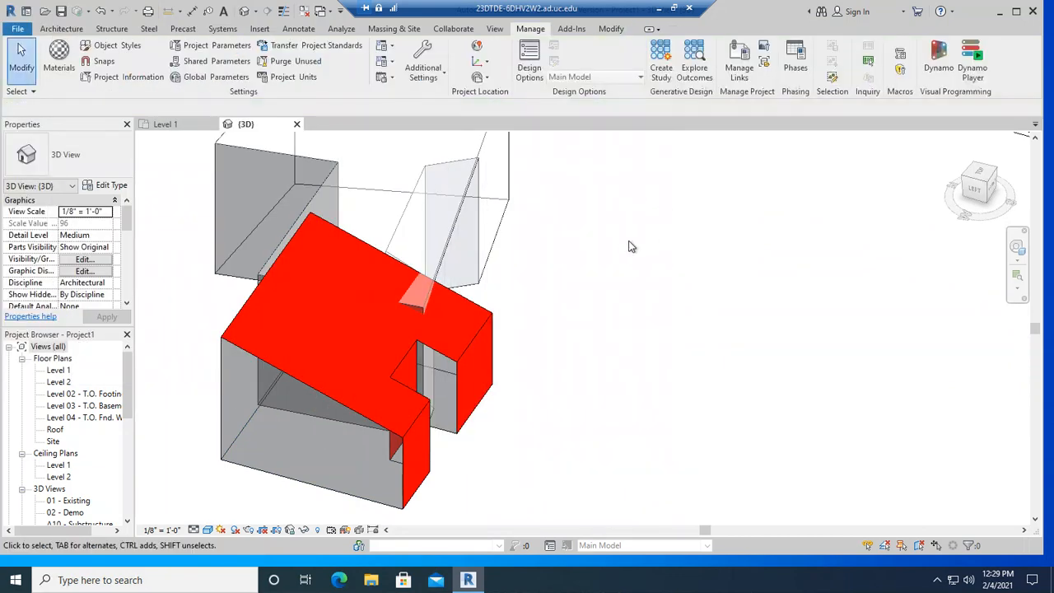
# Inspect the painted mass from several sides and check the graphics settings of the Glass, Clear Glazing material
pyautogui.scroll(-2, 620, 285)
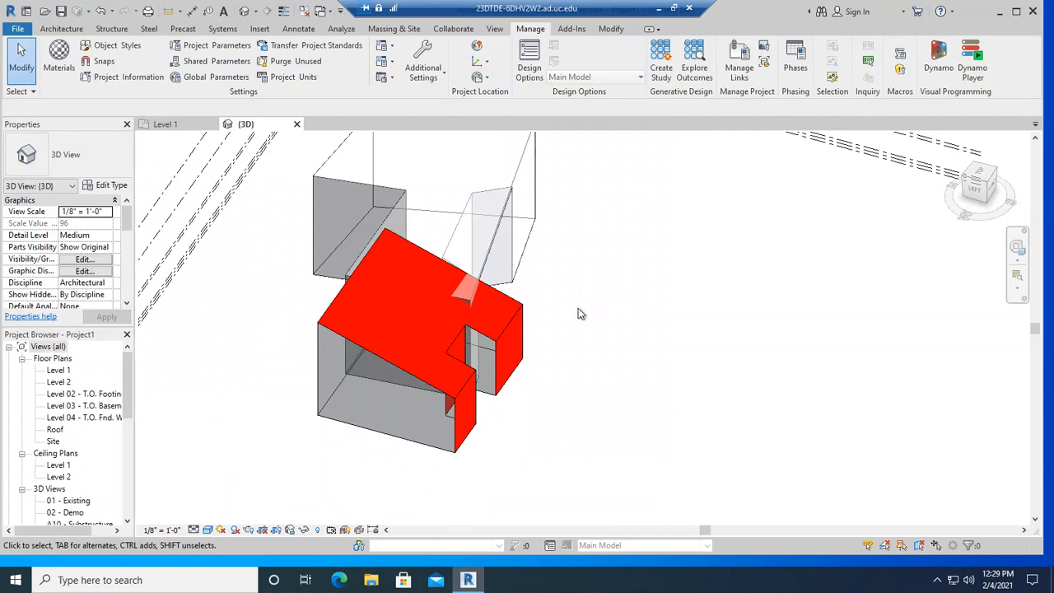
pyautogui.keyDown('shift'); pyautogui.moveTo(604, 340); pyautogui.dragTo(400, 329, button='middle'); pyautogui.keyUp('shift')
pyautogui.scroll(5, 412, 284)
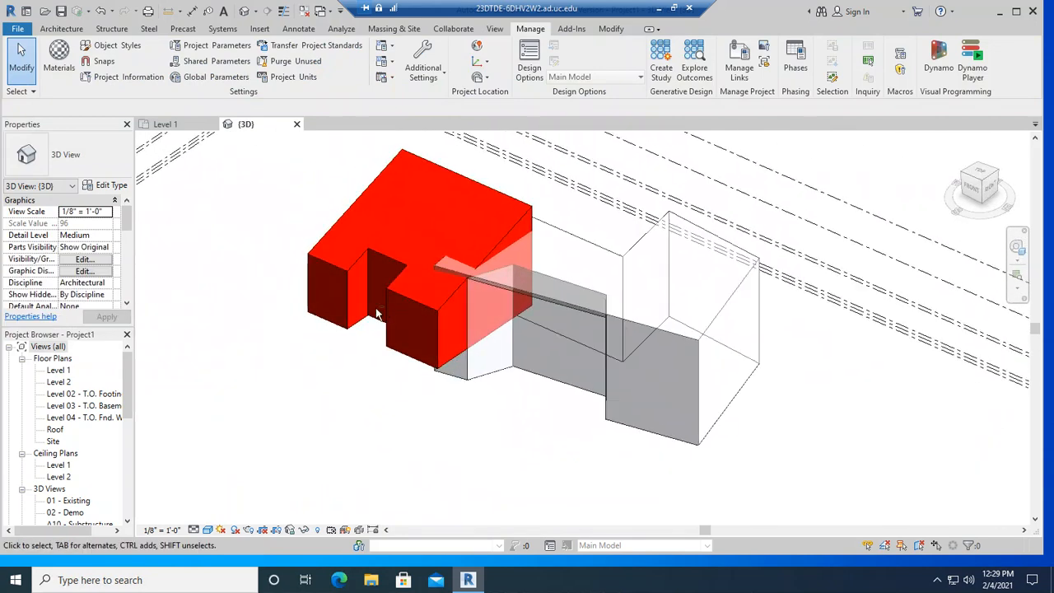
pyautogui.moveTo(414, 277)
pyautogui.keyDown('shift'); pyautogui.mouseDown(button='middle')
pyautogui.moveTo(349, 200)
pyautogui.moveTo(308, 226)
pyautogui.moveTo(495, 339)
pyautogui.mouseUp(button='middle'); pyautogui.keyUp('shift')
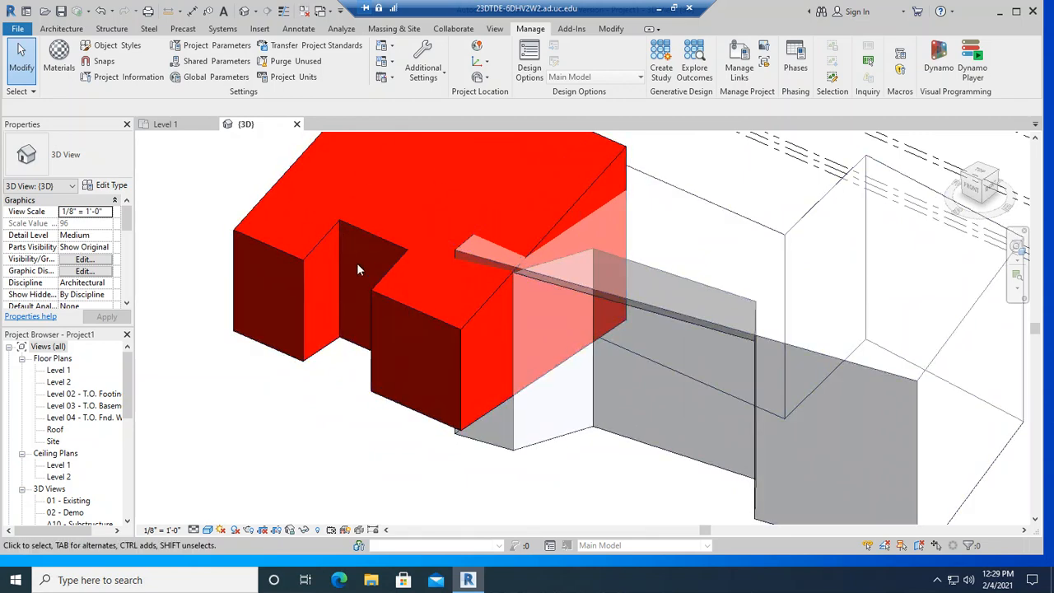
pyautogui.scroll(3, 358, 265)
pyautogui.scroll(-3, 359, 263)
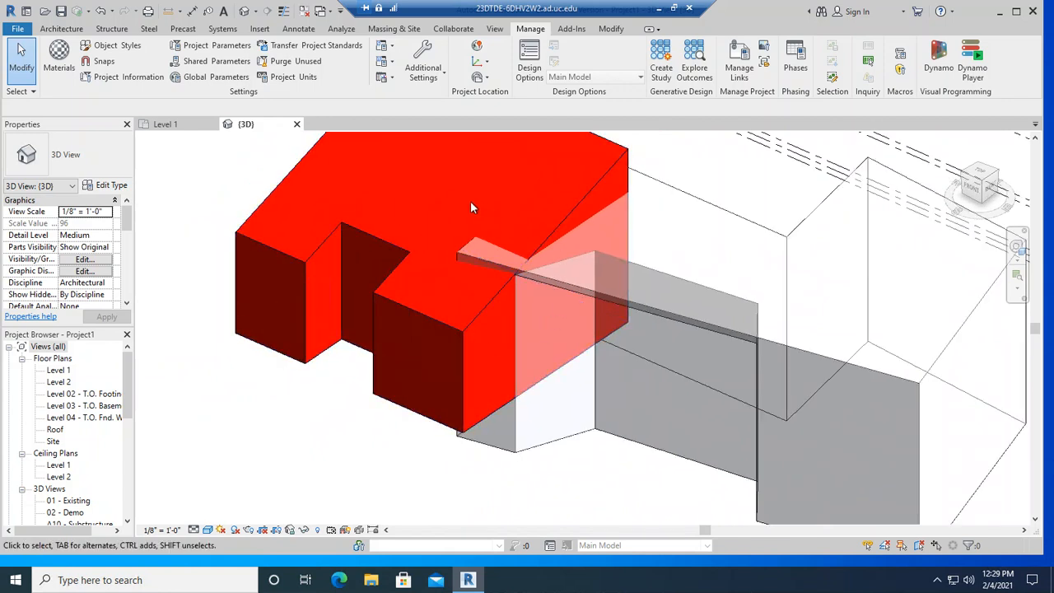
pyautogui.click(66, 72)
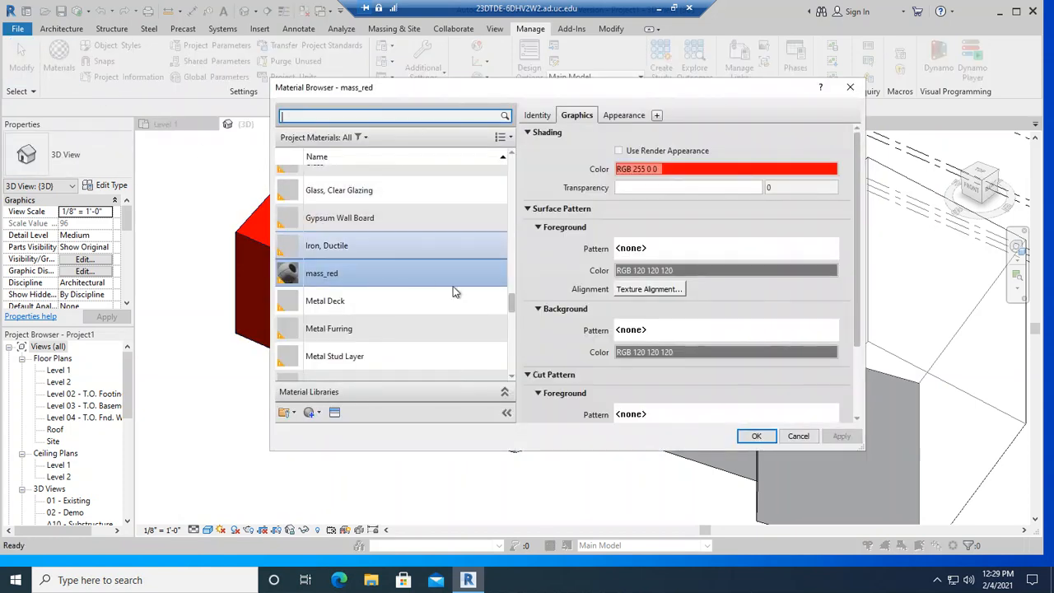
pyautogui.click(346, 190)
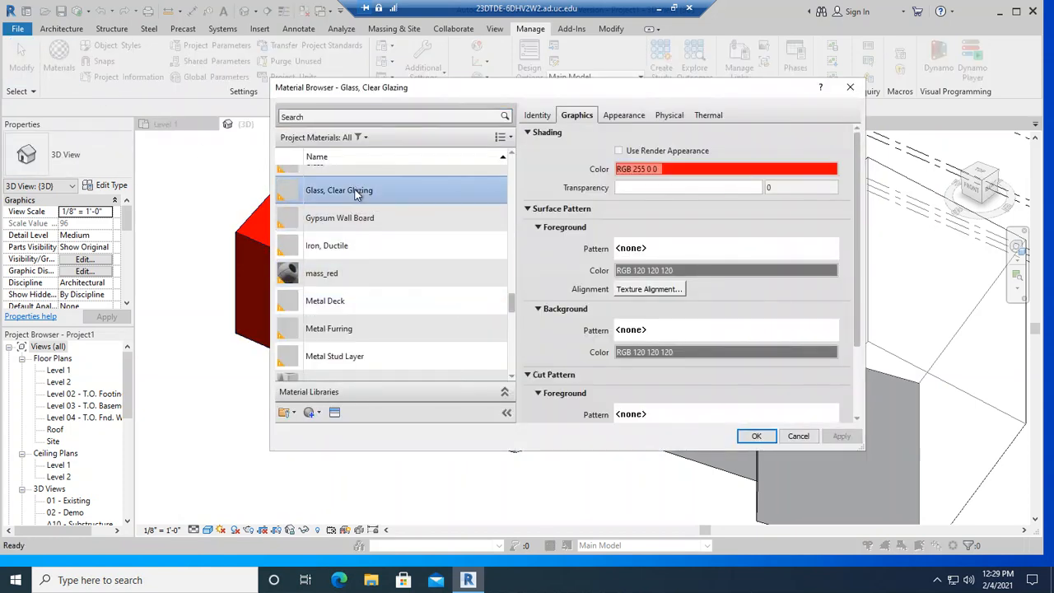
pyautogui.scroll(1, 333, 190)
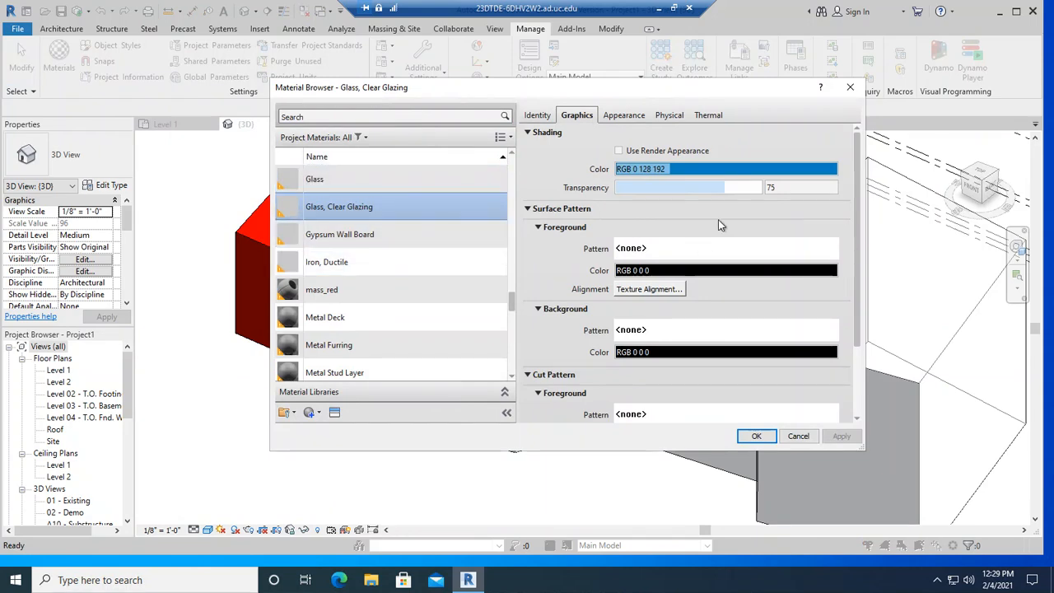
pyautogui.click(756, 436)
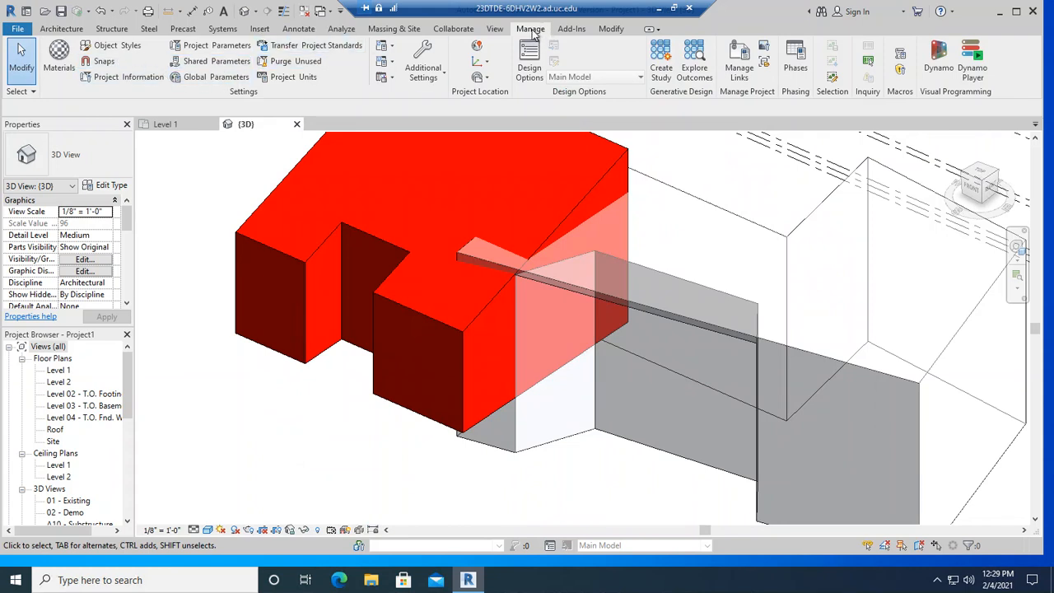
# Paint the two front end faces of the red mass with the Glass material and end the Paint command
pyautogui.click(611, 29)
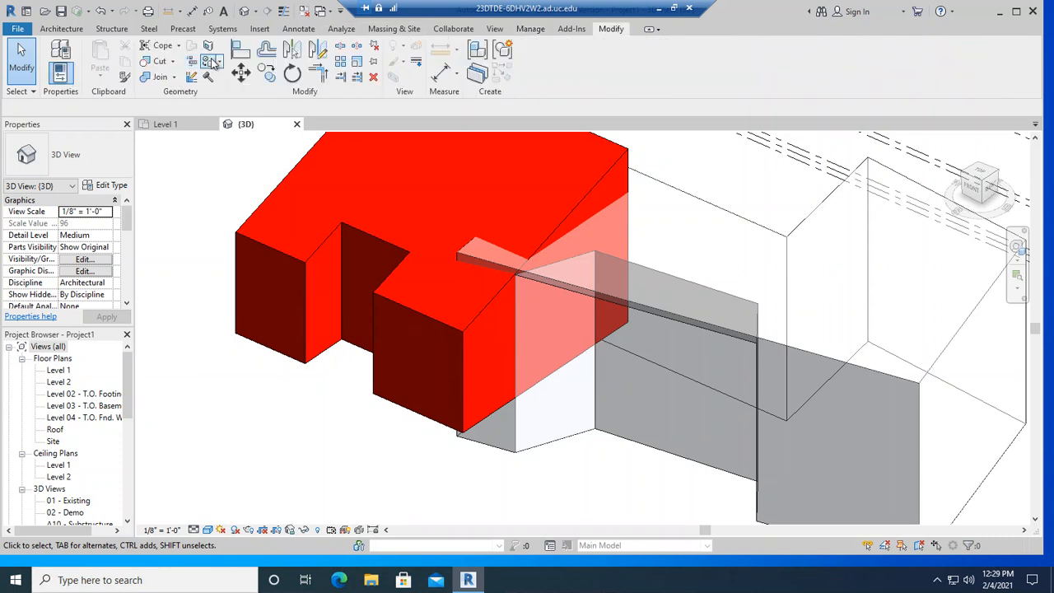
pyautogui.click(211, 63)
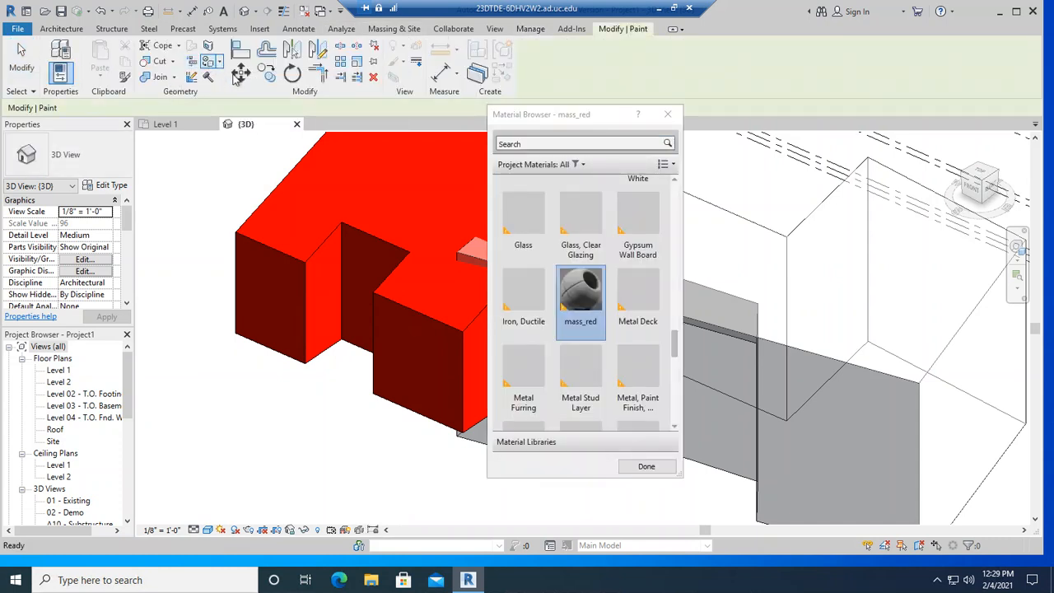
pyautogui.scroll(1, 579, 273)
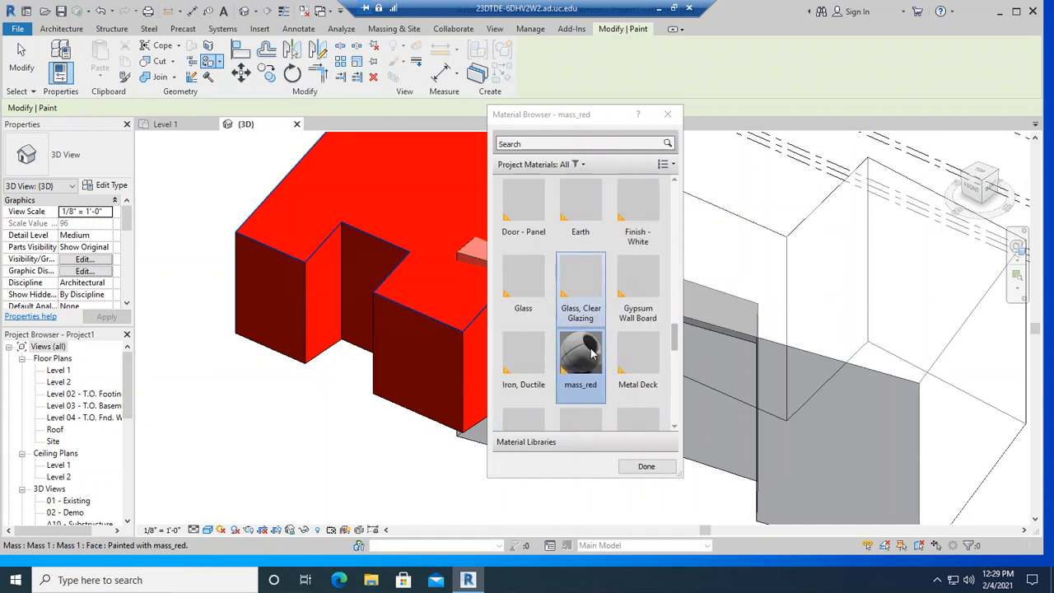
pyautogui.click(537, 280)
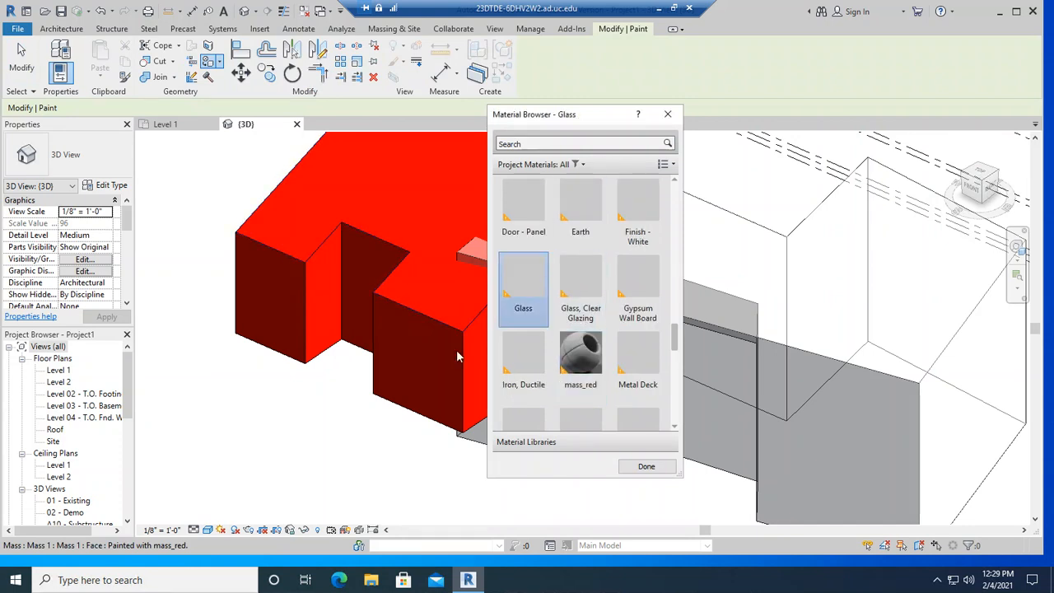
pyautogui.click(417, 365)
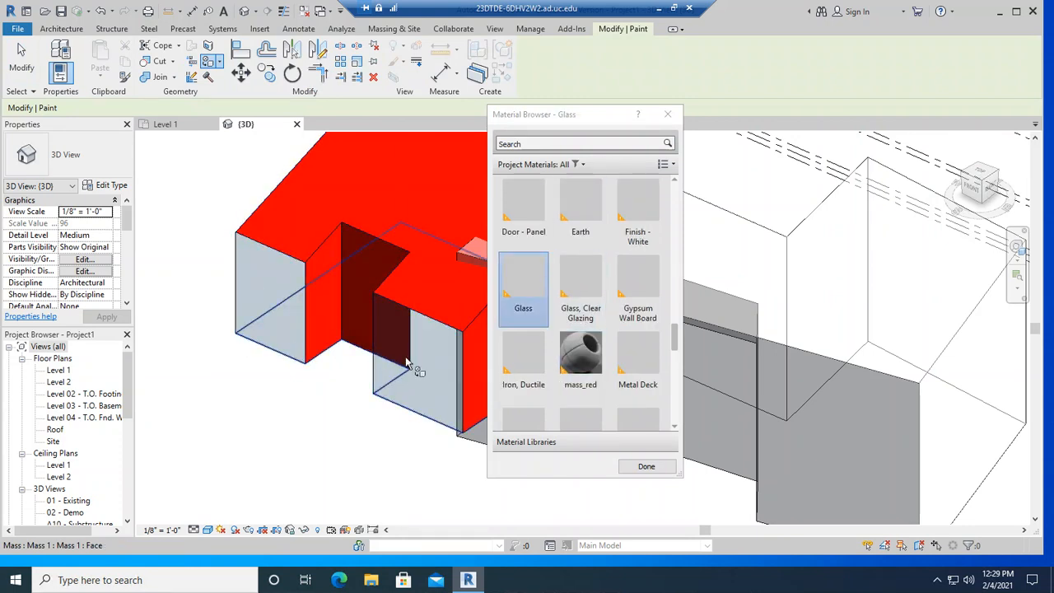
pyautogui.moveTo(578, 115); pyautogui.dragTo(696, 118)
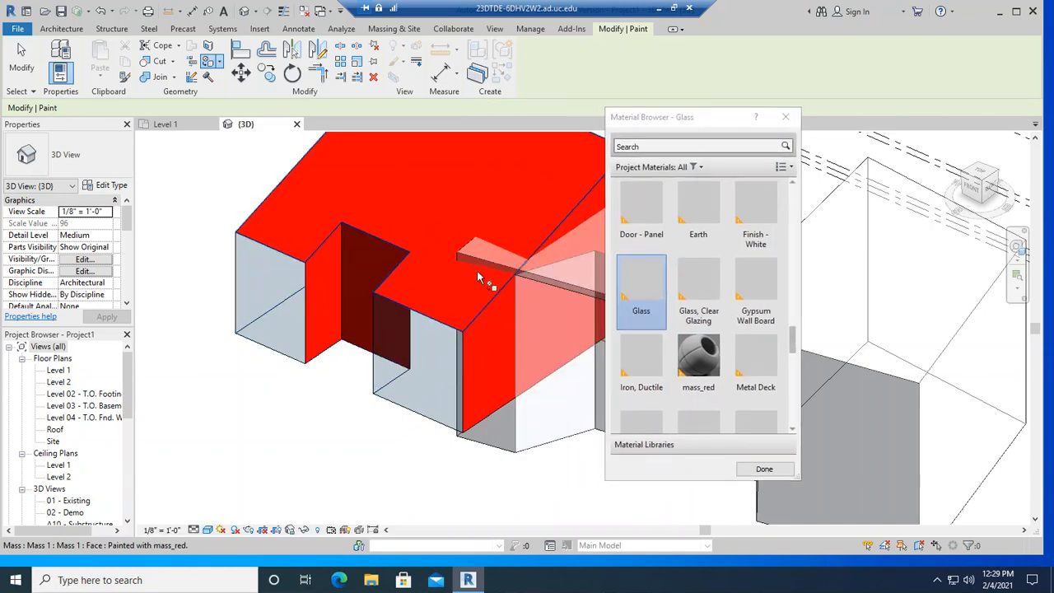
pyautogui.keyDown('shift'); pyautogui.moveTo(361, 282); pyautogui.dragTo(271, 221, button='middle'); pyautogui.keyUp('shift')
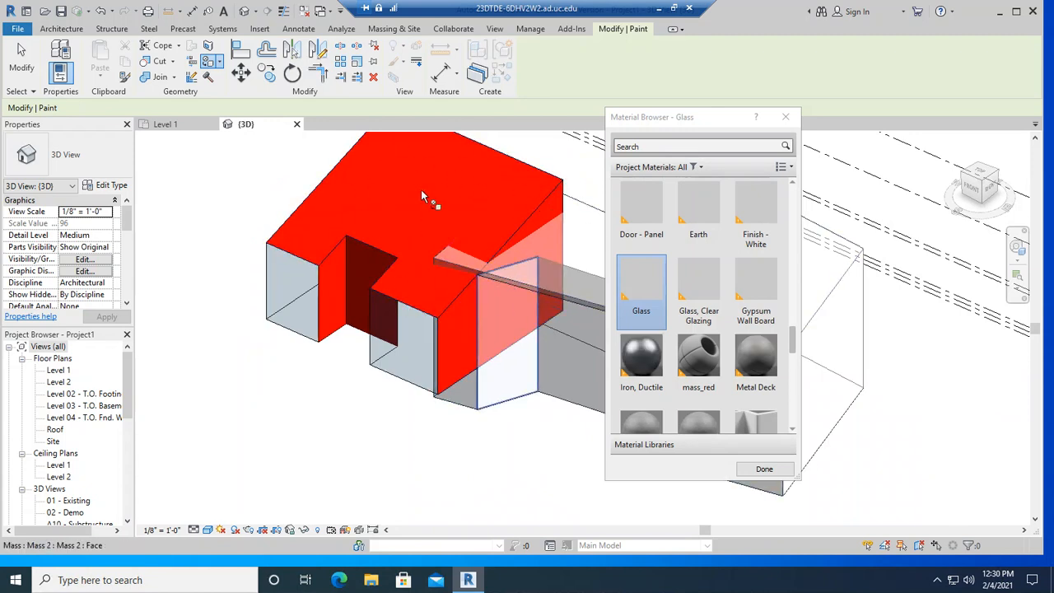
pyautogui.press('Escape')
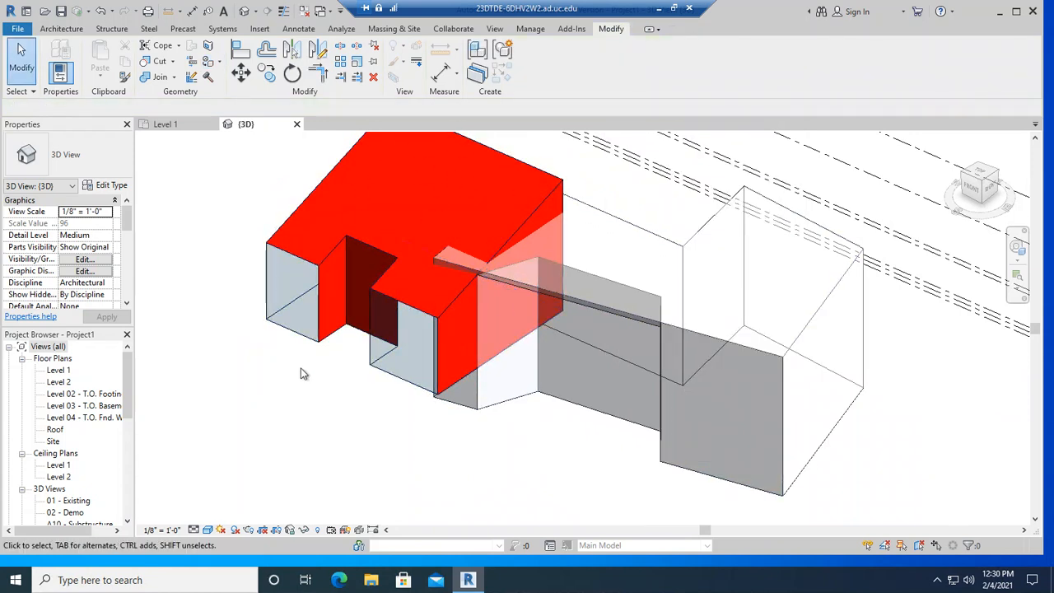
# Paint the rear face and the remaining outer side face of the sloped mass with mass_red and end Paint
pyautogui.keyDown('shift'); pyautogui.moveTo(277, 378); pyautogui.dragTo(609, 355, button='middle'); pyautogui.keyUp('shift')
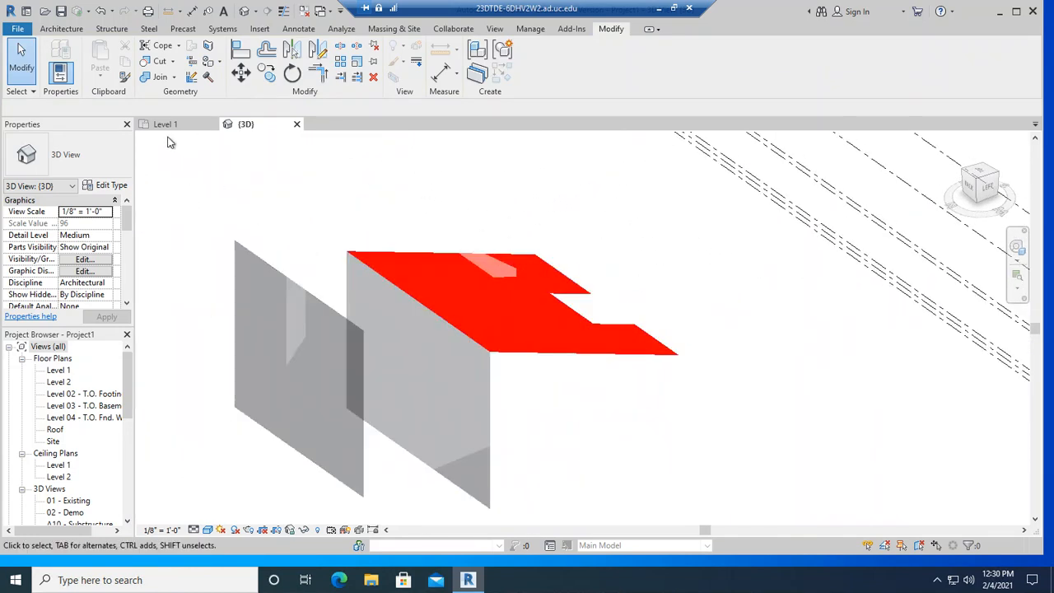
pyautogui.click(210, 63)
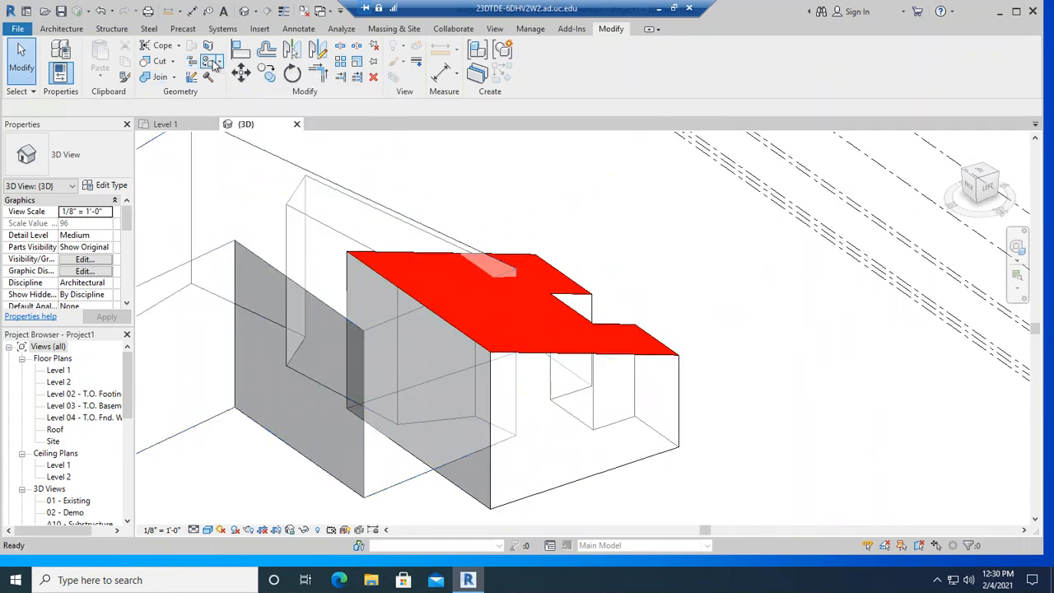
pyautogui.click(701, 375)
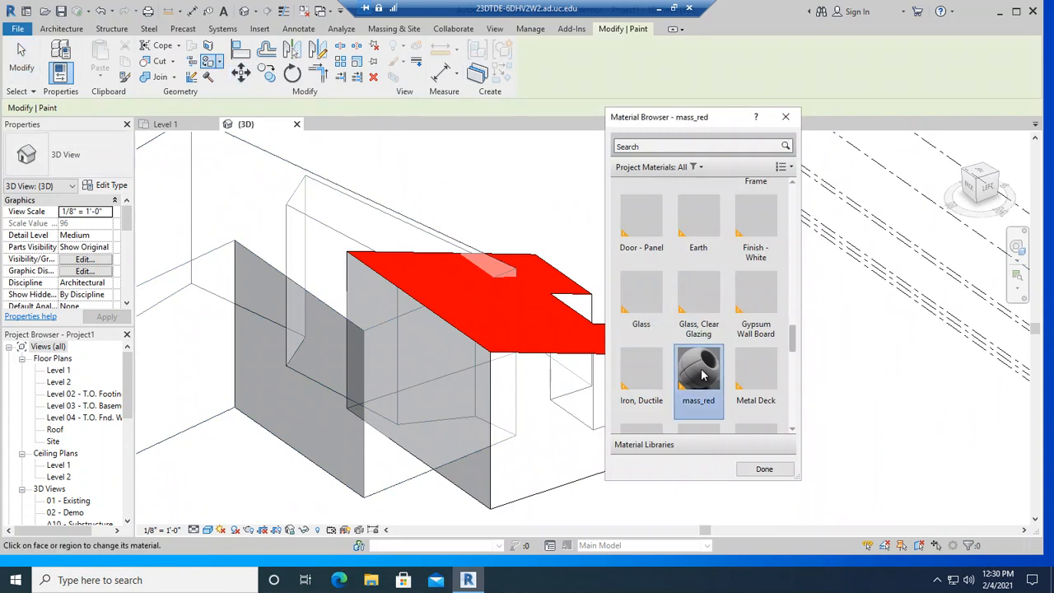
pyautogui.click(407, 364)
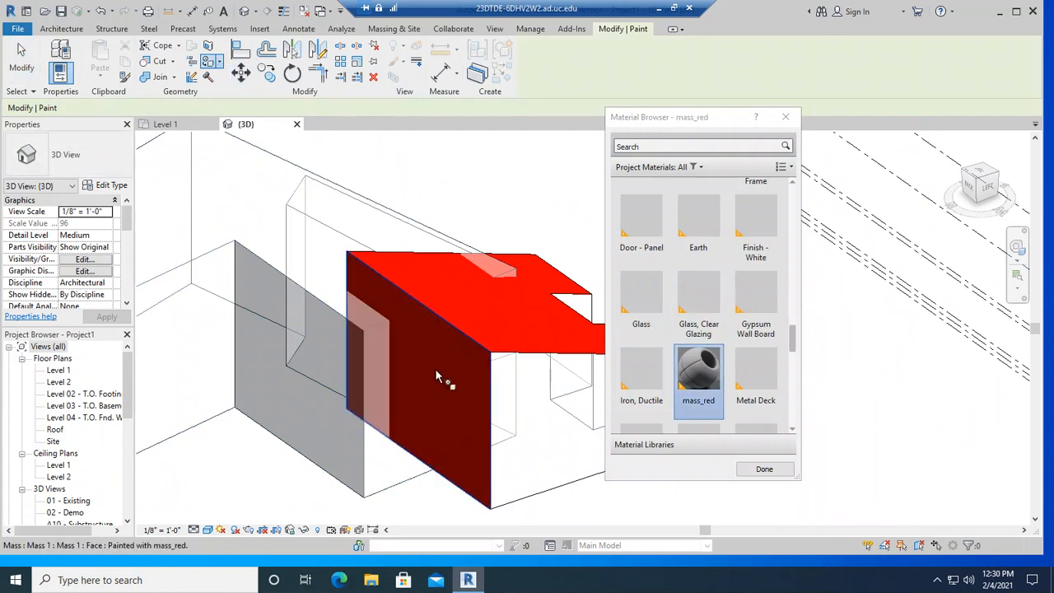
pyautogui.click(525, 423)
pyautogui.keyDown('shift'); pyautogui.moveTo(511, 439); pyautogui.dragTo(312, 426, button='middle'); pyautogui.keyUp('shift')
pyautogui.keyDown('shift'); pyautogui.moveTo(393, 460); pyautogui.dragTo(419, 308, button='middle'); pyautogui.keyUp('shift')
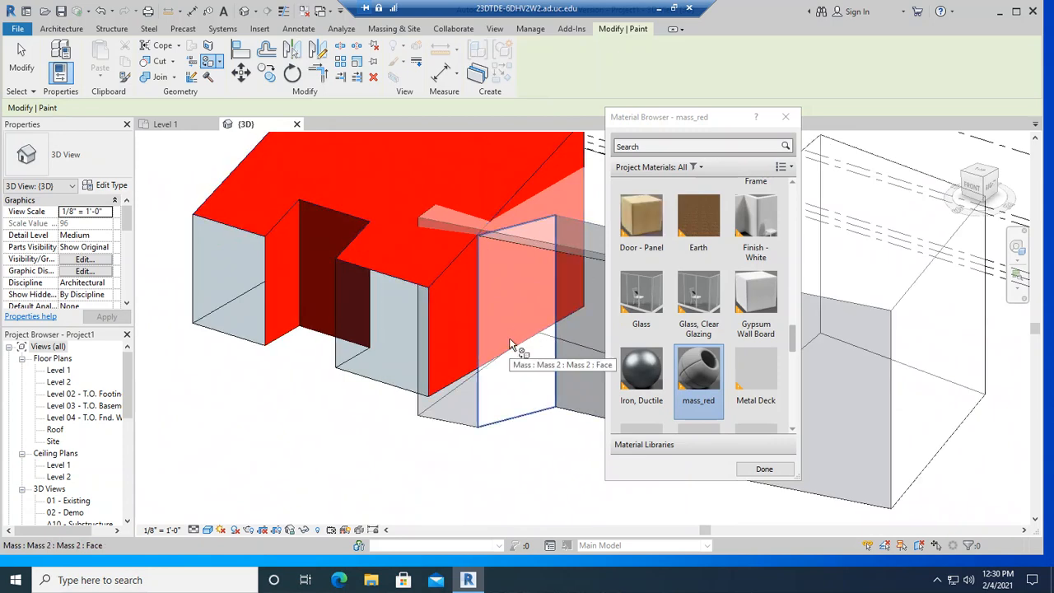
pyautogui.keyDown('shift'); pyautogui.moveTo(508, 338); pyautogui.dragTo(530, 306, button='middle'); pyautogui.keyUp('shift')
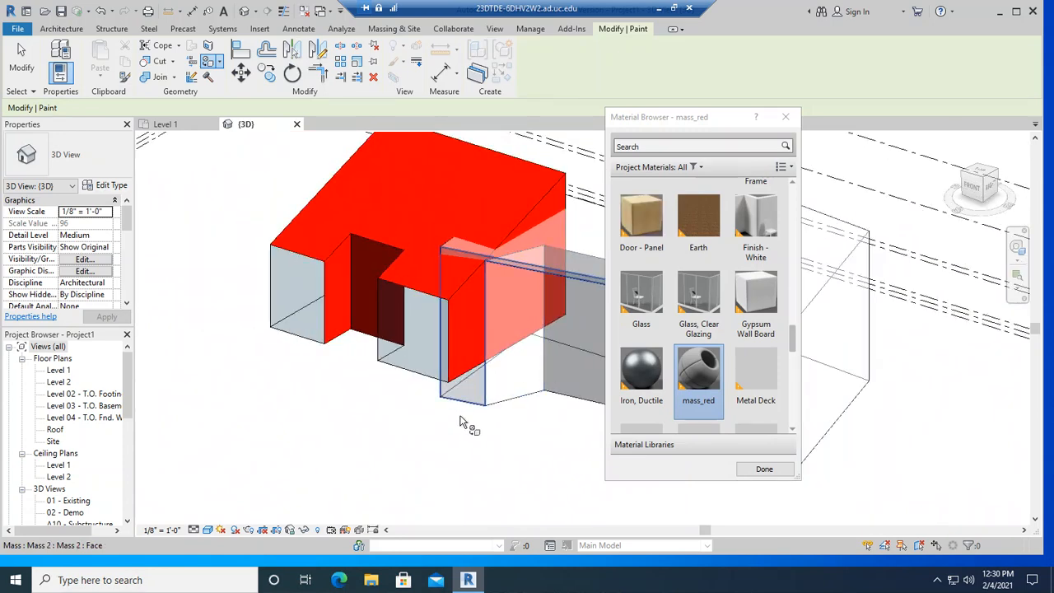
pyautogui.moveTo(384, 423)
pyautogui.keyDown('shift'); pyautogui.mouseDown(button='middle')
pyautogui.moveTo(299, 425)
pyautogui.moveTo(421, 458)
pyautogui.moveTo(285, 409)
pyautogui.moveTo(336, 388)
pyautogui.mouseUp(button='middle'); pyautogui.keyUp('shift')
pyautogui.press('Escape')
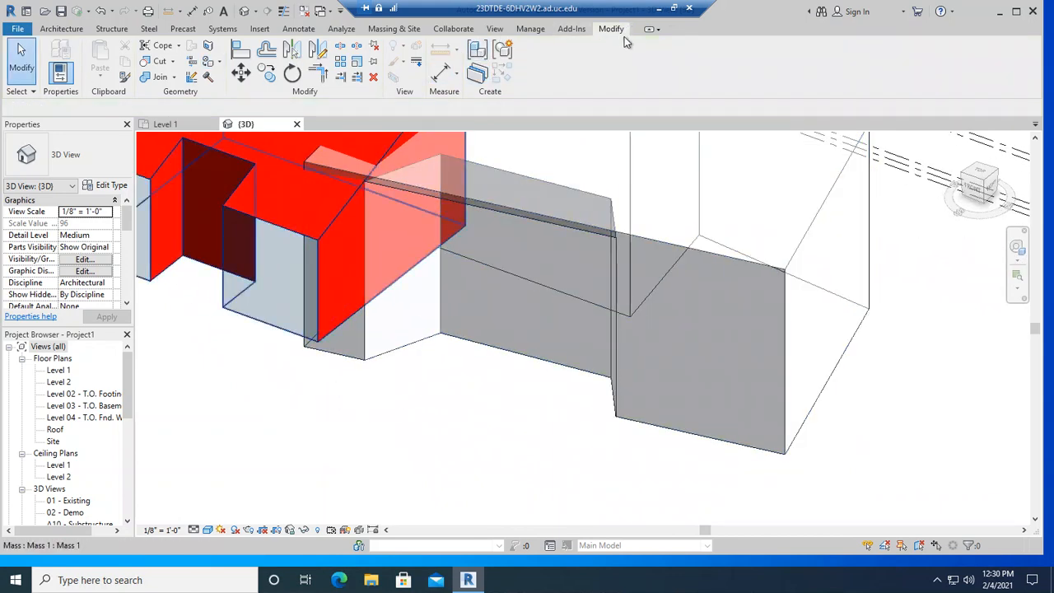
# Create a new project material and name it mass_green
pyautogui.click(531, 29)
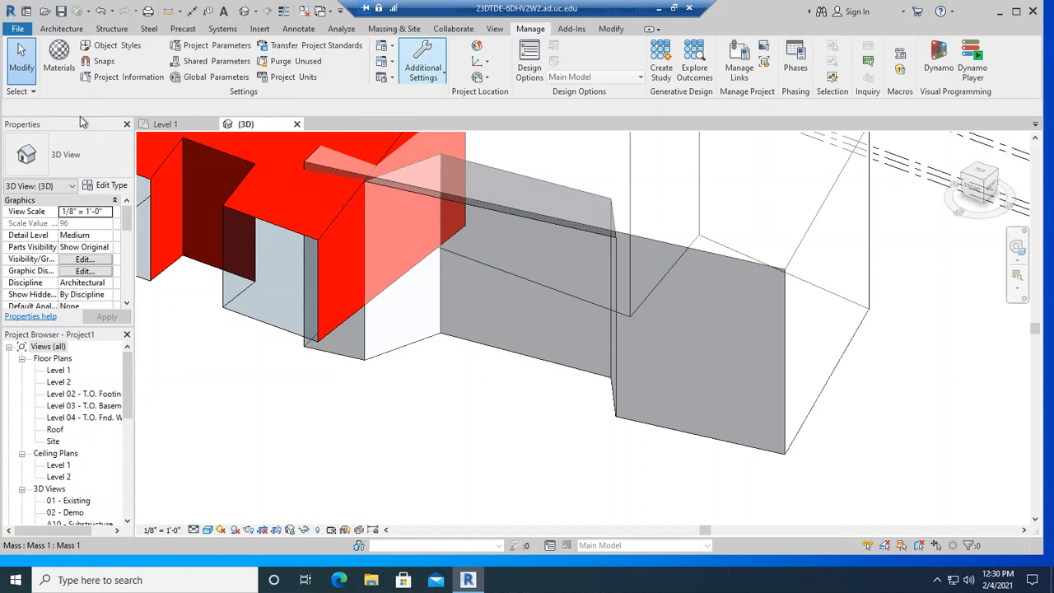
pyautogui.click(58, 64)
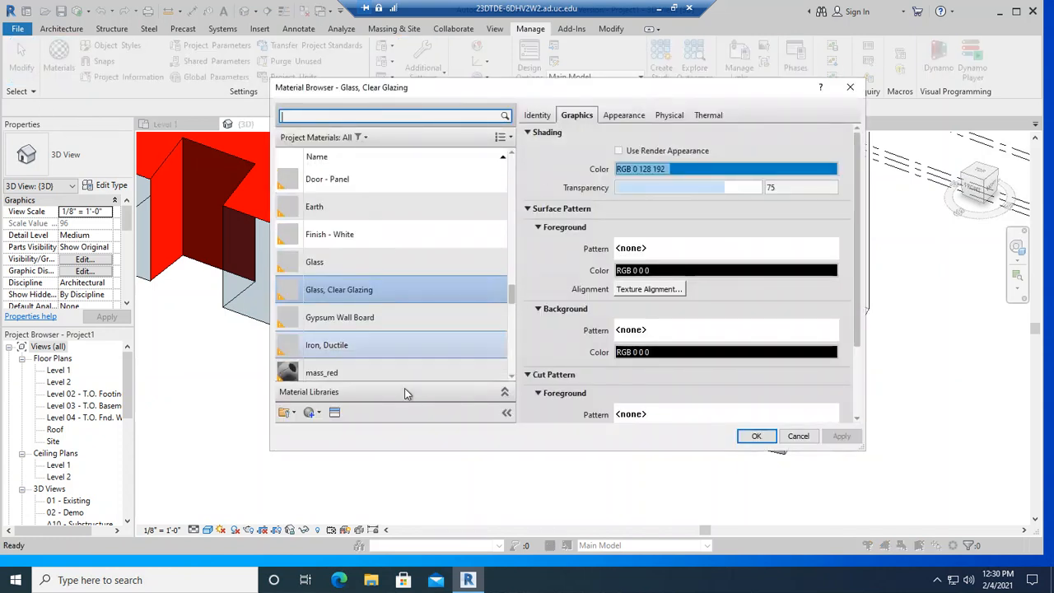
pyautogui.click(311, 415)
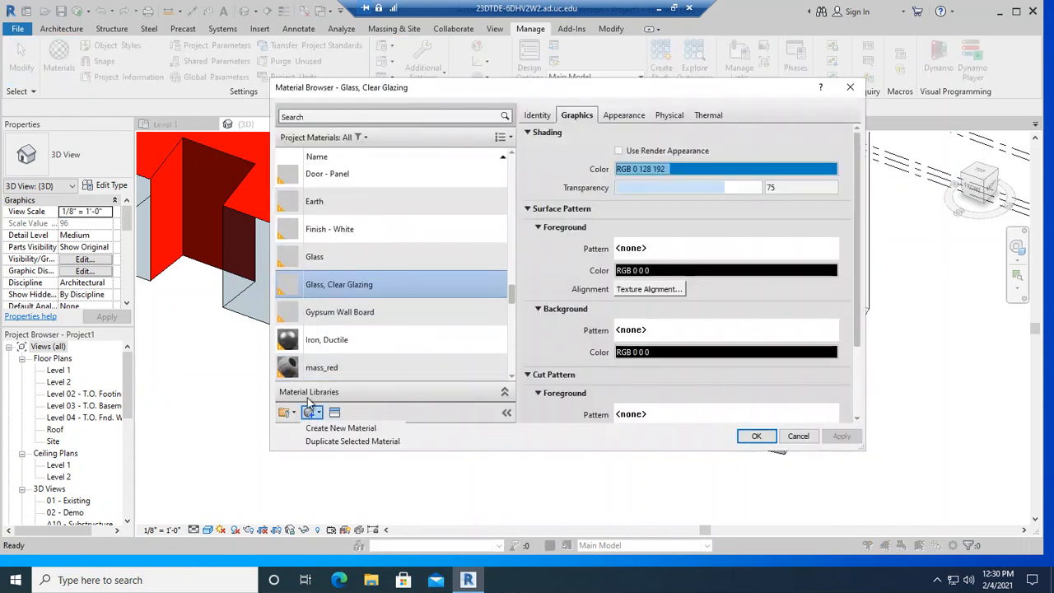
pyautogui.click(340, 428)
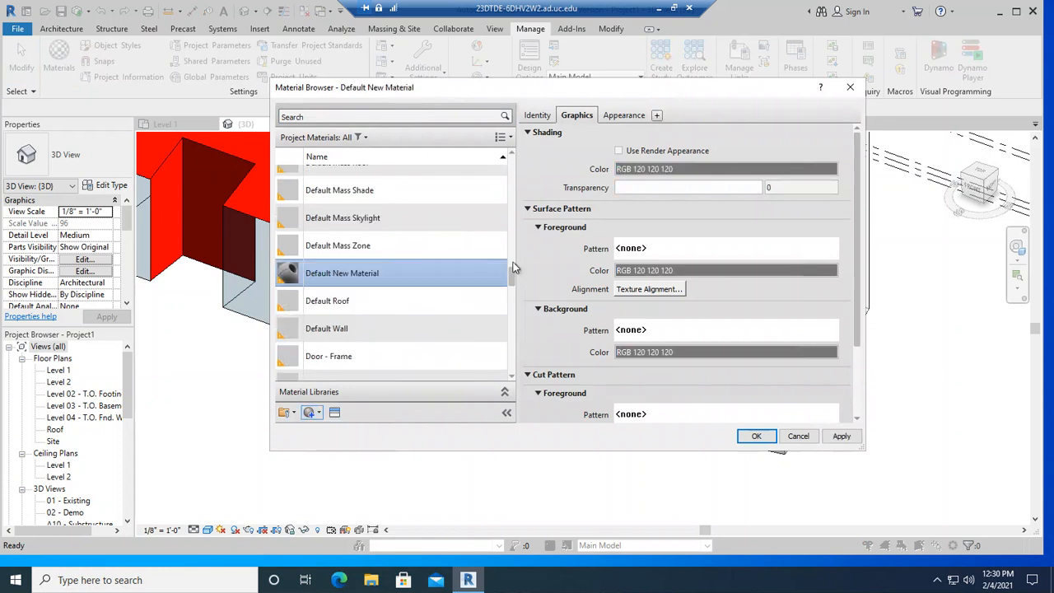
pyautogui.click(536, 116)
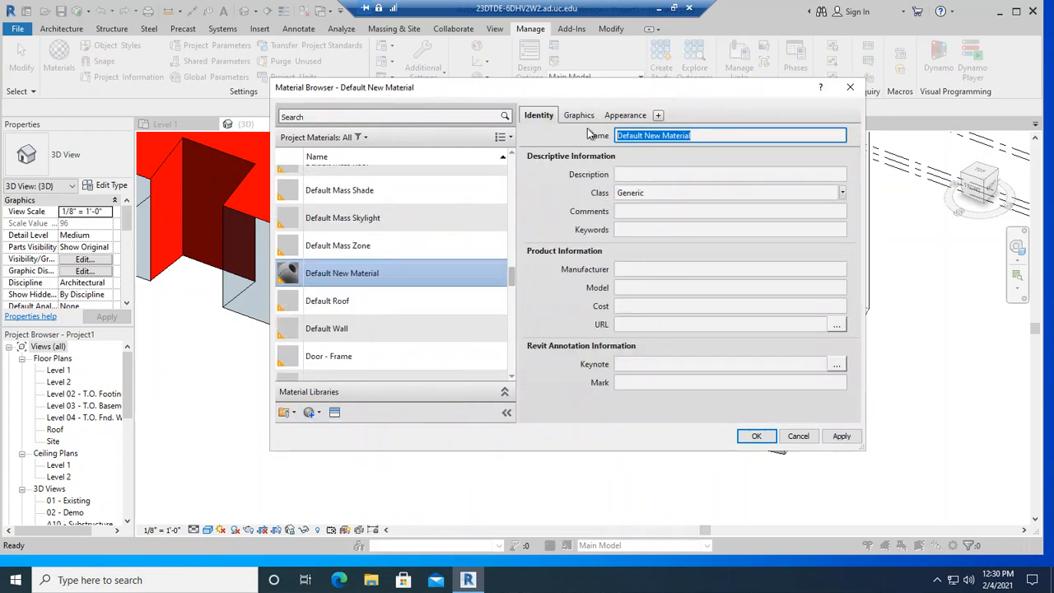
pyautogui.write('mass_gre')
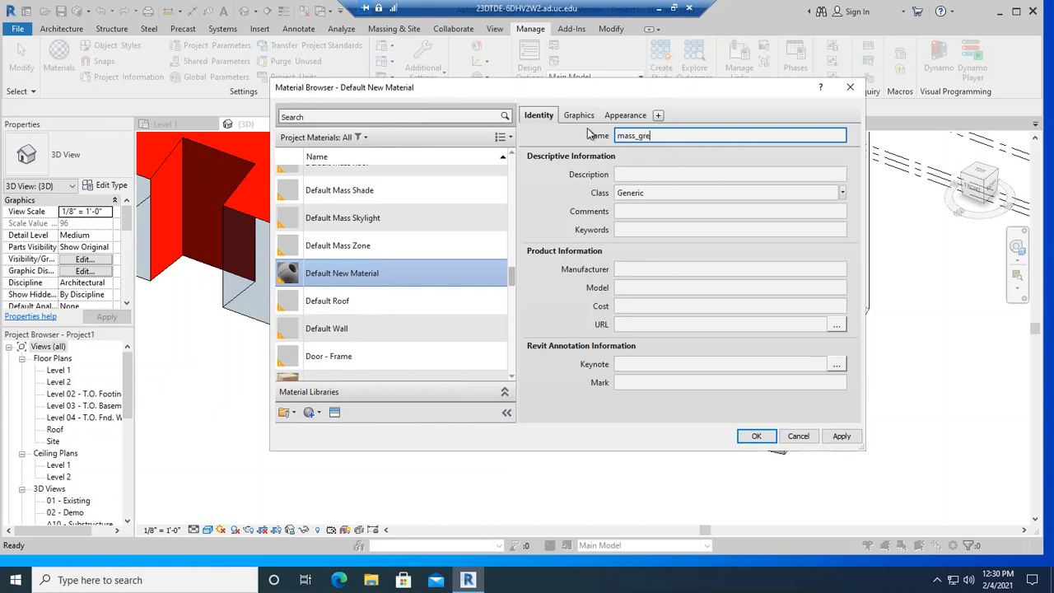
pyautogui.write('en')
pyautogui.press('Return')
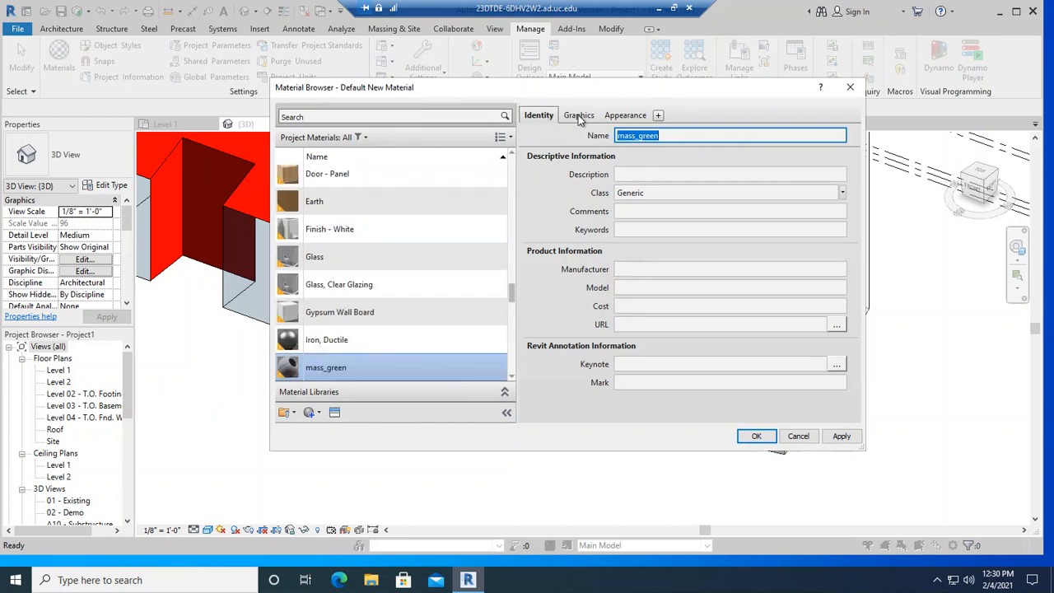
# Set the mass_green material's shading colour to green RGB 55 227 13, then apply and accept the material changes
pyautogui.click(580, 117)
pyautogui.click(667, 170)
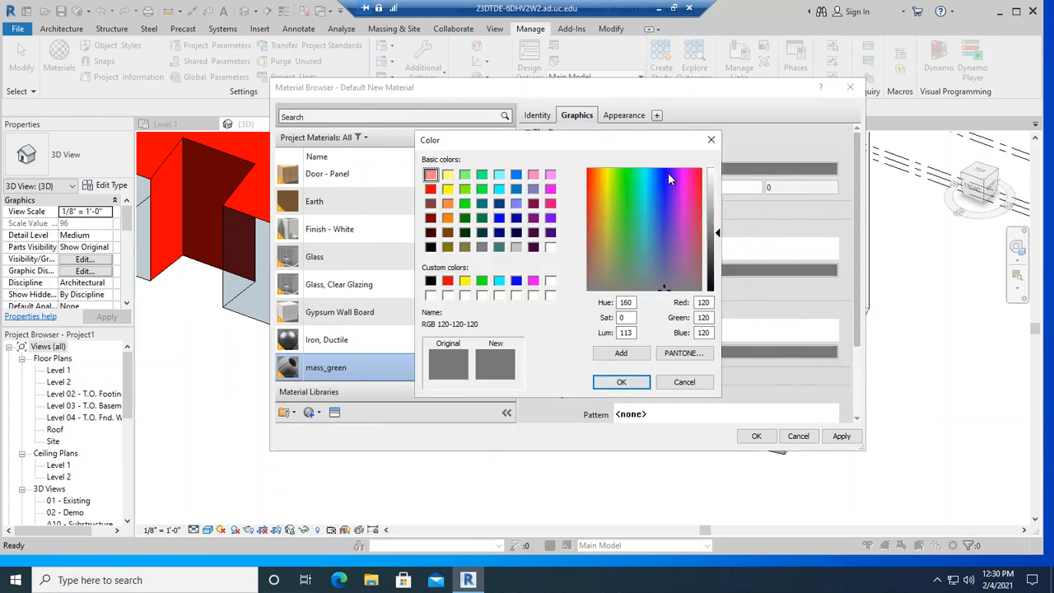
pyautogui.click(622, 181)
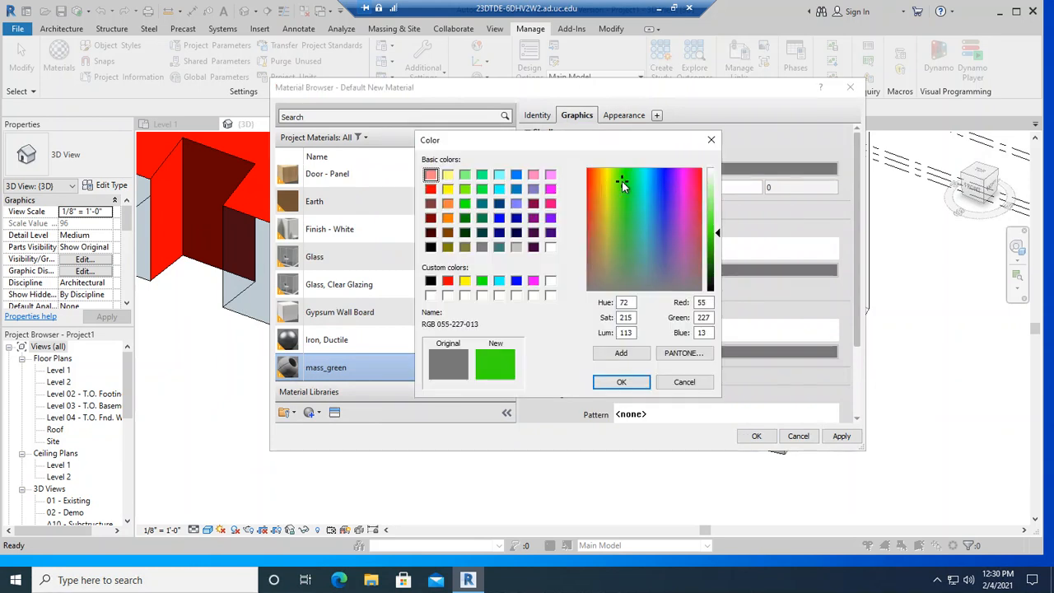
pyautogui.click(621, 384)
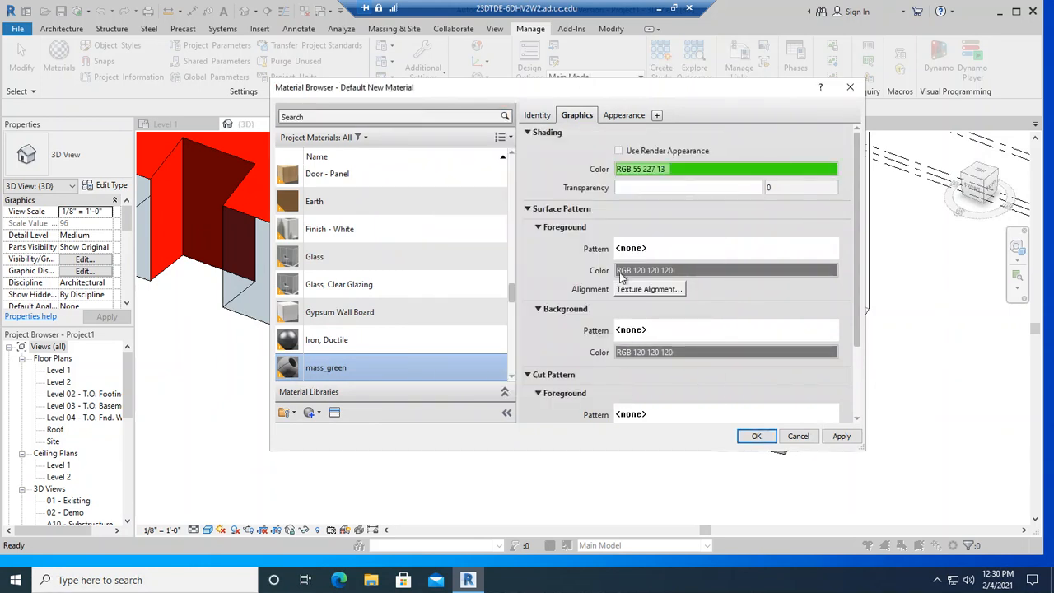
pyautogui.click(839, 439)
pyautogui.click(756, 436)
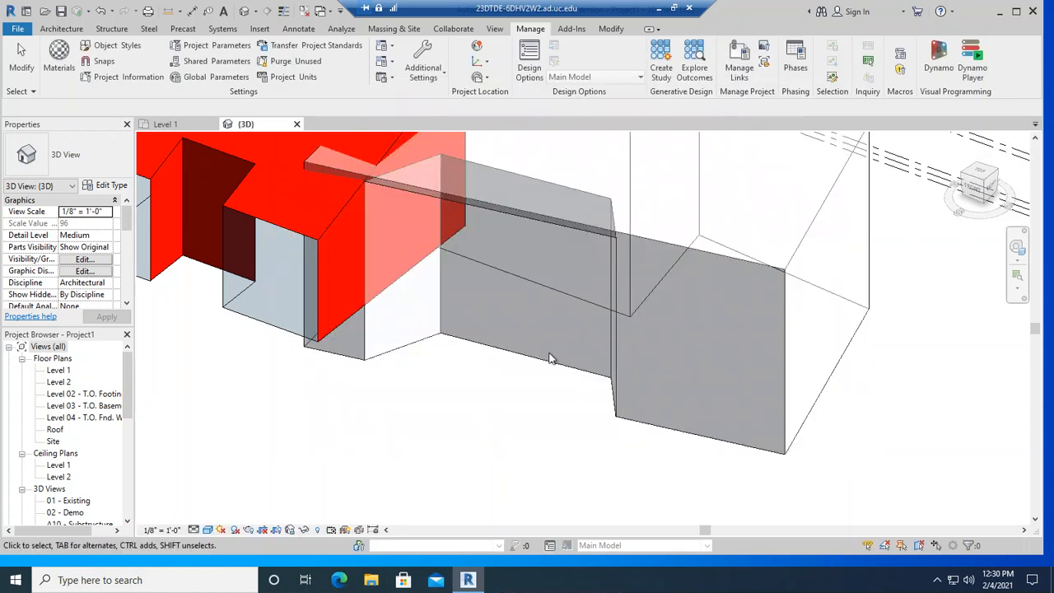
# Start the Paint command with mass_green and paint the front and top faces of the unpainted mass
pyautogui.click(185, 144)
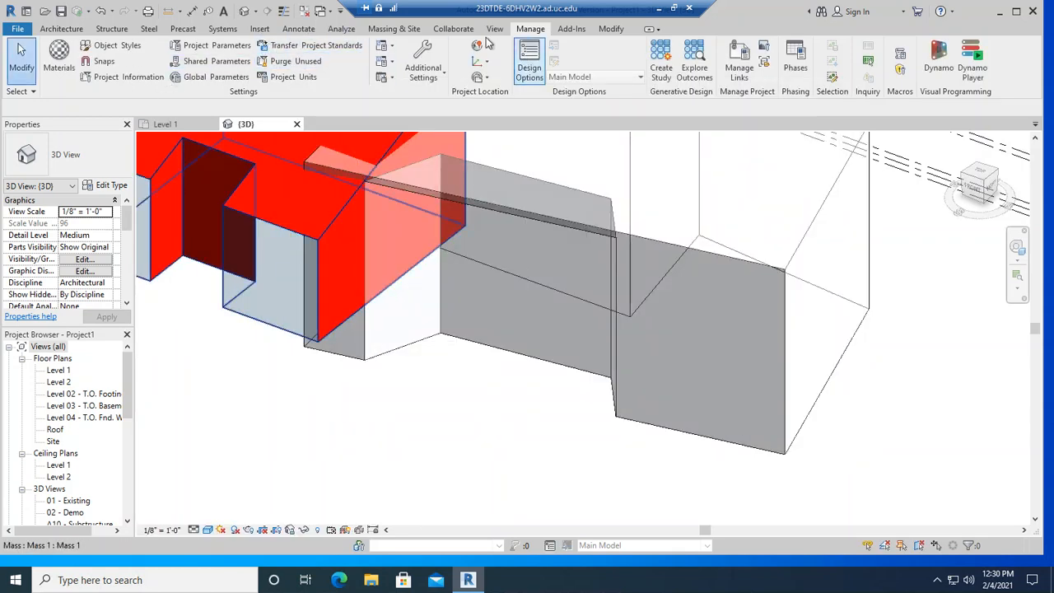
pyautogui.click(610, 28)
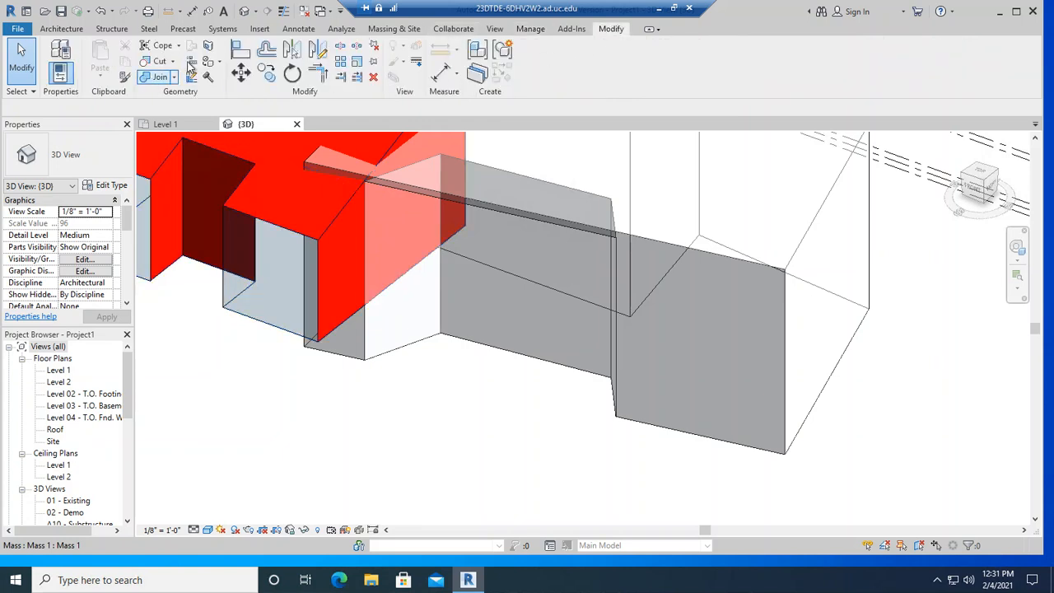
pyautogui.click(211, 62)
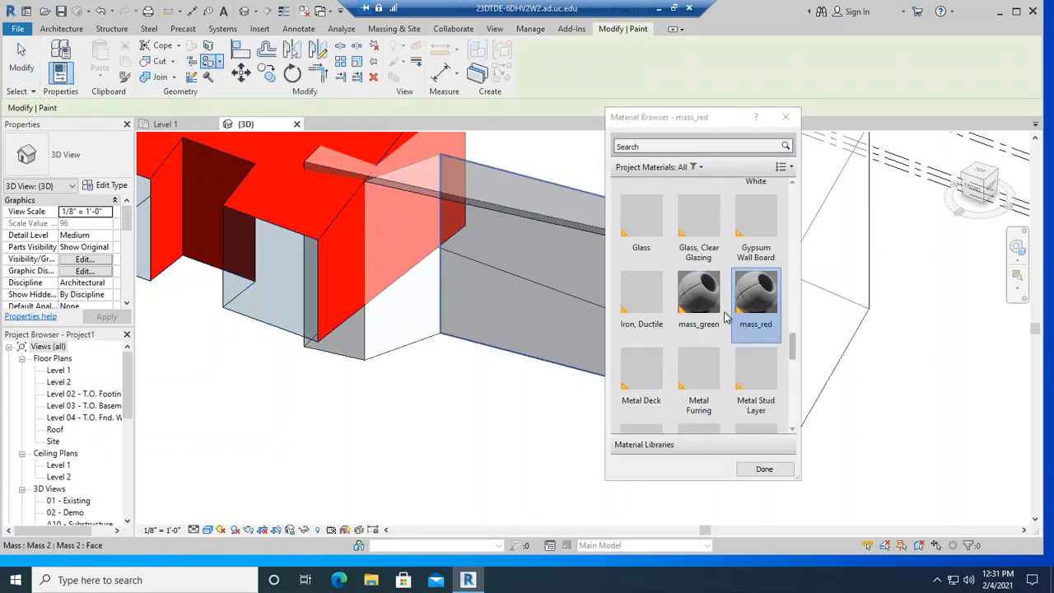
pyautogui.click(690, 324)
pyautogui.scroll(2, 714, 208)
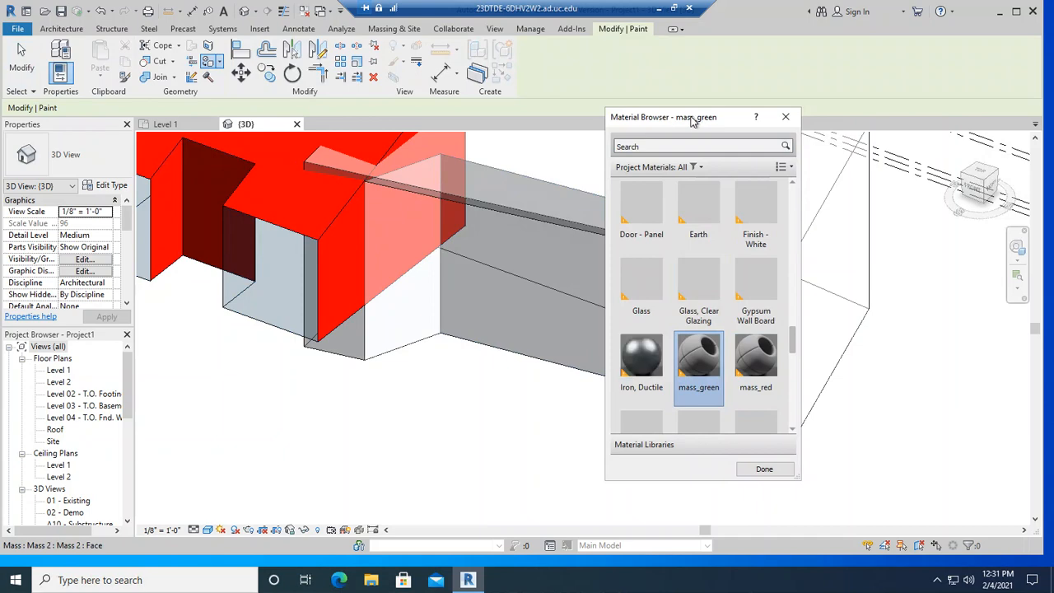
pyautogui.moveTo(698, 119)
pyautogui.mouseDown()
pyautogui.moveTo(372, 183)
pyautogui.moveTo(253, 175)
pyautogui.mouseUp()
pyautogui.click(668, 334)
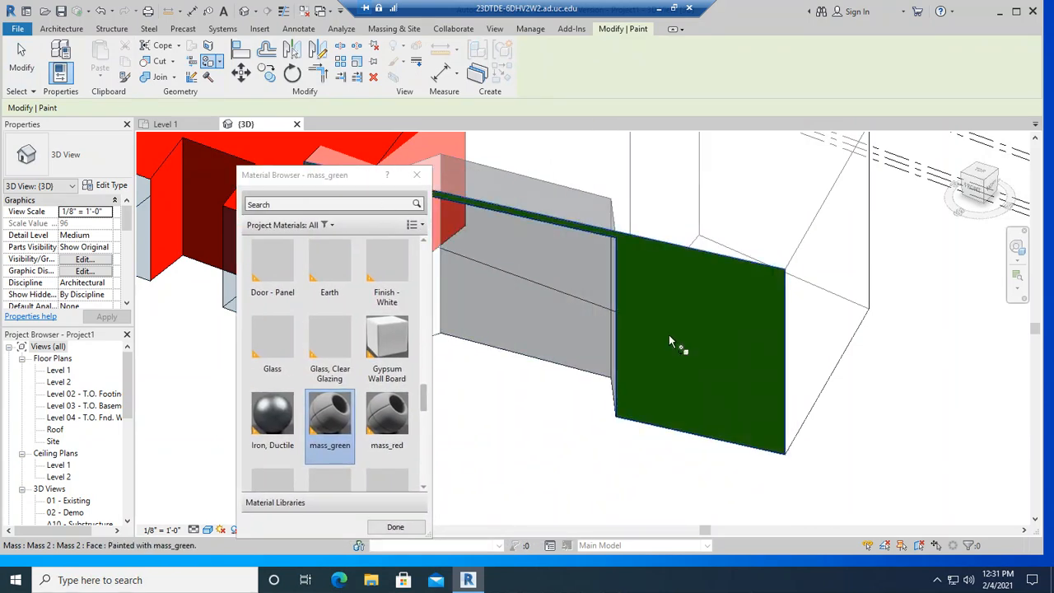
pyautogui.click(756, 193)
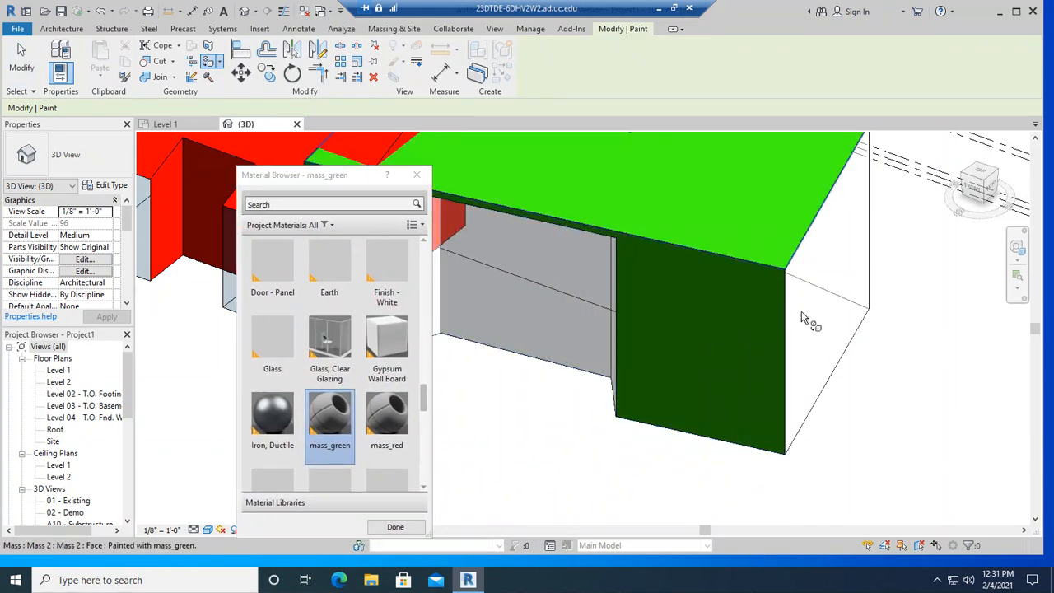
# Paint the mass's outer side face, the inner side face by the red mass and the rear face with mass_green, and end Paint
pyautogui.scroll(-3, 706, 334)
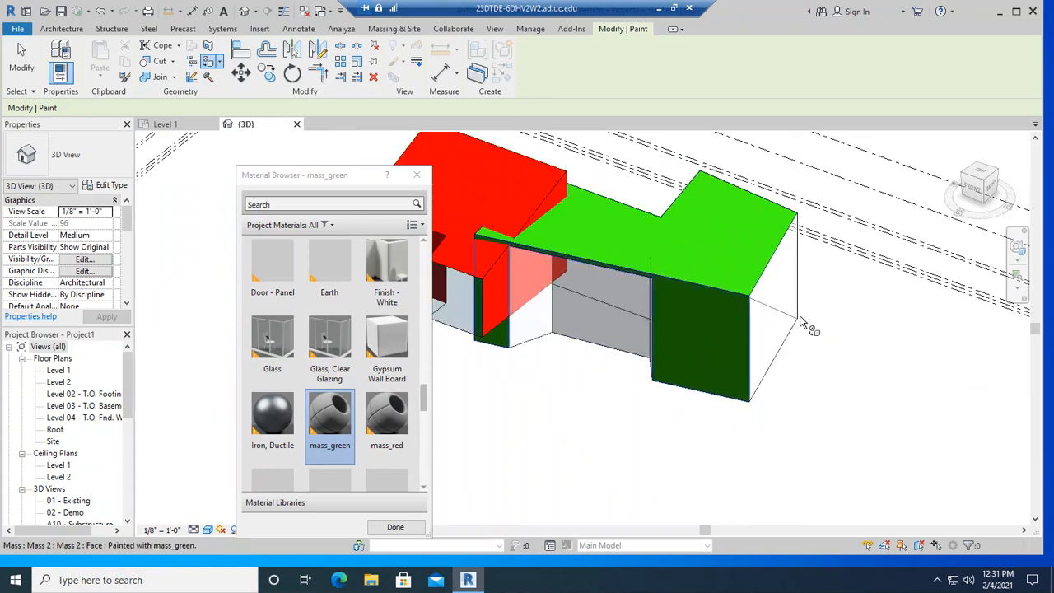
pyautogui.click(789, 292)
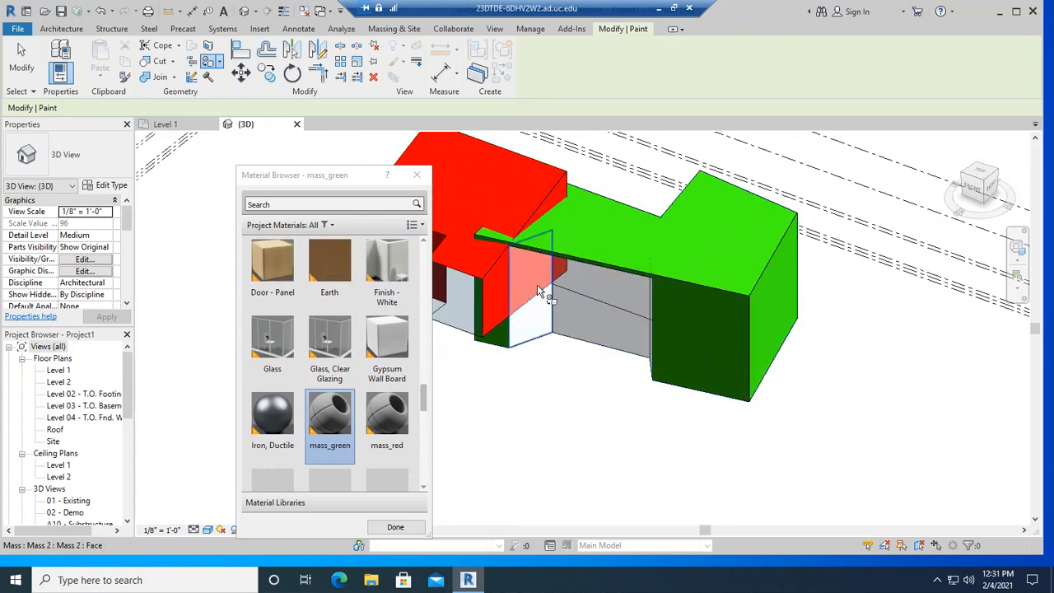
pyautogui.click(537, 284)
pyautogui.keyDown('shift'); pyautogui.moveTo(733, 371); pyautogui.dragTo(527, 375, button='middle'); pyautogui.keyUp('shift')
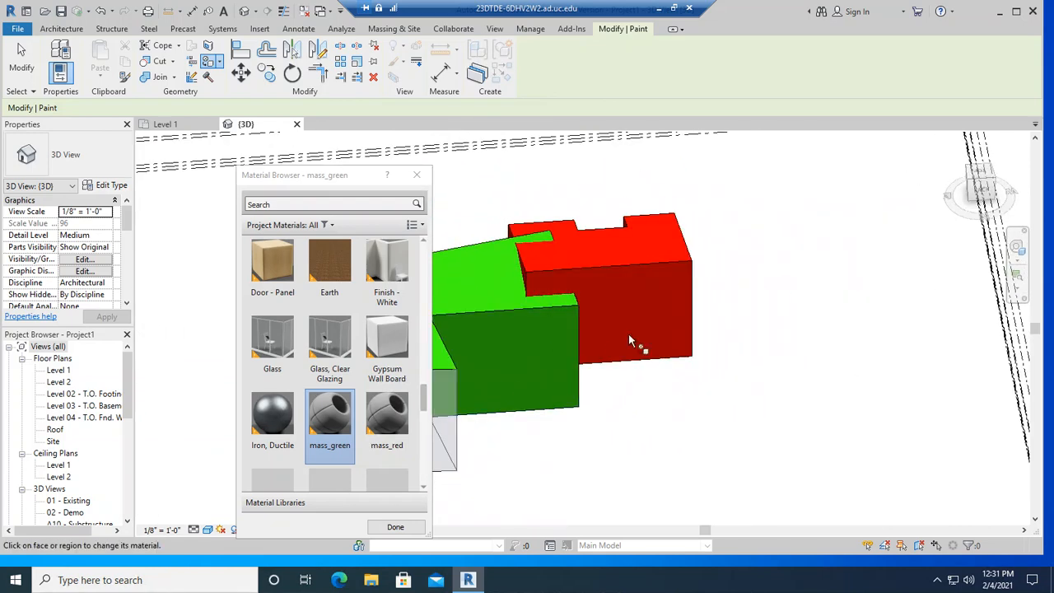
pyautogui.click(483, 401)
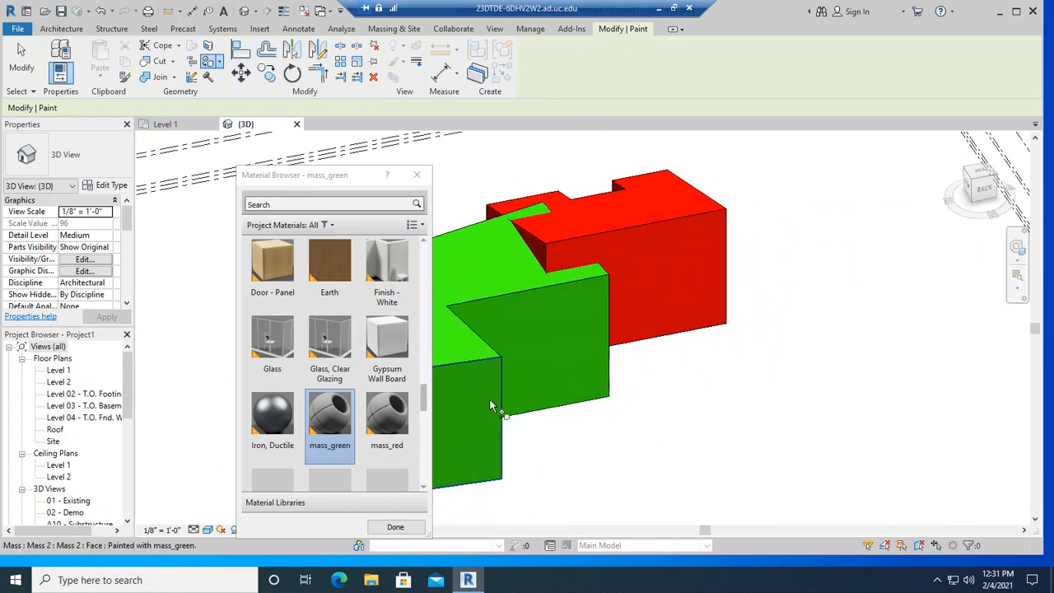
pyautogui.keyDown('shift'); pyautogui.moveTo(669, 380); pyautogui.dragTo(851, 393, button='middle'); pyautogui.keyUp('shift')
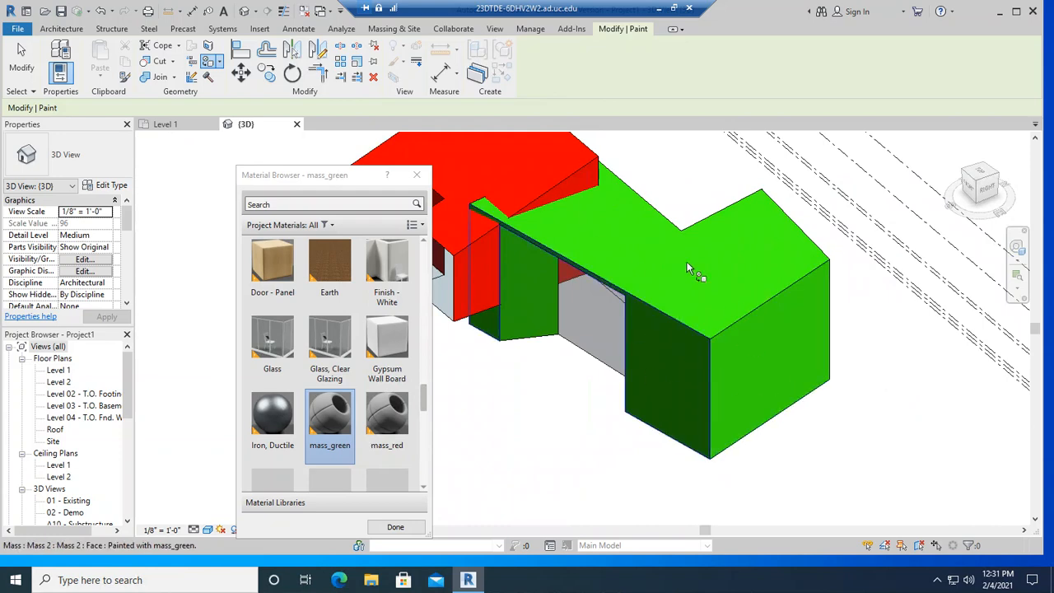
pyautogui.click(416, 175)
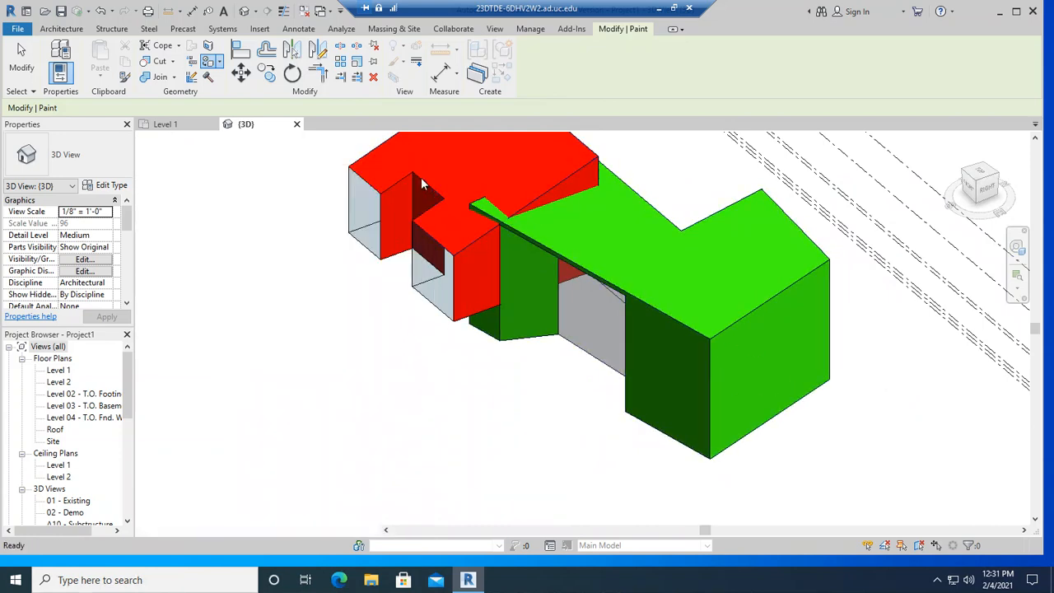
# Inspect the red and green masses together and bring the 3D model to its right-side view
pyautogui.scroll(-5, 486, 362)
pyautogui.scroll(5, 494, 350)
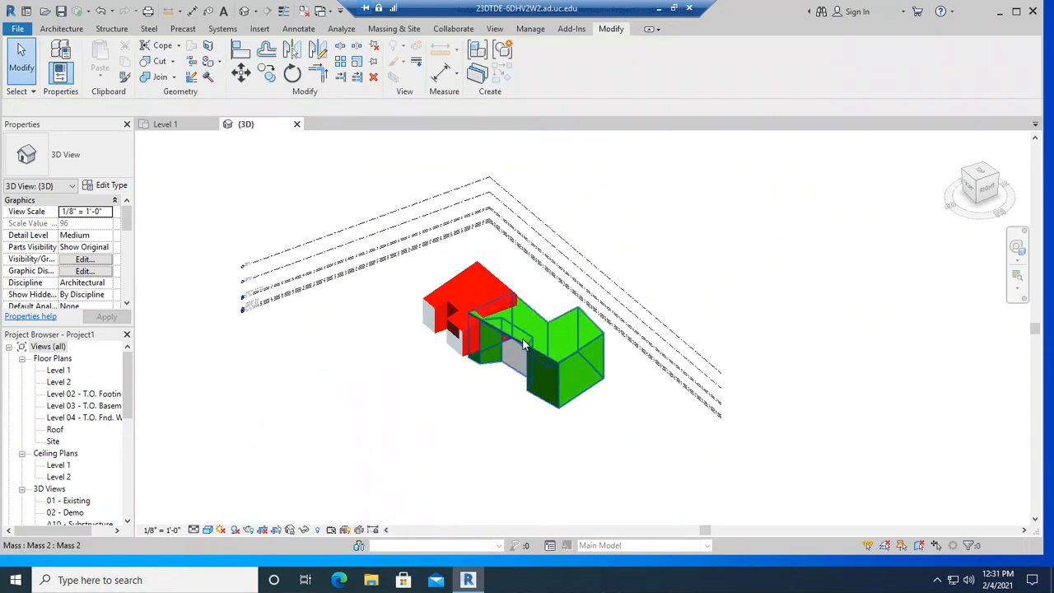
pyautogui.keyDown('shift'); pyautogui.moveTo(434, 384); pyautogui.dragTo(560, 318, button='middle'); pyautogui.keyUp('shift')
pyautogui.scroll(4, 437, 395)
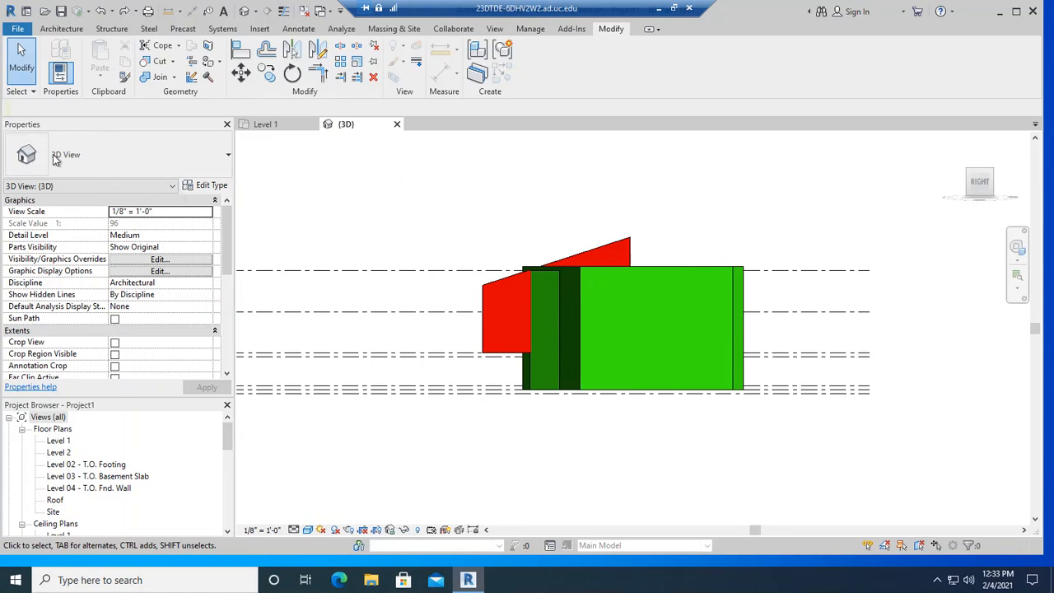
pyautogui.click(238, 74)
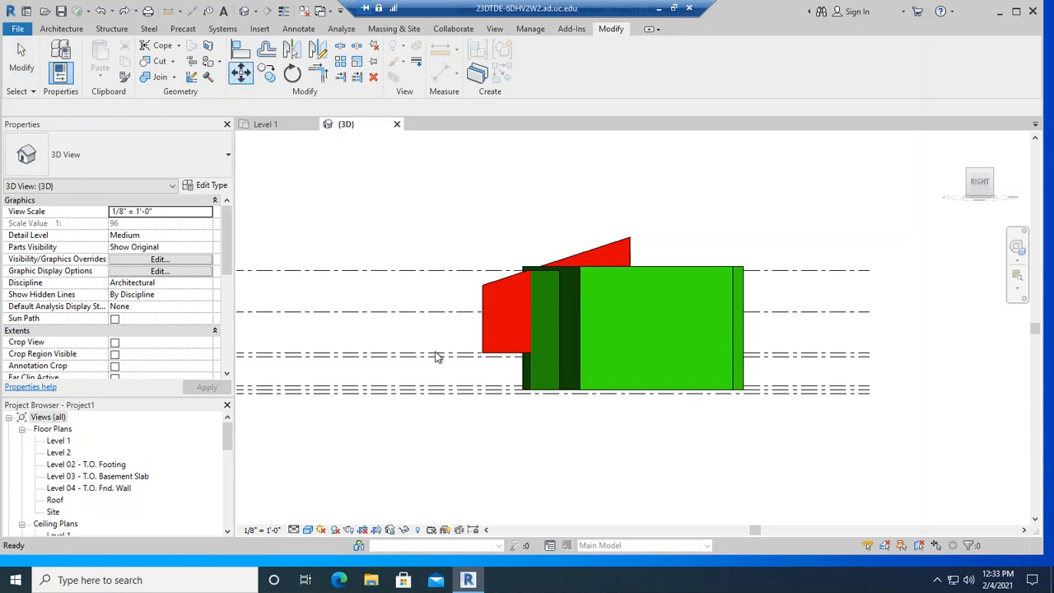
pyautogui.click(528, 394)
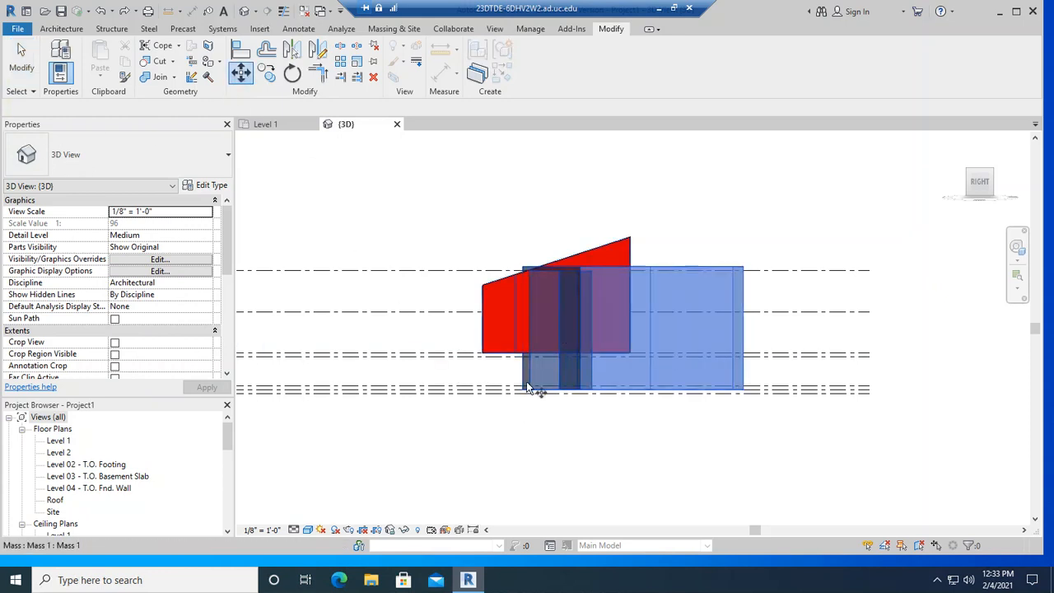
pyautogui.click(240, 76)
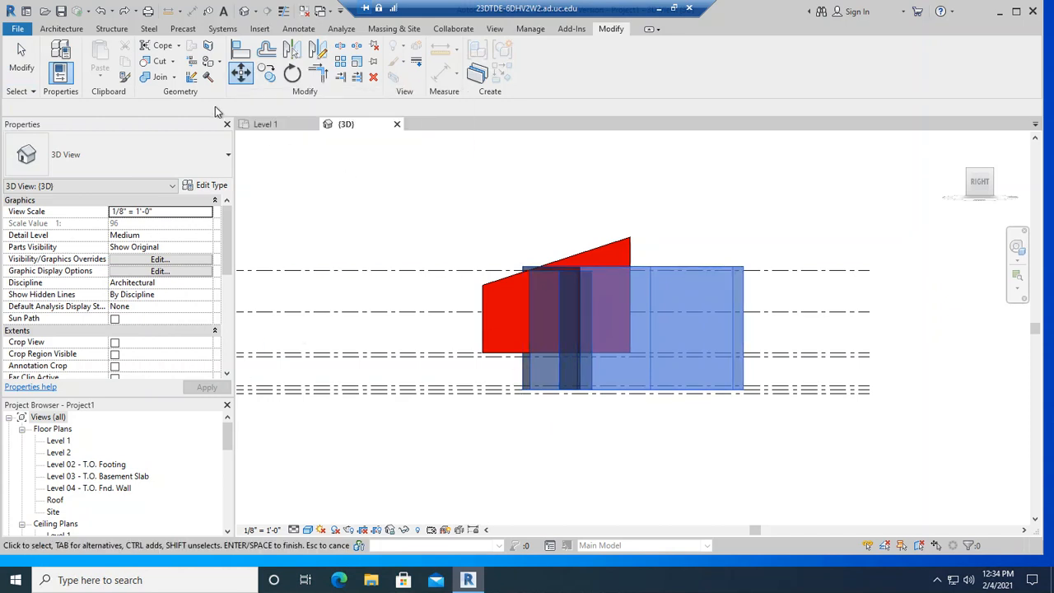
pyautogui.press('Escape')
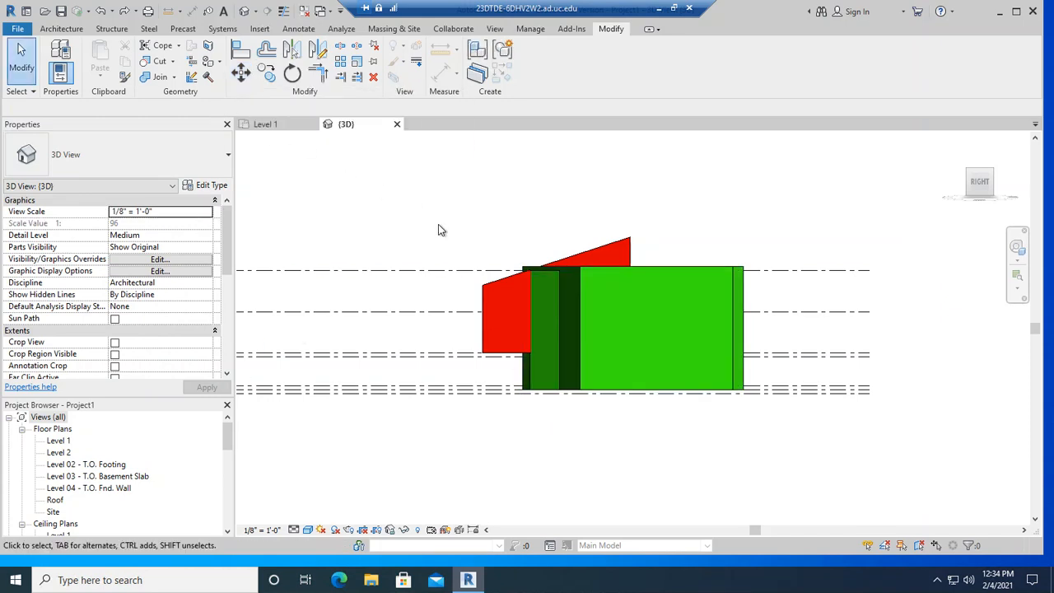
# Move the green mass from its lower front corner to the red mass's lower rear corner, and clear the selection
pyautogui.click(681, 272)
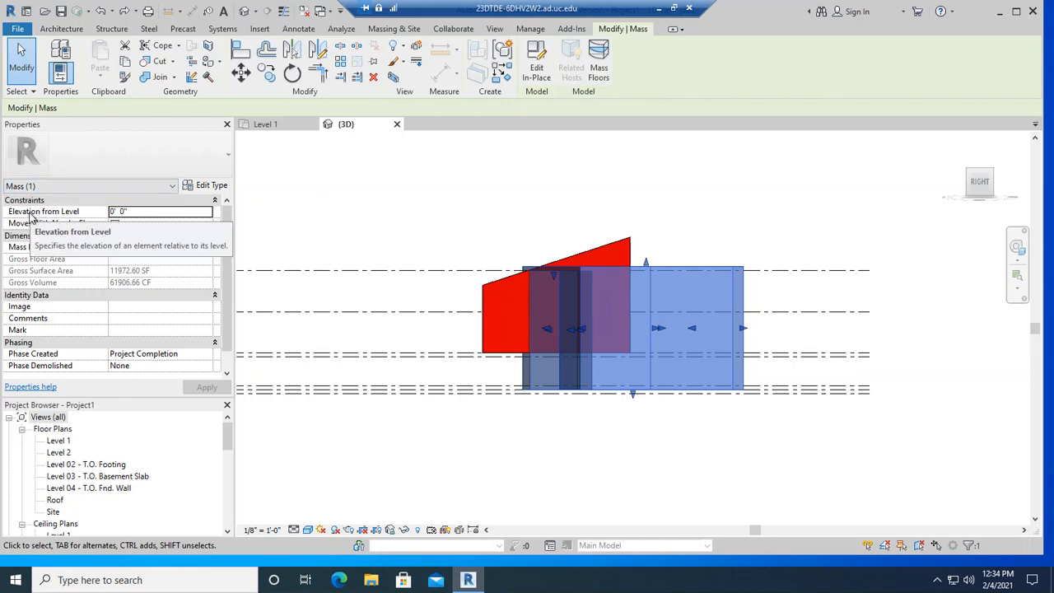
pyautogui.click(240, 74)
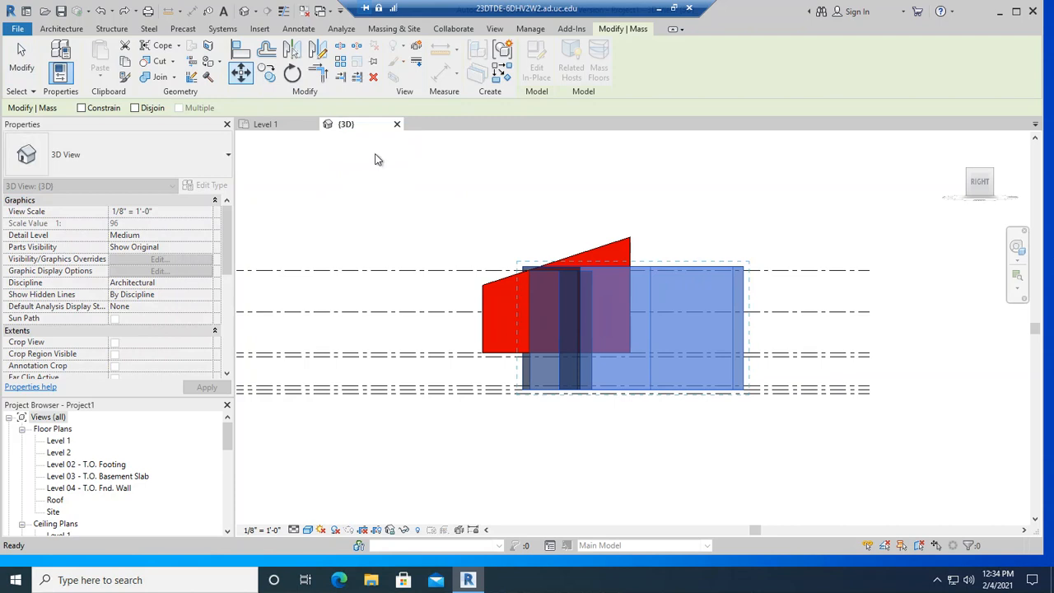
pyautogui.click(522, 391)
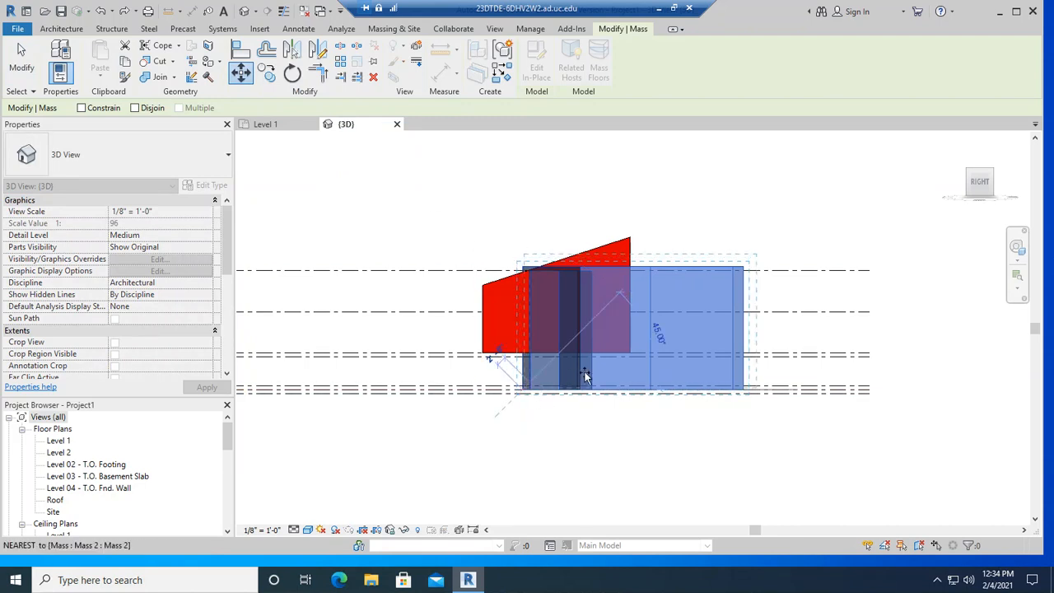
pyautogui.click(631, 354)
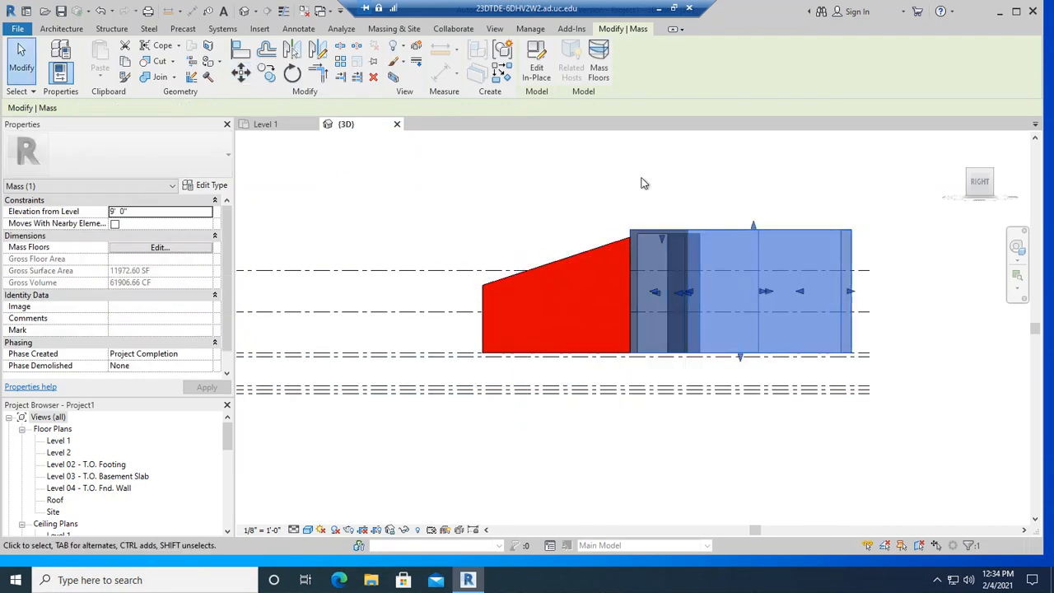
pyautogui.click(617, 186)
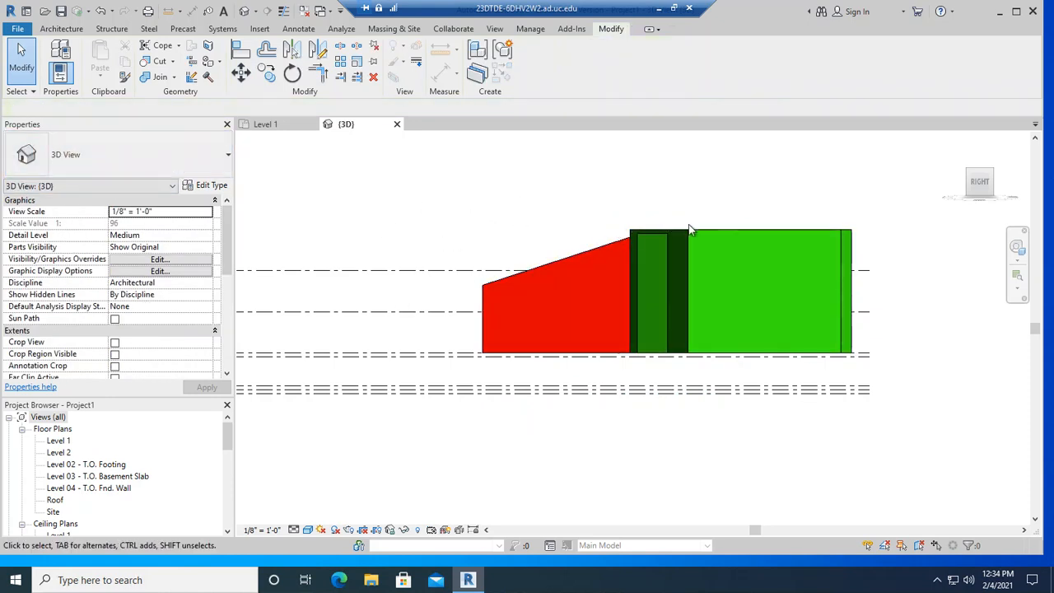
pyautogui.click(714, 233)
pyautogui.click(571, 217)
pyautogui.click(759, 237)
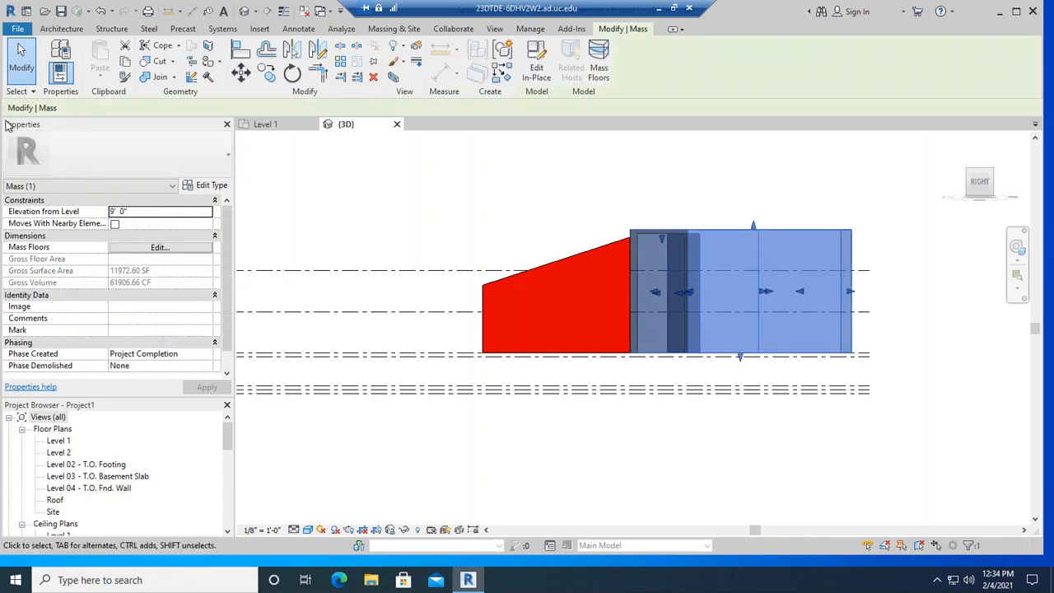
pyautogui.click(516, 214)
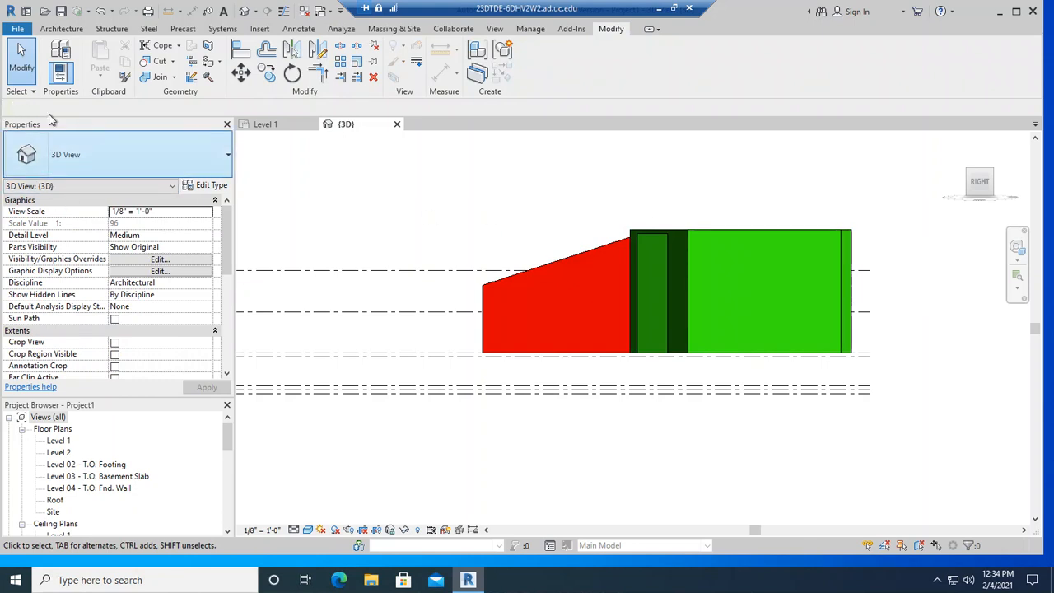
pyautogui.click(240, 73)
pyautogui.click(489, 352)
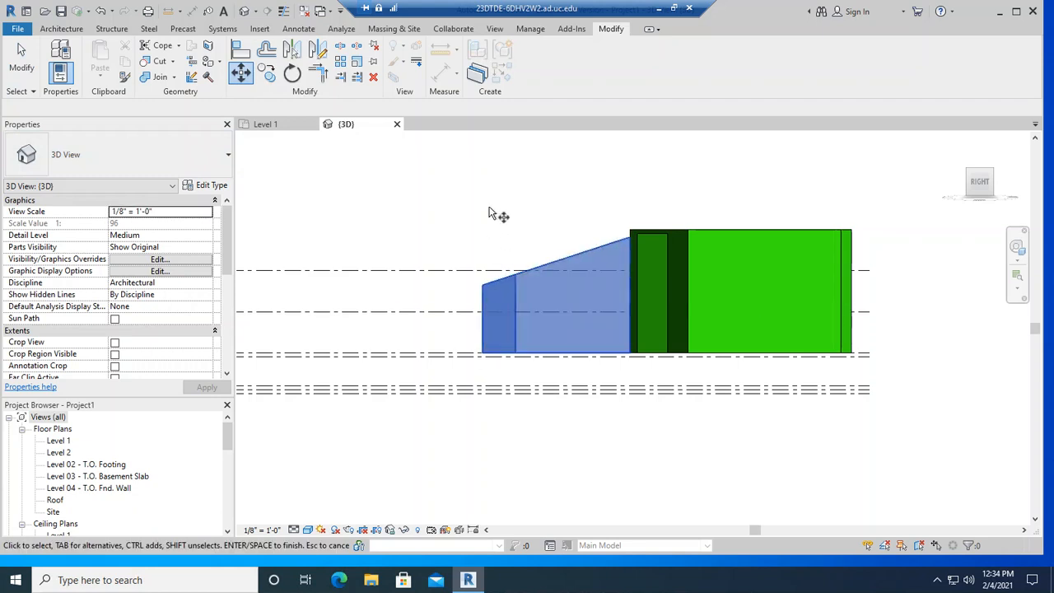
pyautogui.click(489, 214)
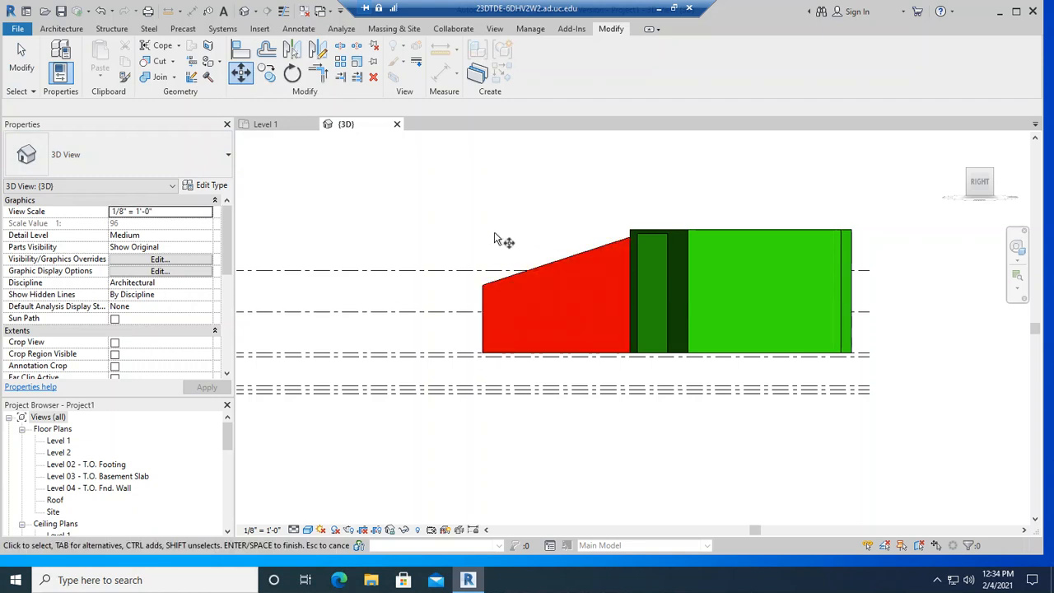
pyautogui.press('Escape')
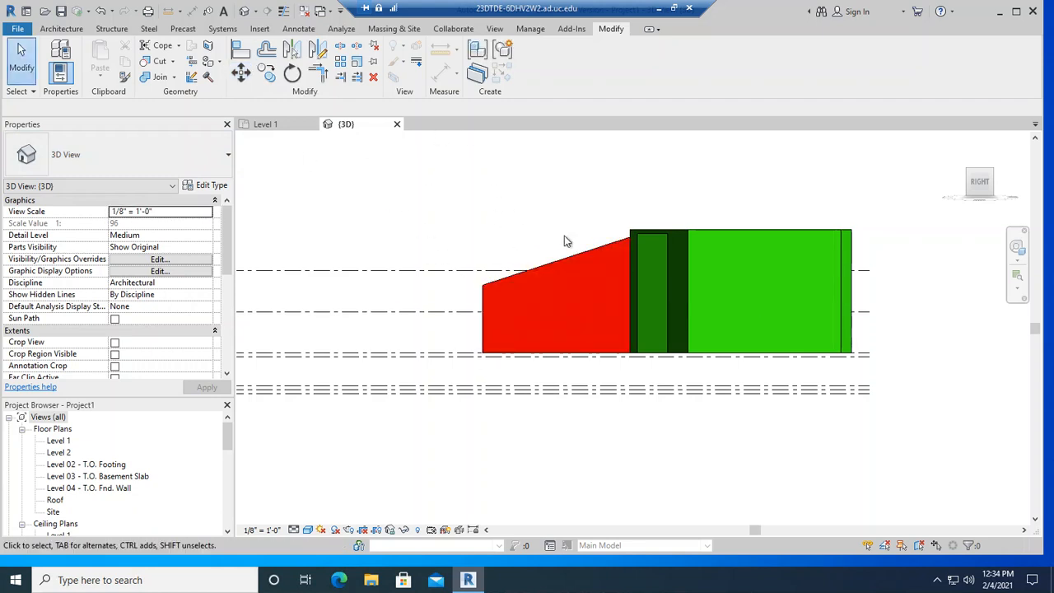
# Return to the isometric view and narrow the green mass's front recess by shifting its inner side face with the shape handle
pyautogui.click(955, 144)
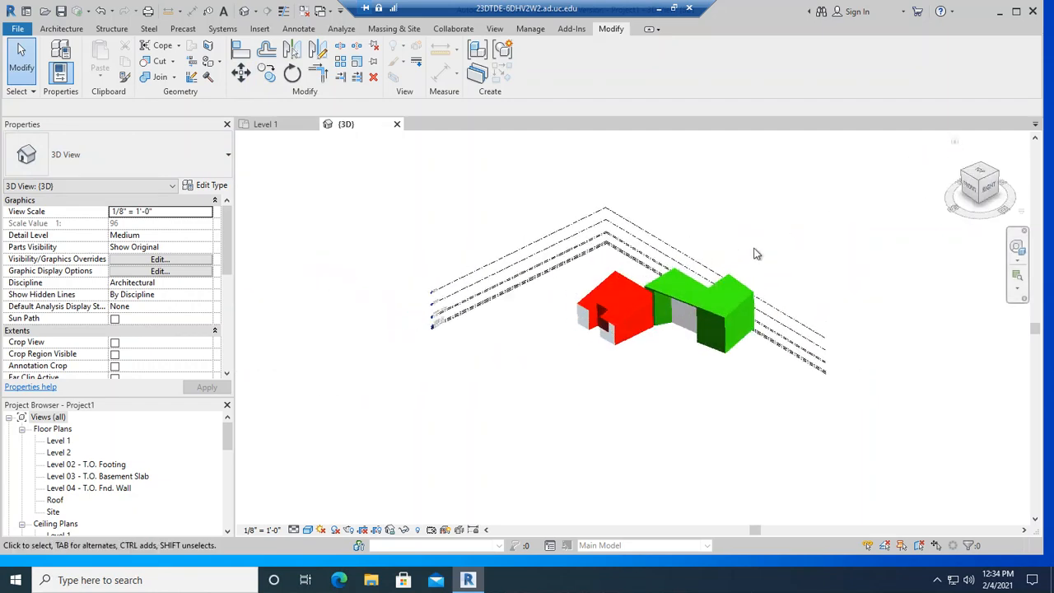
pyautogui.scroll(5, 663, 334)
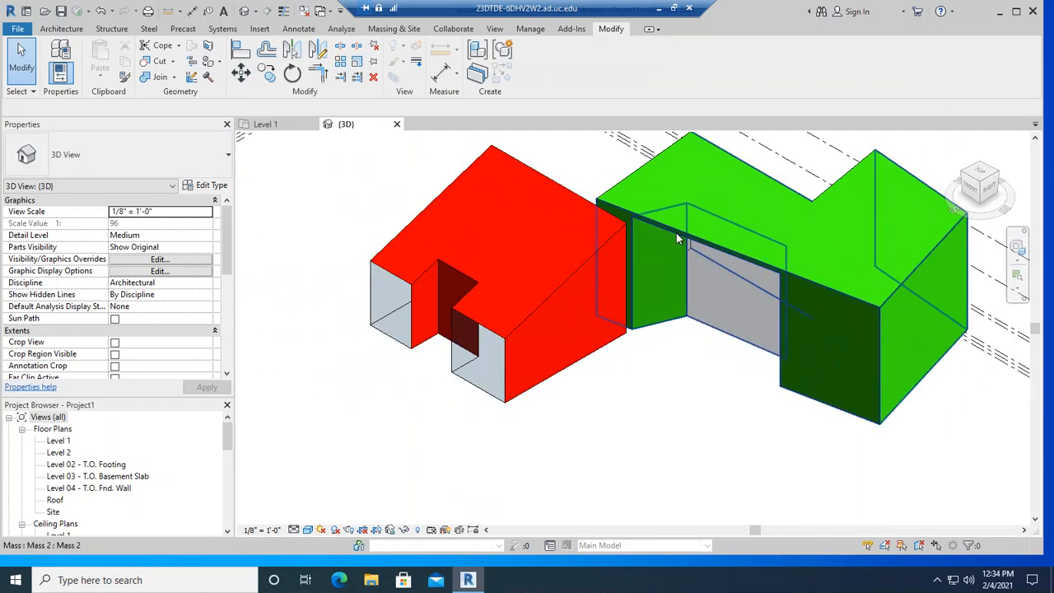
pyautogui.click(673, 232)
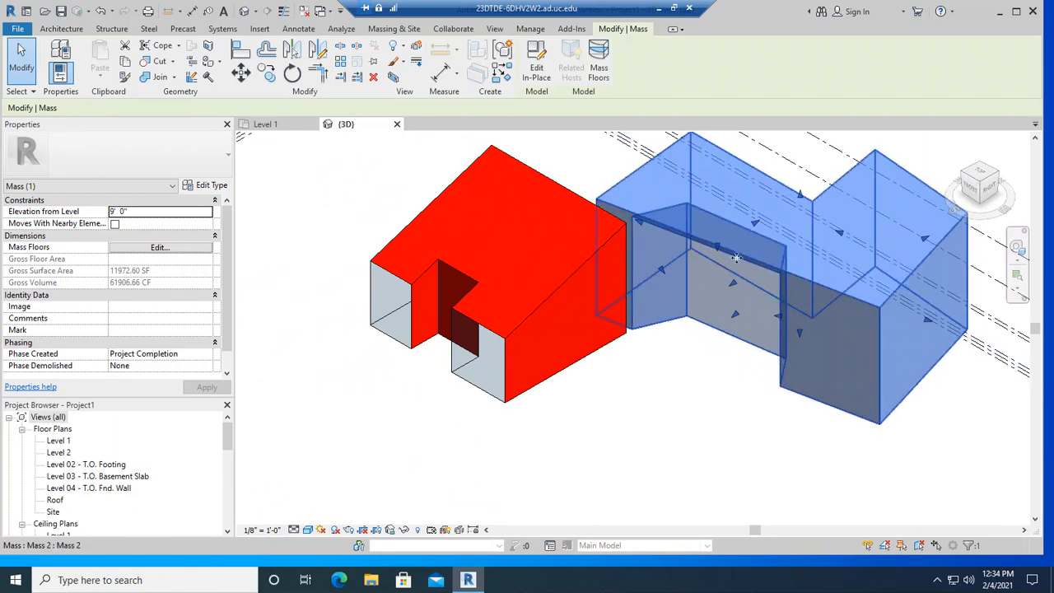
pyautogui.moveTo(664, 266); pyautogui.dragTo(683, 284)
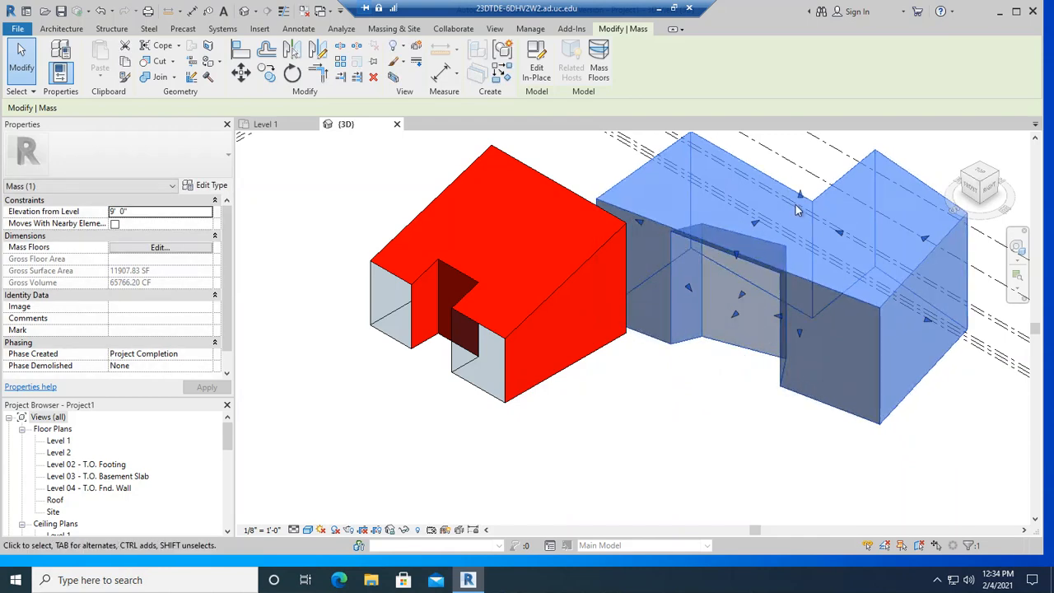
# Raise the green mass's top face, extend its outer side face outward, and clear the selection
pyautogui.moveTo(803, 188); pyautogui.dragTo(800, 172)
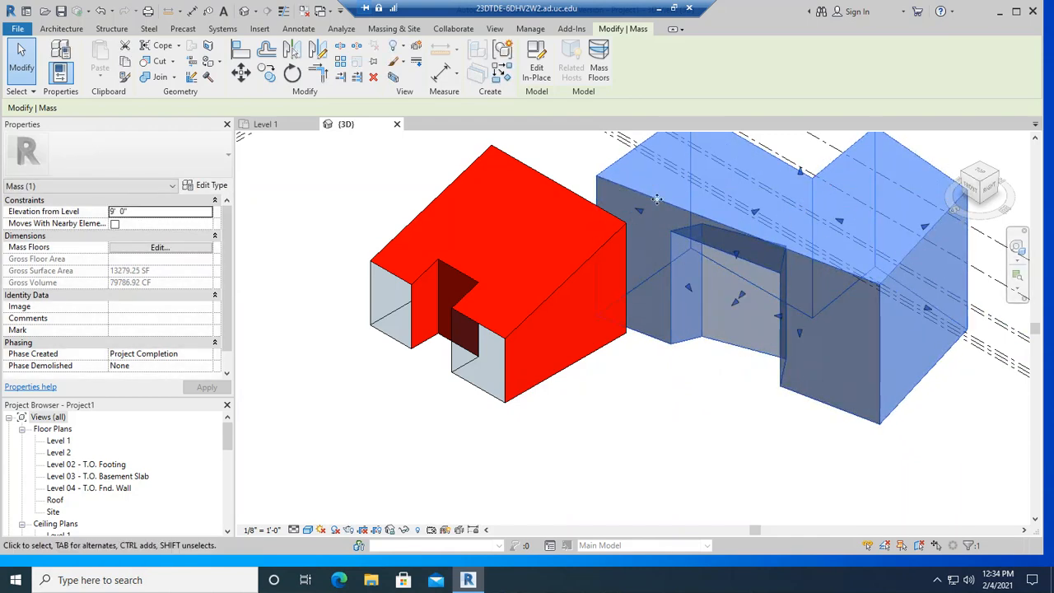
pyautogui.moveTo(928, 314); pyautogui.dragTo(947, 322)
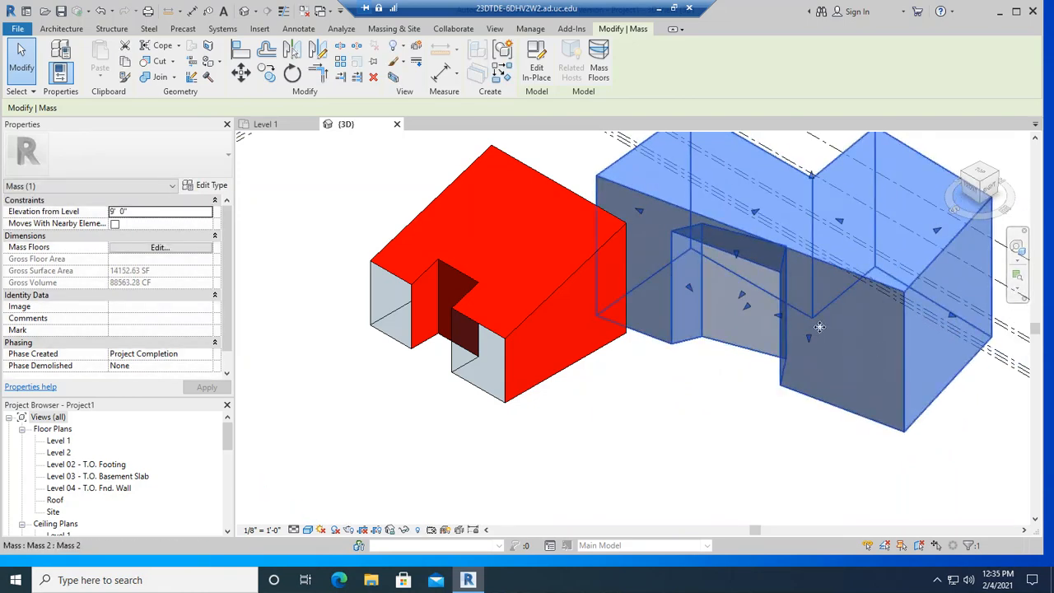
pyautogui.moveTo(812, 367); pyautogui.dragTo(810, 377)
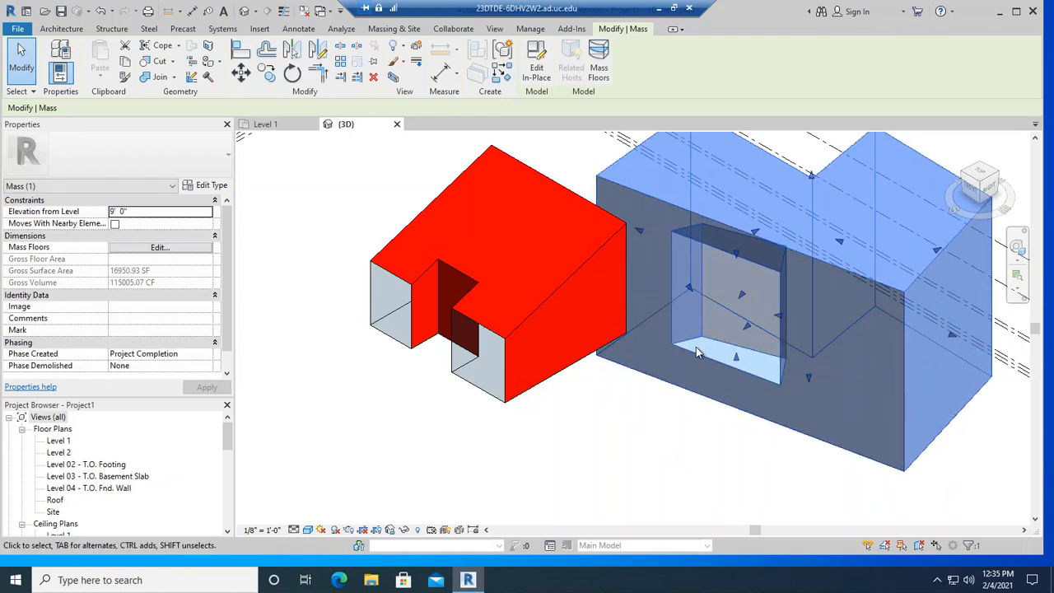
pyautogui.press('Escape')
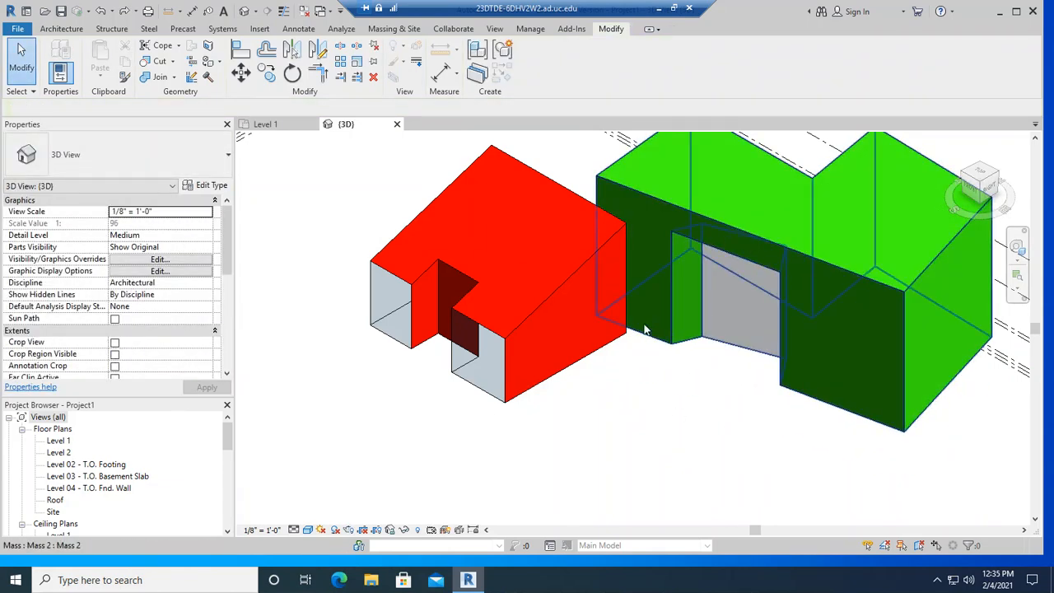
# Move the green mass from the lower corner of its recess forward to a free point away from the red mass, and deselect it
pyautogui.click(632, 197)
pyautogui.click(240, 72)
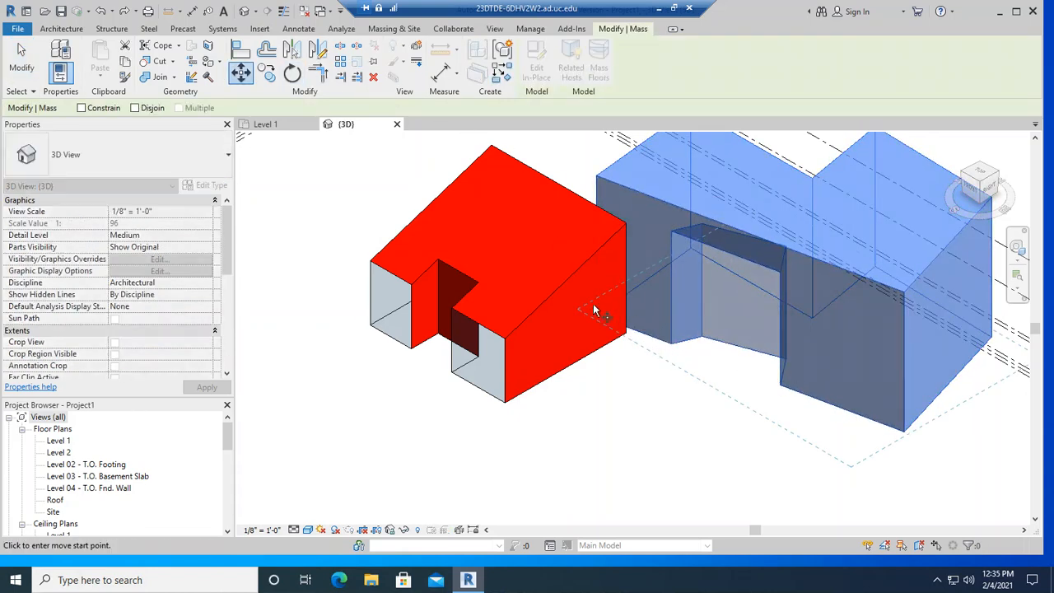
pyautogui.click(780, 385)
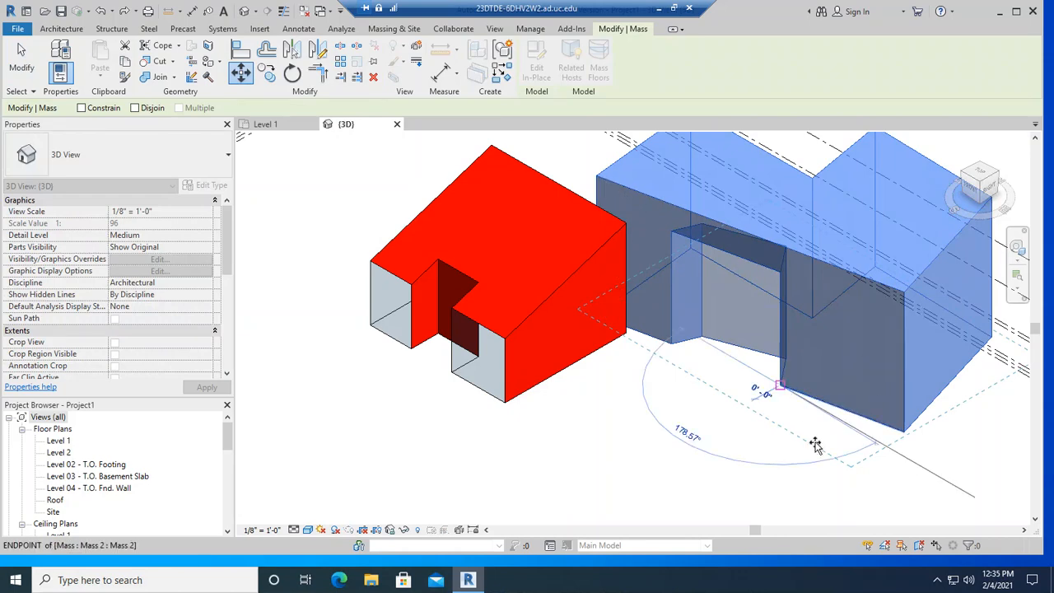
pyautogui.click(822, 487)
pyautogui.click(531, 411)
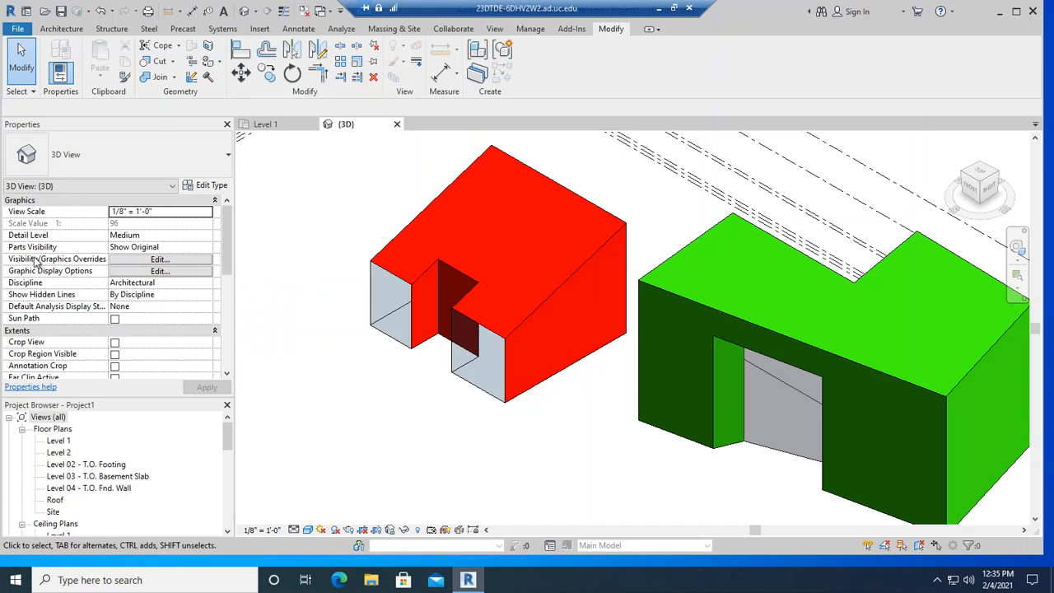
# Turn on the Mass category in the 3D view's Visibility/Graphic Overrides and expand its subcategories
pyautogui.click(157, 260)
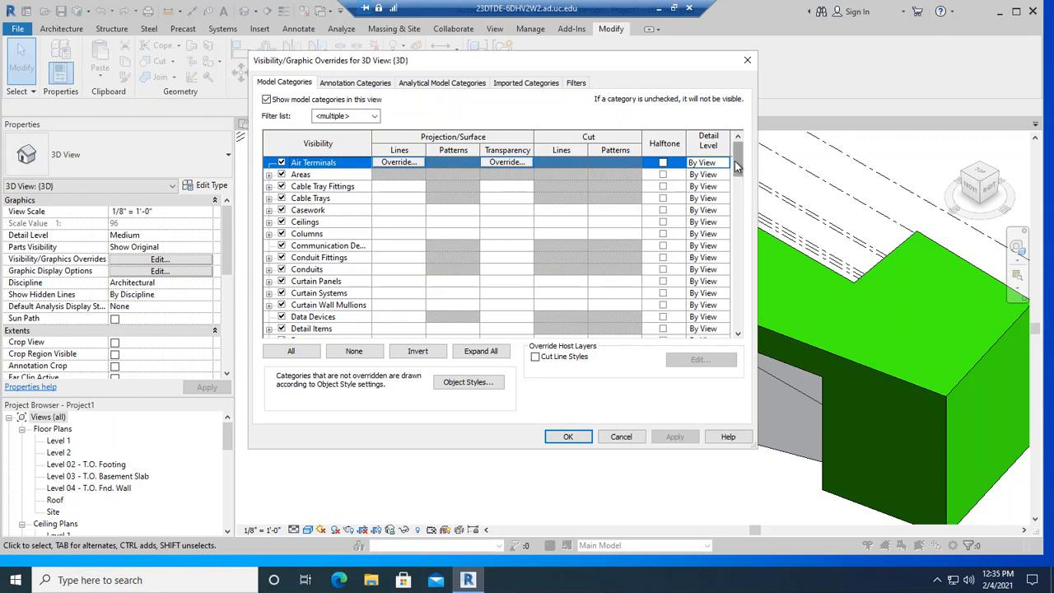
pyautogui.moveTo(738, 160); pyautogui.dragTo(739, 233)
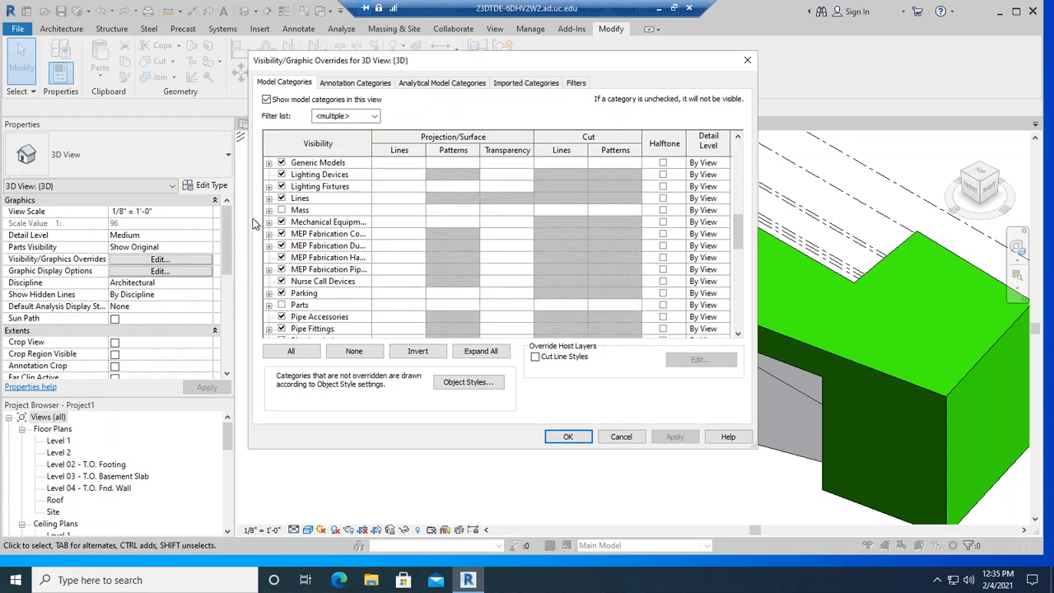
pyautogui.click(282, 210)
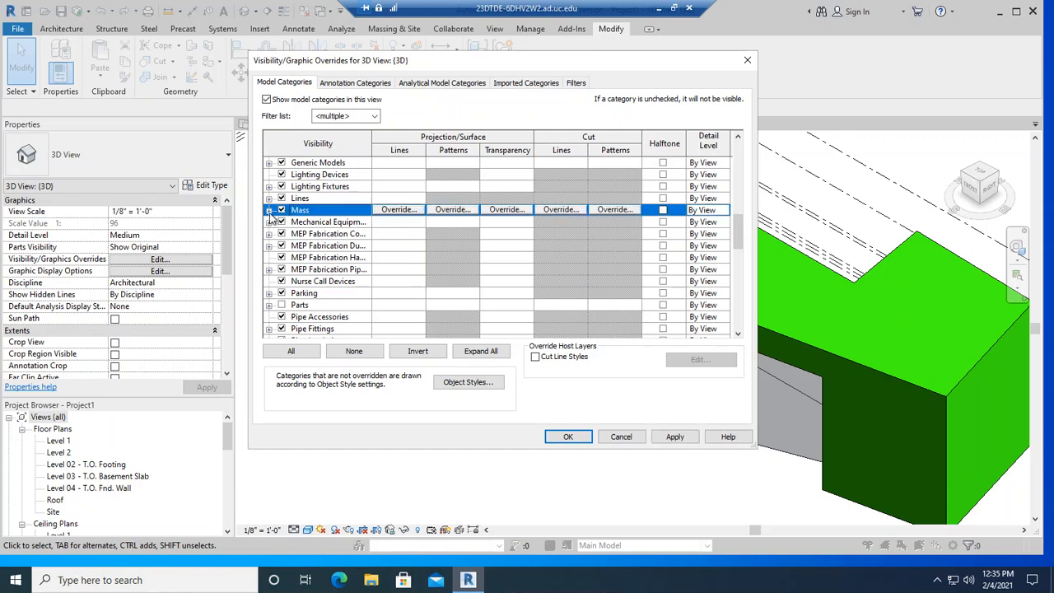
pyautogui.click(269, 211)
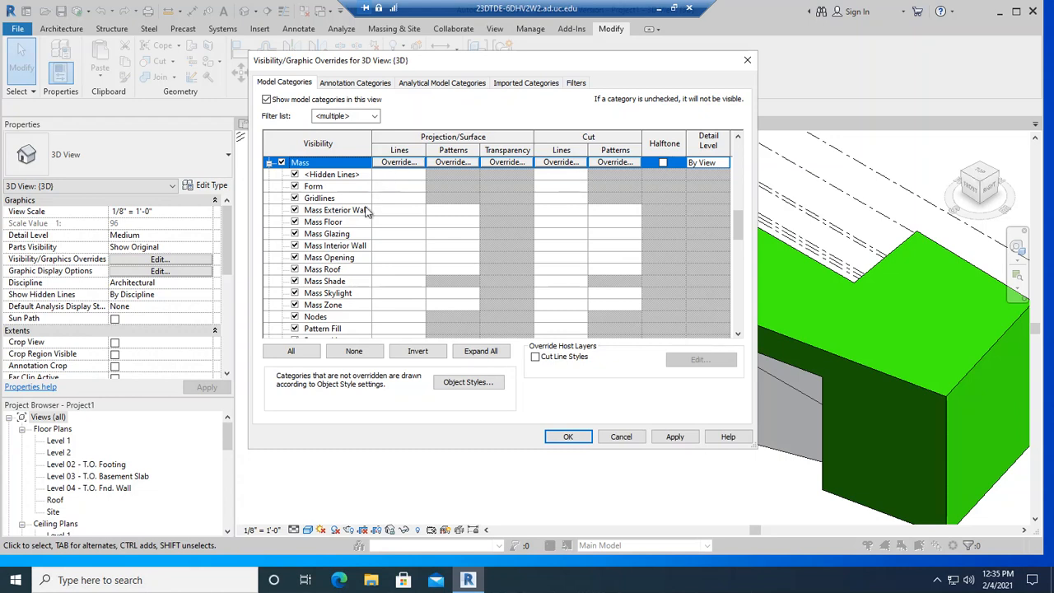
pyautogui.scroll(2, 449, 218)
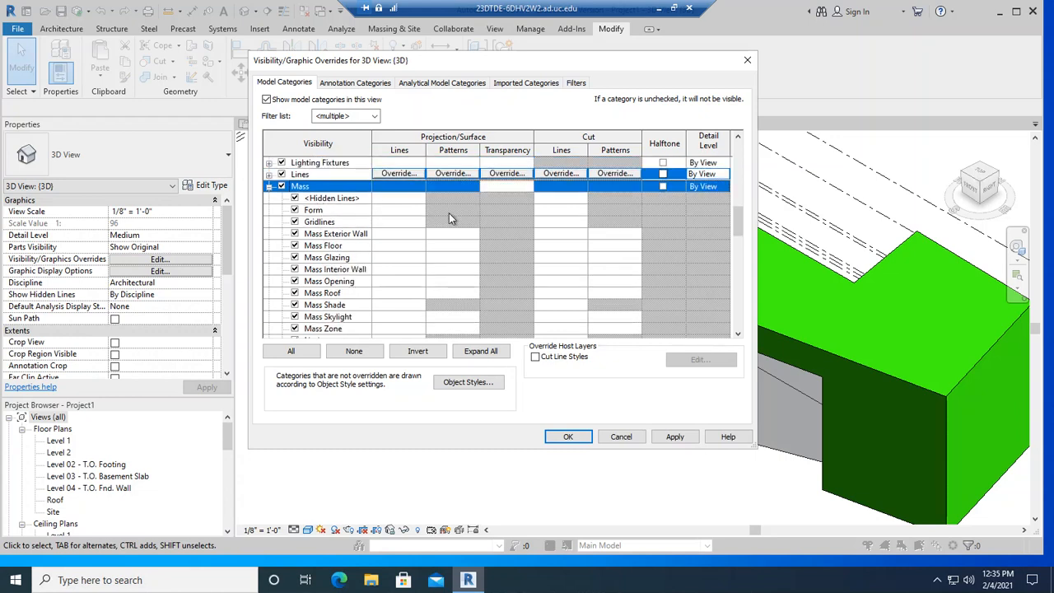
pyautogui.click(663, 187)
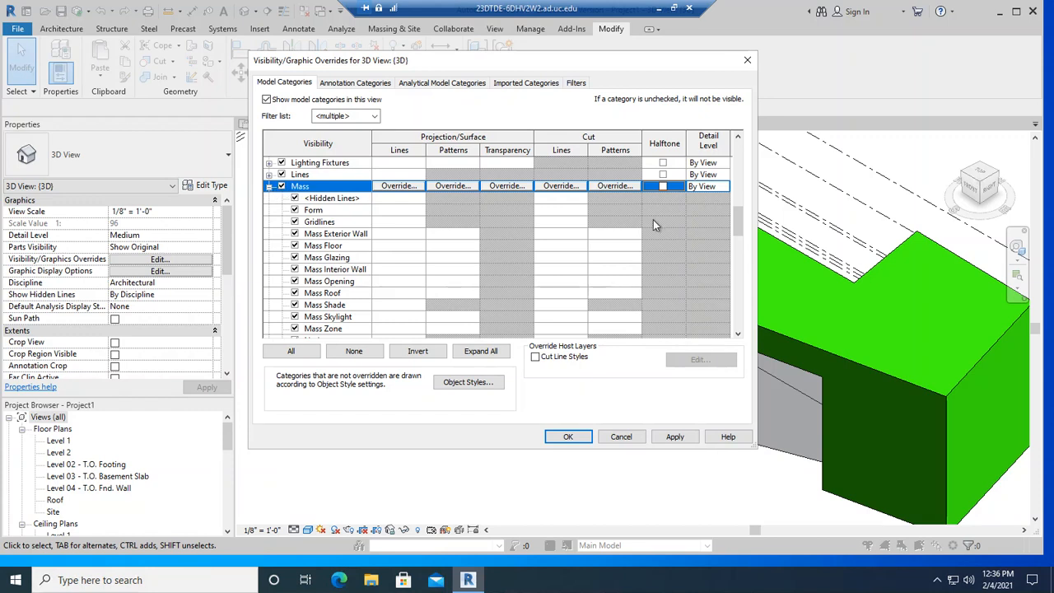
# Turn off the Mass category in the visibility overrides, apply the change and close the dialog
pyautogui.click(282, 187)
pyautogui.click(672, 437)
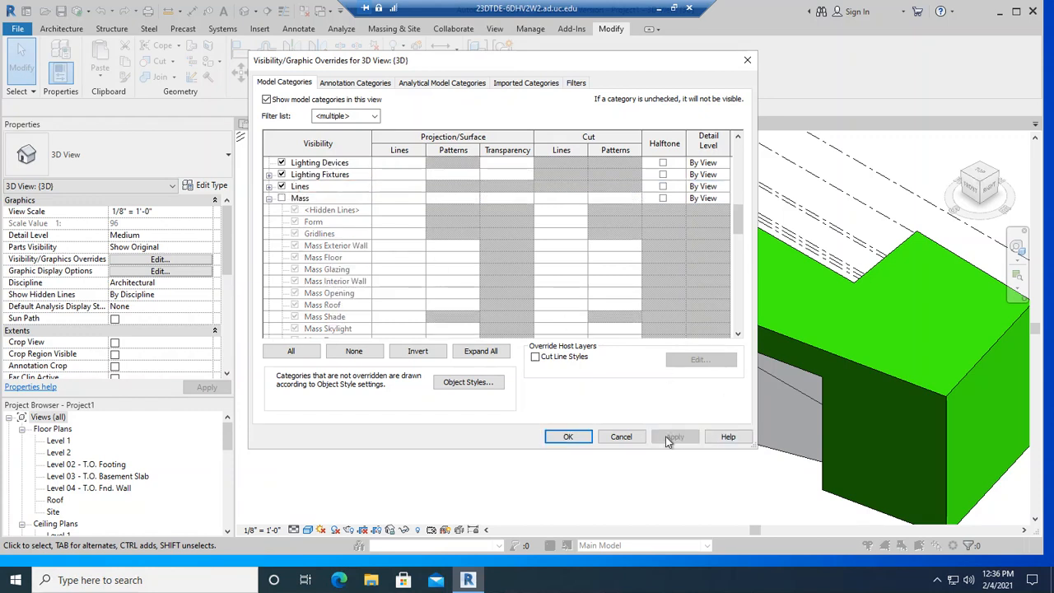
pyautogui.click(567, 436)
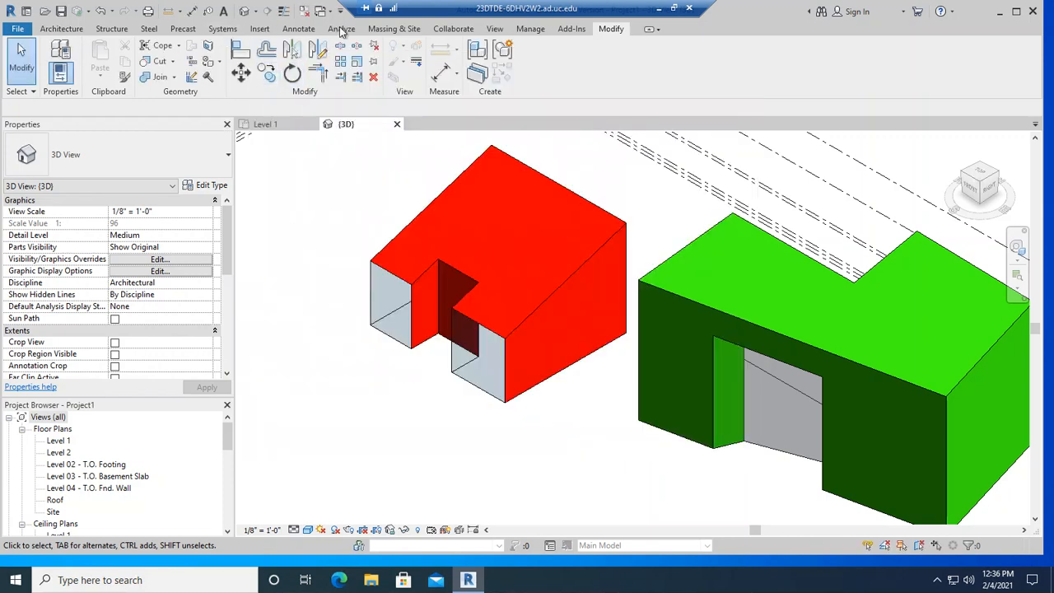
# Switch the mass display to Show Mass by View Settings and back to Show Mass Form and Floors
pyautogui.click(394, 29)
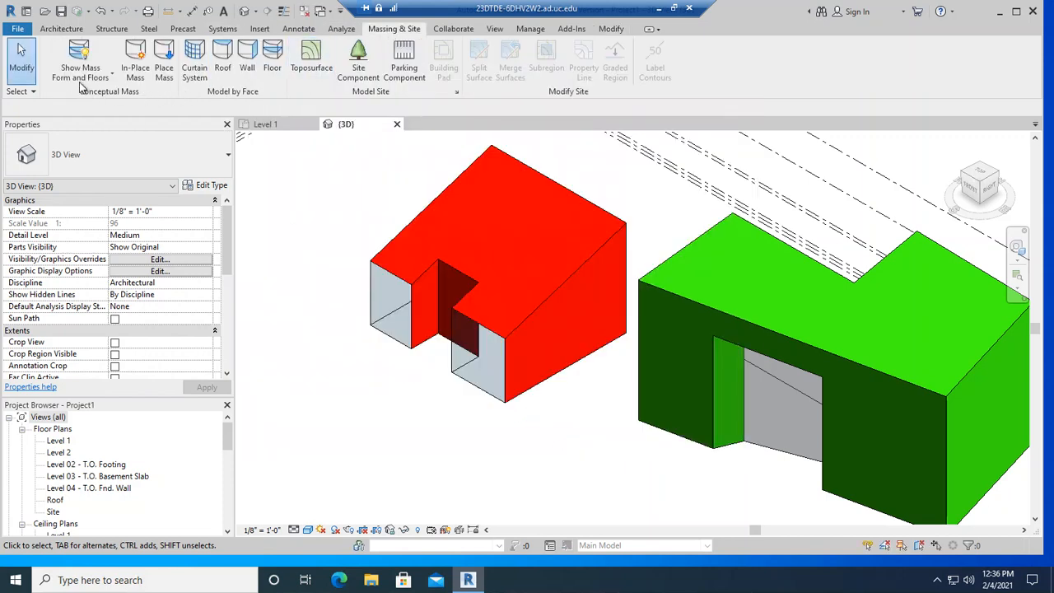
pyautogui.click(81, 52)
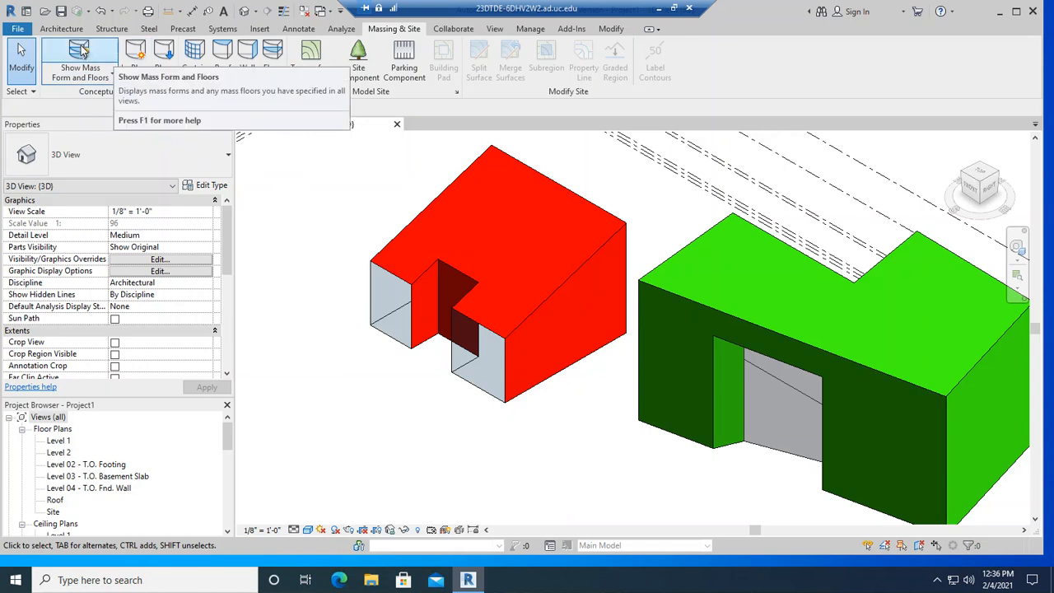
pyautogui.click(81, 53)
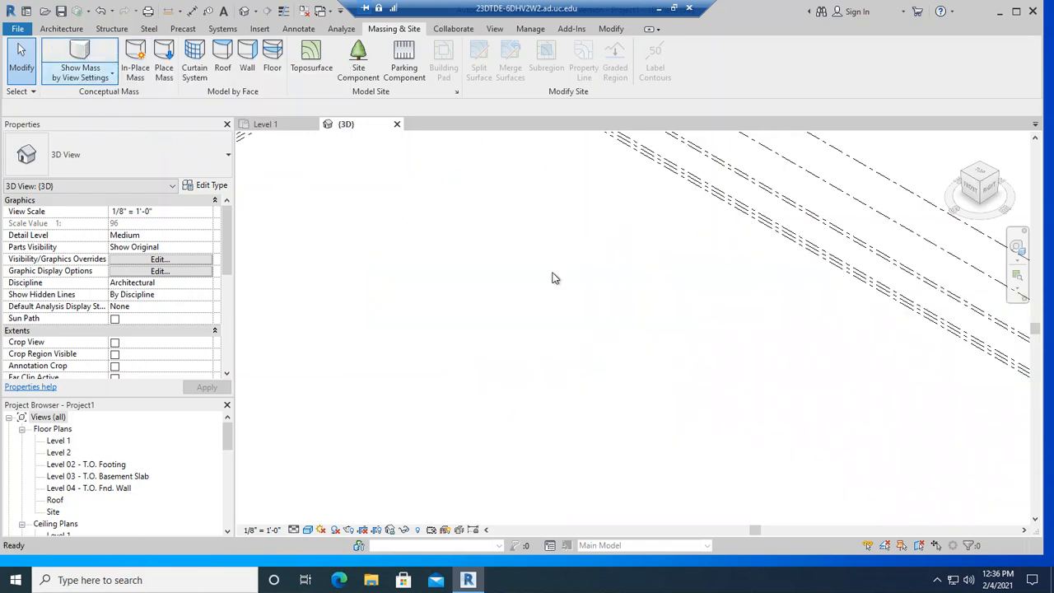
pyautogui.click(80, 53)
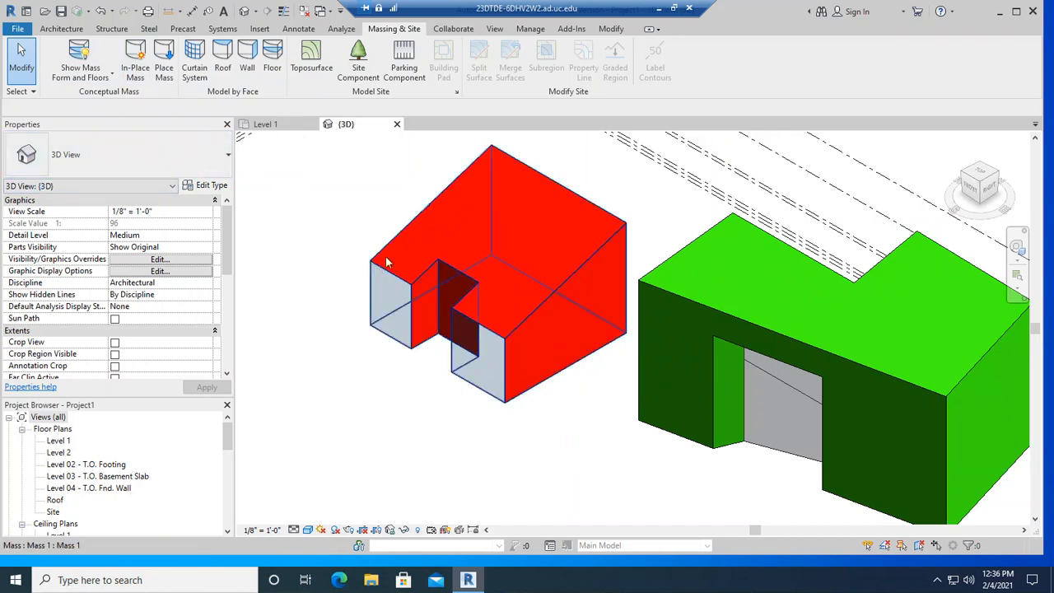
# Look through the model categories in the 3D view's Visibility/Graphic Overrides and close the dialog without changes
pyautogui.press('v')
pyautogui.press('v')
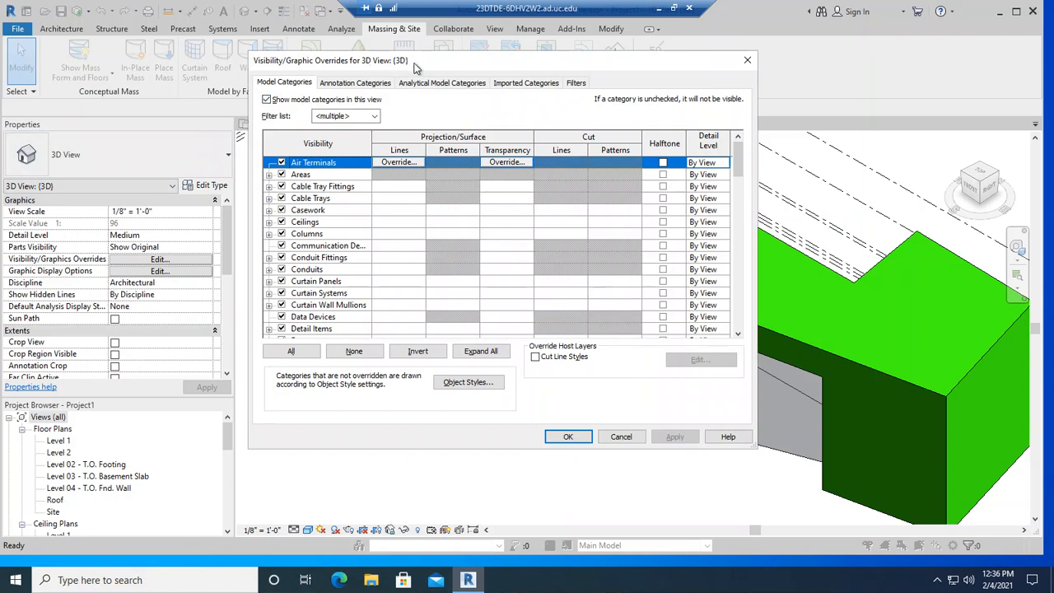
pyautogui.moveTo(415, 68); pyautogui.dragTo(460, 92)
pyautogui.scroll(-3, 367, 290)
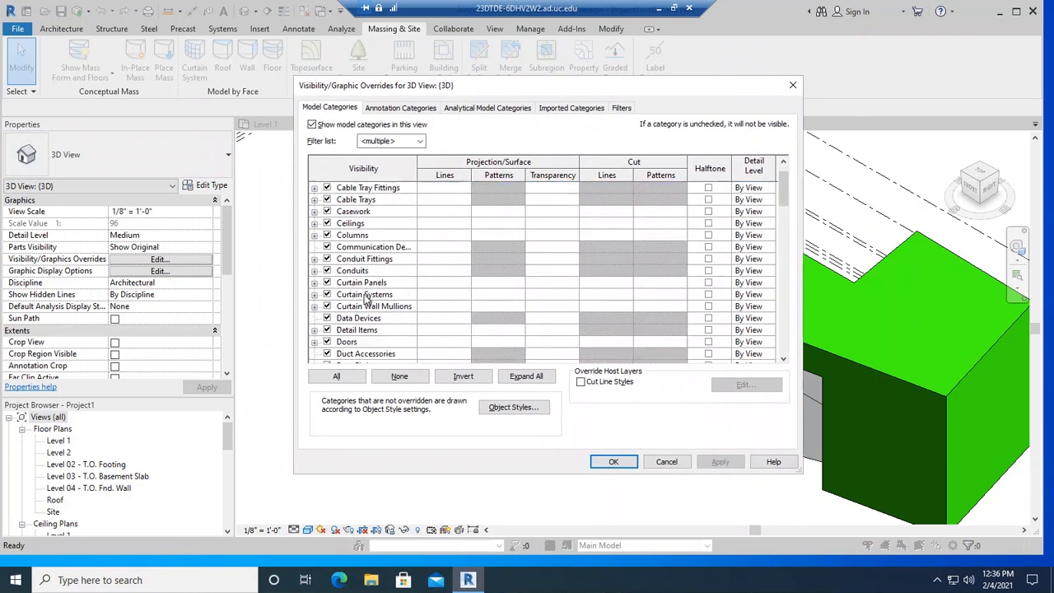
pyautogui.click(793, 86)
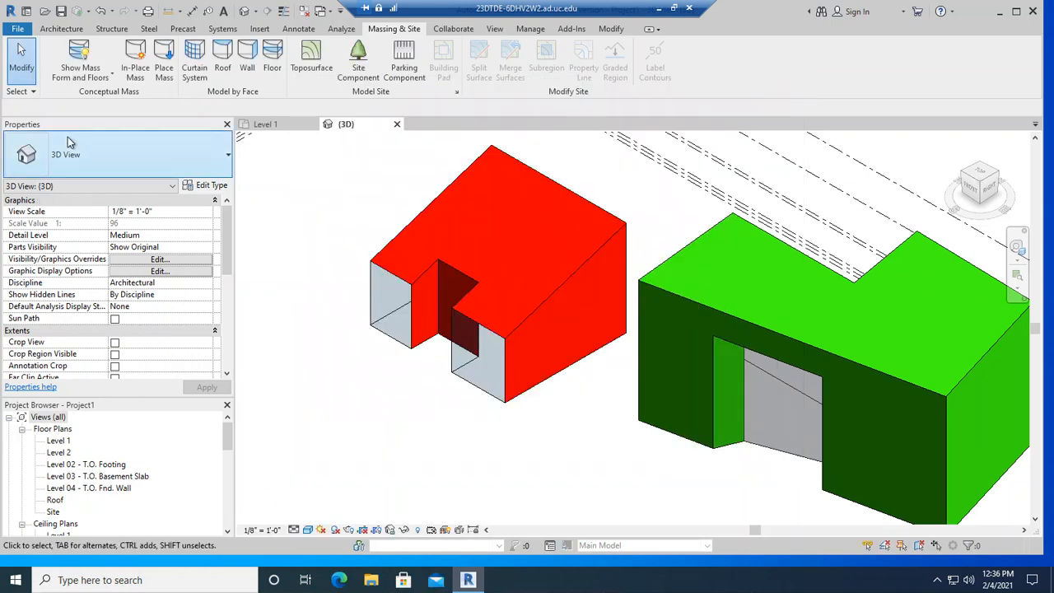
# Enable sketchy lines in the 3D view's Graphic Display Options with jitter 2 and extension 4, and apply them
pyautogui.click(161, 275)
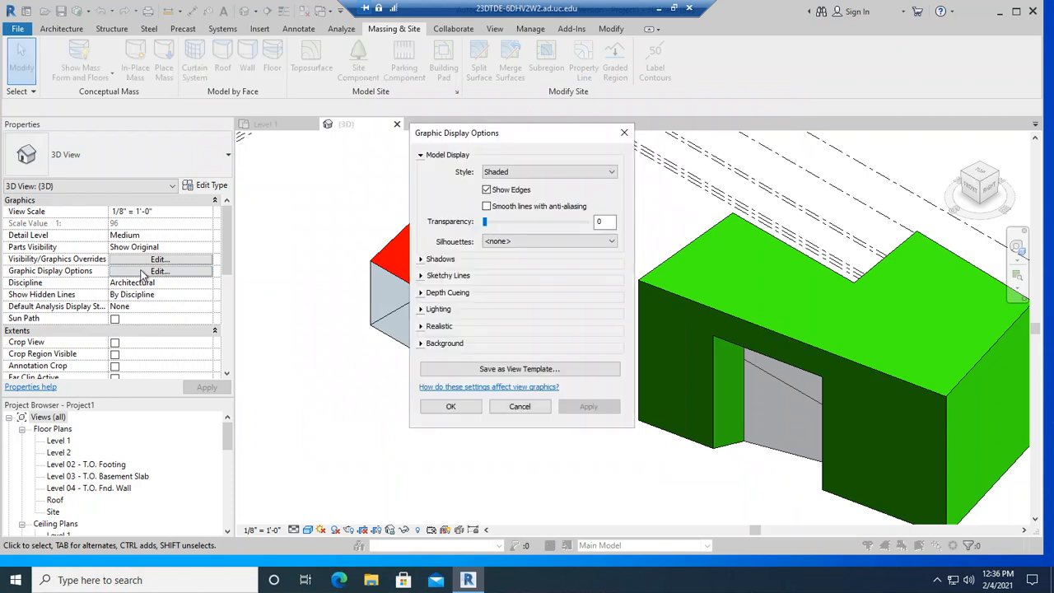
pyautogui.moveTo(518, 131); pyautogui.dragTo(567, 104)
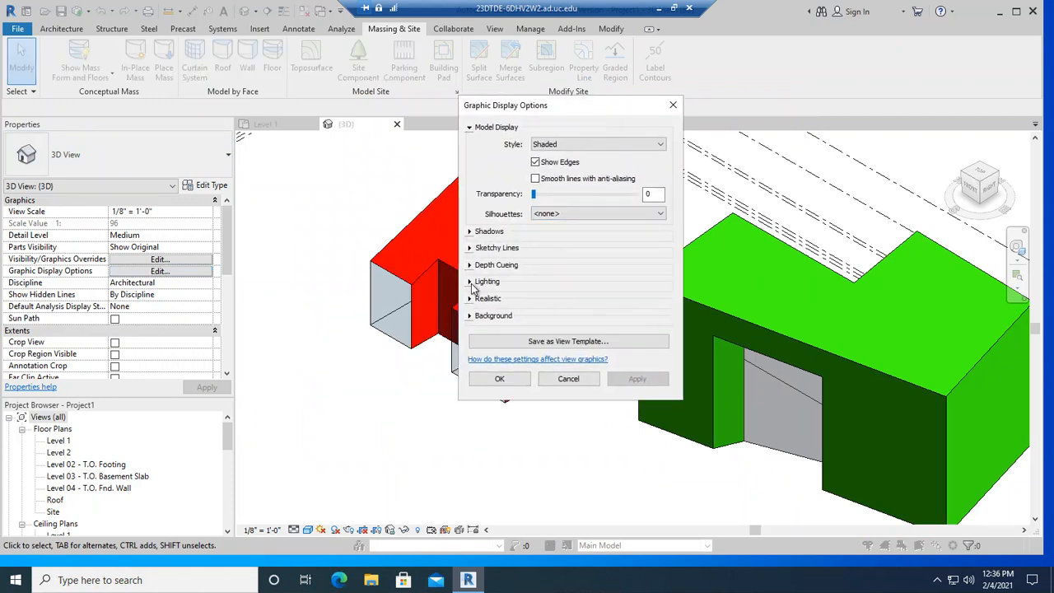
pyautogui.click(471, 249)
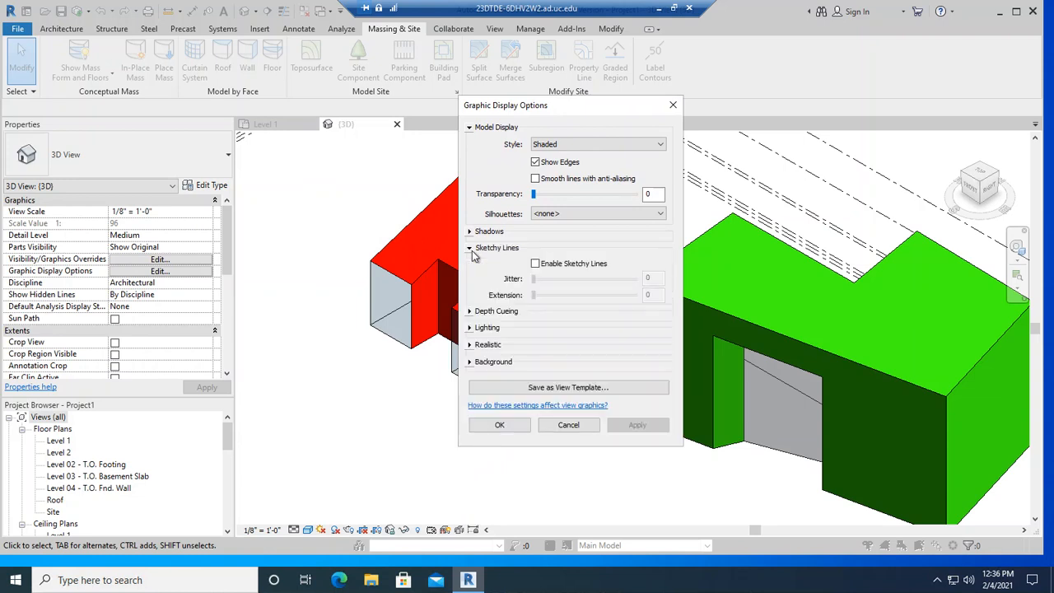
pyautogui.click(536, 264)
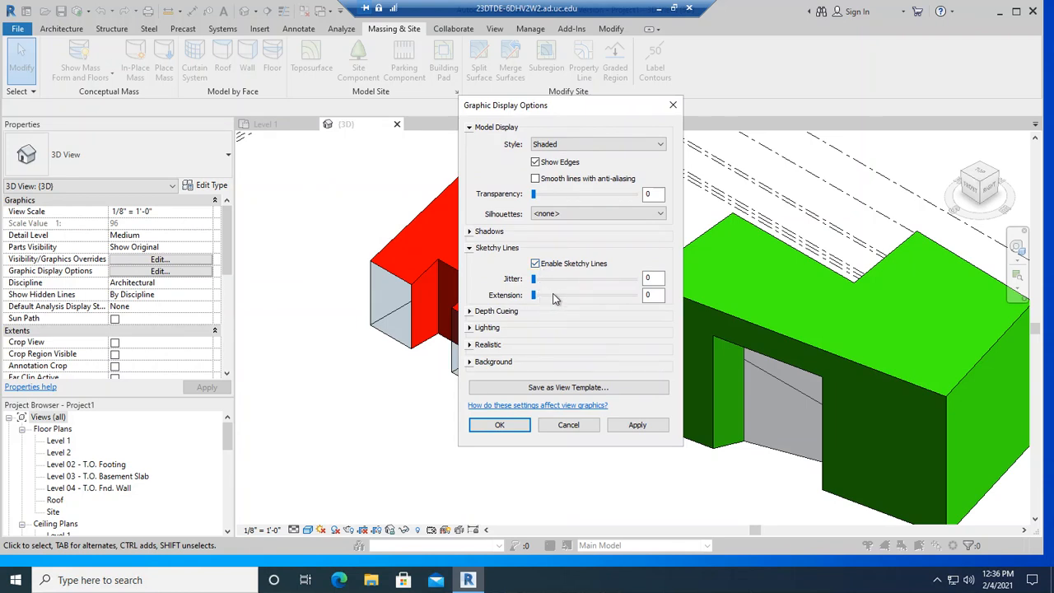
pyautogui.moveTo(555, 299); pyautogui.dragTo(574, 295)
pyautogui.click(639, 425)
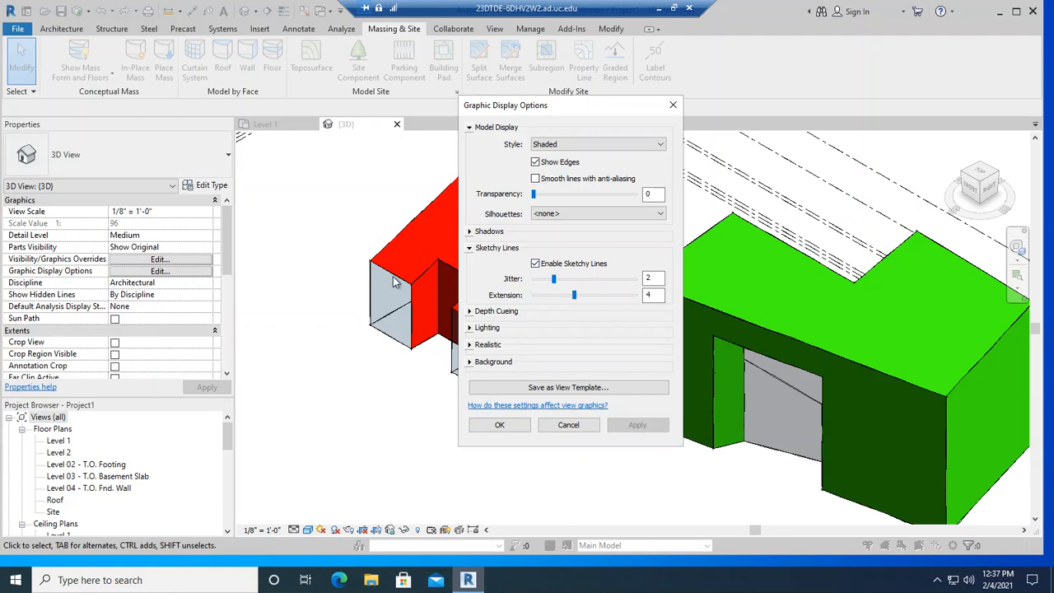
# Increase the sketchy lines' extension to 8 and jitter to 4, apply the changes and close the display options
pyautogui.moveTo(604, 106); pyautogui.dragTo(285, 110)
pyautogui.moveTo(255, 298); pyautogui.dragTo(296, 300)
pyautogui.click(331, 427)
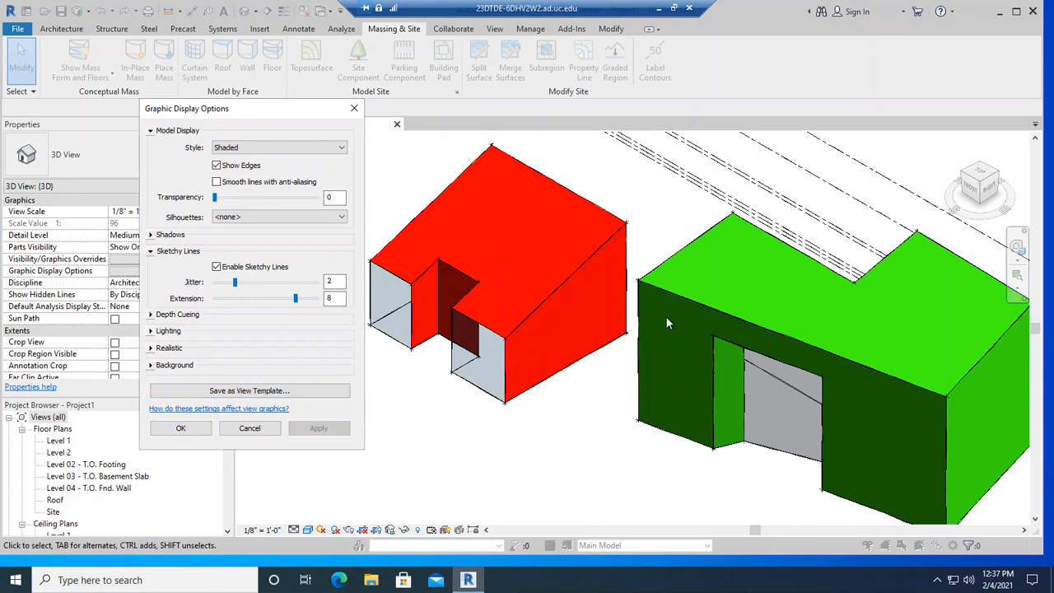
pyautogui.click(255, 282)
pyautogui.click(318, 431)
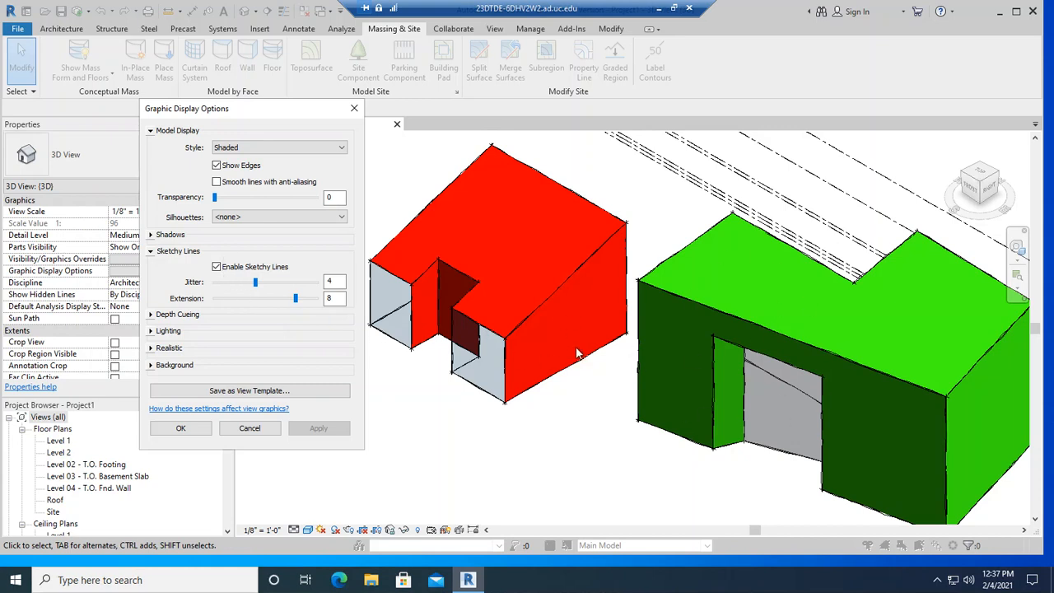
pyautogui.click(177, 427)
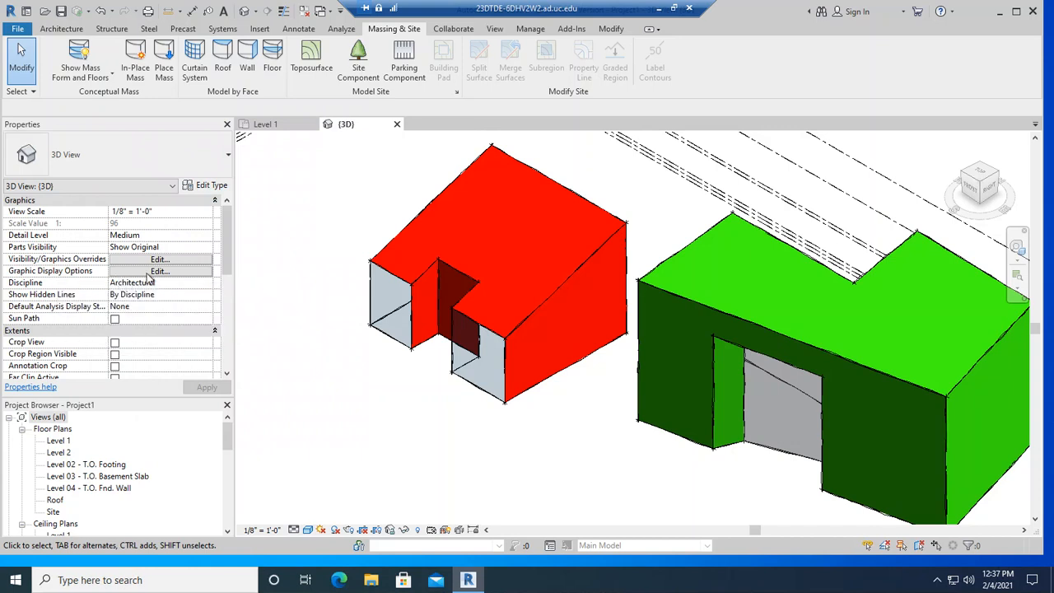
# Preview the 3D view in the Hidden Line and Wireframe visual styles, returning to Shaded after each
pyautogui.click(308, 531)
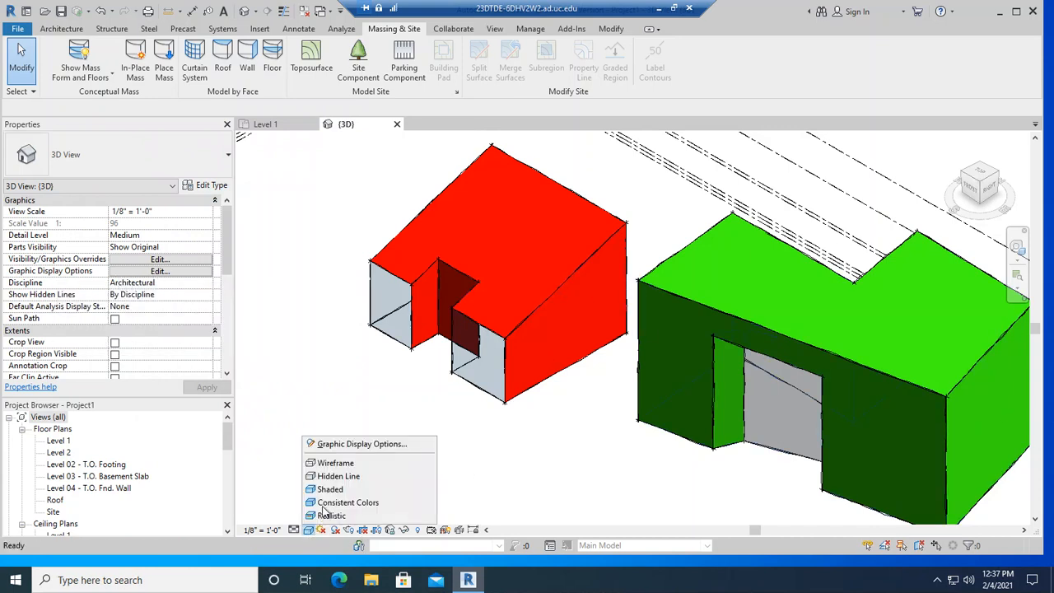
pyautogui.click(328, 476)
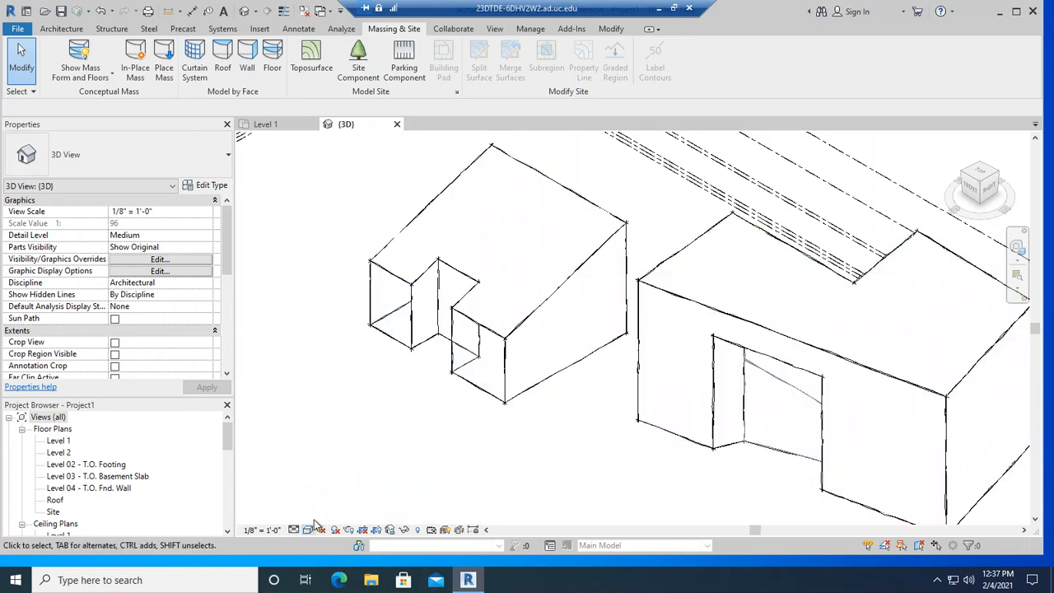
pyautogui.click(308, 530)
pyautogui.click(322, 491)
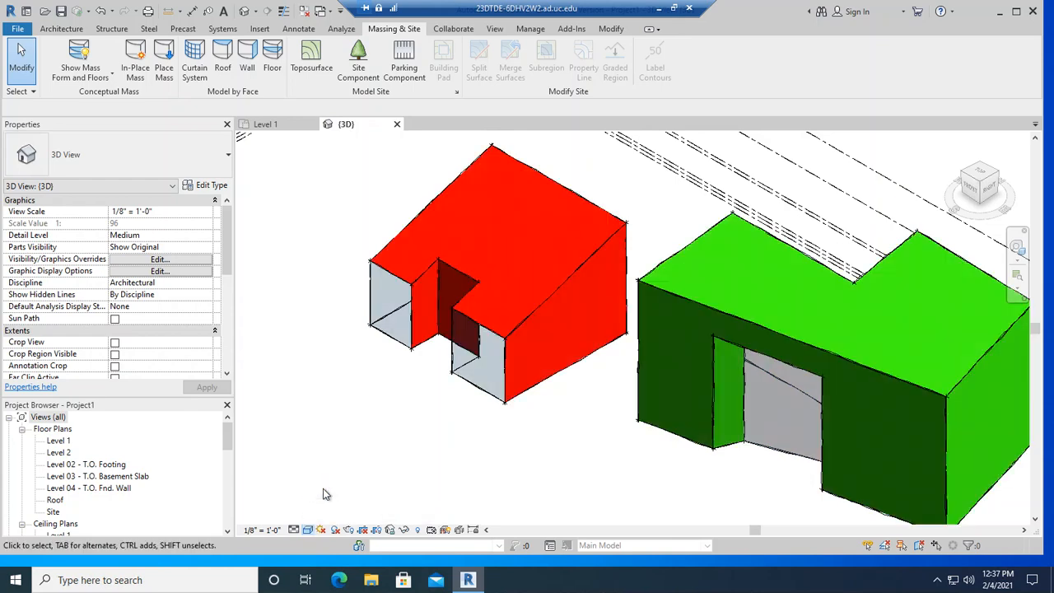
pyautogui.click(308, 531)
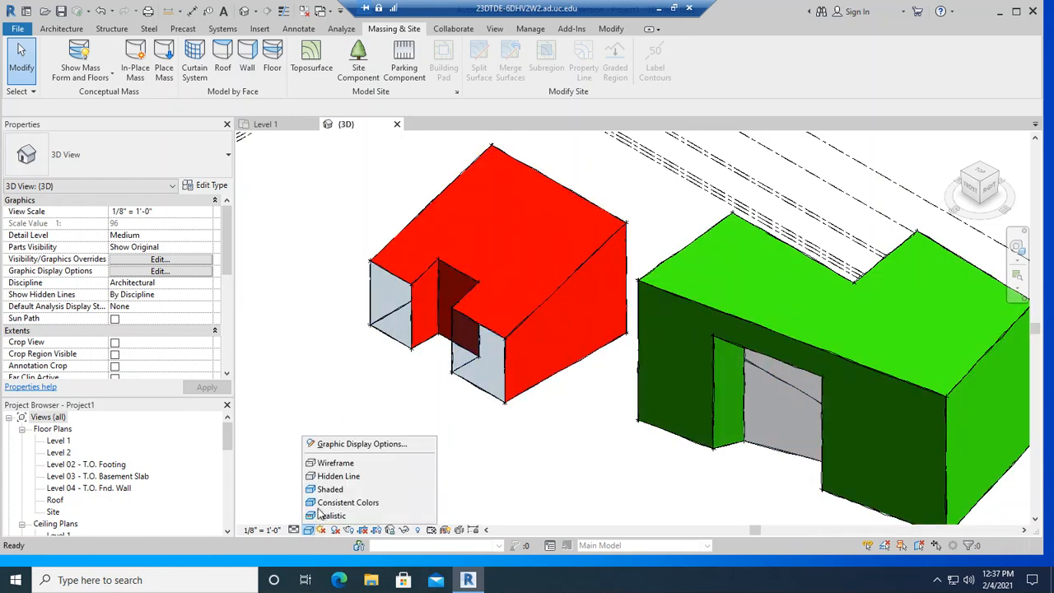
pyautogui.click(336, 464)
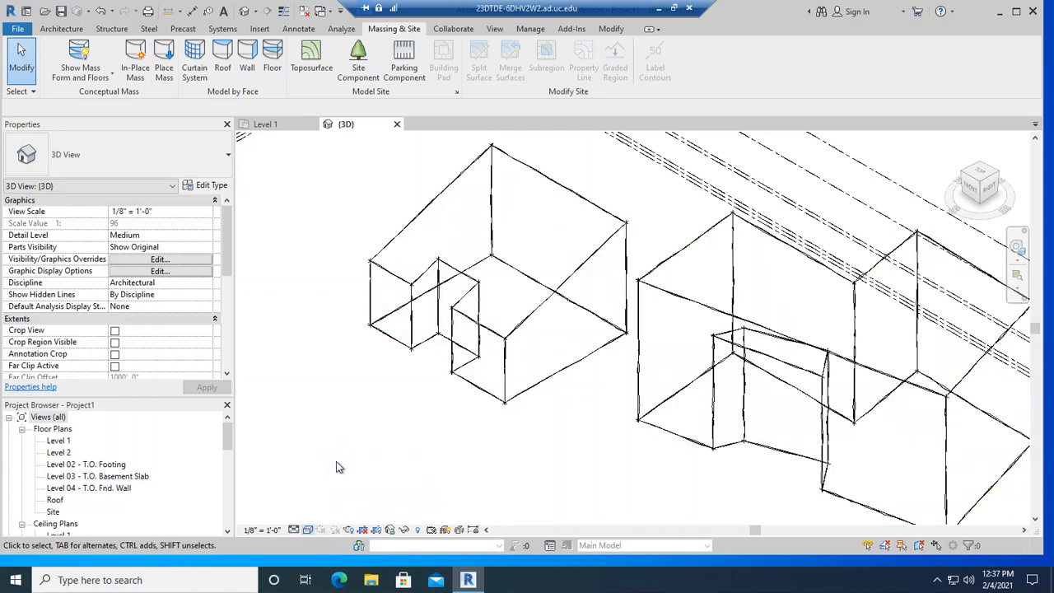
pyautogui.click(309, 530)
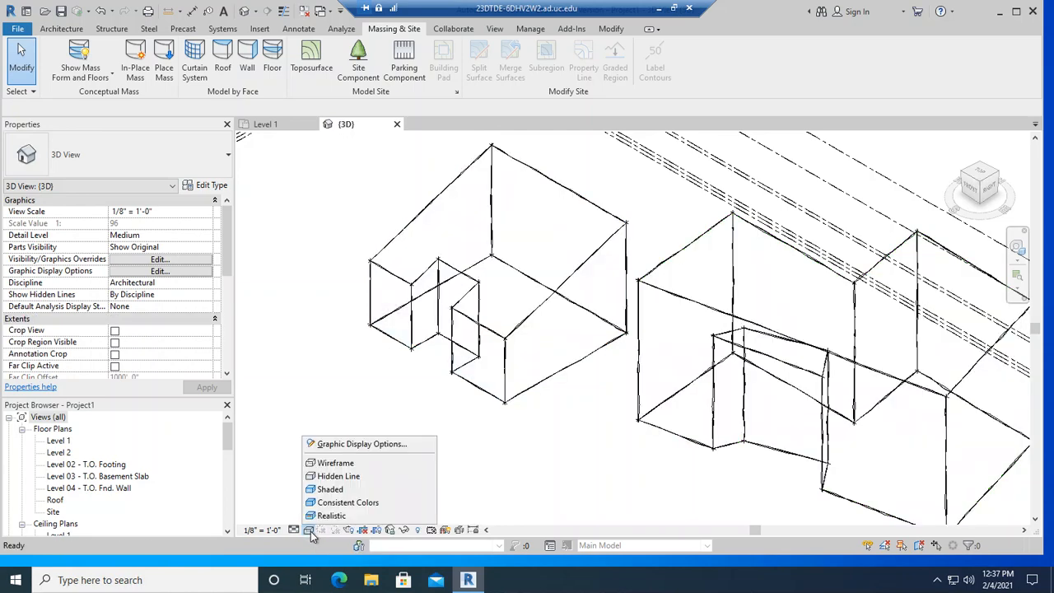
pyautogui.click(323, 490)
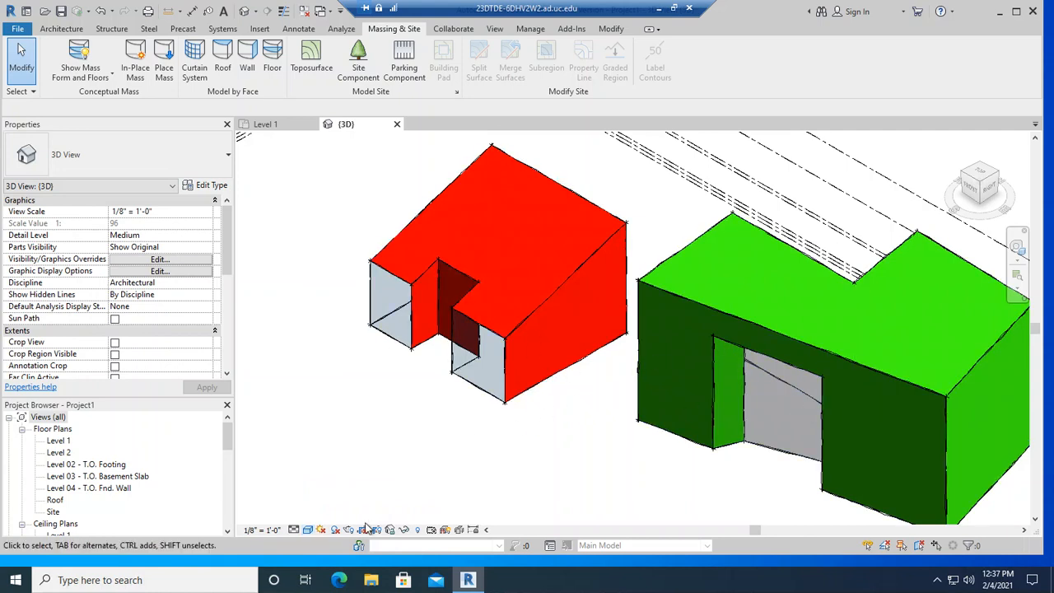
# Turn on shadows for the masses in the 3D view
pyautogui.click(335, 531)
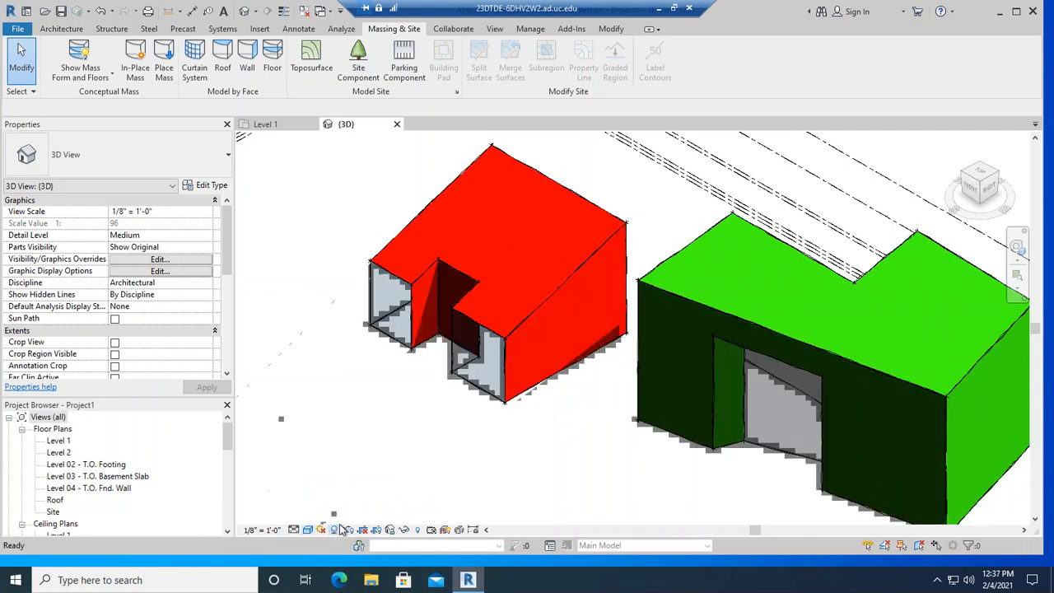
pyautogui.scroll(-3, 578, 426)
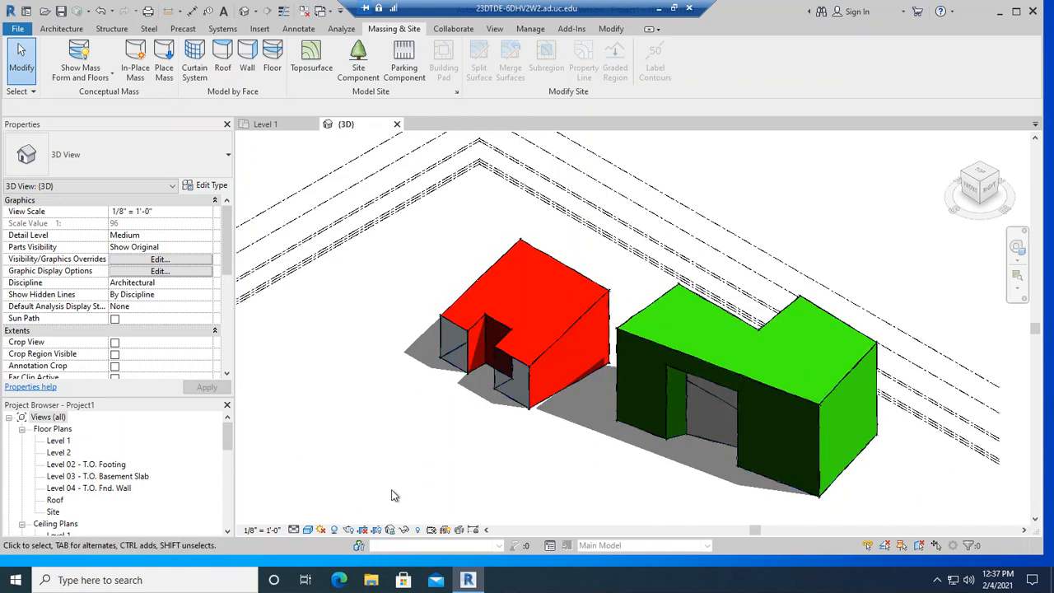
pyautogui.click(334, 530)
pyautogui.click(335, 531)
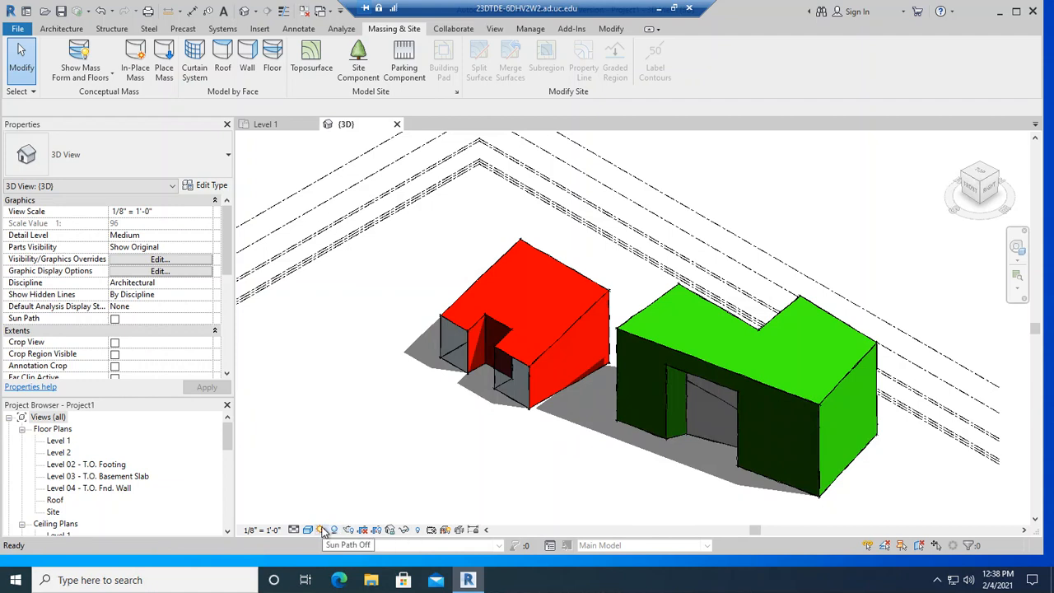
# Set the sun's azimuth to 105° in the Sun Settings for the Lighting solar study and confirm
pyautogui.click(322, 530)
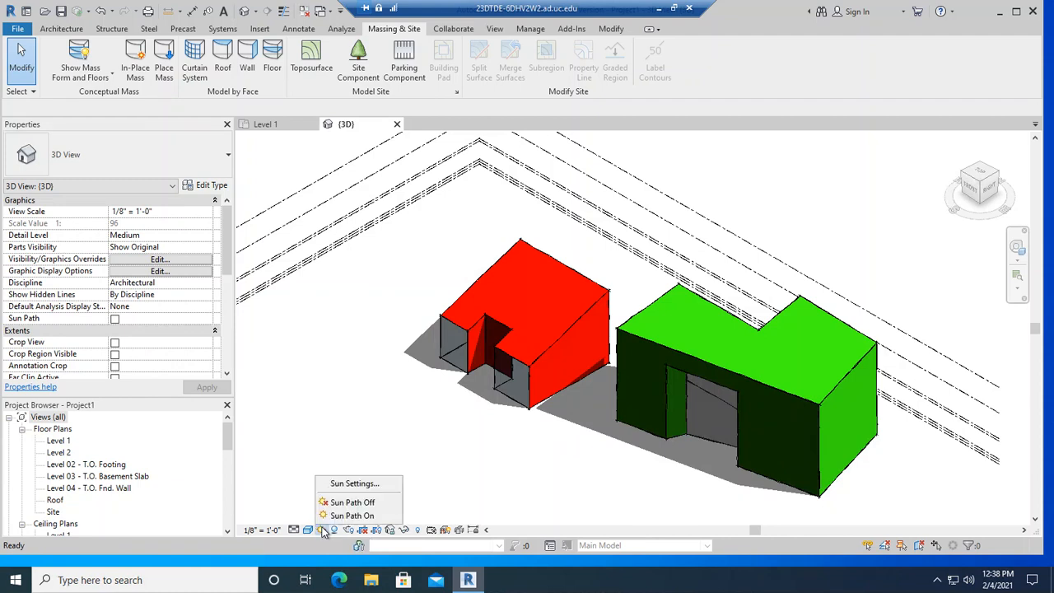
pyautogui.click(342, 484)
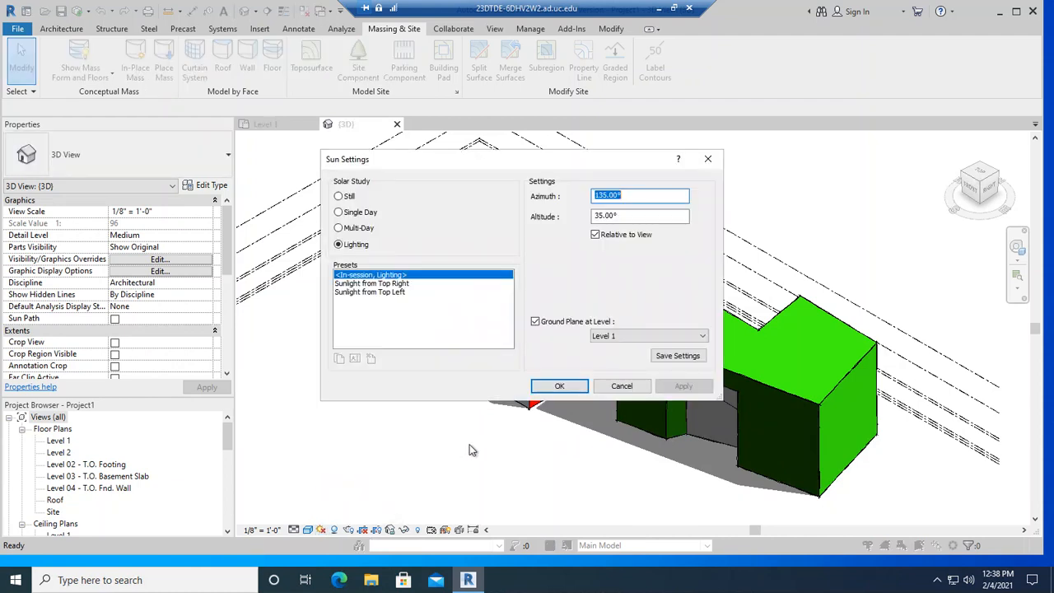
pyautogui.moveTo(471, 151); pyautogui.dragTo(404, 117)
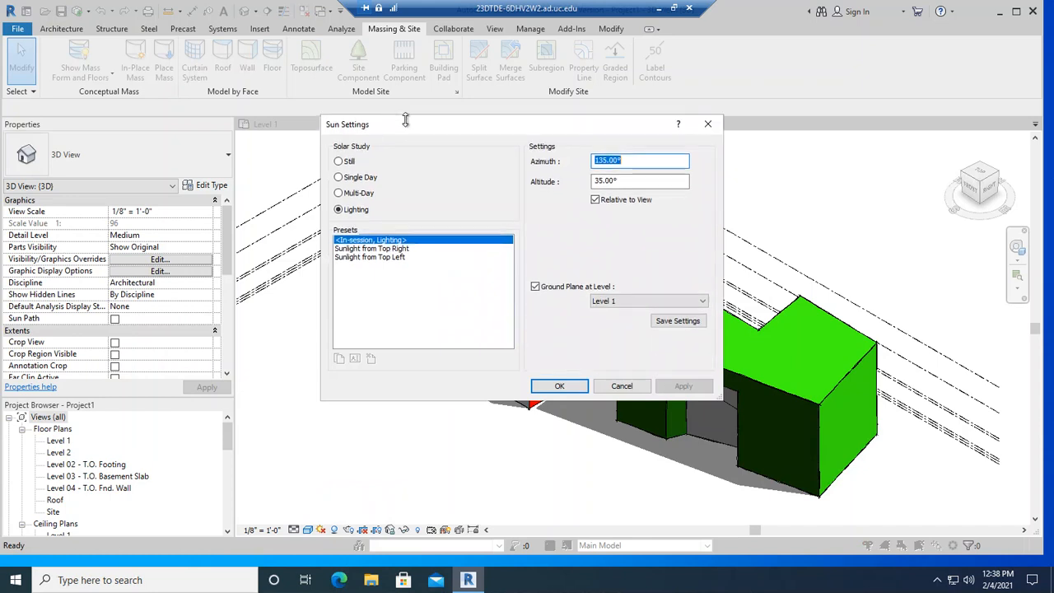
pyautogui.click(597, 161)
pyautogui.press('BackSpace')
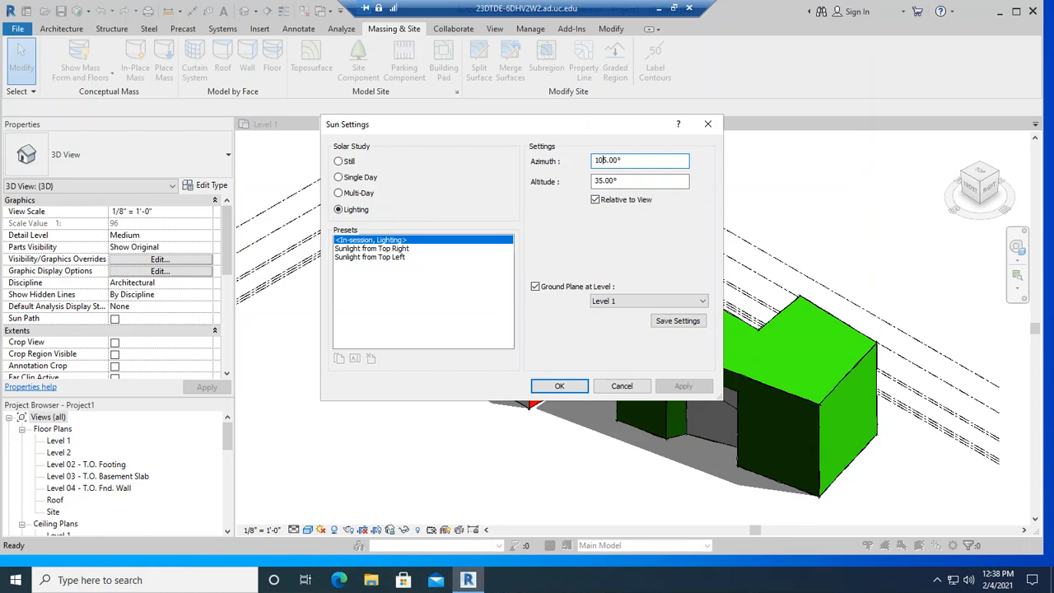
pyautogui.click(561, 386)
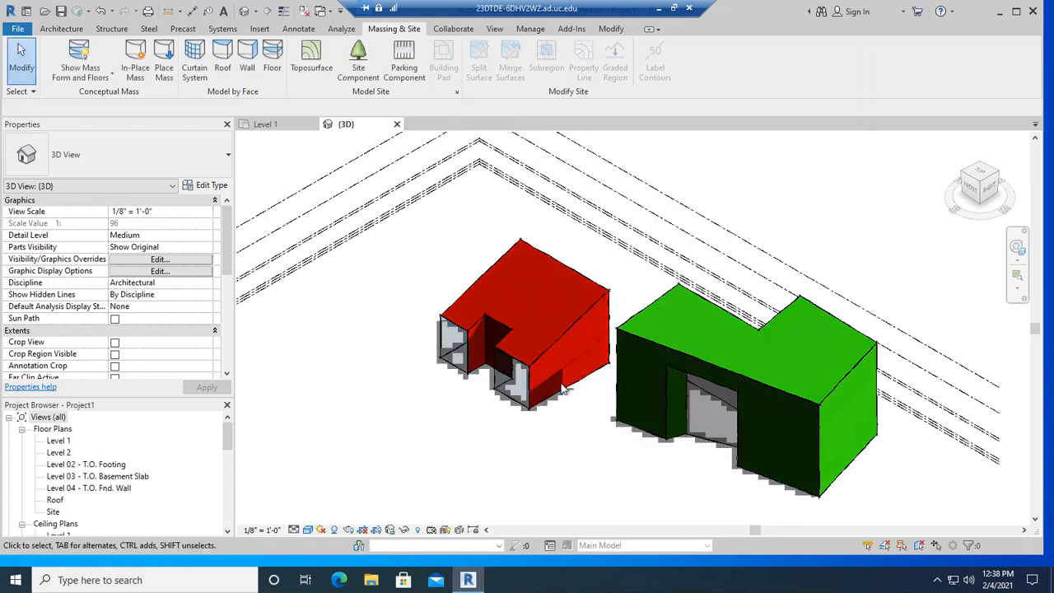
# Try a sun altitude of 135° in the Sun Settings, replace it with 85° and confirm
pyautogui.scroll(3, 555, 419)
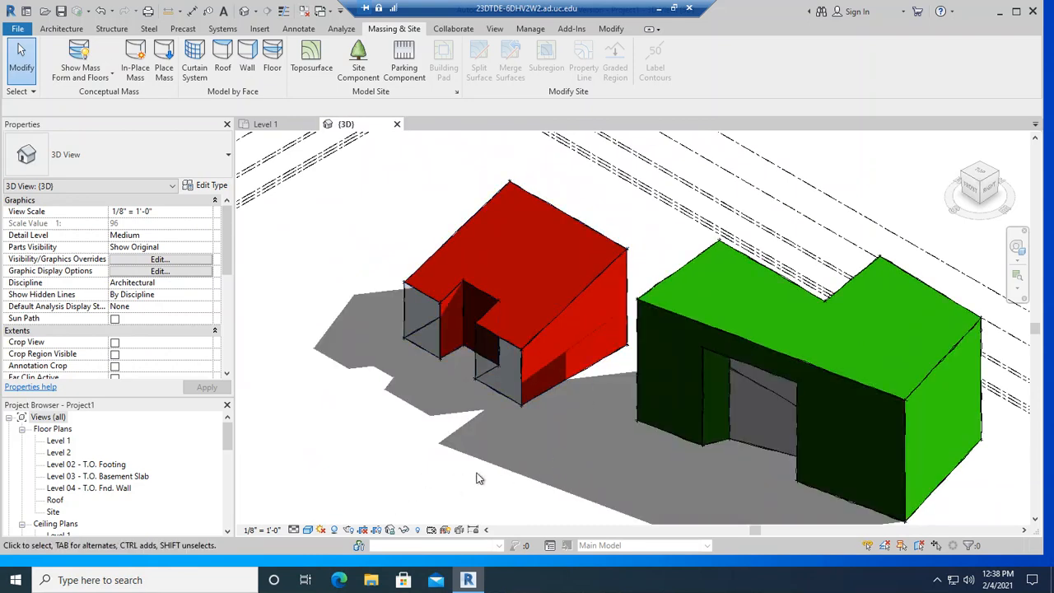
pyautogui.click(324, 531)
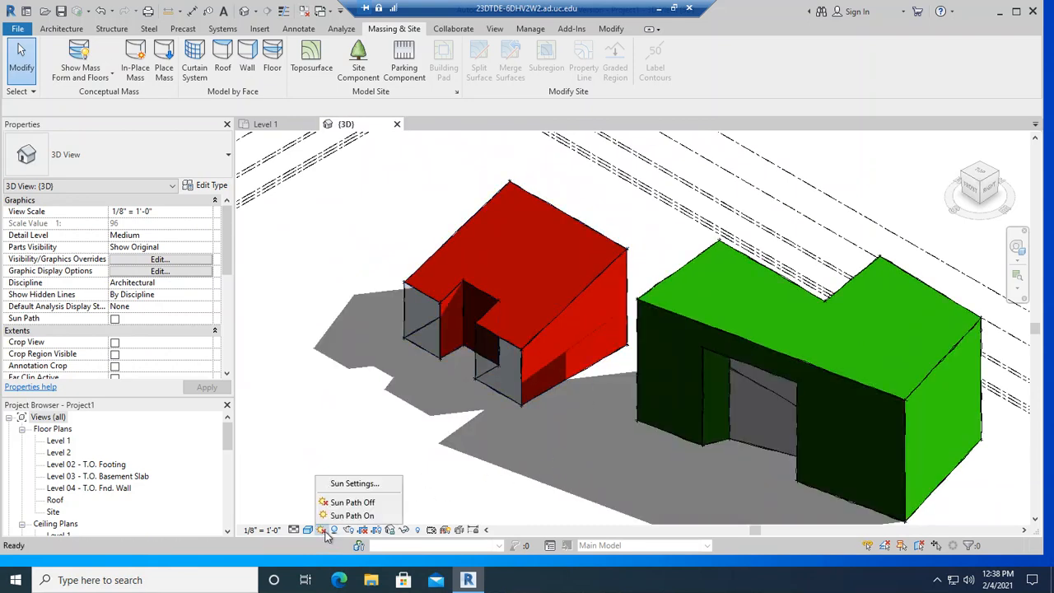
pyautogui.click(365, 482)
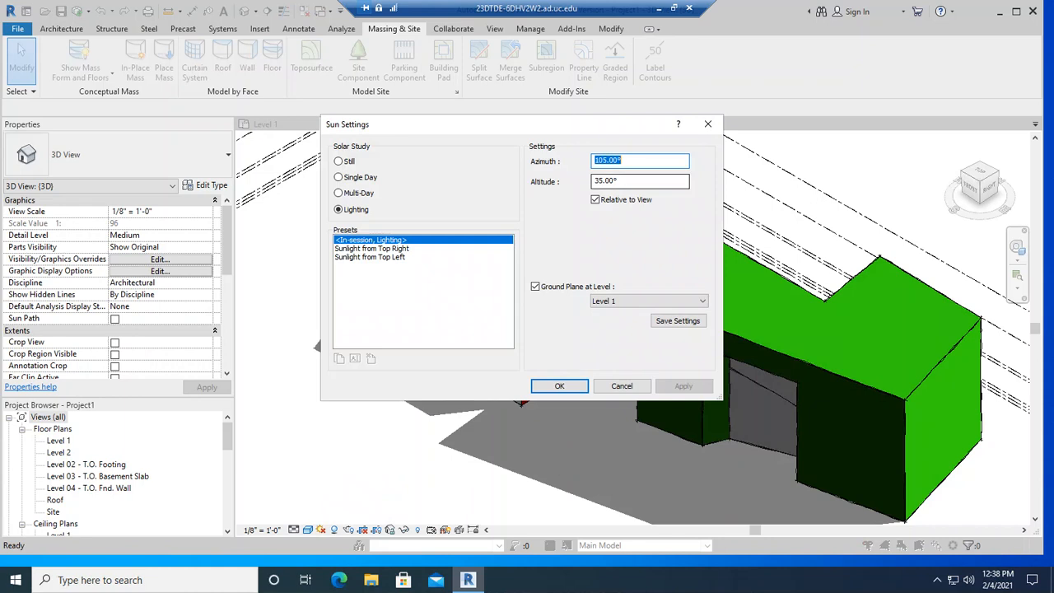
pyautogui.click(595, 181)
pyautogui.write('1')
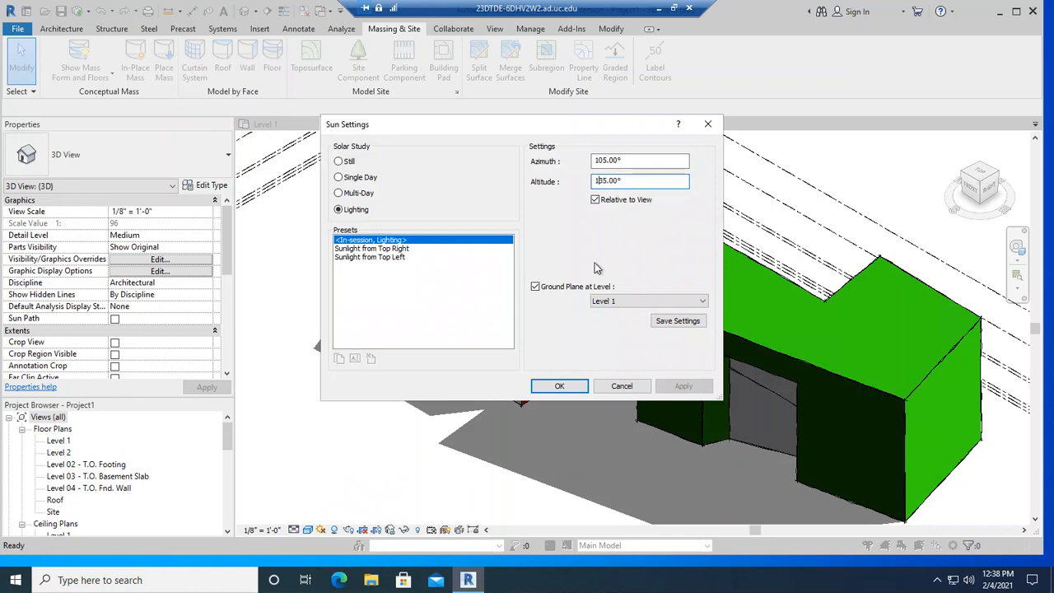
pyautogui.click(559, 386)
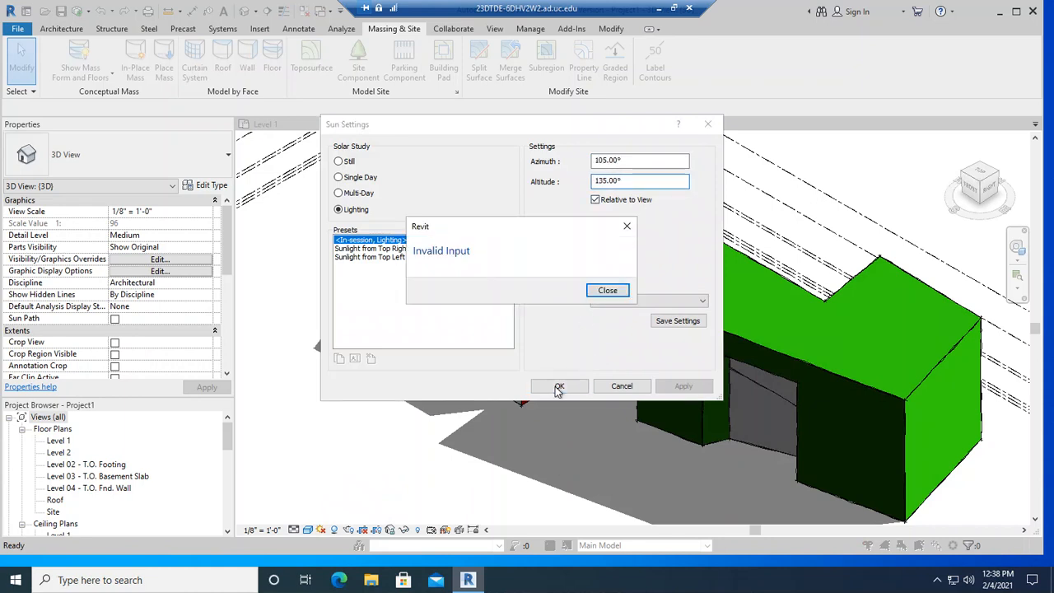
pyautogui.click(607, 290)
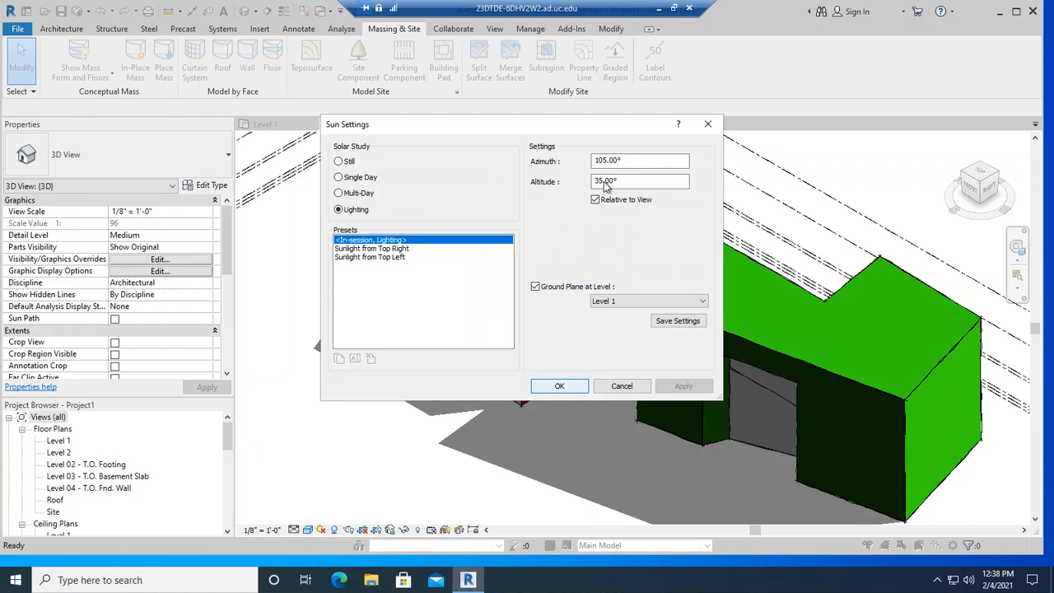
pyautogui.click(597, 181)
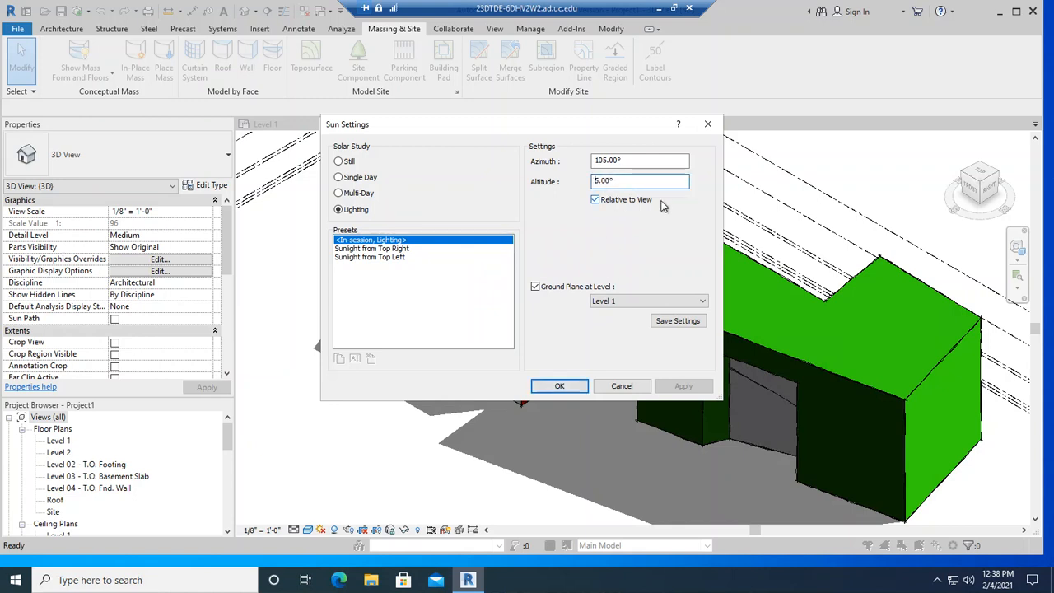
pyautogui.write('8')
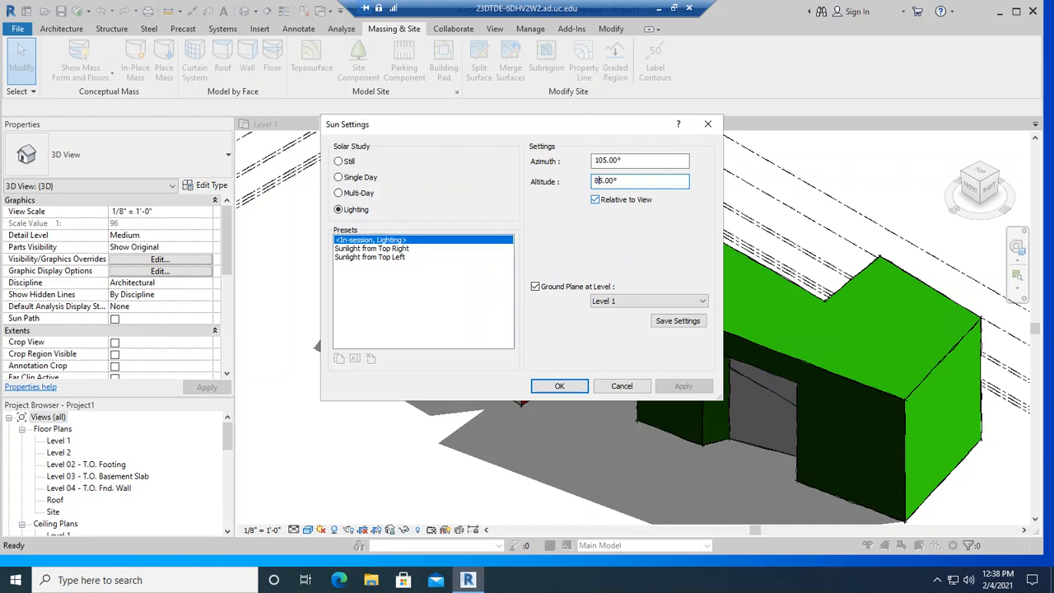
pyautogui.click(557, 385)
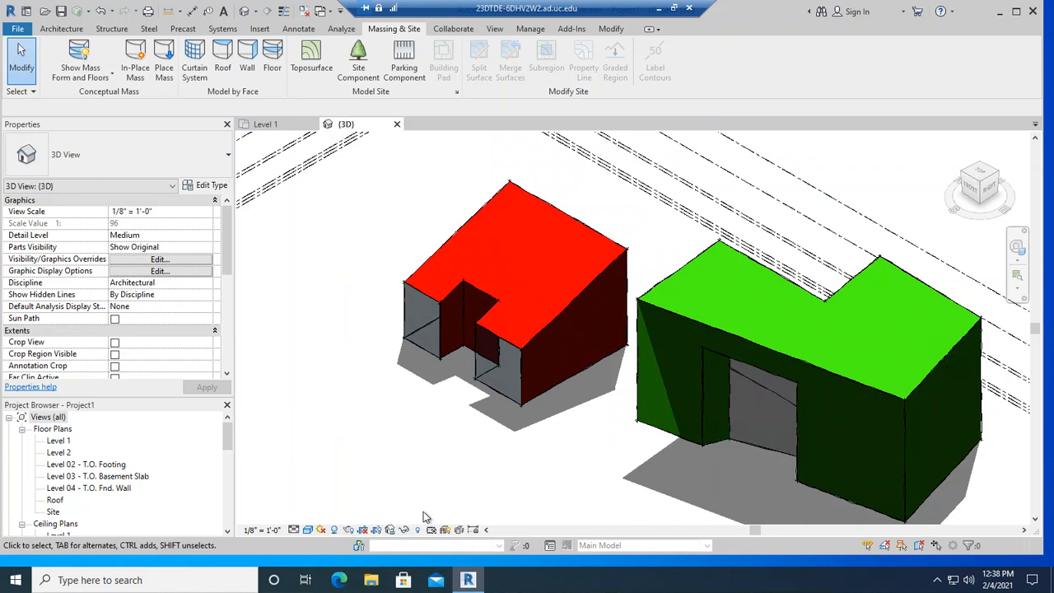
# Reapply the Shaded visual style to the 3D view and look closer at the shadowed masses
pyautogui.click(307, 530)
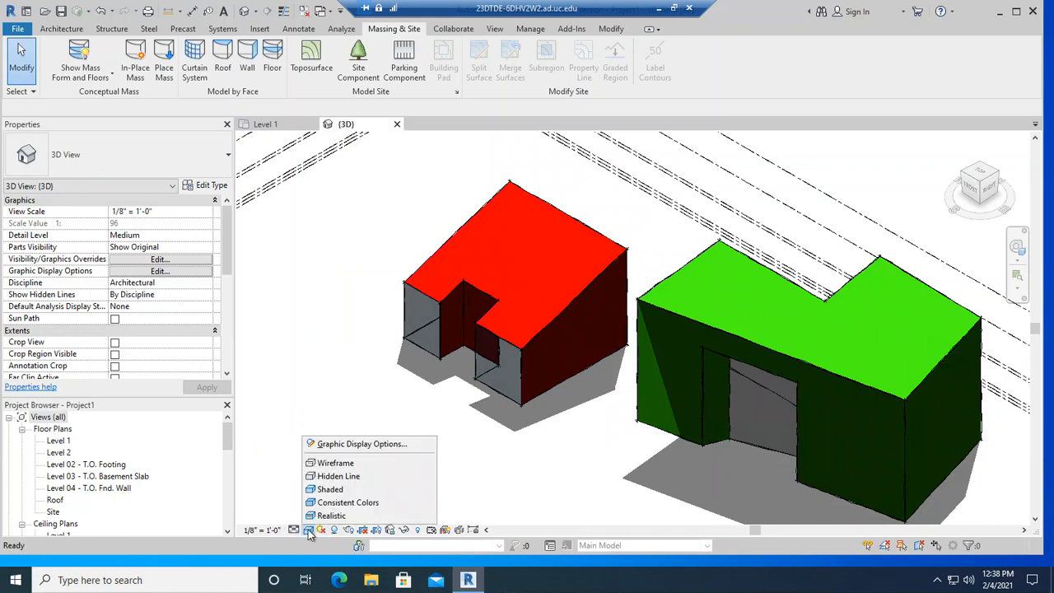
pyautogui.click(350, 497)
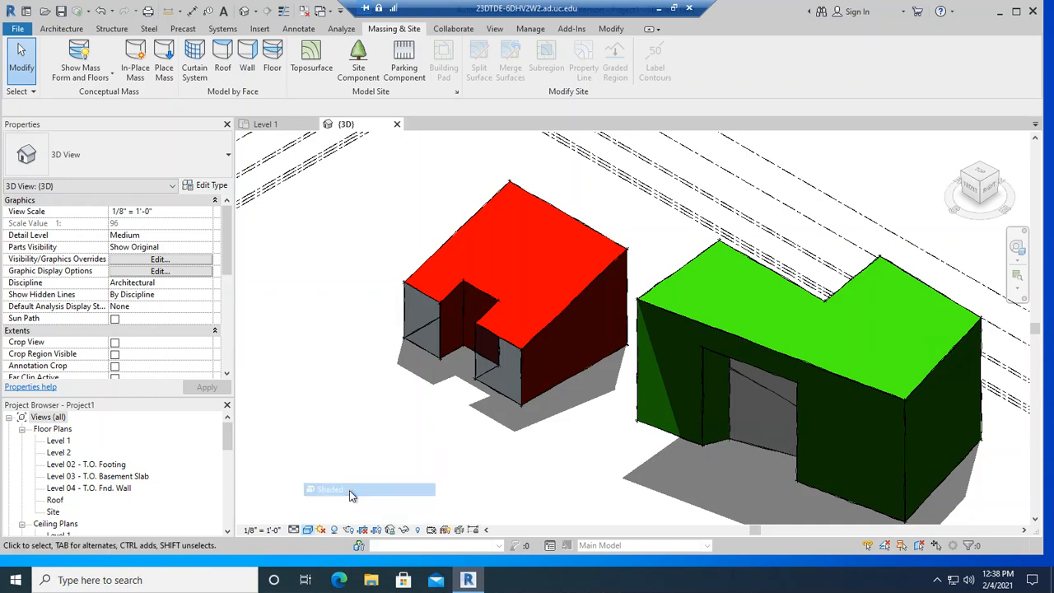
pyautogui.scroll(3, 774, 290)
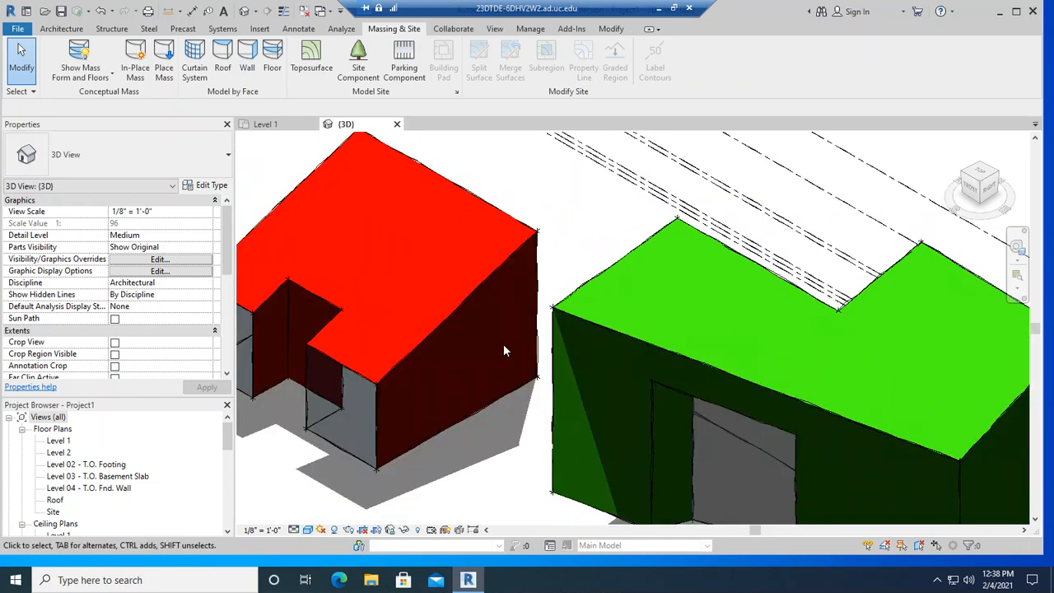
pyautogui.scroll(-2, 505, 350)
pyautogui.scroll(1, 505, 350)
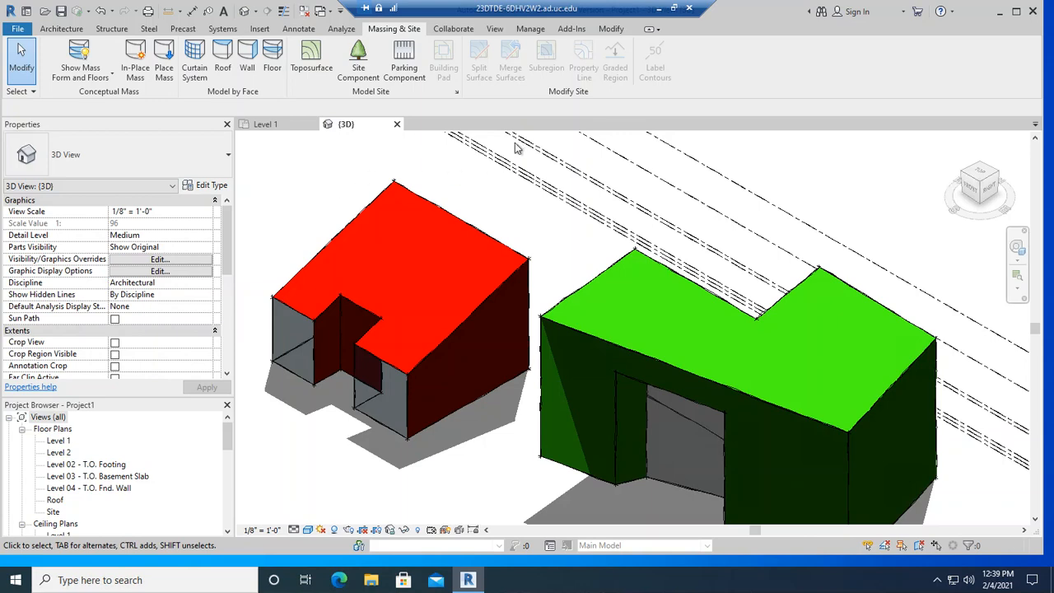
pyautogui.scroll(-2, 544, 291)
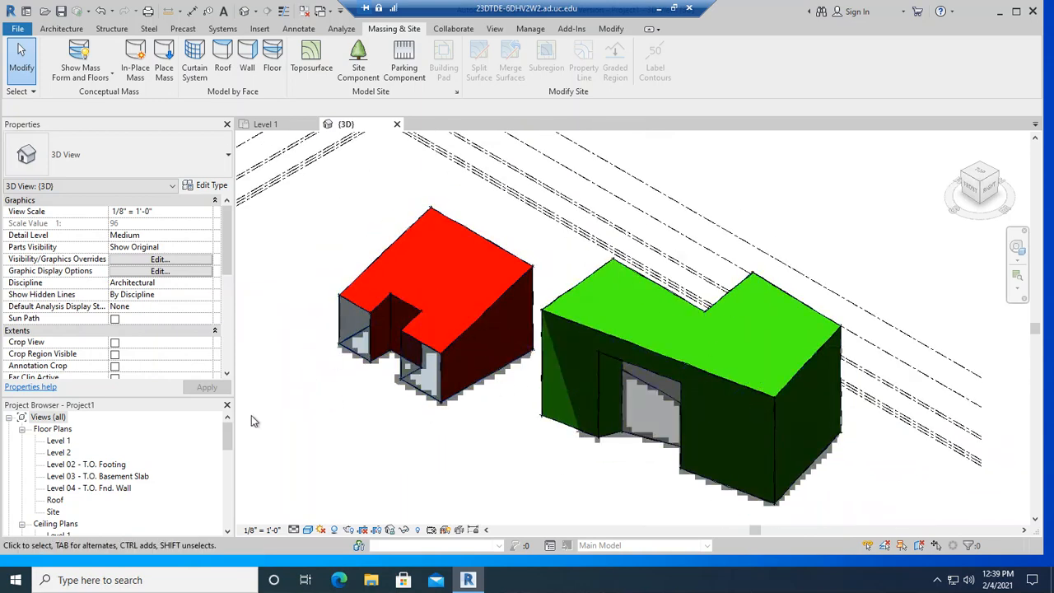
pyautogui.scroll(2, 494, 449)
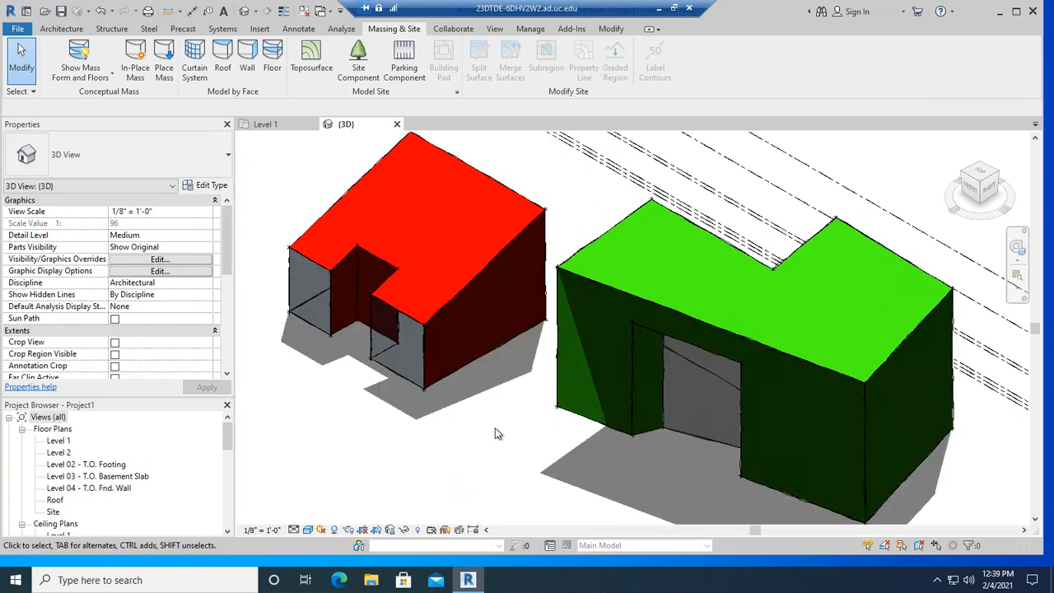
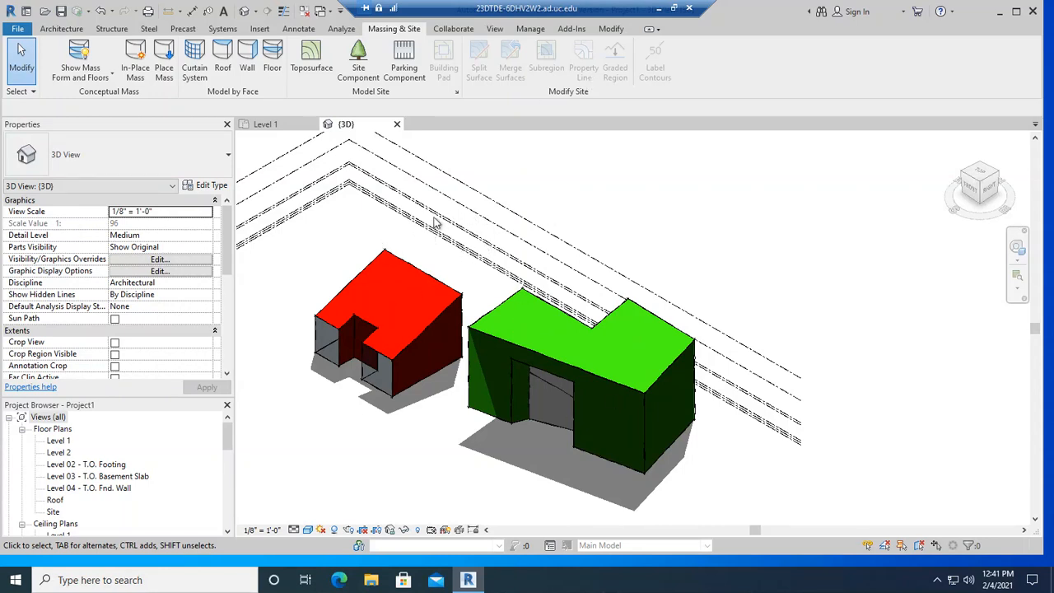
# Try temporarily hiding all the level lines around the masses in the 3D view and reset the temporary hide
pyautogui.moveTo(429, 219); pyautogui.dragTo(425, 233)
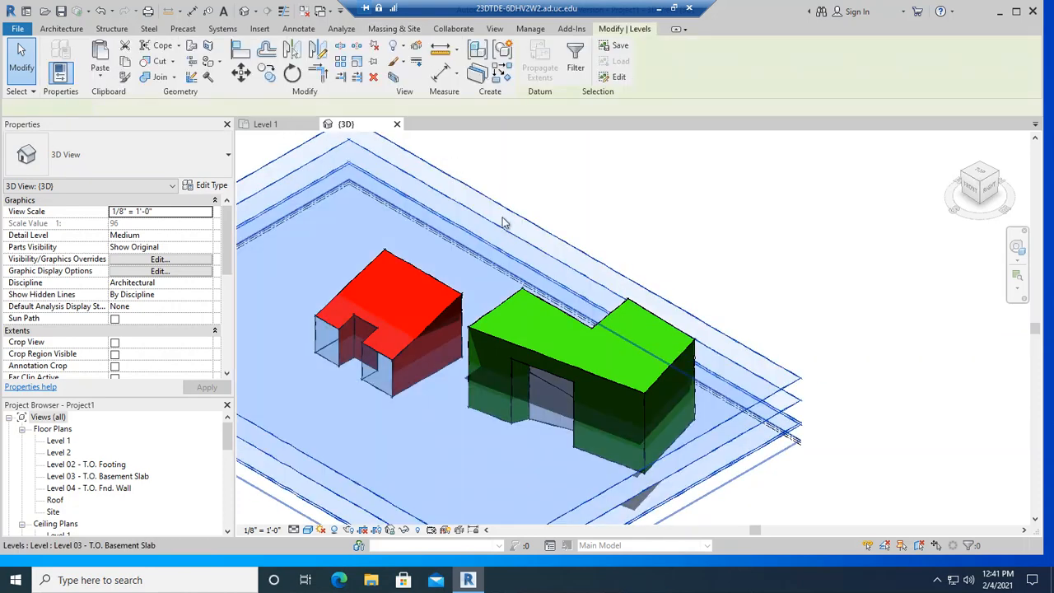
pyautogui.moveTo(492, 148); pyautogui.dragTo(445, 247)
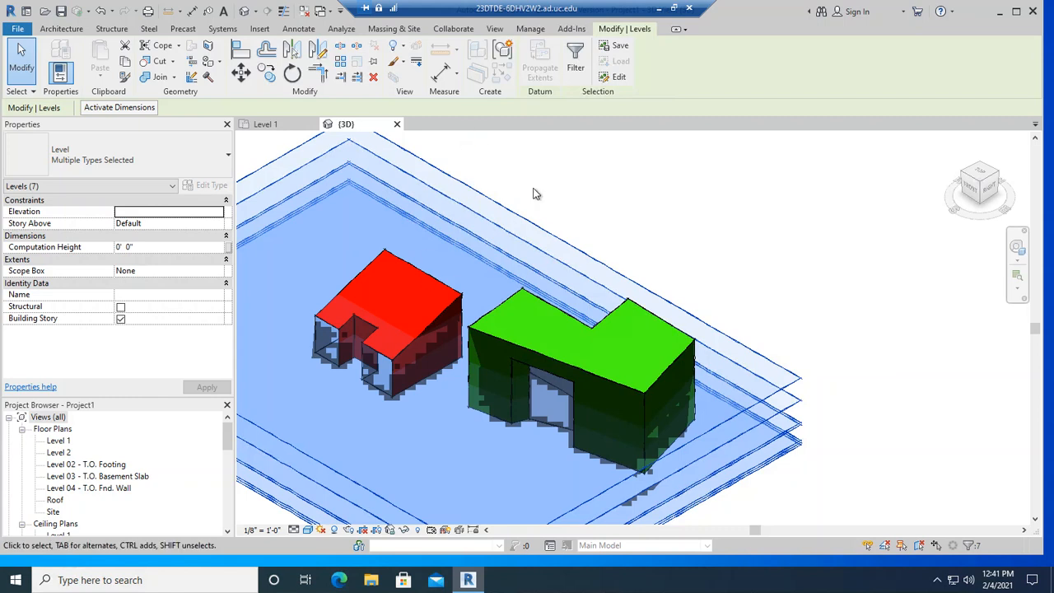
pyautogui.click(404, 530)
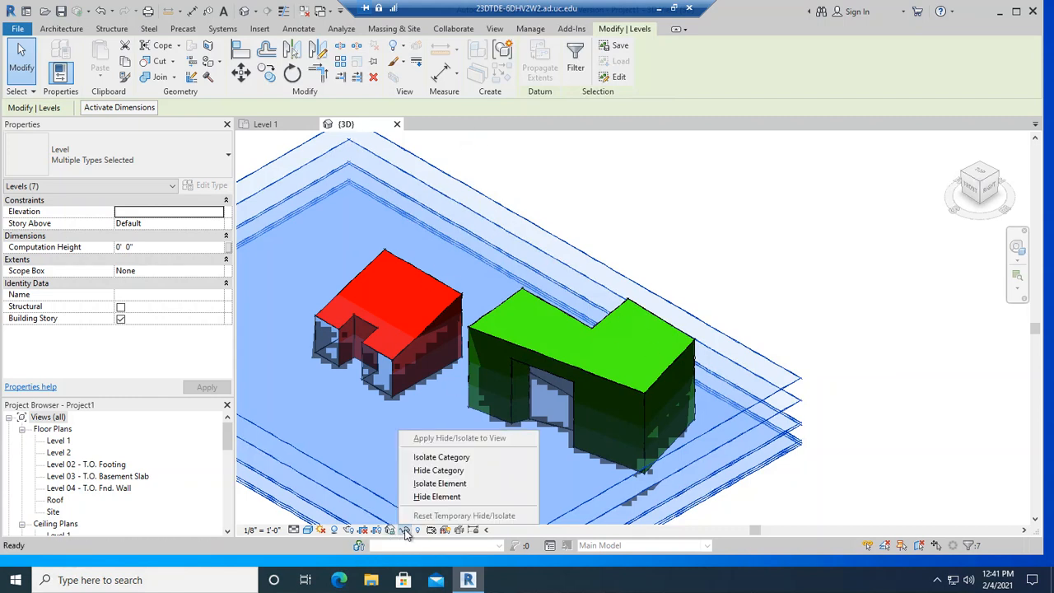
pyautogui.click(440, 496)
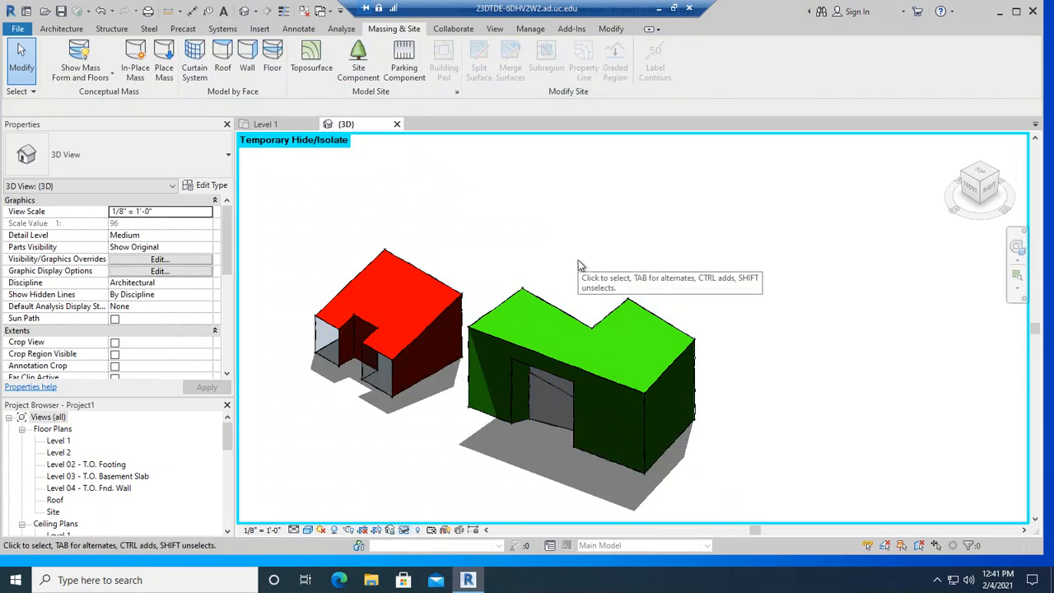
pyautogui.click(405, 531)
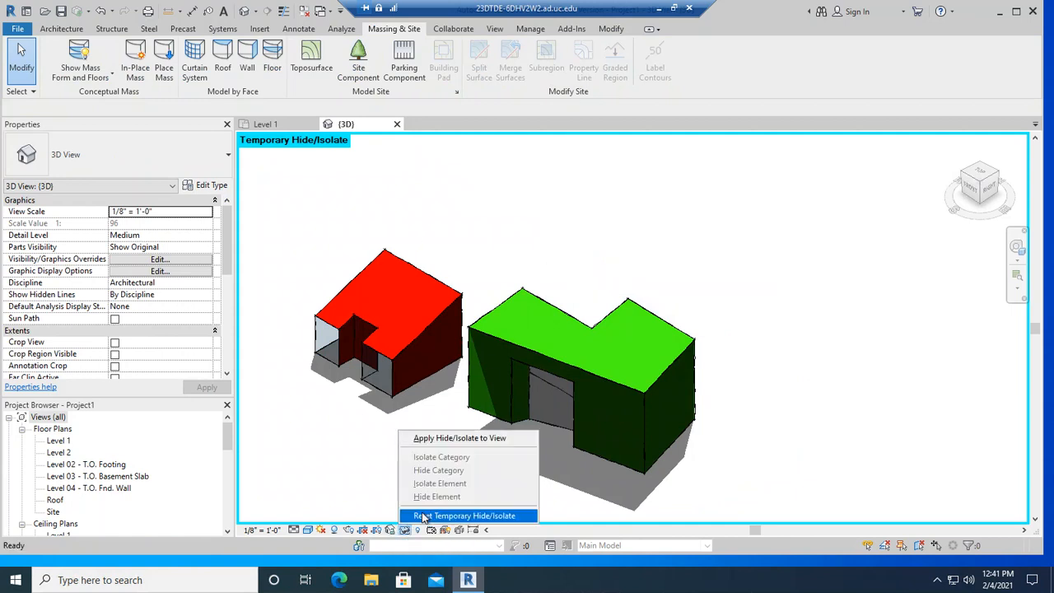
pyautogui.click(423, 516)
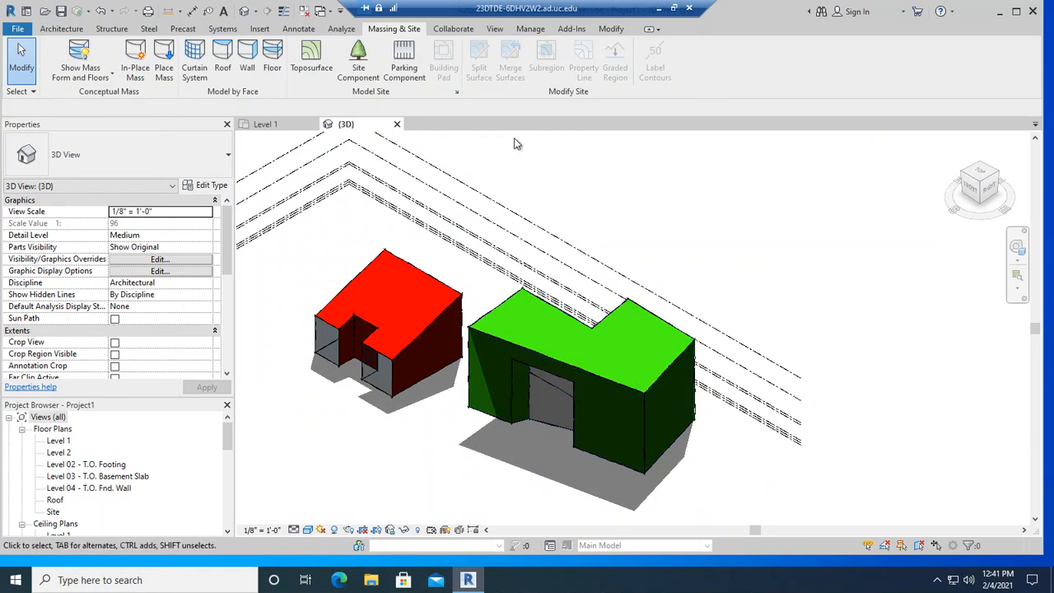
# Temporarily hide the level elements so the 3D view shows only the two masses
pyautogui.click(488, 220)
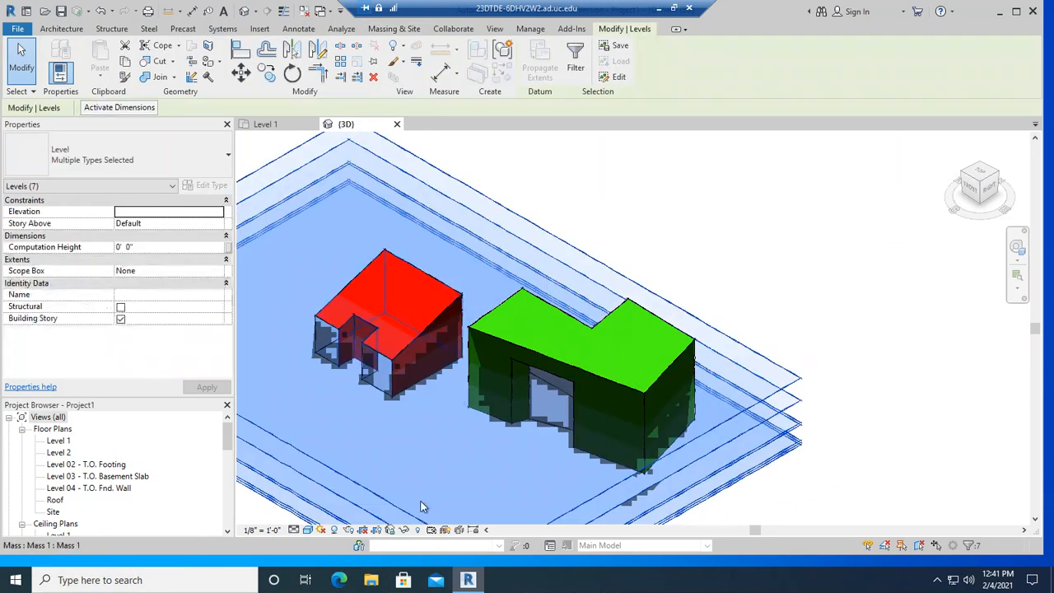
pyautogui.click(404, 530)
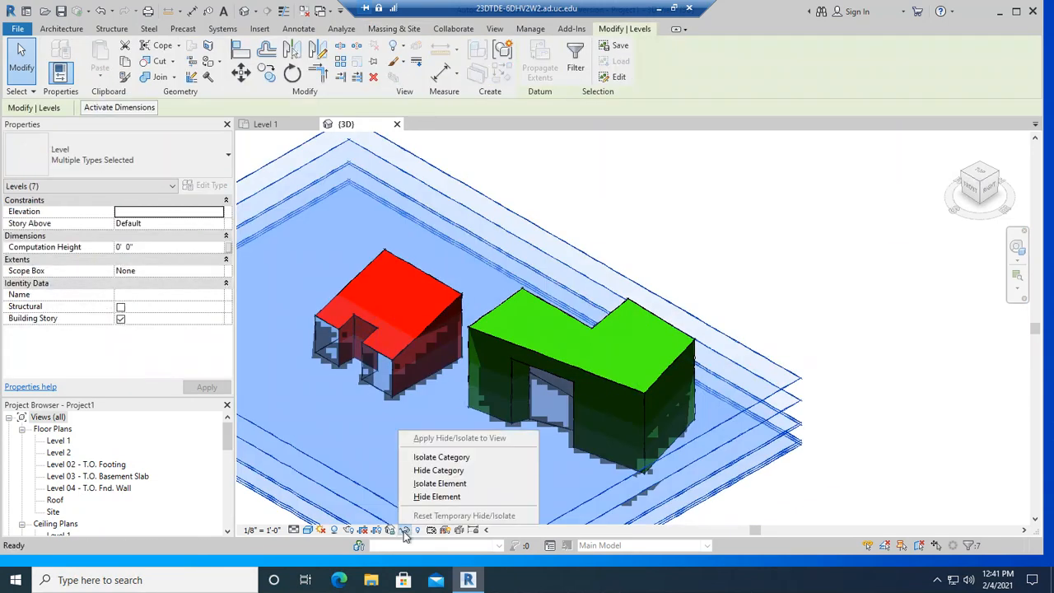
pyautogui.click(437, 496)
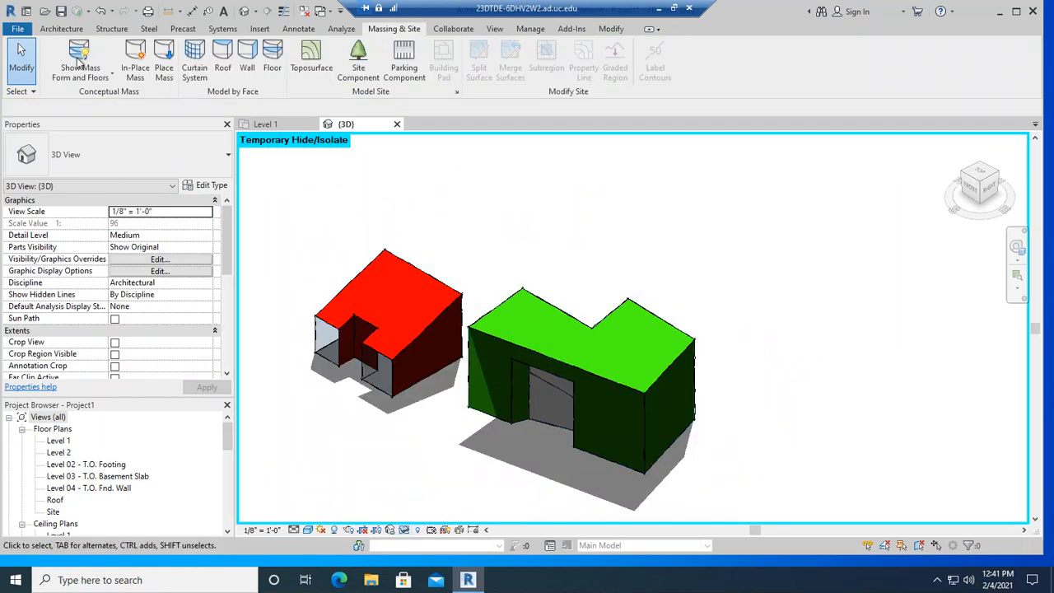
# Examine the available export formats for the project, including the image export under Images and Animations
pyautogui.click(17, 29)
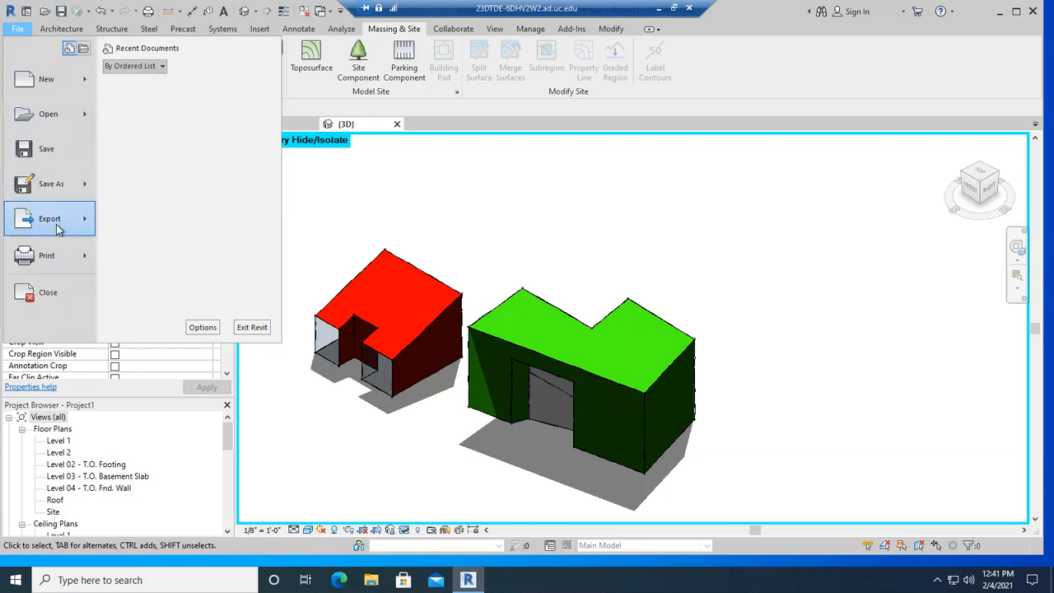
pyautogui.moveTo(56, 222)
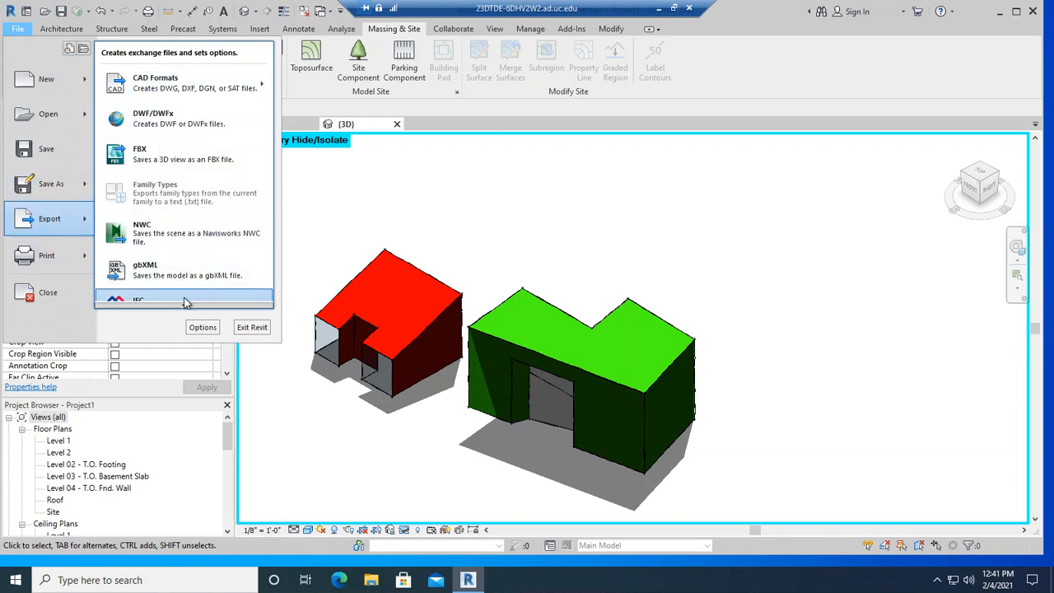
pyautogui.scroll(-5, 184, 303)
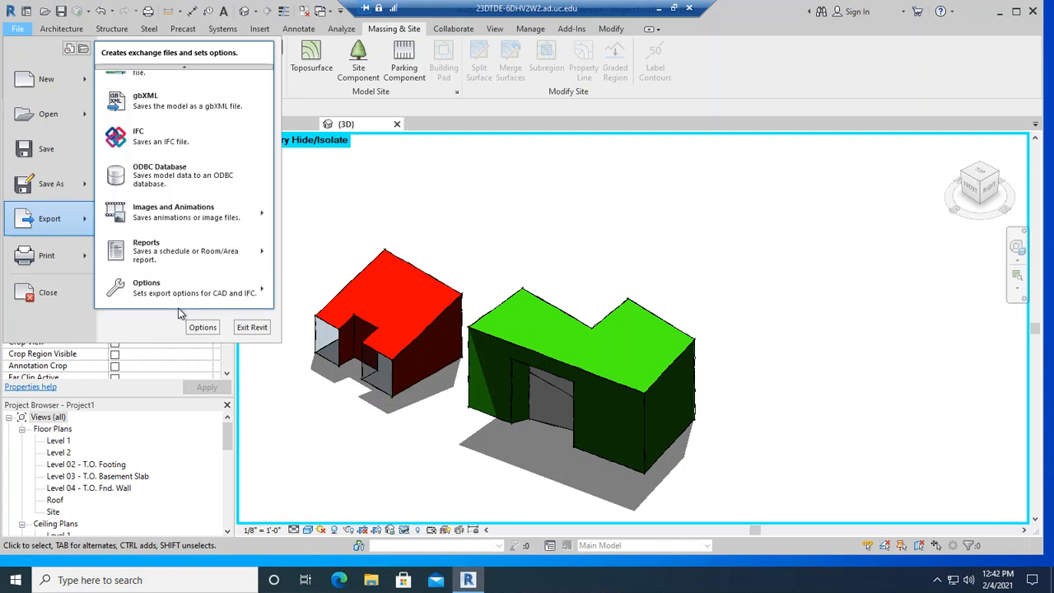
pyautogui.click(379, 243)
pyautogui.click(20, 31)
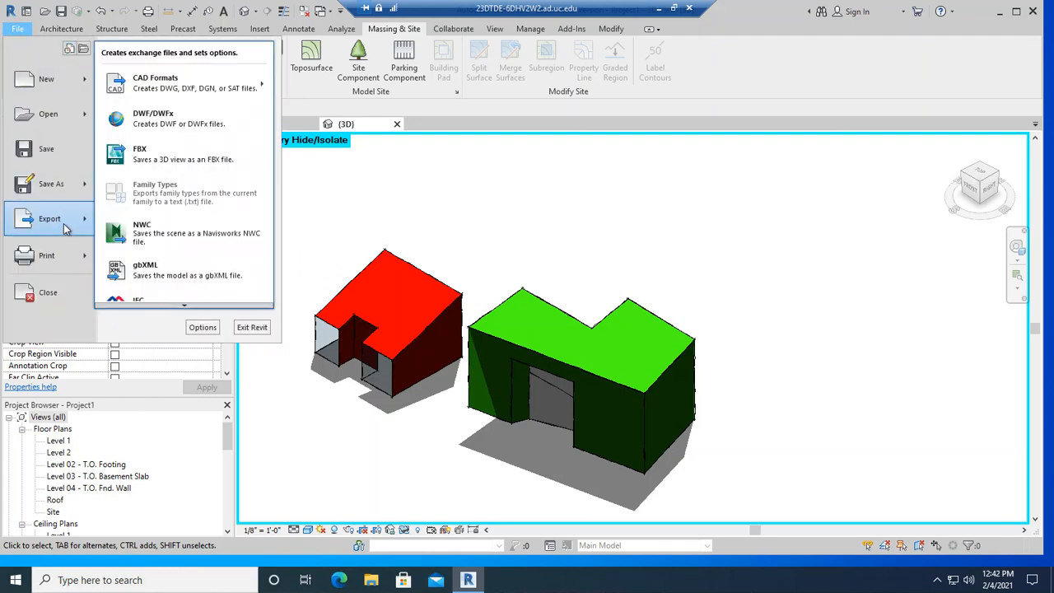
pyautogui.moveTo(72, 191)
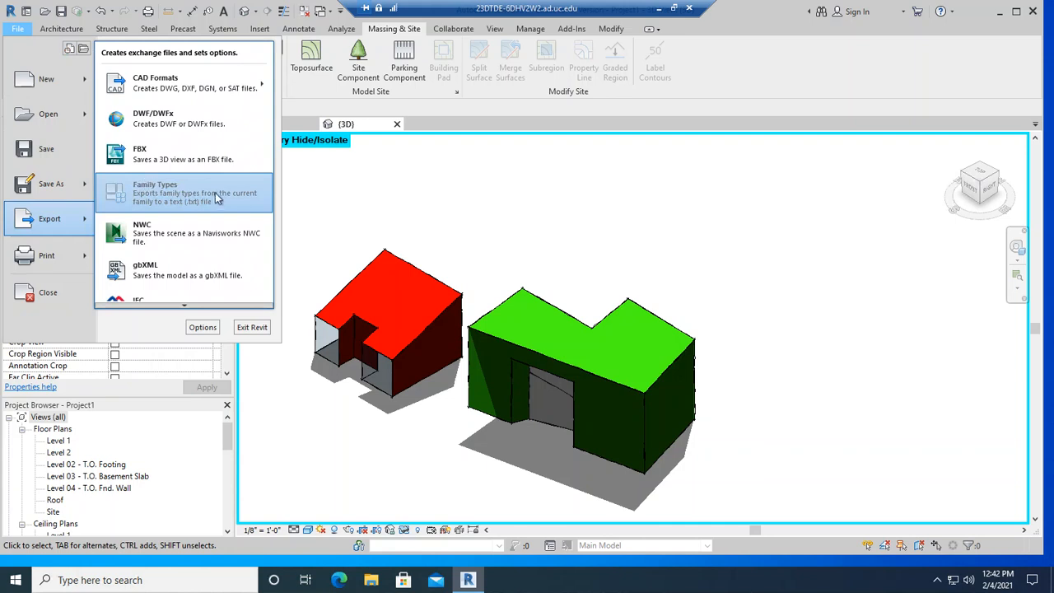
pyautogui.scroll(-1, 225, 294)
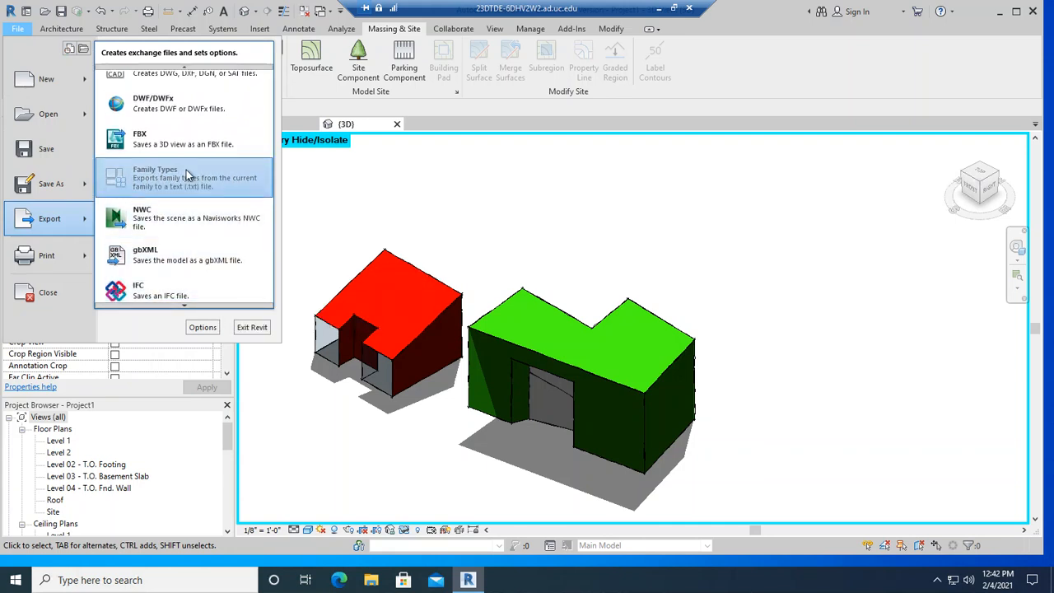
pyautogui.scroll(1, 229, 111)
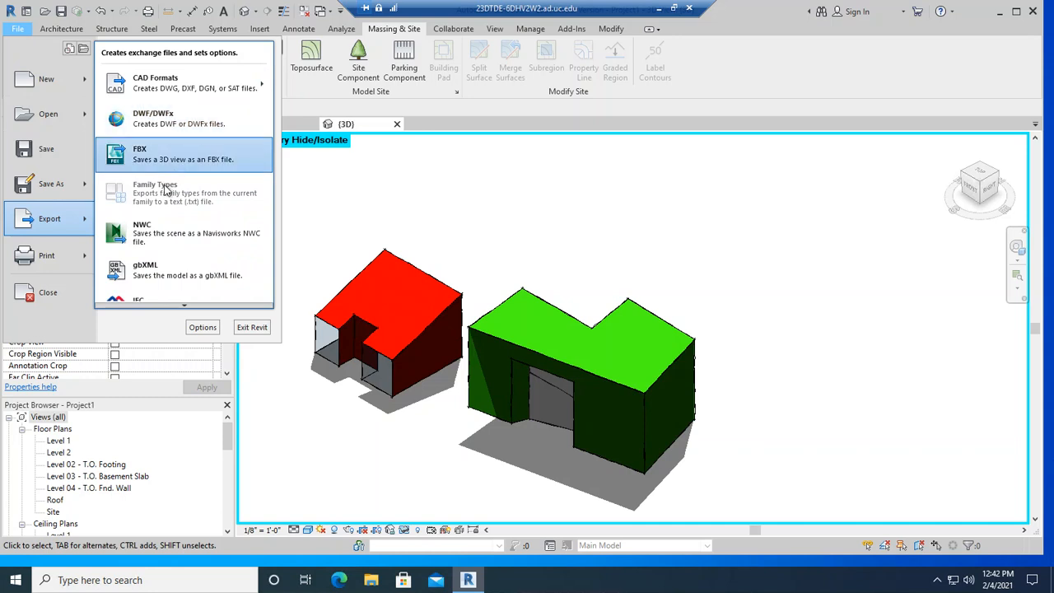
pyautogui.moveTo(85, 260)
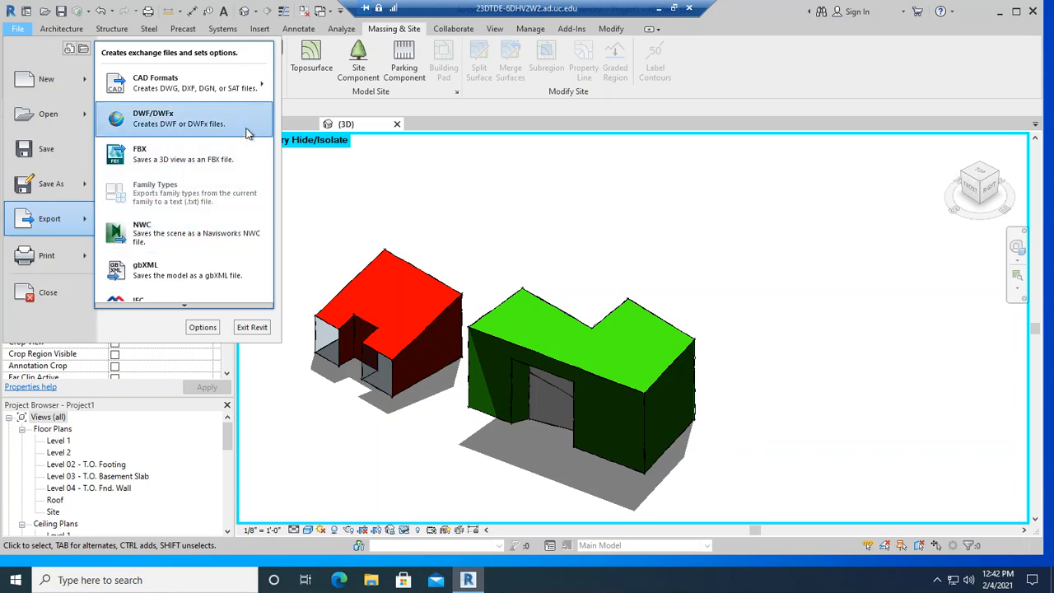
pyautogui.moveTo(190, 311)
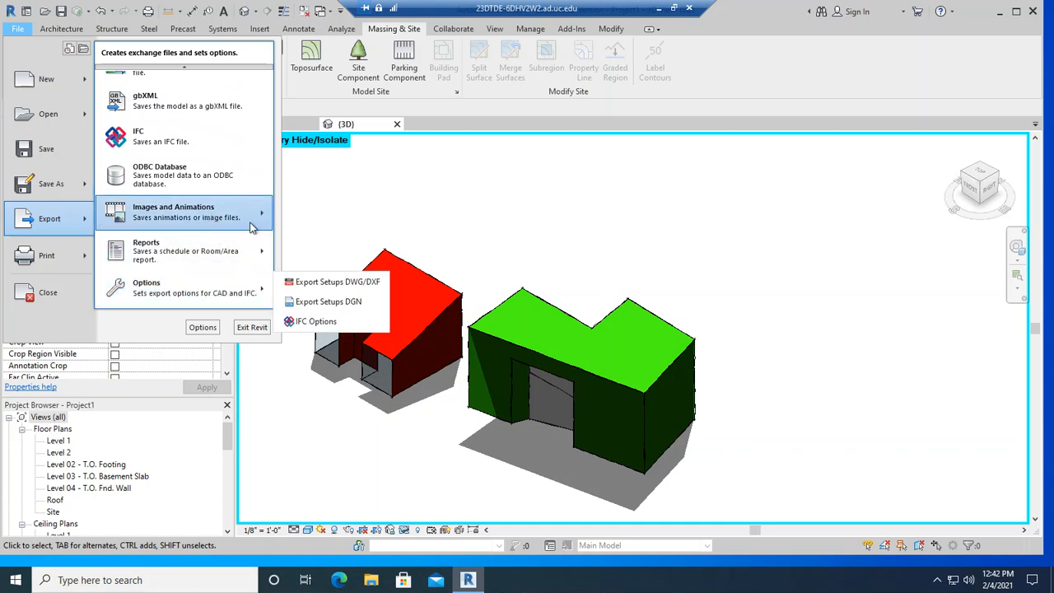
pyautogui.moveTo(263, 218)
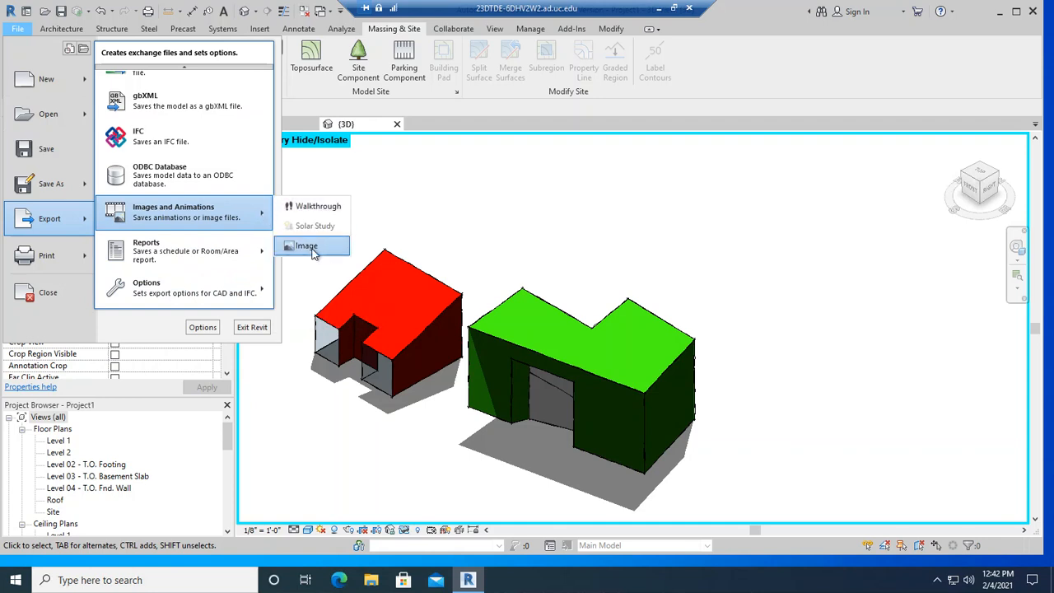
# Switch to the Snipping Tool and capture a rectangular snip around both masses in the 3D view
pyautogui.click(174, 586)
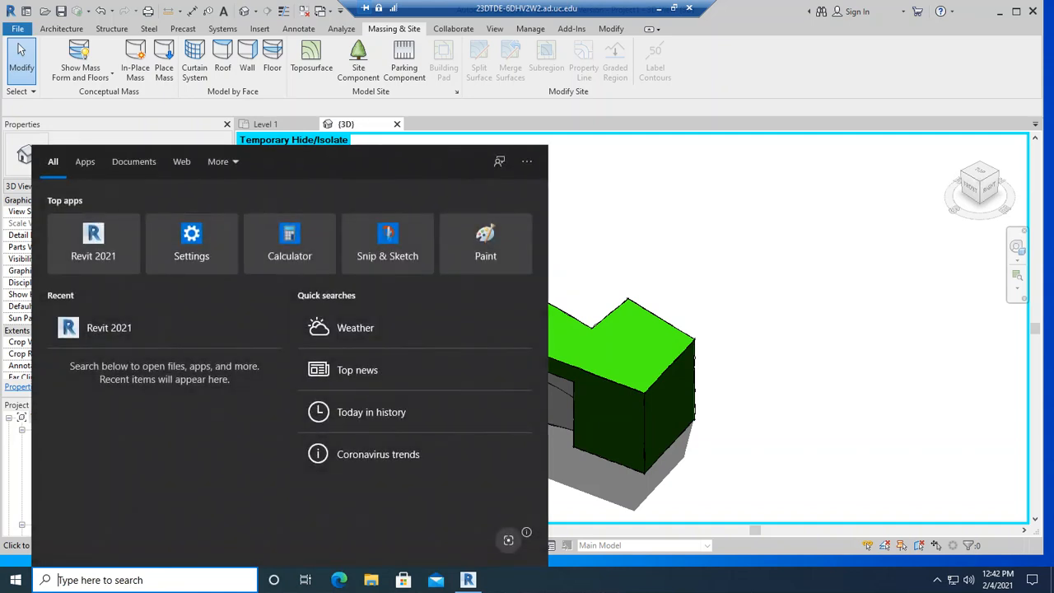
pyautogui.write('sn')
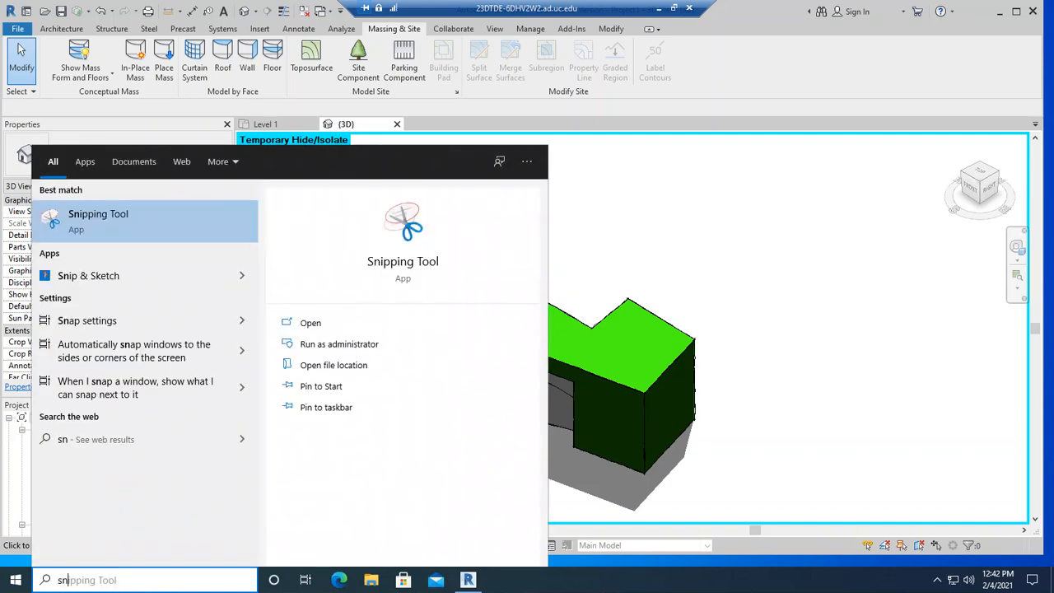
pyautogui.press('Return')
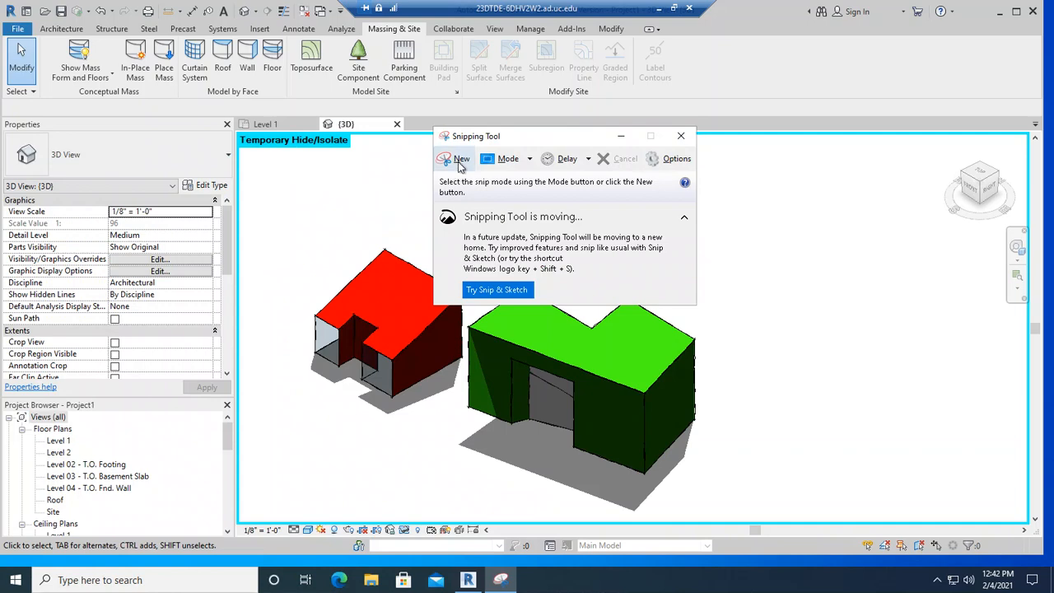
pyautogui.click(461, 161)
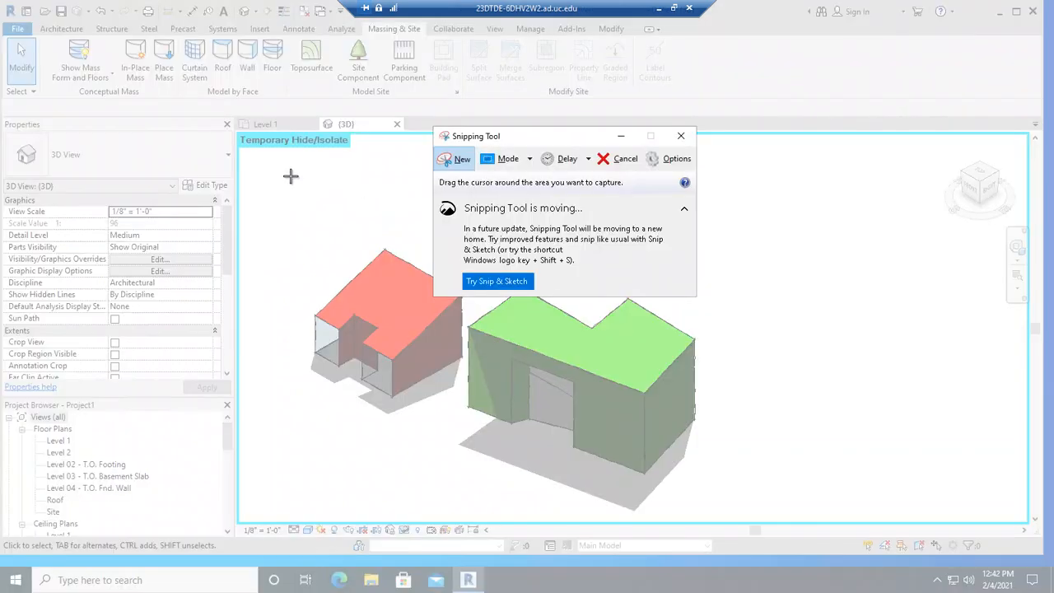
pyautogui.moveTo(287, 174); pyautogui.dragTo(741, 519)
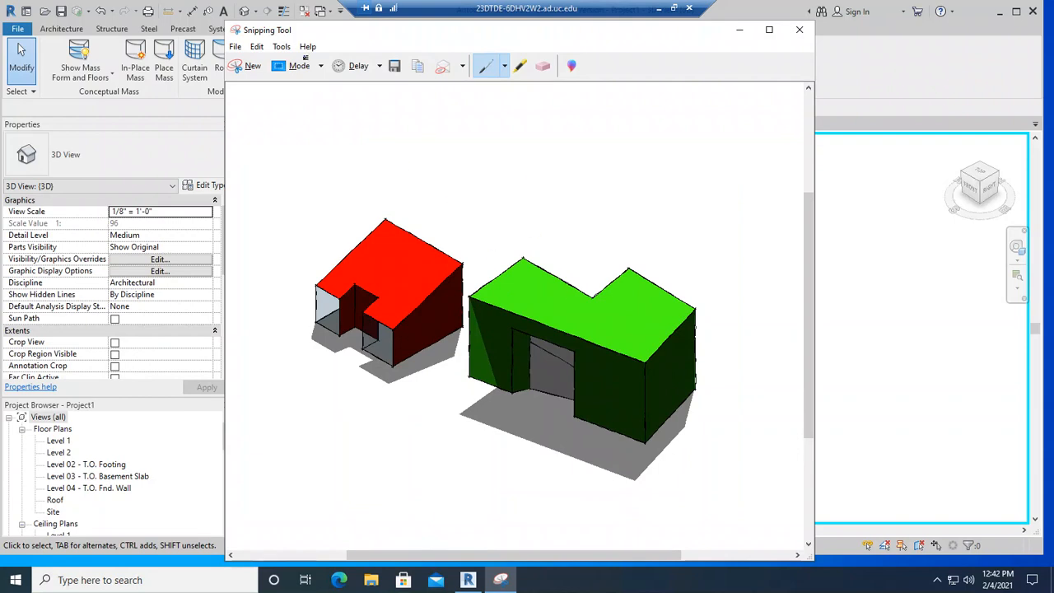
# Move the Snipping Tool window aside and close it without saving the snip of the masses
pyautogui.click(257, 46)
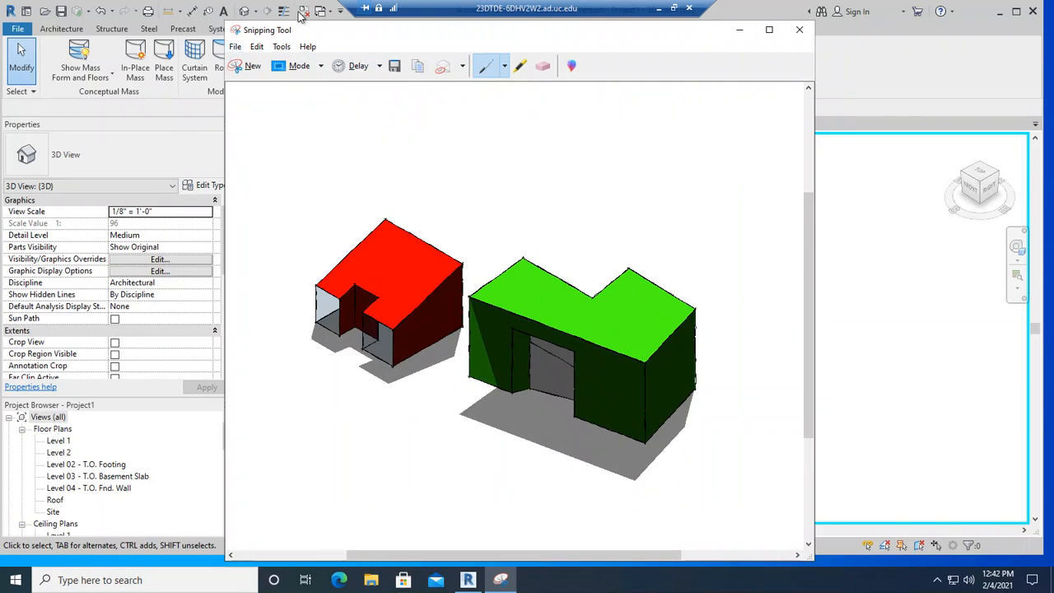
pyautogui.moveTo(395, 38); pyautogui.dragTo(290, 103)
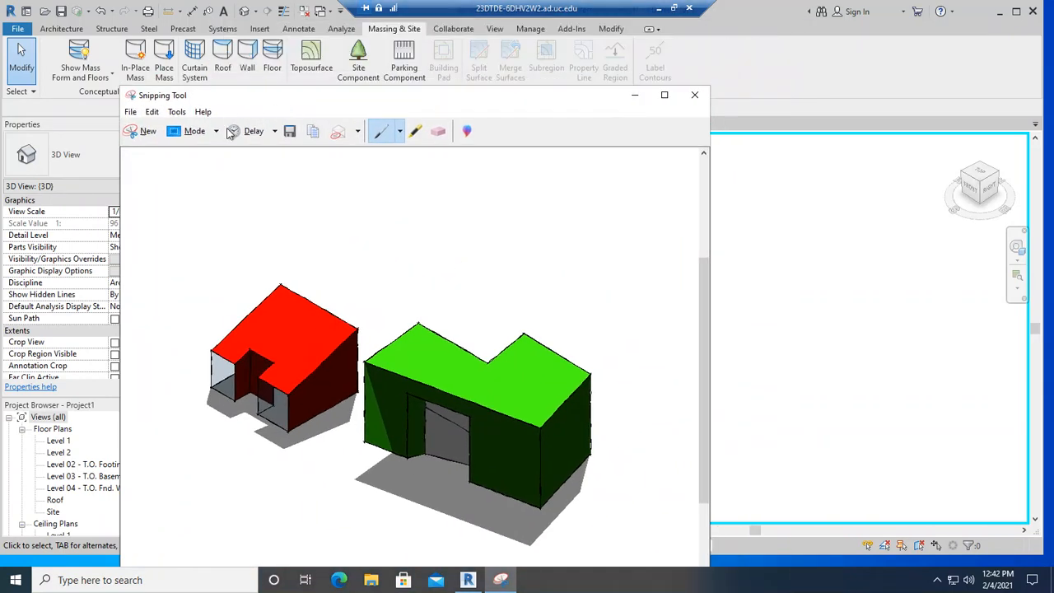
pyautogui.click(694, 95)
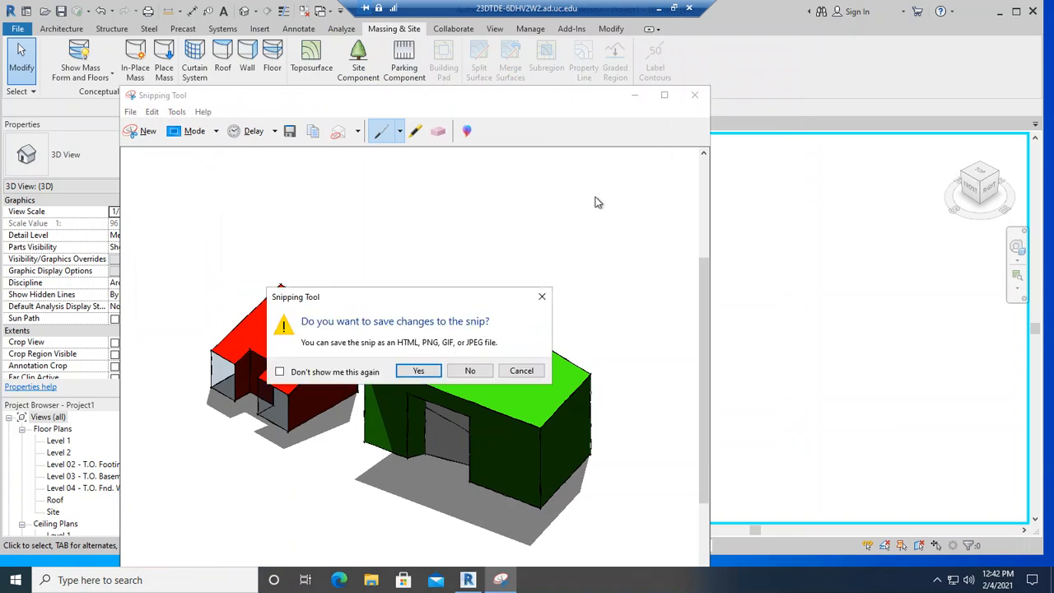
pyautogui.click(470, 370)
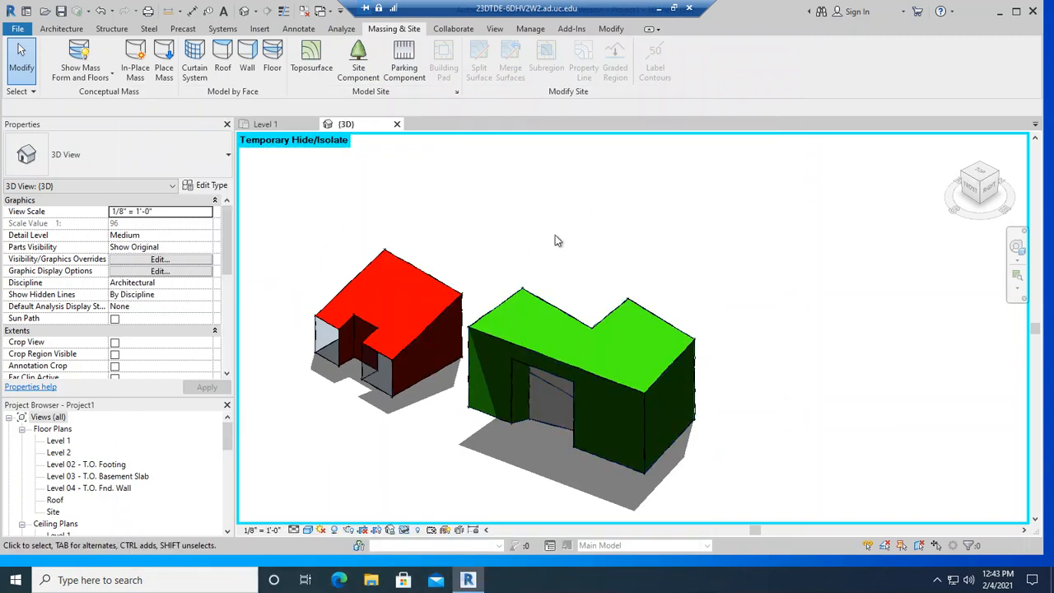
# Export the current 3D view to the desktop as JPEG image Project1, fitted to 4000 pixels horizontally, replacing the existing file
pyautogui.click(18, 28)
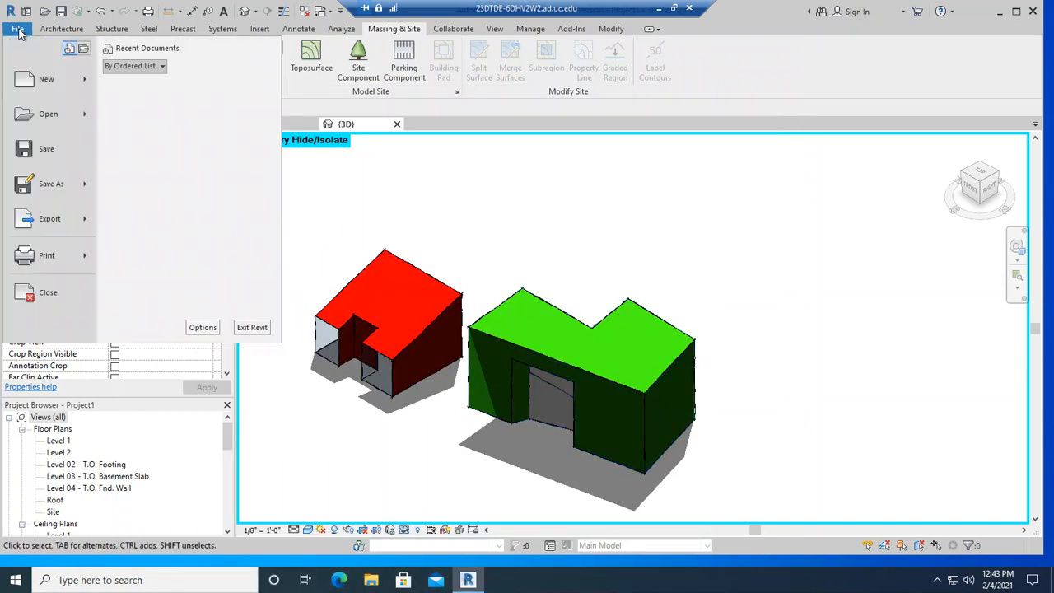
pyautogui.moveTo(68, 221)
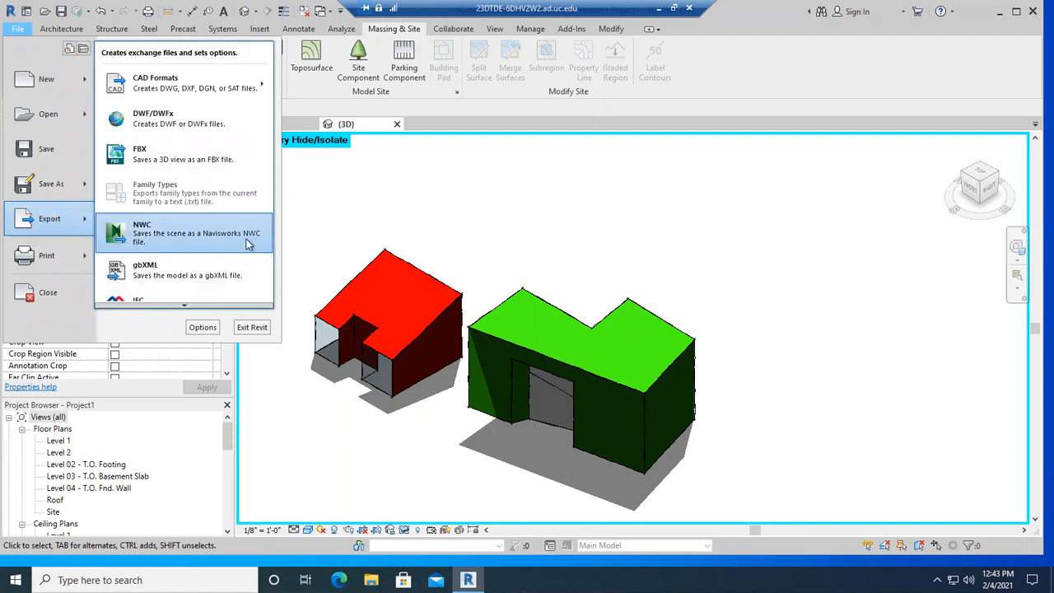
pyautogui.moveTo(185, 306)
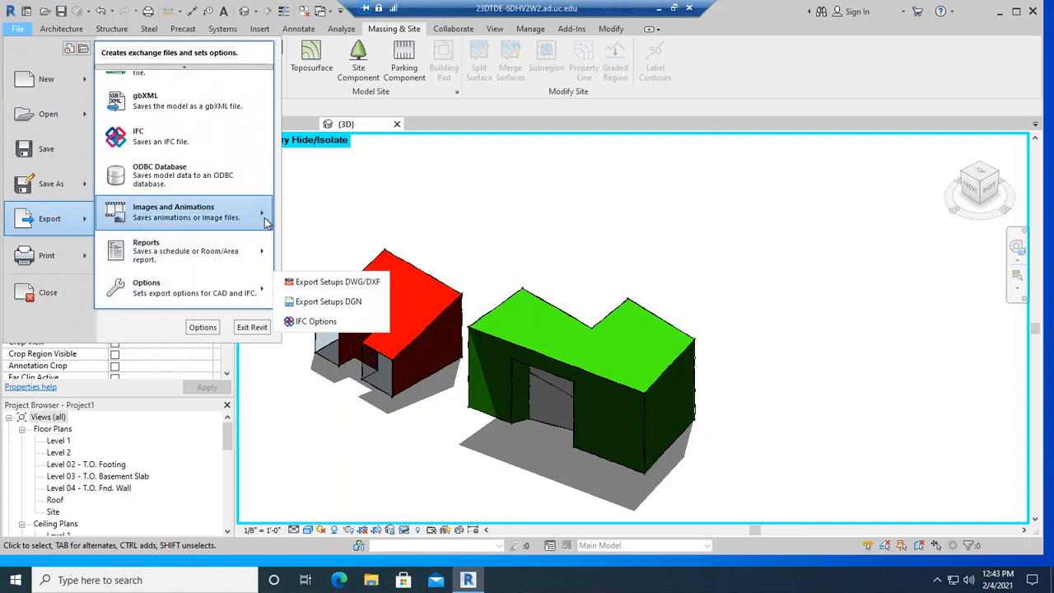
pyautogui.moveTo(267, 219)
pyautogui.click(306, 245)
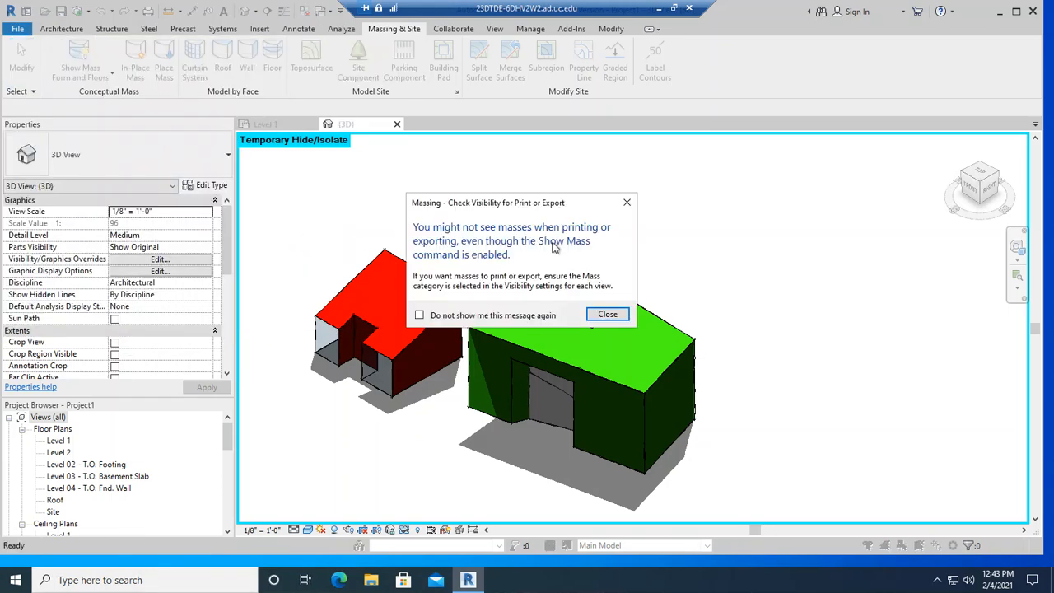
pyautogui.click(607, 314)
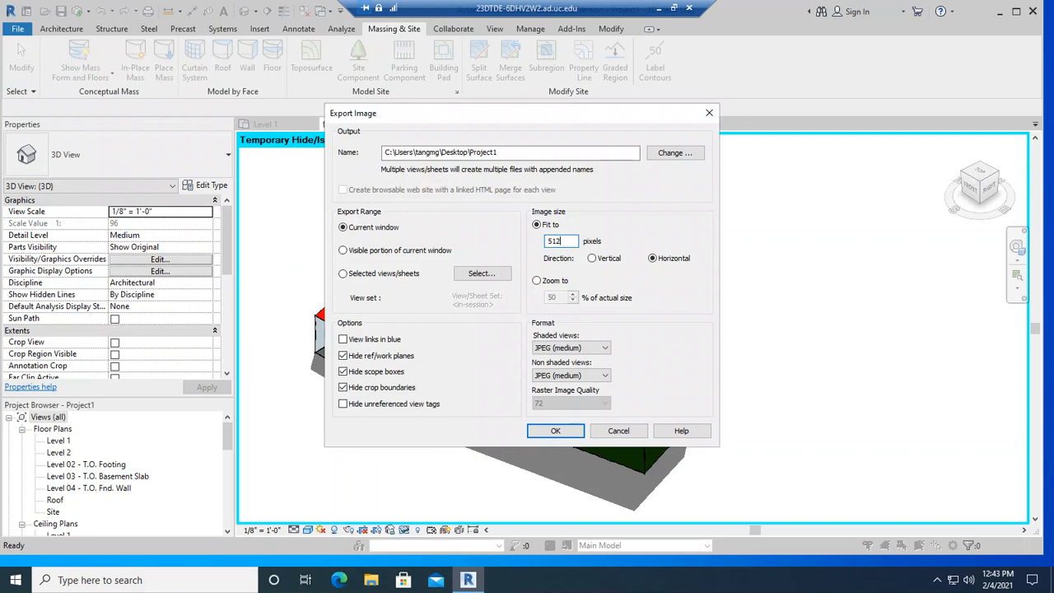
pyautogui.write('4000')
pyautogui.click(554, 432)
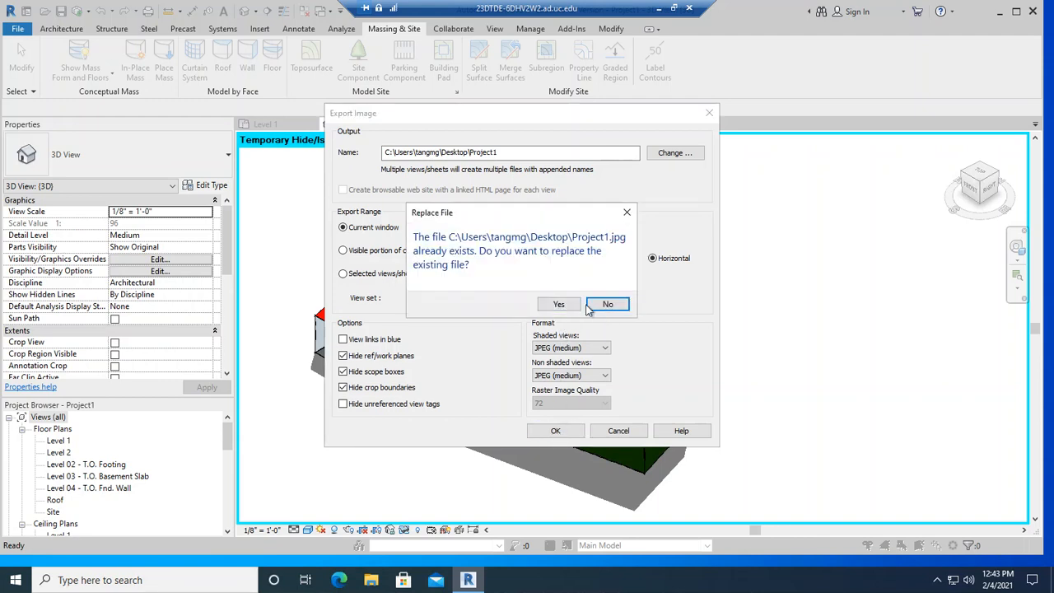
pyautogui.click(590, 305)
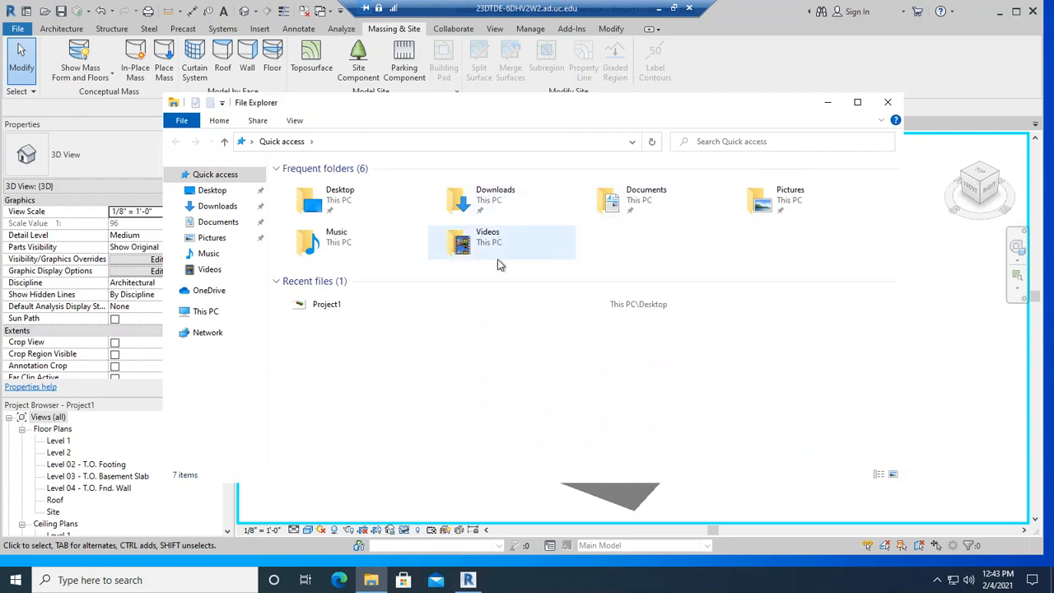
# Open the exported Project1 image from the desktop folder, inspect the masses' edges up close, and return to the 3D view
pyautogui.click(213, 190)
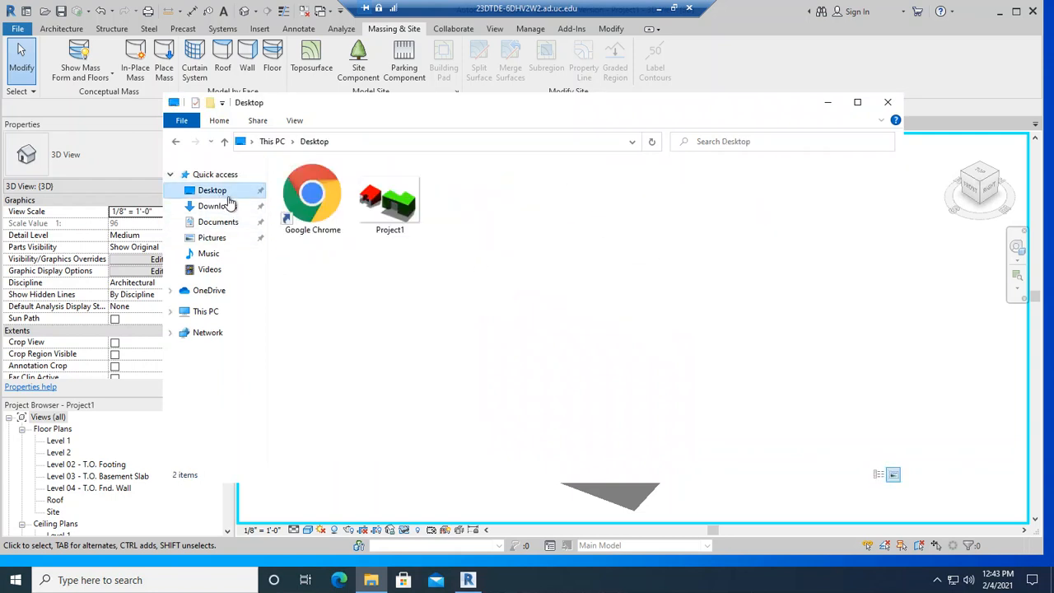
pyautogui.doubleClick(388, 201)
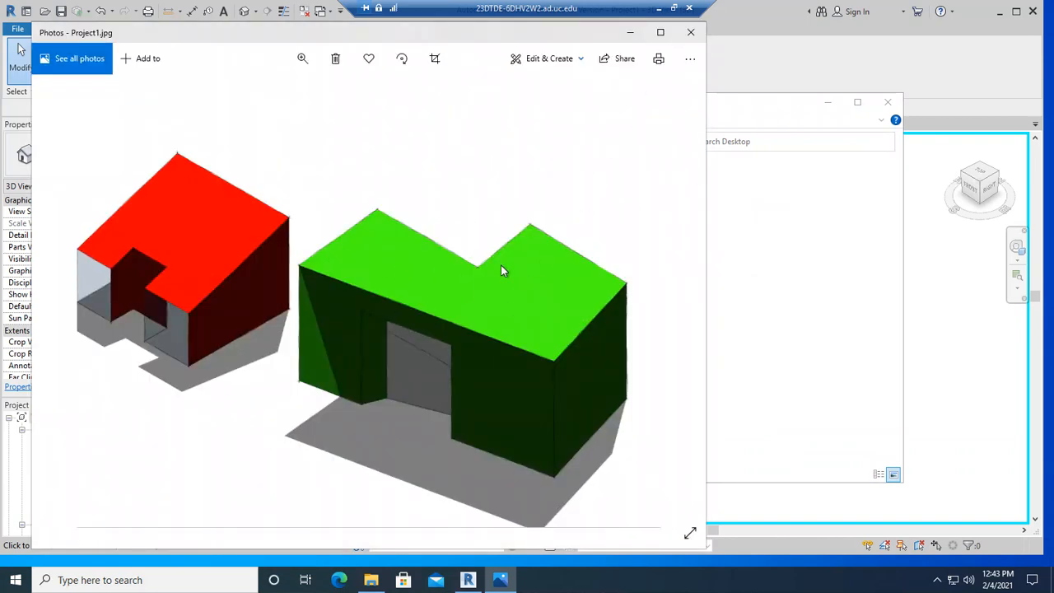
pyautogui.click(303, 59)
pyautogui.moveTo(239, 97)
pyautogui.mouseDown()
pyautogui.moveTo(266, 106)
pyautogui.moveTo(238, 97)
pyautogui.mouseUp()
pyautogui.click(252, 97)
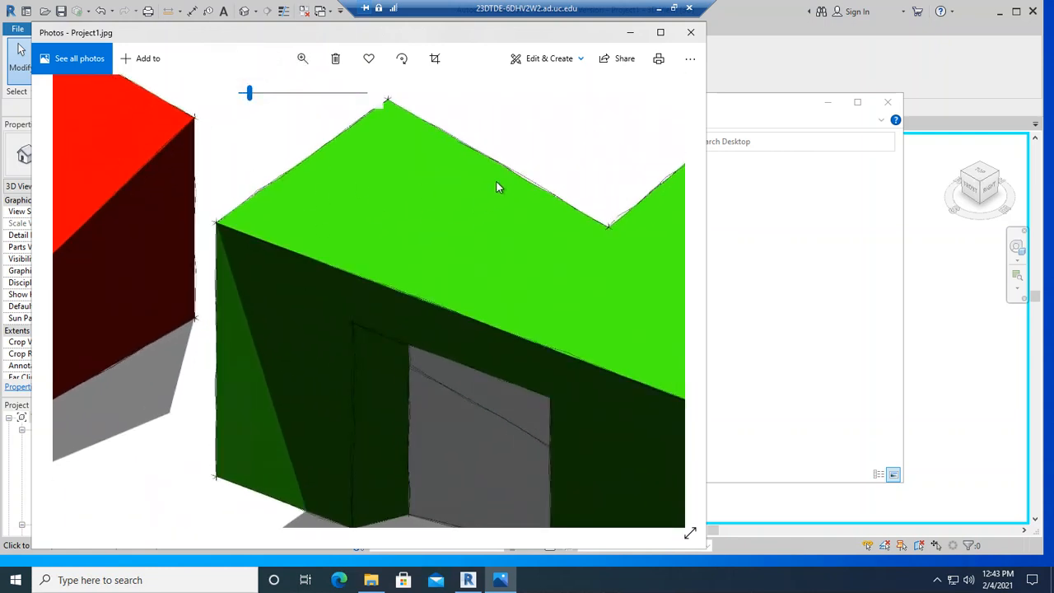
pyautogui.click(691, 32)
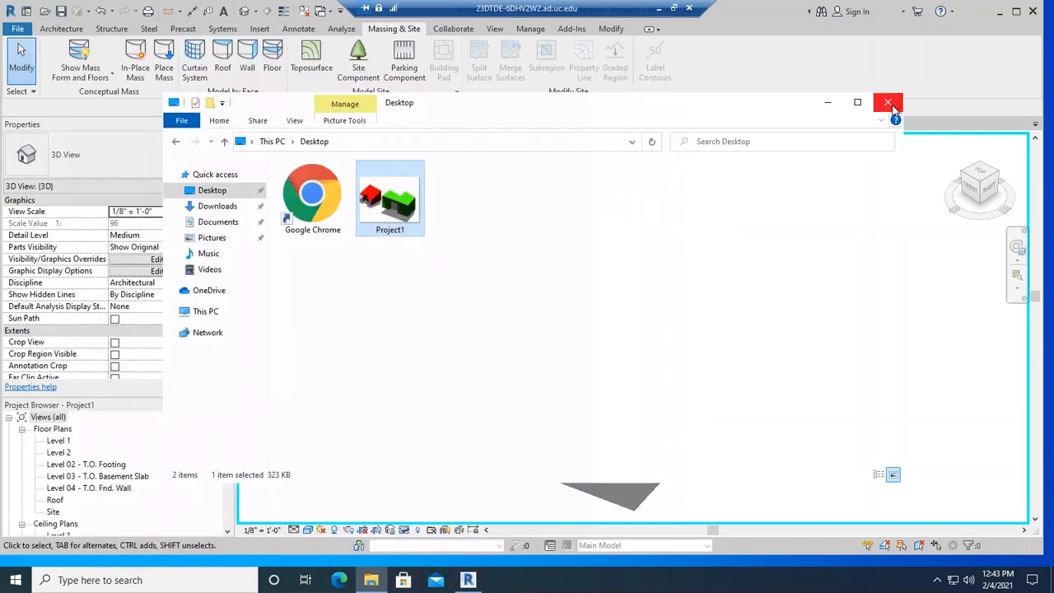
pyautogui.click(889, 103)
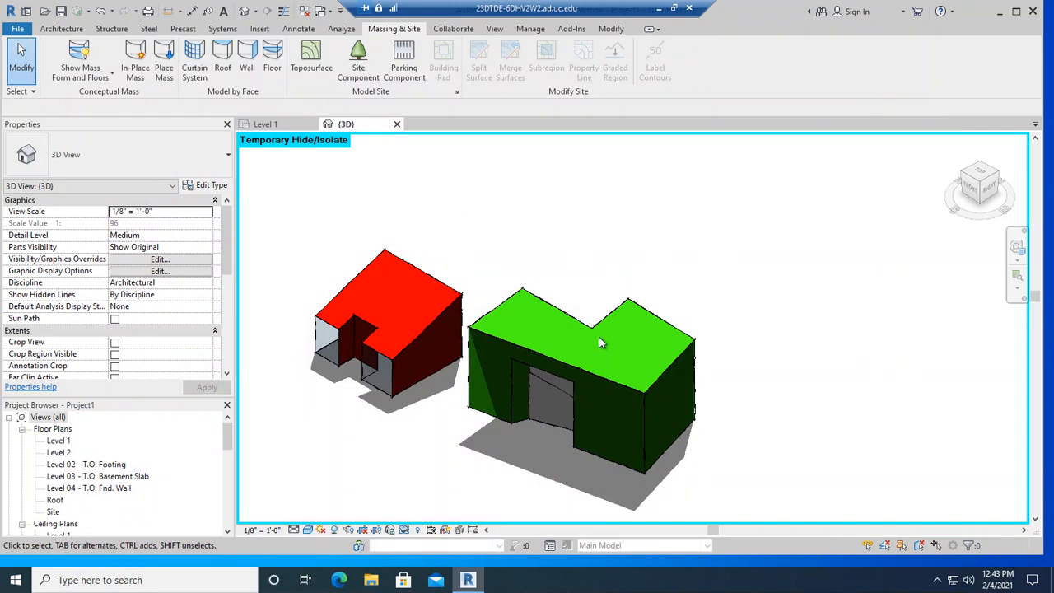